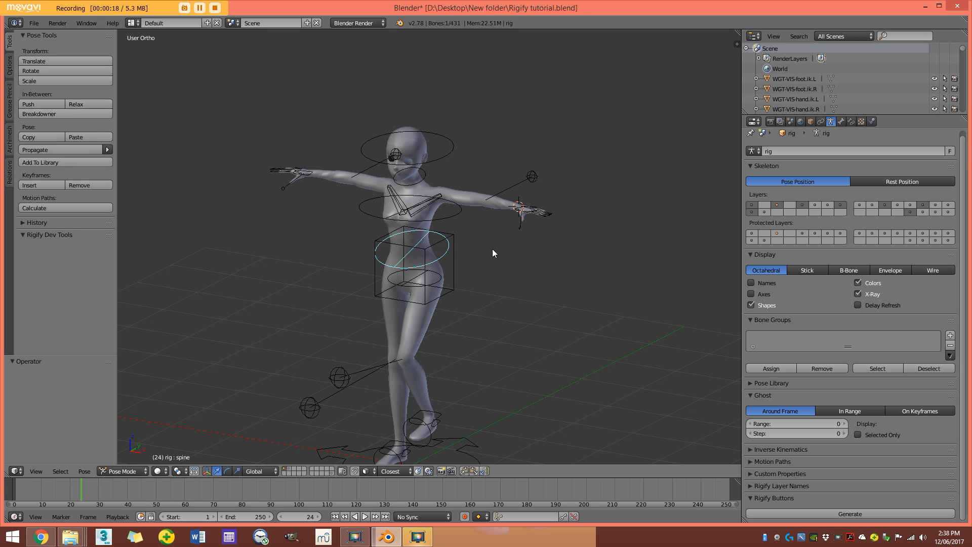
Show the 3D view's properties sidebar, and hide the control rig in Object Mode.
middle_click_drag(494, 254, 514, 263)
scroll(340, 231, "up", 2)
middle_click_drag(340, 232, 432, 257)
key("n")
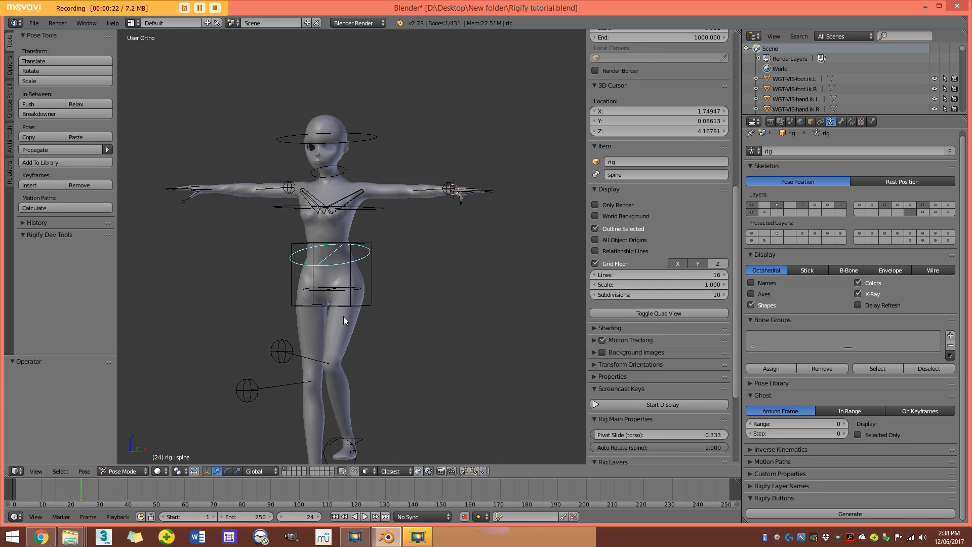
left_click(132, 468)
left_click(129, 459)
key("h")
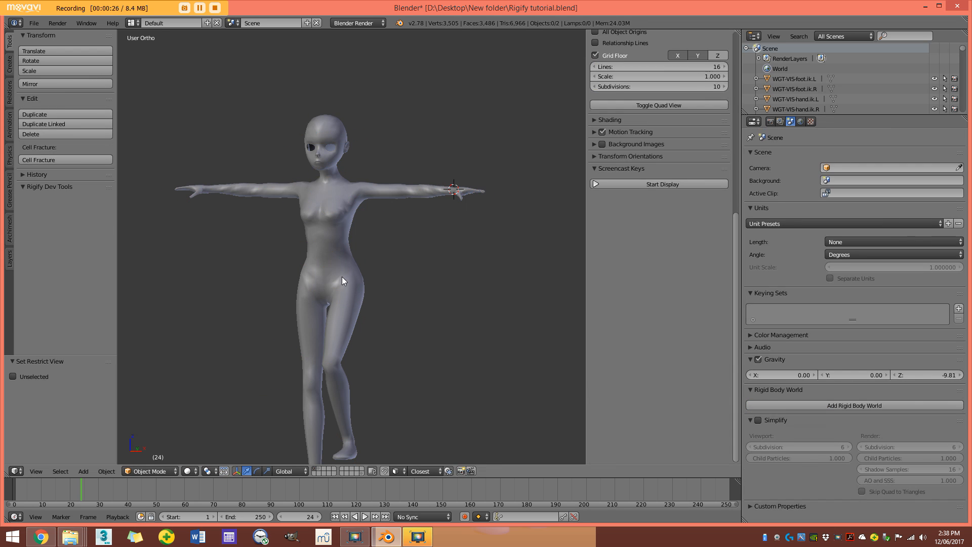
Display the metarig's layer together with the body mesh and select the metarig.
right_click(341, 277)
left_click(319, 469, "shift")
middle_click_drag(300, 294, 318, 290)
right_click(318, 293)
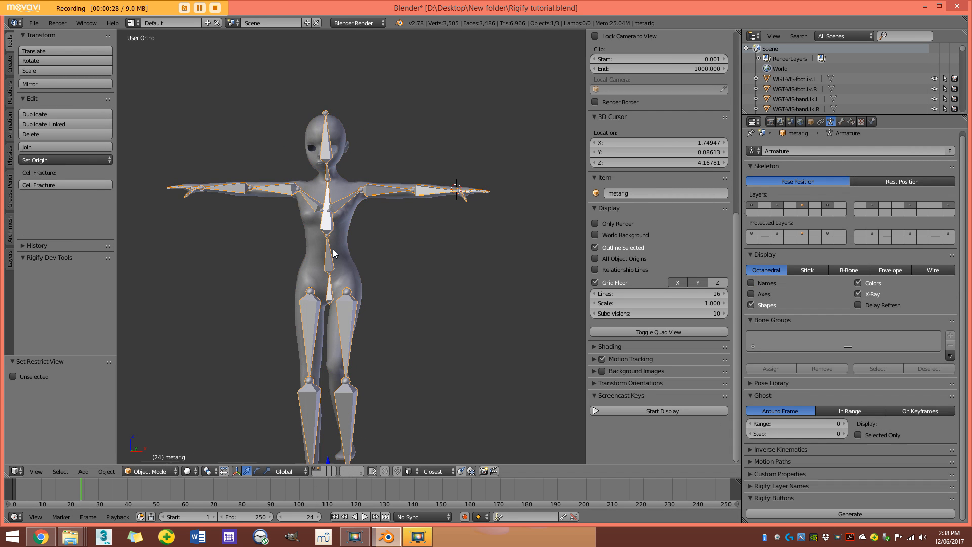
Examine how the metarig's bones line up with the body's torso and arm in front view.
key("KP_1")
scroll(304, 342, "up", 5)
middle_click_drag(302, 164, 336, 307, "shift")
scroll(364, 286, "up", 2)
scroll(433, 239, "down", 1)
middle_click_drag(442, 247, 226, 273, "shift")
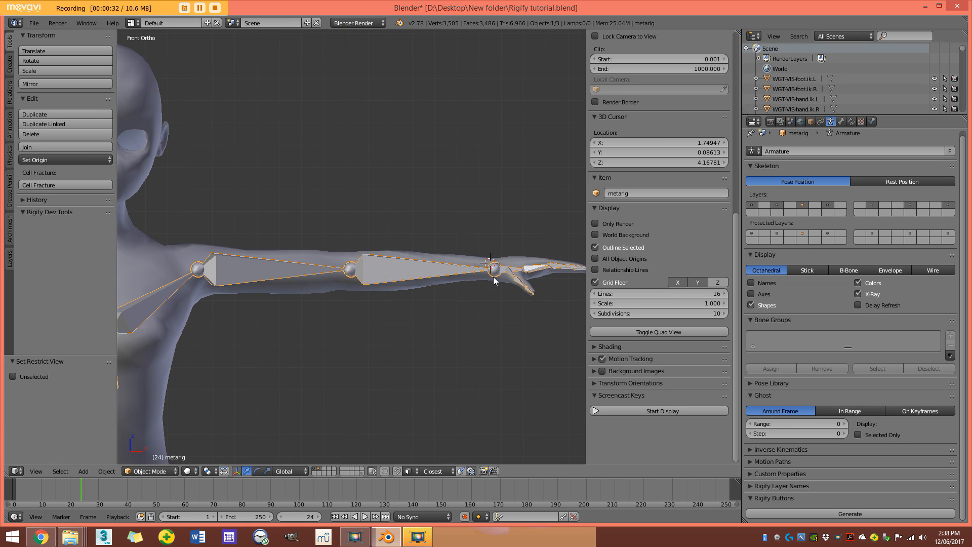
scroll(497, 282, "down", 3)
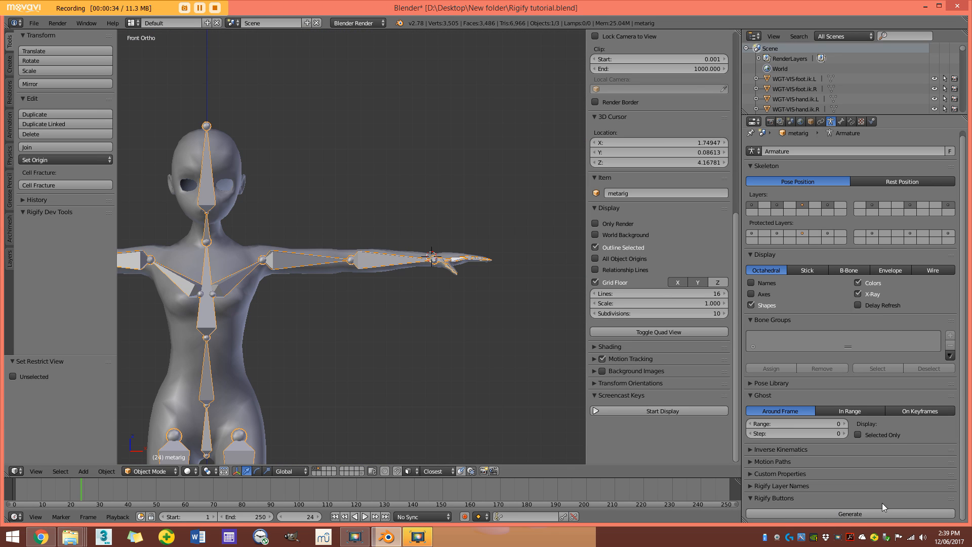
scroll(338, 288, "down", 1)
scroll(339, 288, "down", 2)
middle_click_drag(326, 295, 380, 271, "shift")
Unhide the control rig, select only it, and turn off the metarig's layer.
key("alt+h")
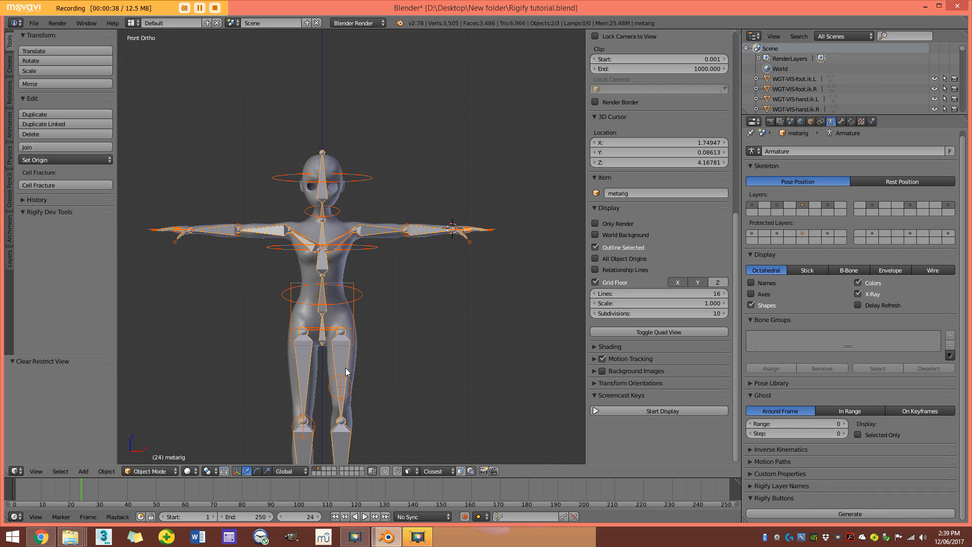
key("a")
right_click(361, 247)
scroll(317, 285, "up", 2)
middle_click_drag(358, 250, 218, 326)
middle_click_drag(202, 138, 372, 262)
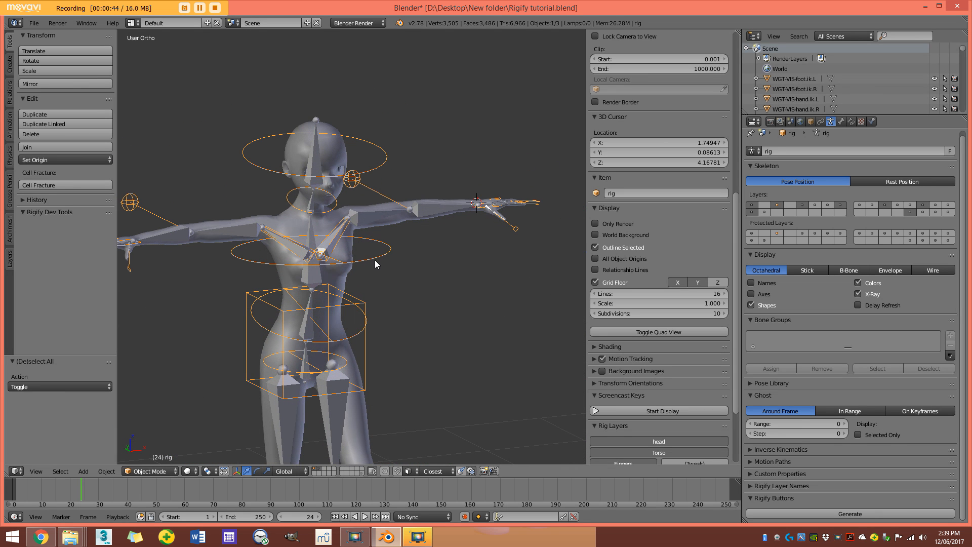
left_click(318, 470, "shift")
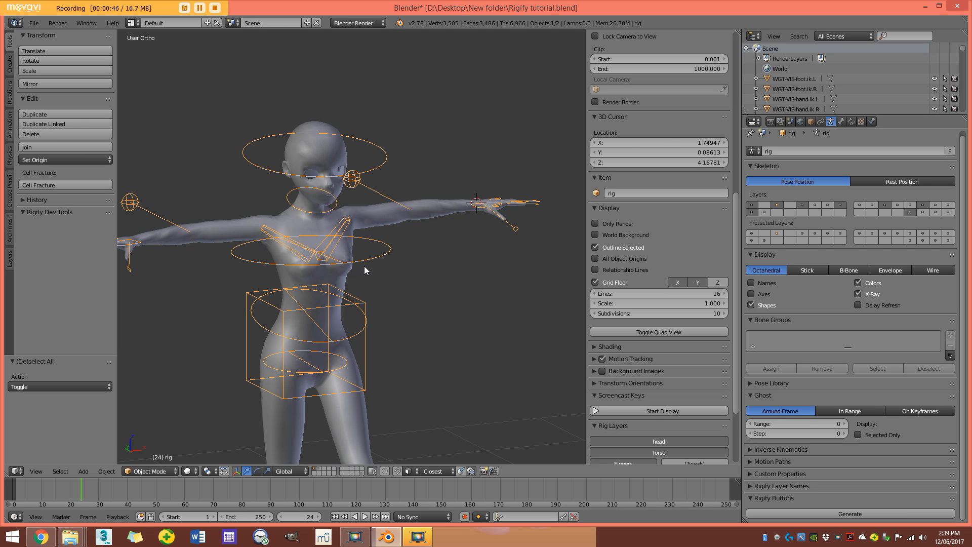
In Pose Mode, move the hand.ik.L control down beside the torso and rotate it about 54.5°.
left_click(154, 471)
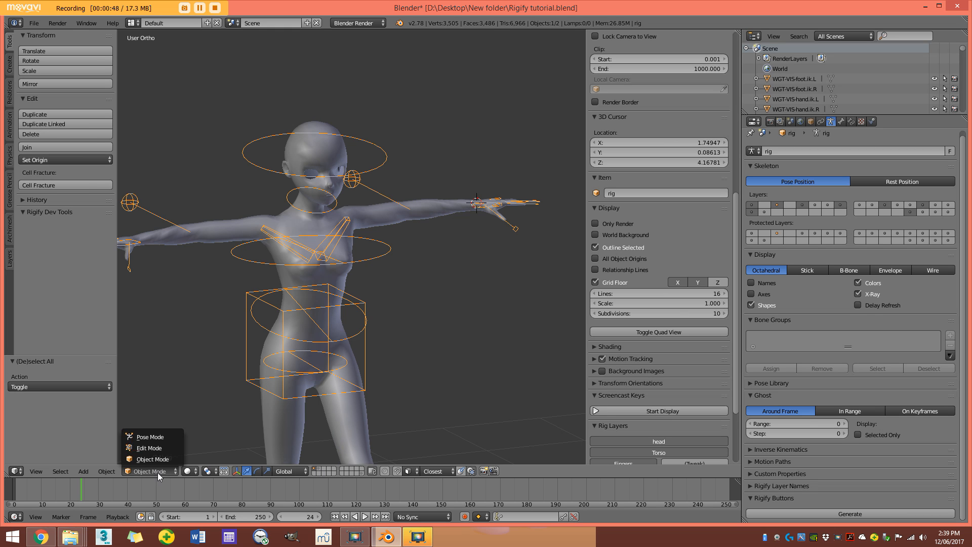
left_click(157, 438)
key("KP_1")
key("r")
right_click(401, 213)
right_click(504, 224)
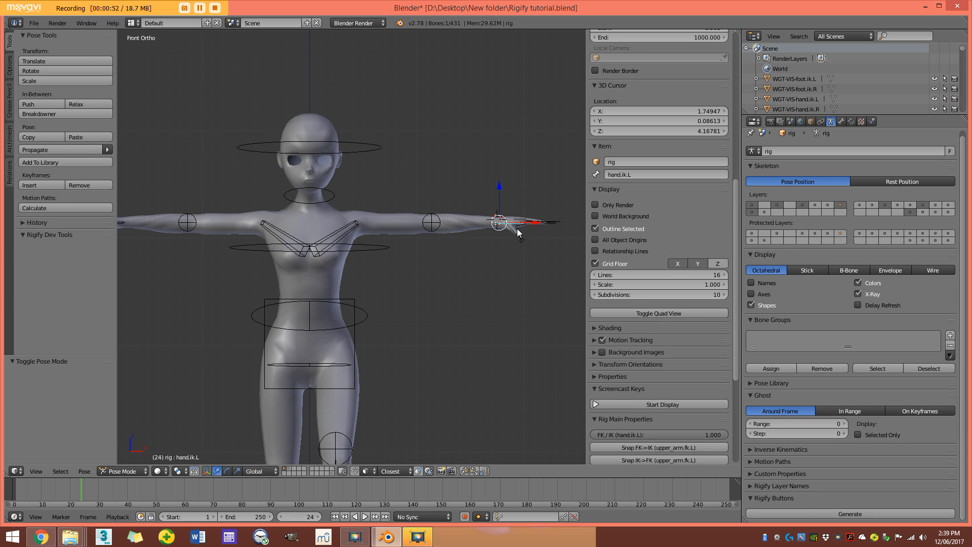
key("g")
left_click(436, 283)
key("r")
left_click(471, 302)
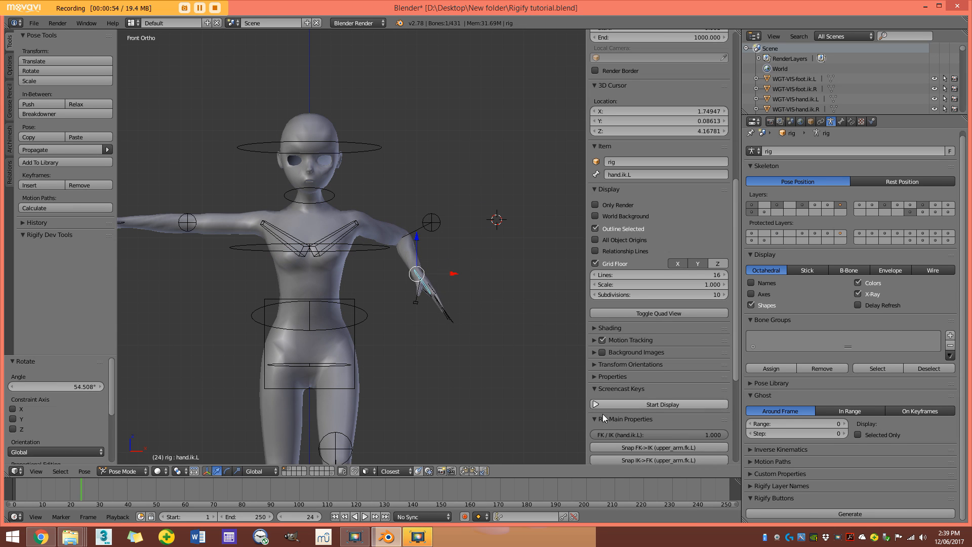
Try to adjust the FK/IK setting of the left hand control.
mouse_move(652, 436)
left_mouse_down()
mouse_move(578, 436)
mouse_move(668, 436)
left_mouse_up()
scroll(476, 324, "down", 3)
middle_click_drag(476, 324, 482, 254)
scroll(441, 263, "up", 1)
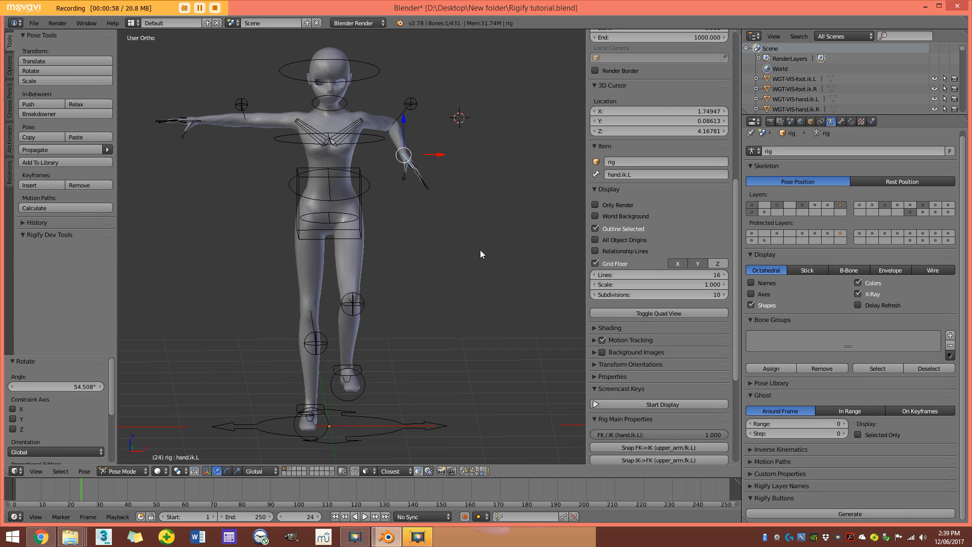
Turn on the FK and Tweak rig layers for the arms and legs.
scroll(651, 390, "down", 8)
left_click(623, 393)
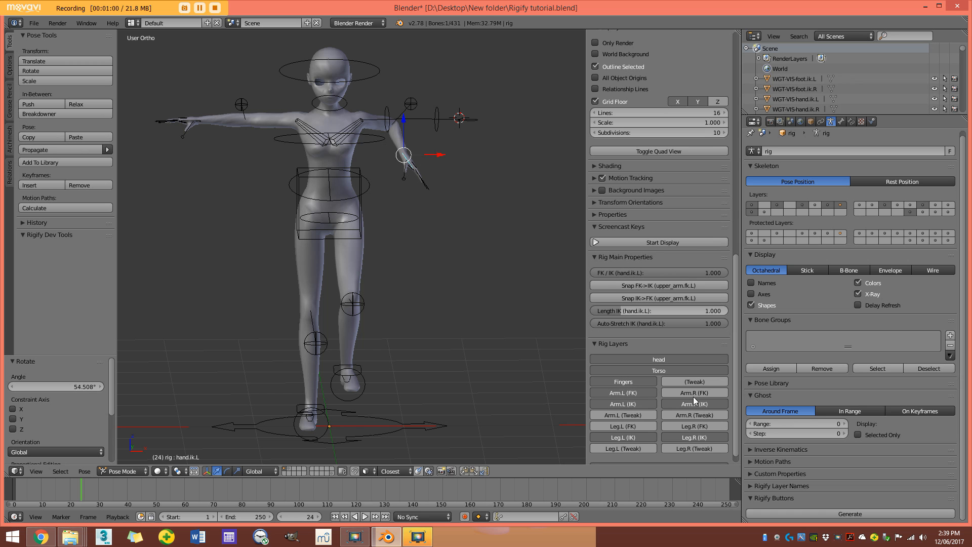
left_click(694, 393)
left_click(694, 415)
left_click(623, 415)
left_click(623, 427)
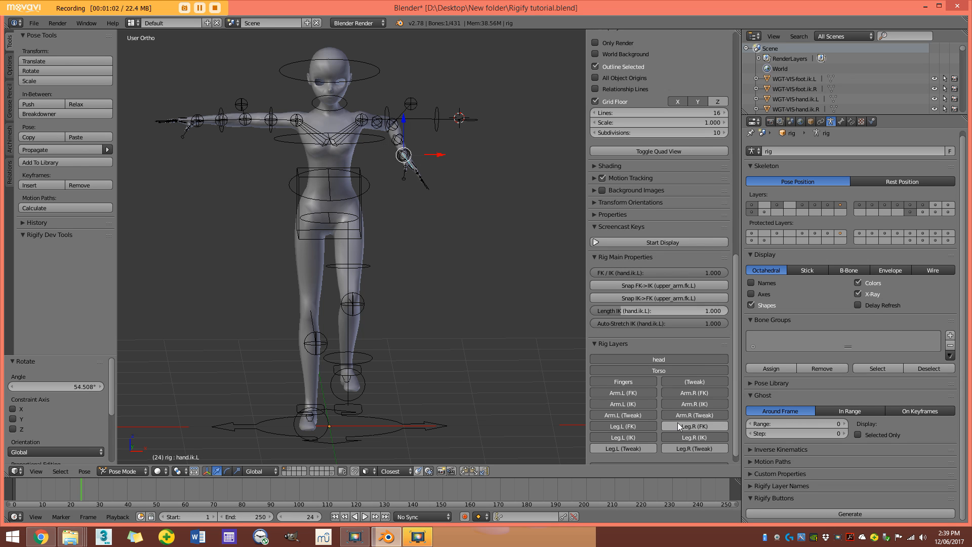
left_click(678, 427)
left_click(694, 449)
scroll(622, 449, "down", 1)
Select the hips control and rotate it about -9°.
middle_click_drag(373, 200, 348, 269)
scroll(323, 248, "up", 3)
right_click(303, 313)
key("r")
key("Escape")
key("r")
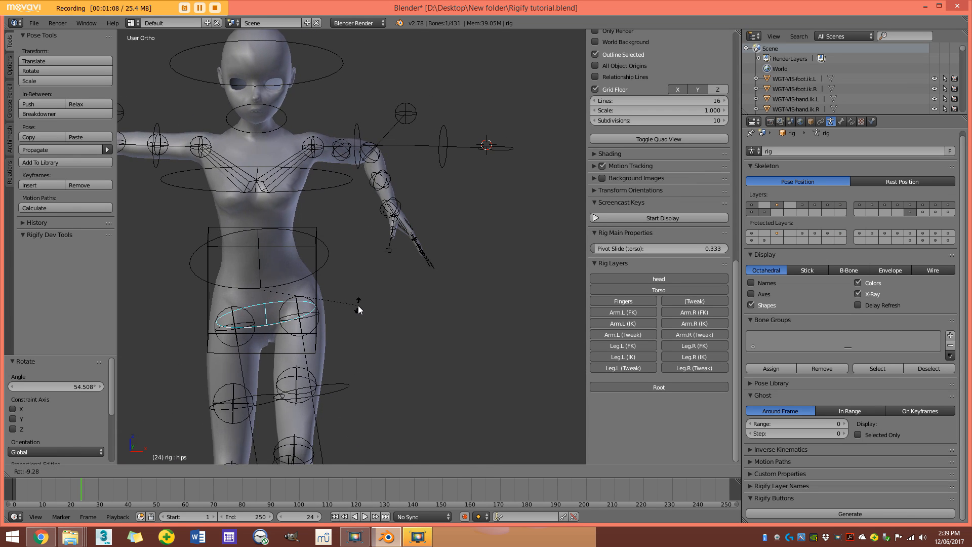
left_click(358, 309)
scroll(314, 286, "down", 3)
scroll(328, 366, "down", 1)
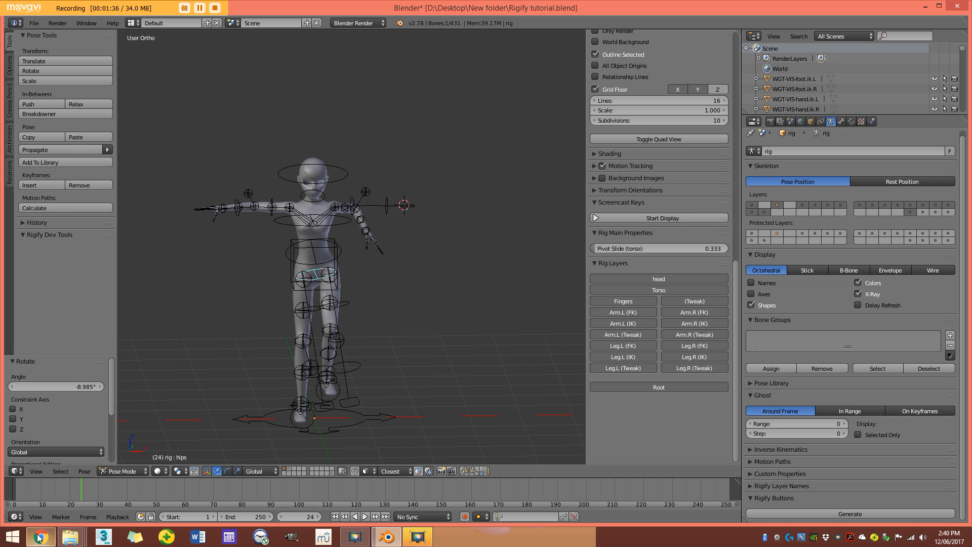
Switch to Chrome, review the Female Anime Base Mesh page on Blend Swap, and return to Blender.
left_click(40, 537)
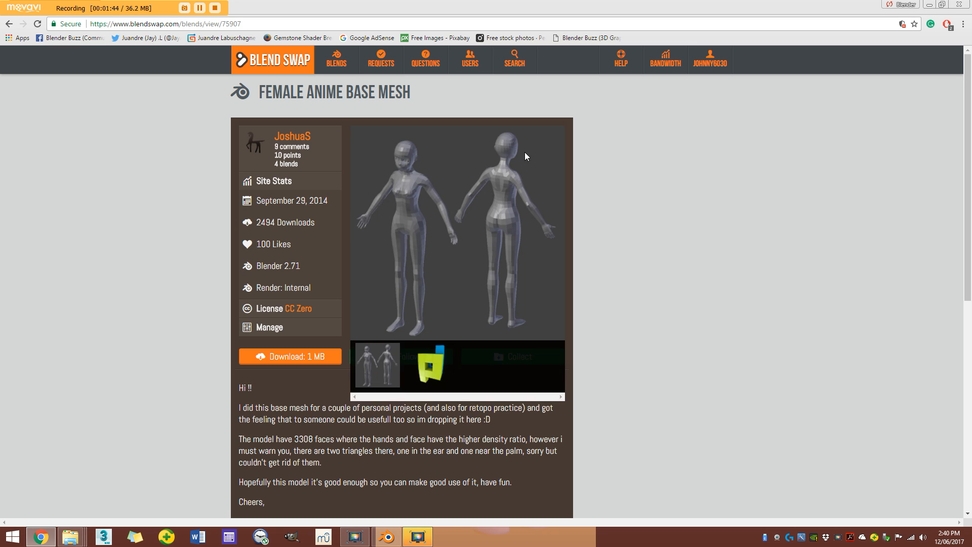
left_click_drag(260, 93, 419, 94)
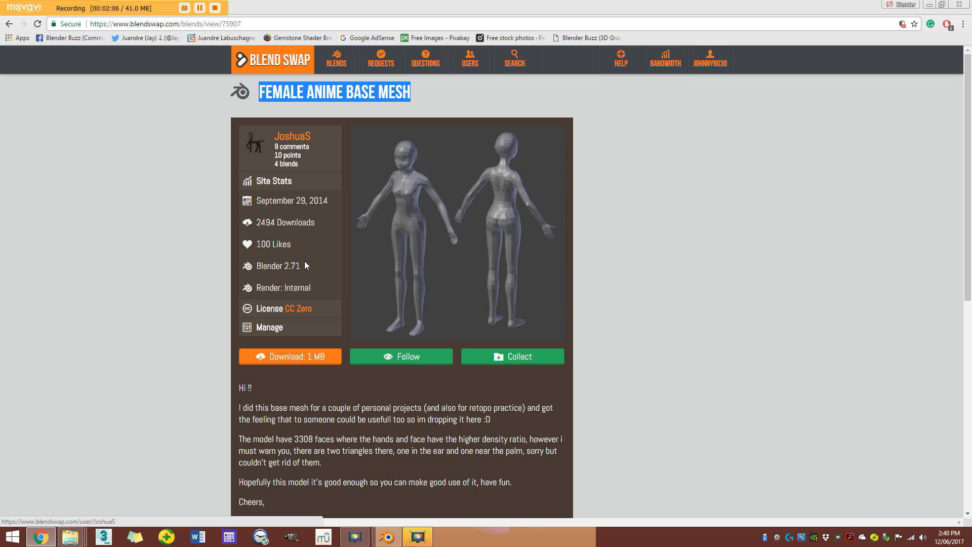
scroll(278, 293, "down", 4)
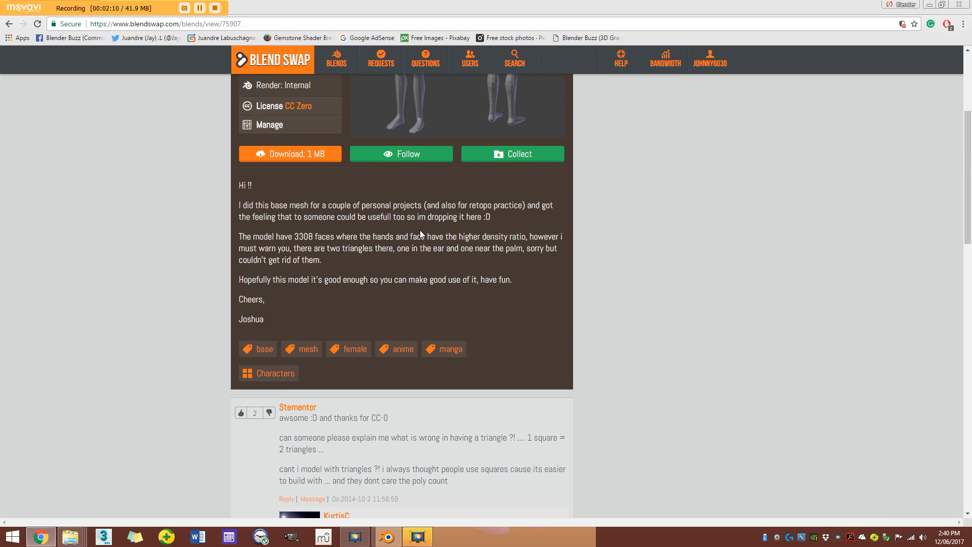
scroll(473, 180, "up", 4)
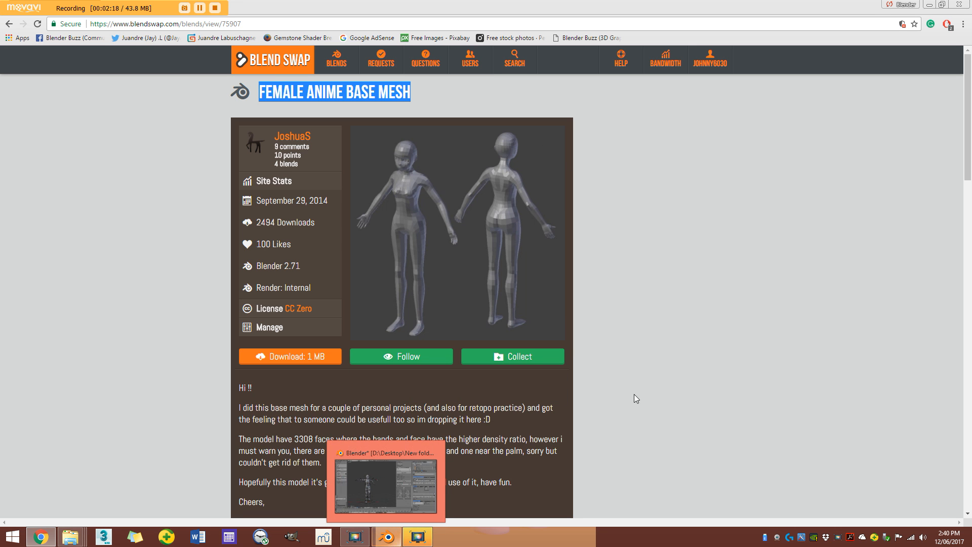
left_click(387, 537)
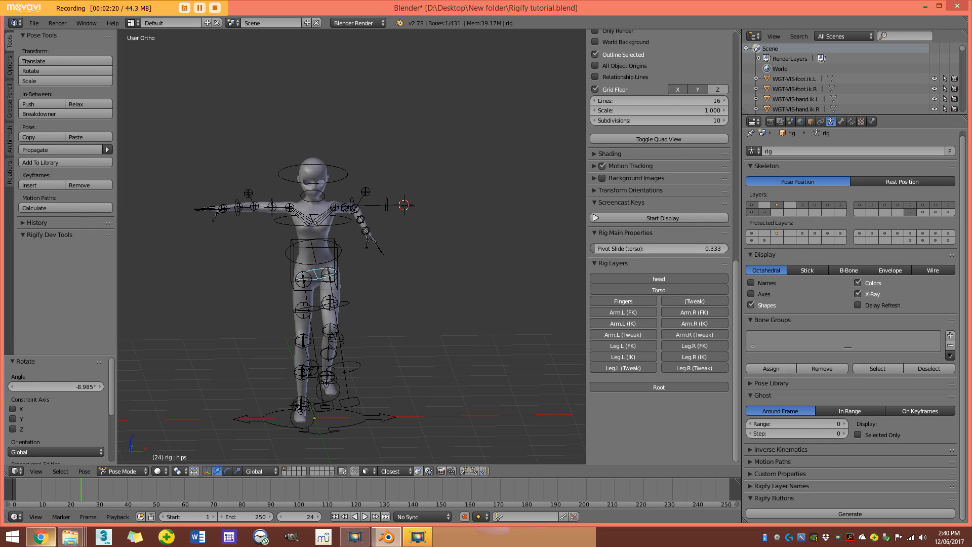
Switch to the Female Mesh - Anime Proportions.blend file and select the low-density body mesh.
key("alt+Tab")
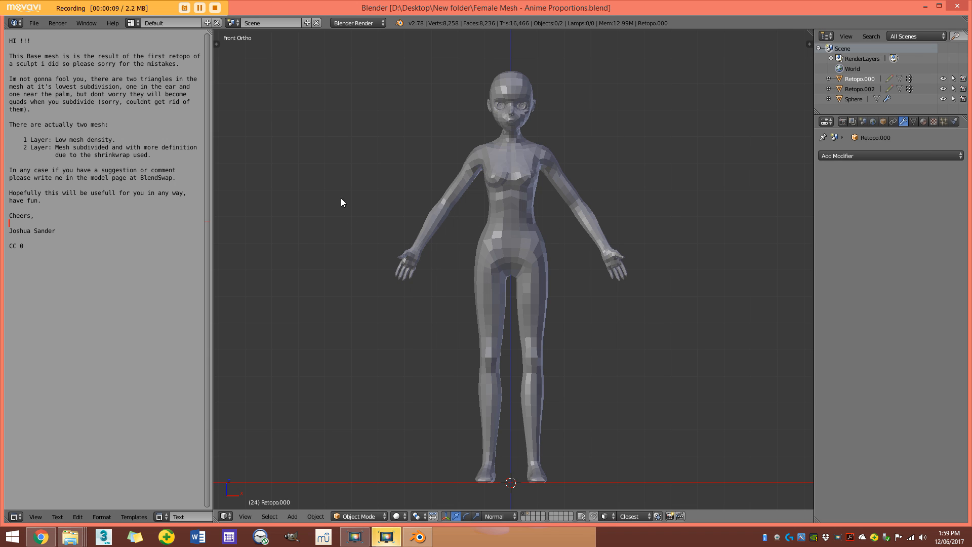
middle_click_drag(537, 167, 479, 181)
scroll(478, 181, "up", 4)
middle_click_drag(509, 336, 523, 245)
scroll(516, 366, "down", 4)
right_click(522, 245)
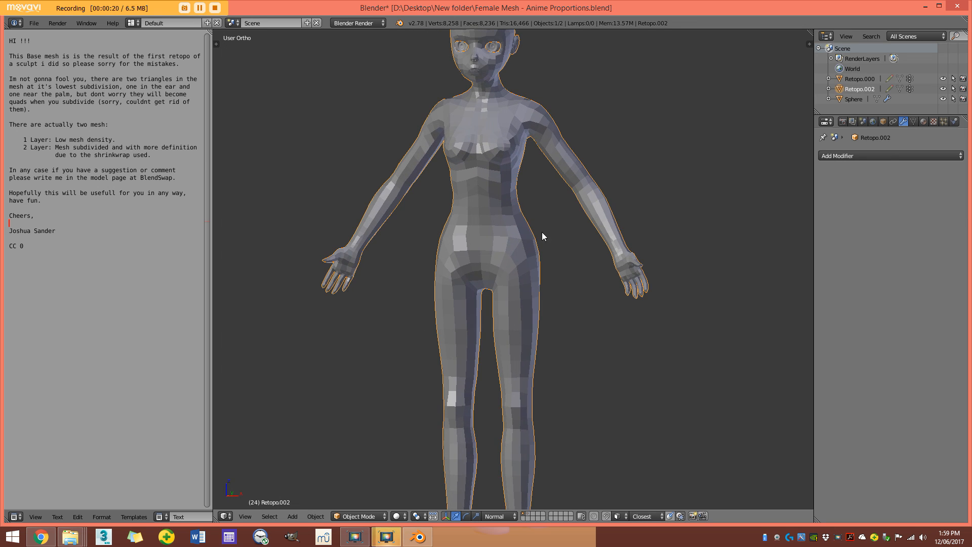
Delete both objects on the second layer's subdivided figure and return to the first layer.
left_click(527, 514)
scroll(393, 205, "down", 2)
middle_click_drag(394, 205, 508, 267)
scroll(532, 324, "down", 3)
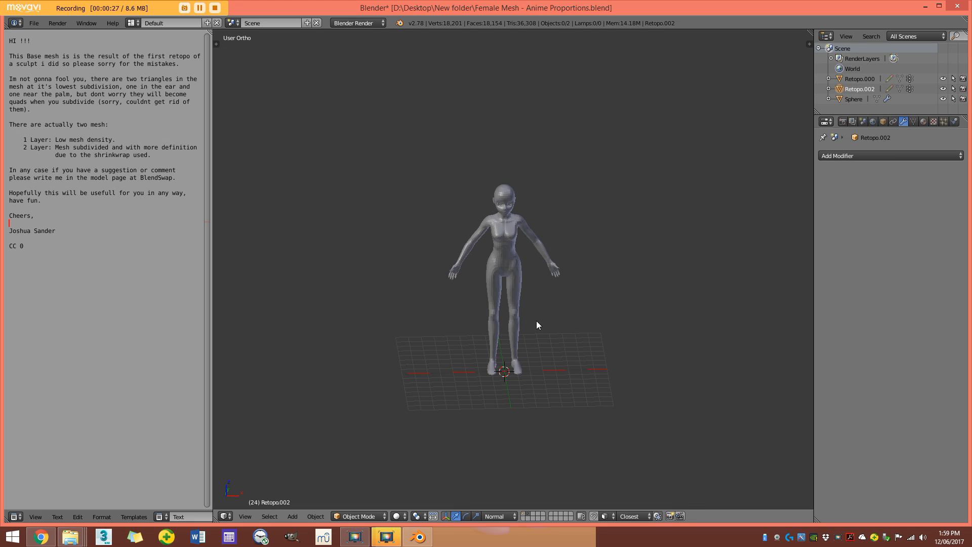
scroll(568, 302, "up", 2)
key("a")
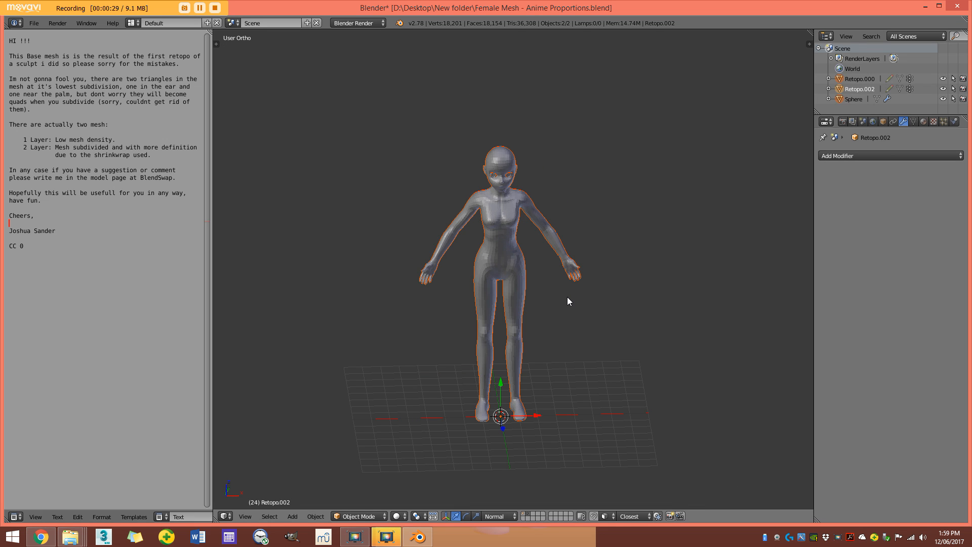
key("x")
left_click(566, 298)
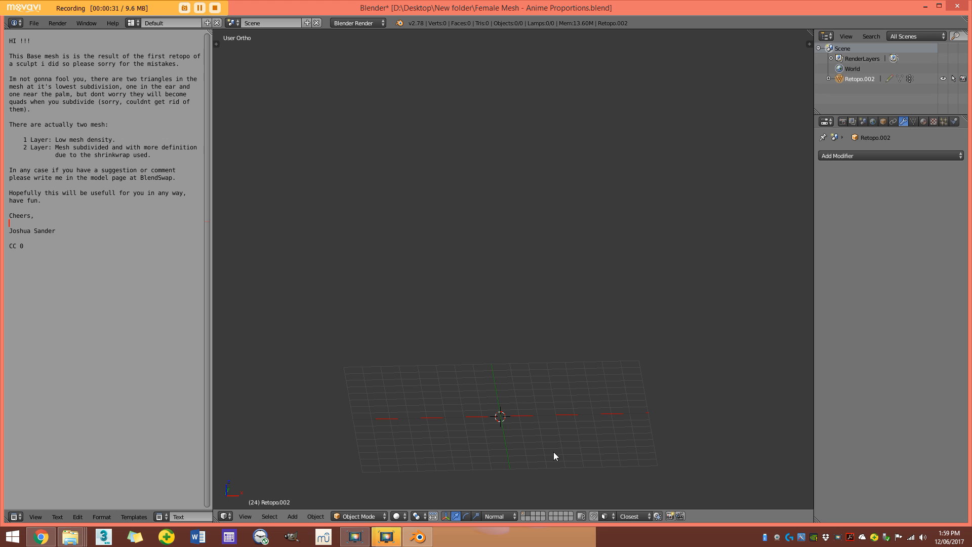
left_click(523, 514)
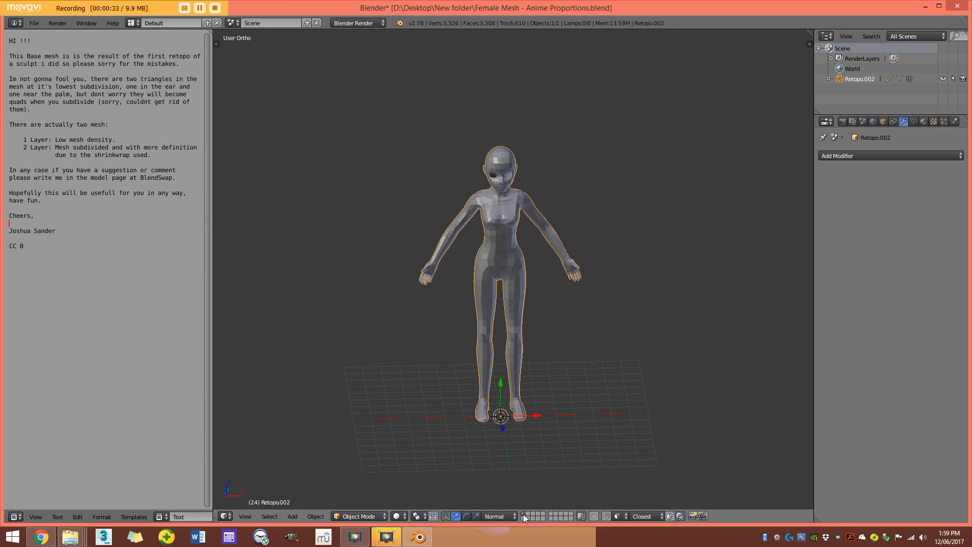
Examine the remaining mesh's topology from several angles in wireframe and solid shading, especially the head and eye openings.
key("z")
key("z")
scroll(514, 208, "up", 4)
middle_click_drag(533, 170, 512, 253)
scroll(521, 280, "down", 2)
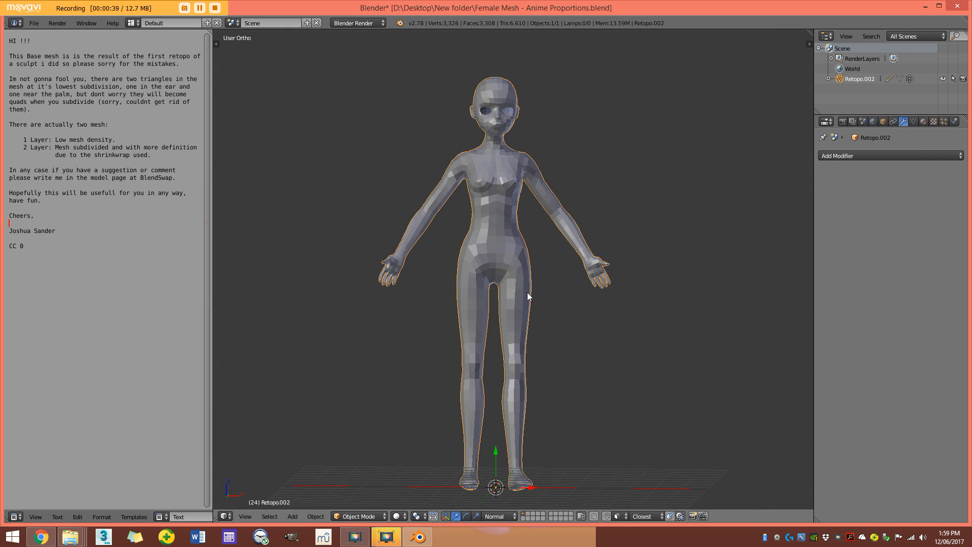
middle_click_drag(525, 91, 504, 59)
scroll(504, 60, "up", 2)
scroll(545, 193, "up", 2)
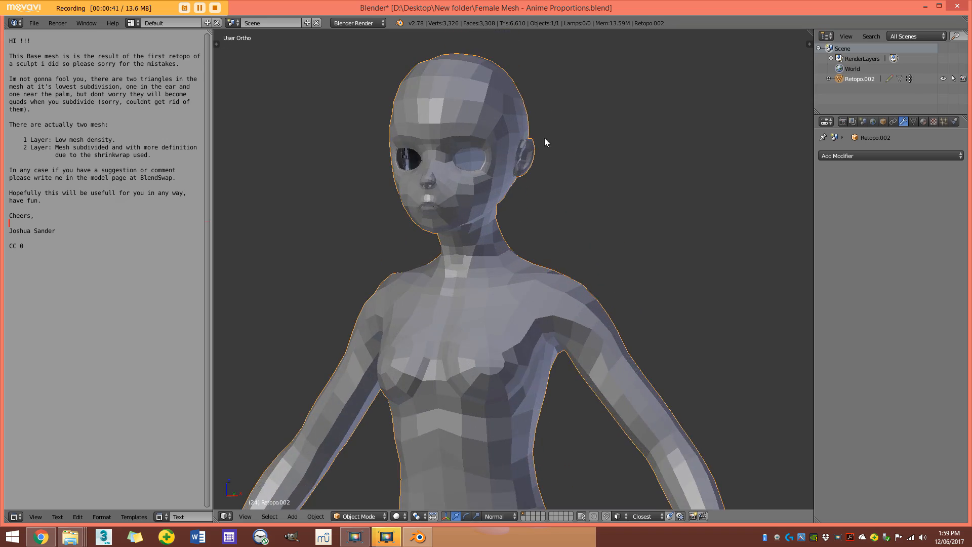
middle_click_drag(412, 129, 480, 145)
key("z")
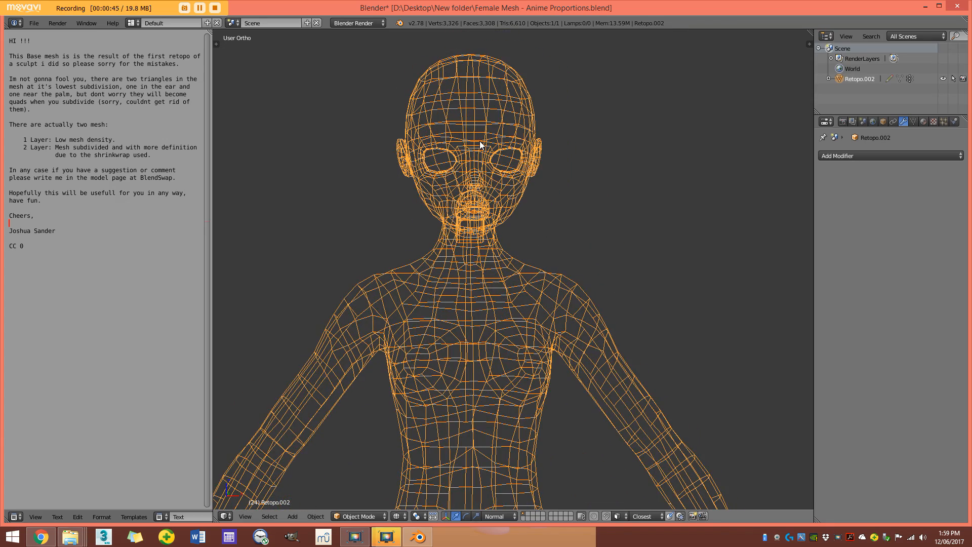
key("KP_1")
key("z")
scroll(483, 198, "down", 5)
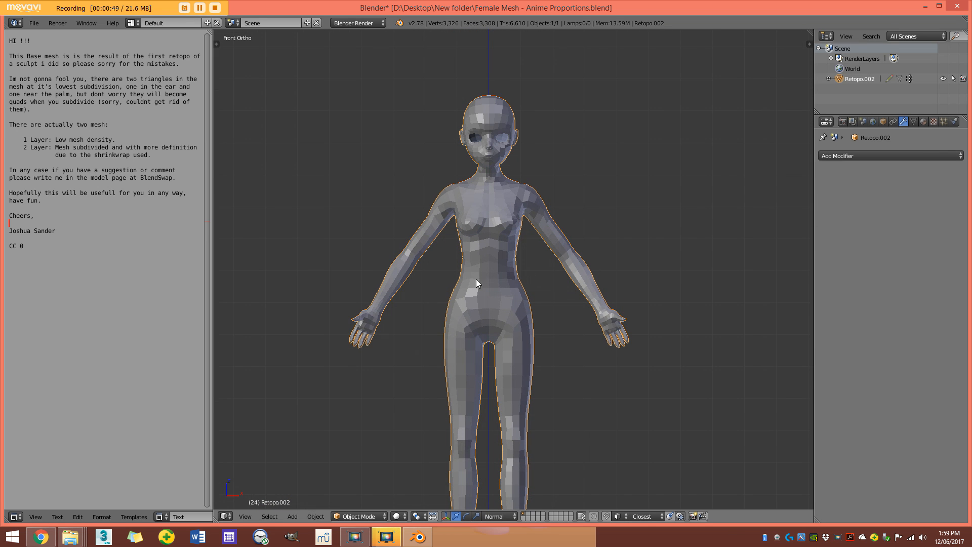
scroll(496, 273, "down", 2)
scroll(527, 304, "up", 2)
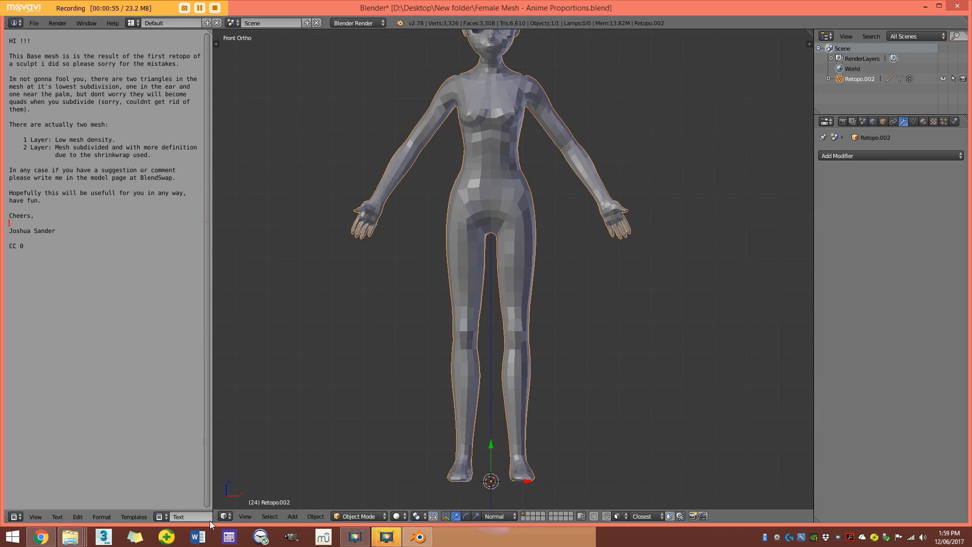
Merge the text editor area into the 3D view and split off a shallow horizontal area beneath it.
left_click_drag(215, 520, 171, 503)
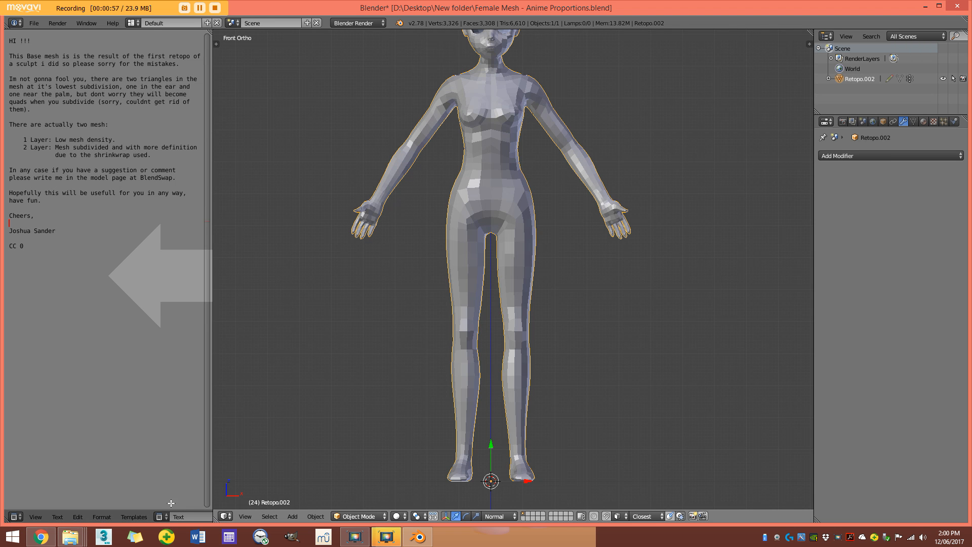
left_click_drag(73, 420, 35, 395)
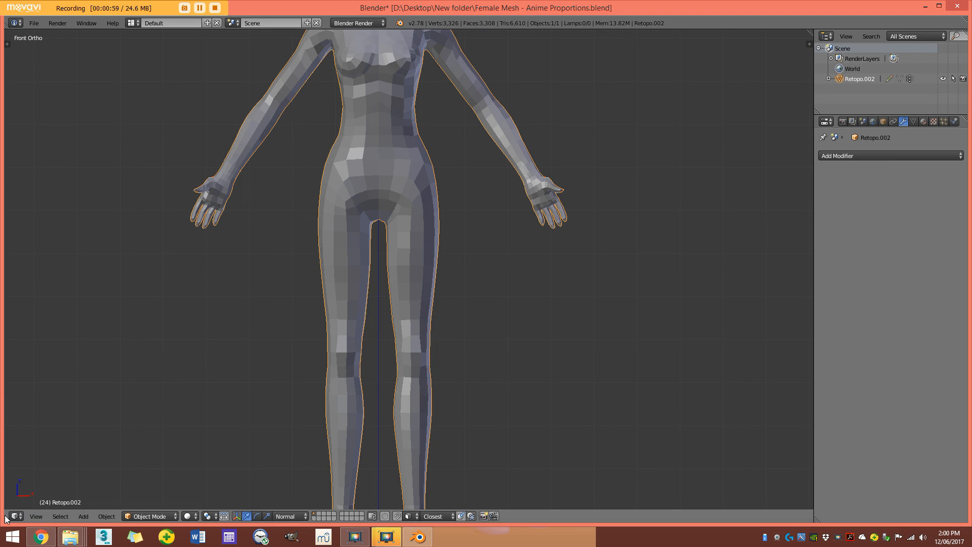
left_click_drag(5, 520, 10, 449)
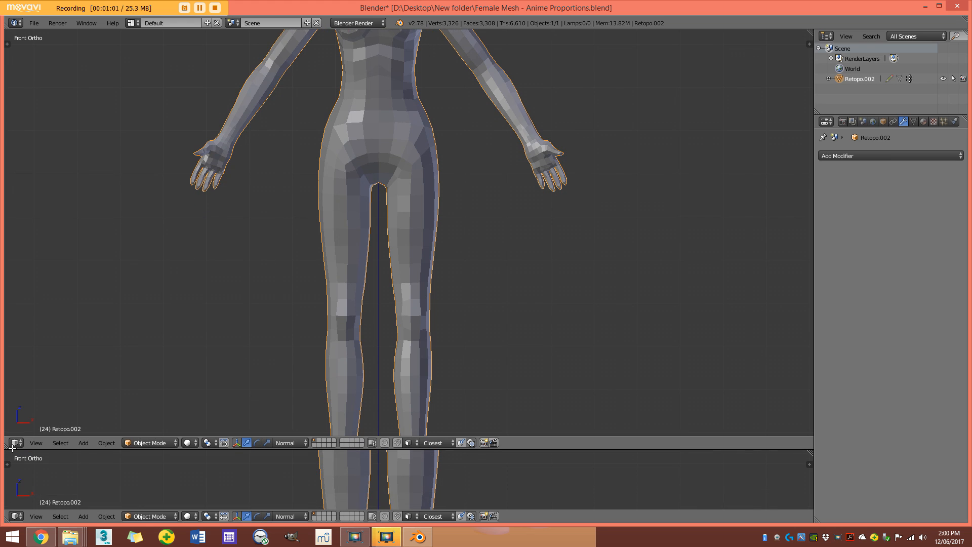
Turn the lower area into a shallower Timeline and widen the Outliner and Properties column.
left_click(16, 516)
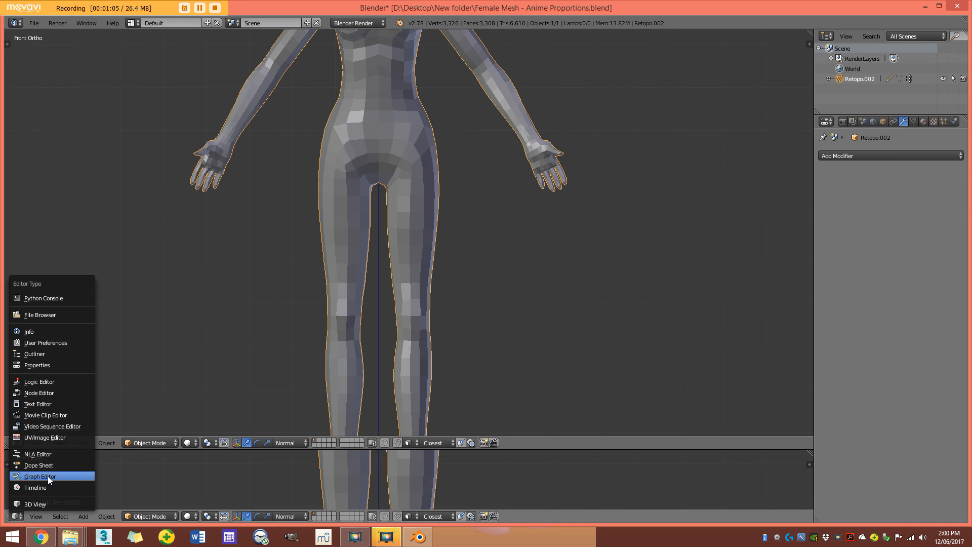
left_click(39, 488)
left_click_drag(46, 449, 48, 479)
scroll(256, 251, "down", 3)
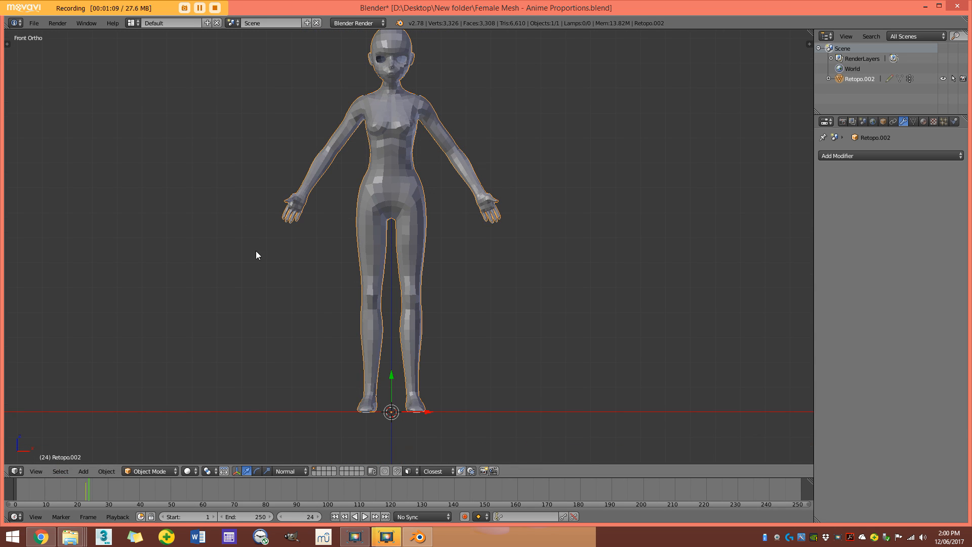
left_click_drag(812, 158, 770, 158)
Examine the body mesh's head, torso and arms in solid shading from the front and at an angle.
middle_click_drag(432, 156, 434, 185, "shift")
key("KP_1")
scroll(417, 181, "up", 3)
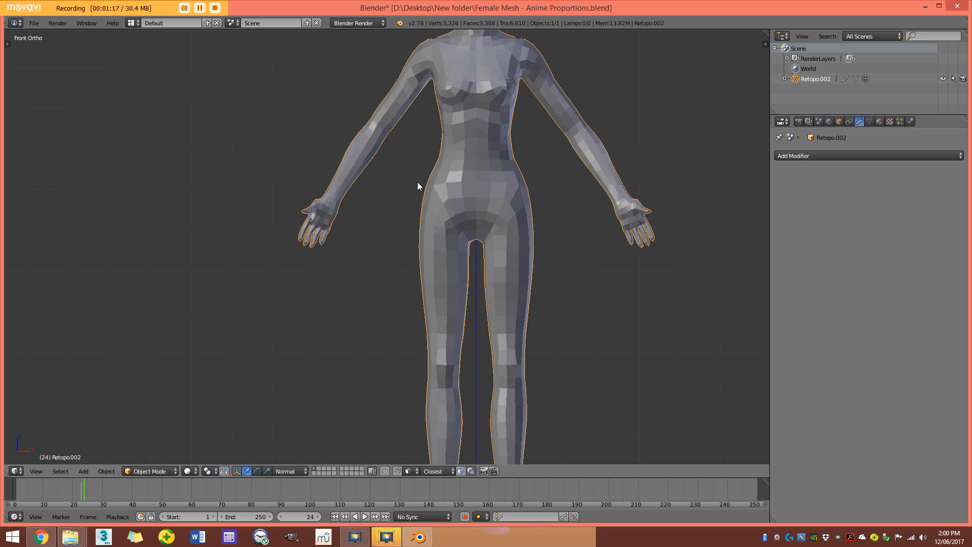
middle_click_drag(529, 150, 463, 231, "shift")
scroll(464, 230, "up", 2)
middle_click_drag(417, 171, 365, 245, "shift")
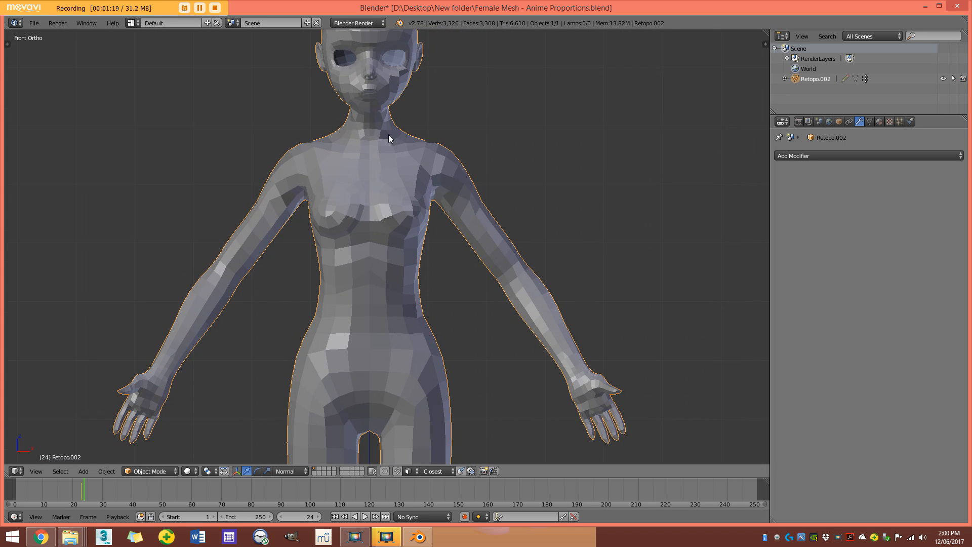
scroll(445, 134, "down", 4)
middle_click_drag(455, 256, 458, 191)
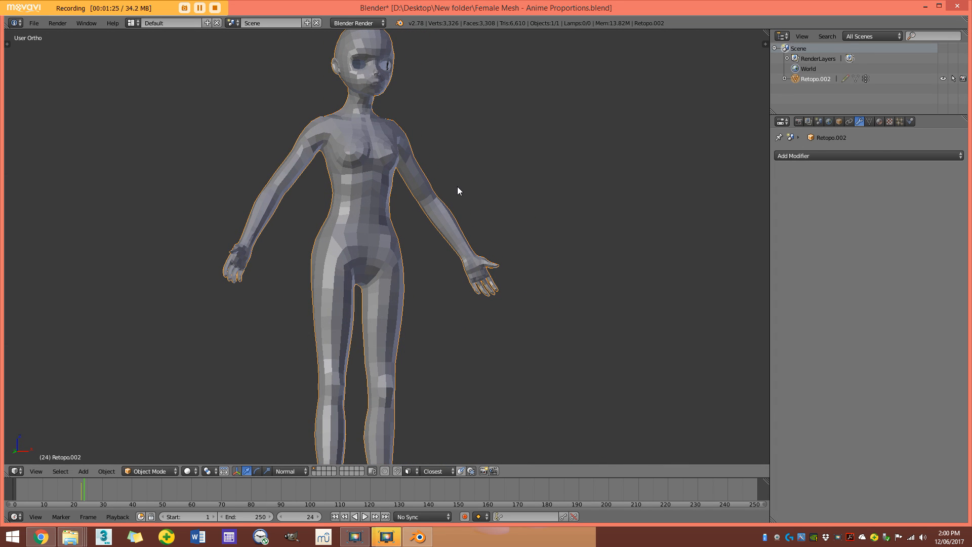
key("KP_1")
Enter Edit Mode on the body mesh and deselect all of its geometry.
key("Tab")
middle_click_drag(436, 133, 361, 178)
key("a")
scroll(387, 150, "up", 4)
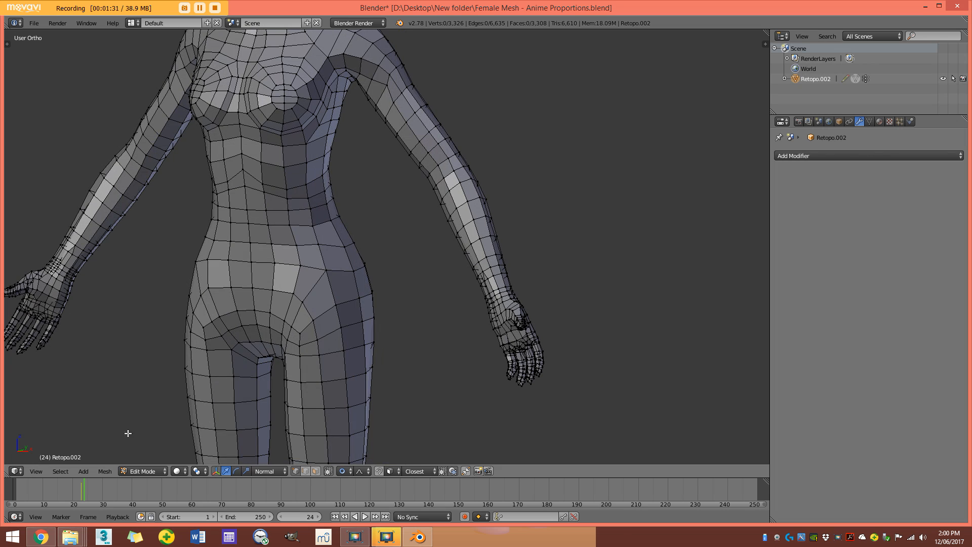
Check the Female Anime Base Mesh page on Blend Swap in Chrome, and return to Blender to inspect the hand's topology.
left_click(41, 537)
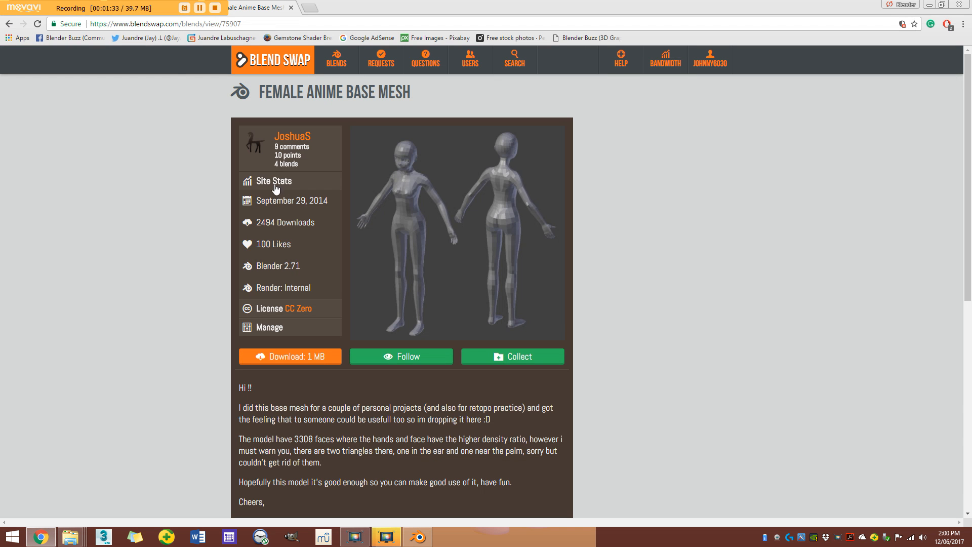
left_click(929, 6)
scroll(259, 215, "up", 3)
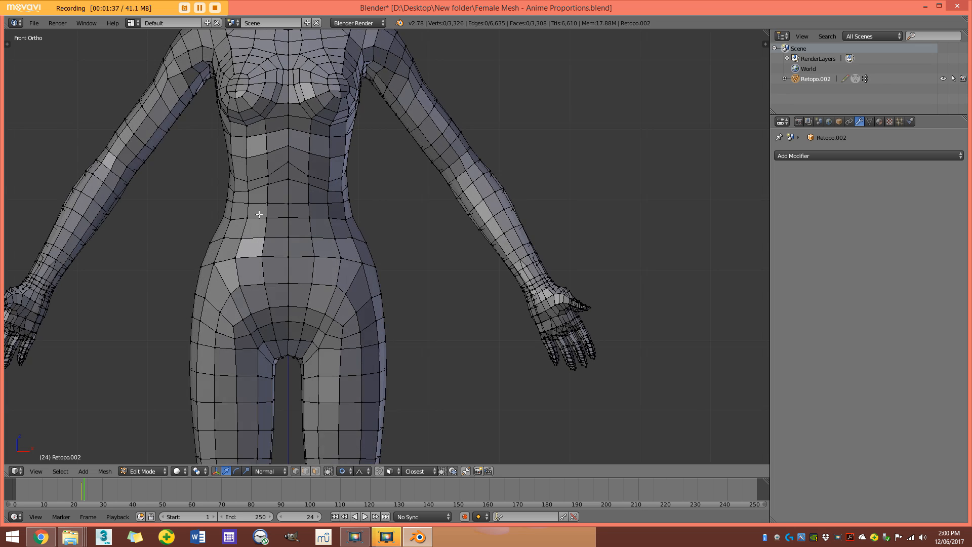
scroll(273, 217, "down", 2)
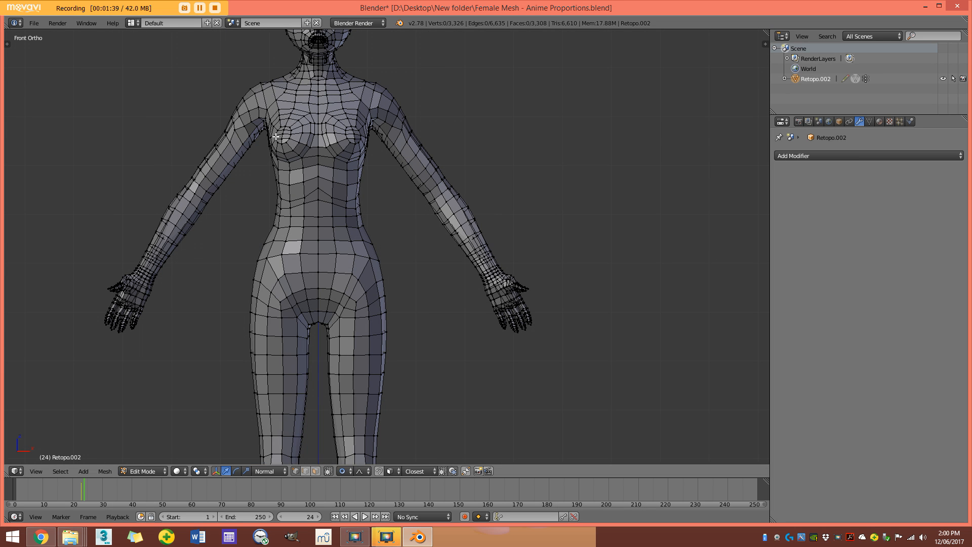
scroll(319, 243, "up", 5)
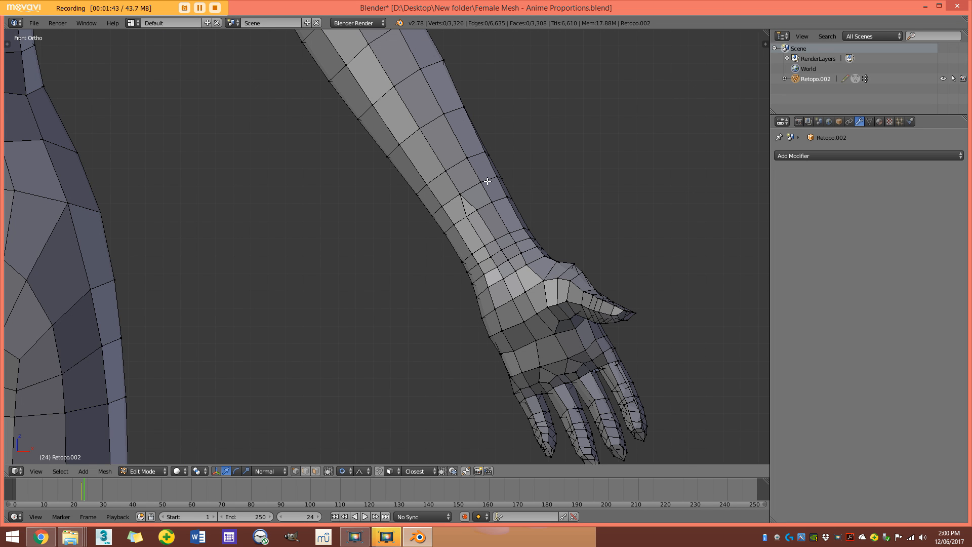
Show the 3D view's properties sidebar, widen it, and set the view's clip end to 1000.
key("n")
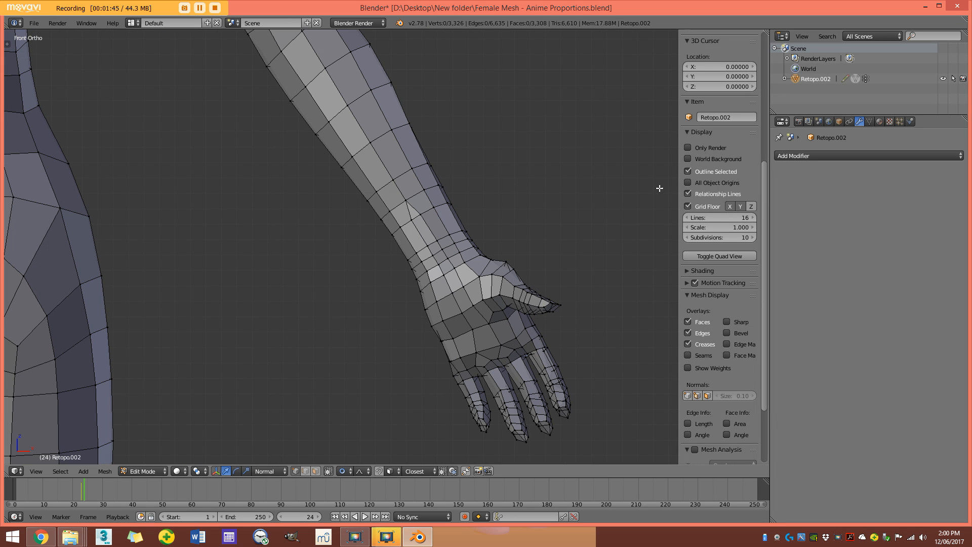
left_click_drag(678, 169, 615, 169)
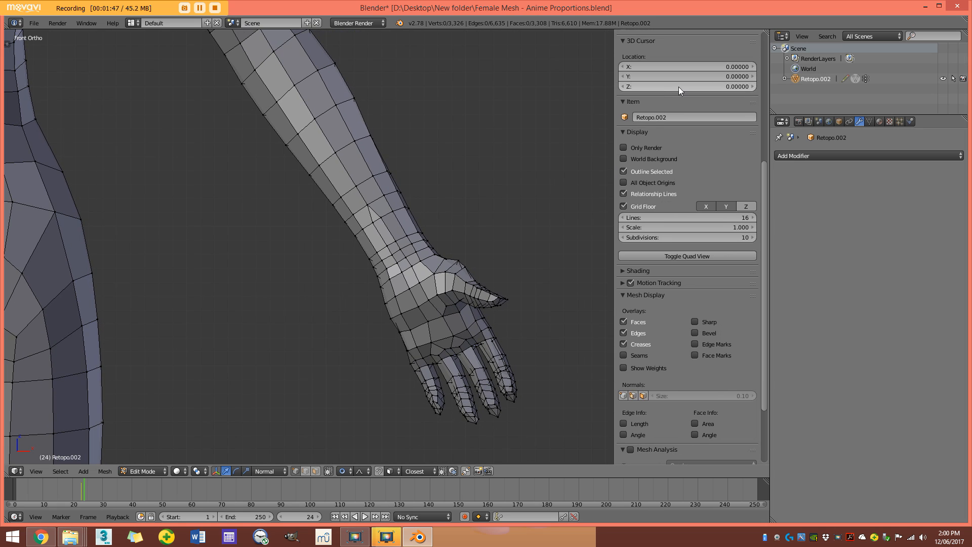
scroll(677, 87, "down", 2)
scroll(688, 207, "up", 12)
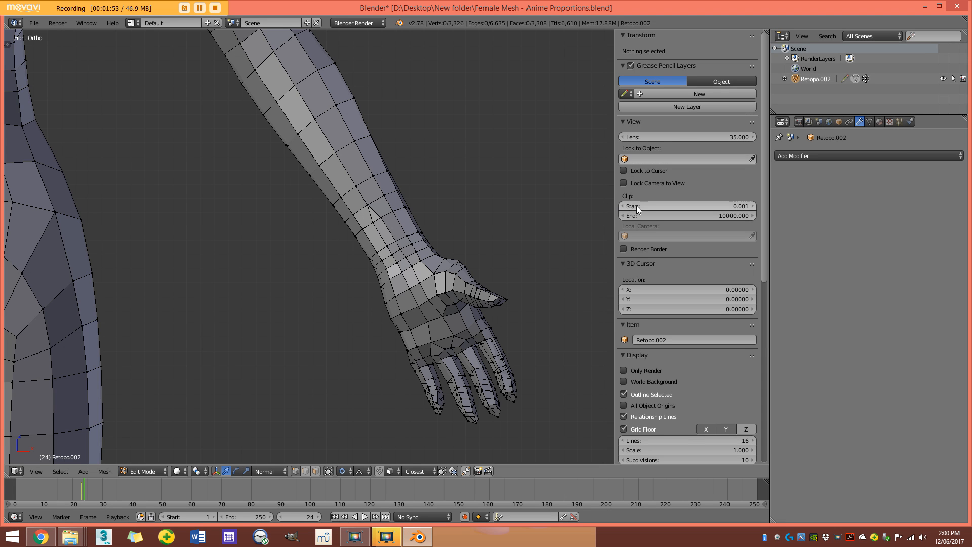
left_click(700, 217)
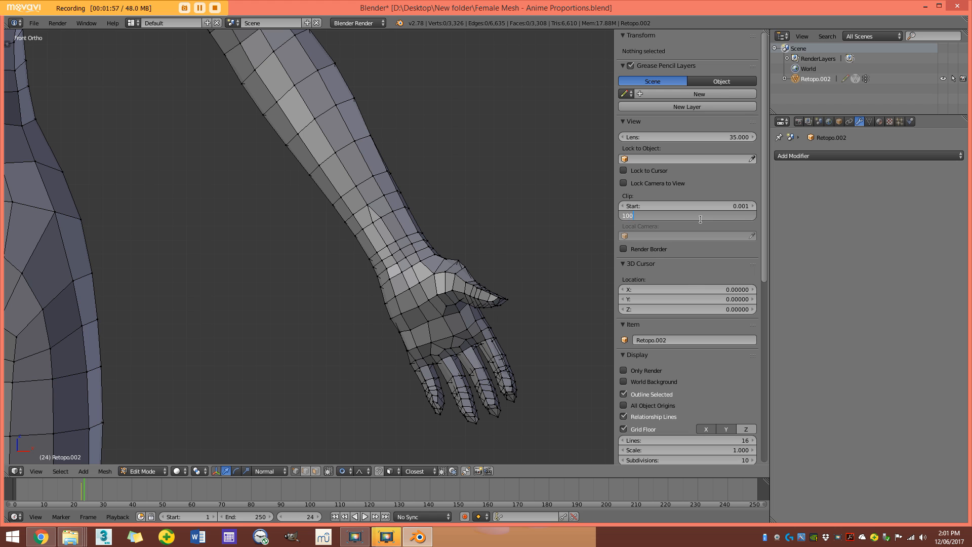
type("1000")
key("Return")
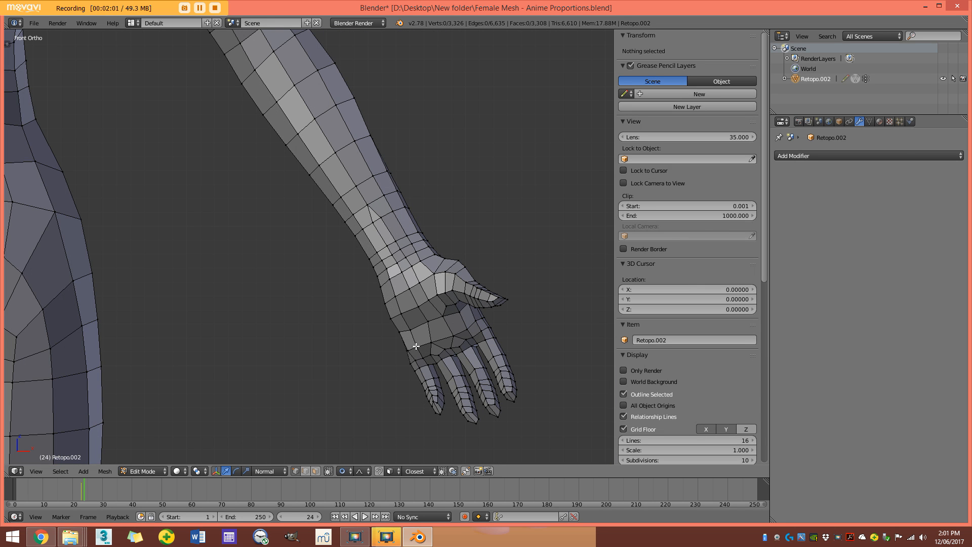
Start the Screencast Keys display and hide the 3D view's properties sidebar.
scroll(704, 280, "down", 15)
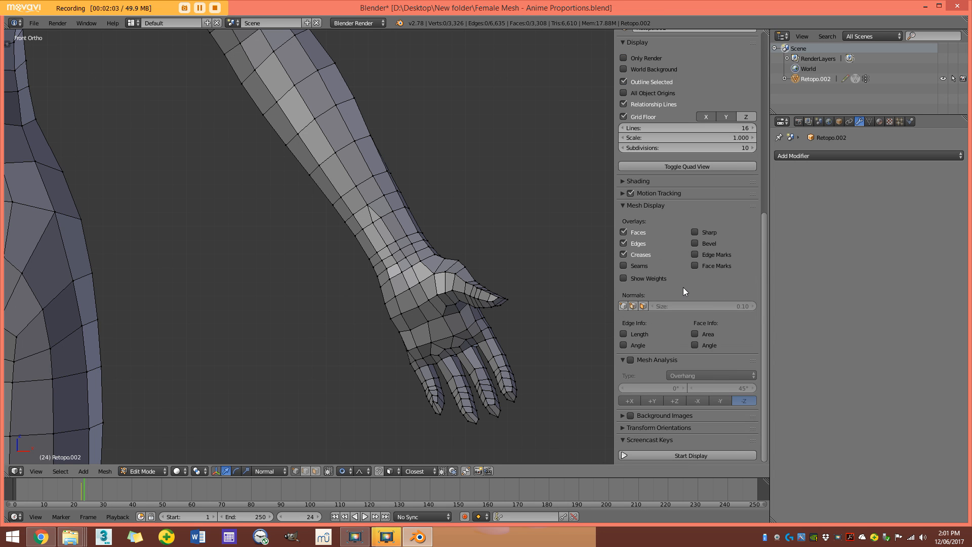
left_click(692, 456)
middle_click_drag(49, 386, 290, 307, "shift")
key("n")
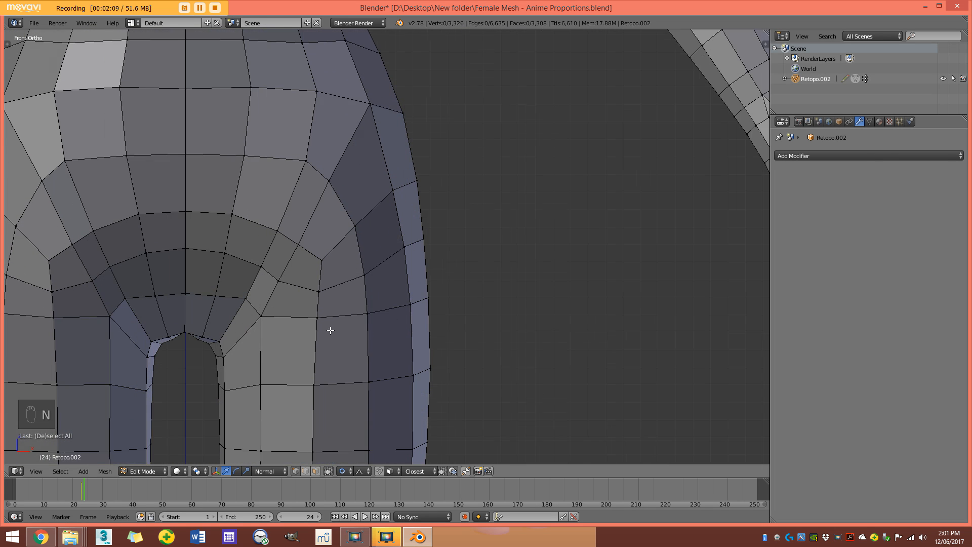
Switch the body mesh's selection mode to faces.
scroll(326, 287, "down", 10)
middle_click_drag(412, 226, 476, 230, "shift")
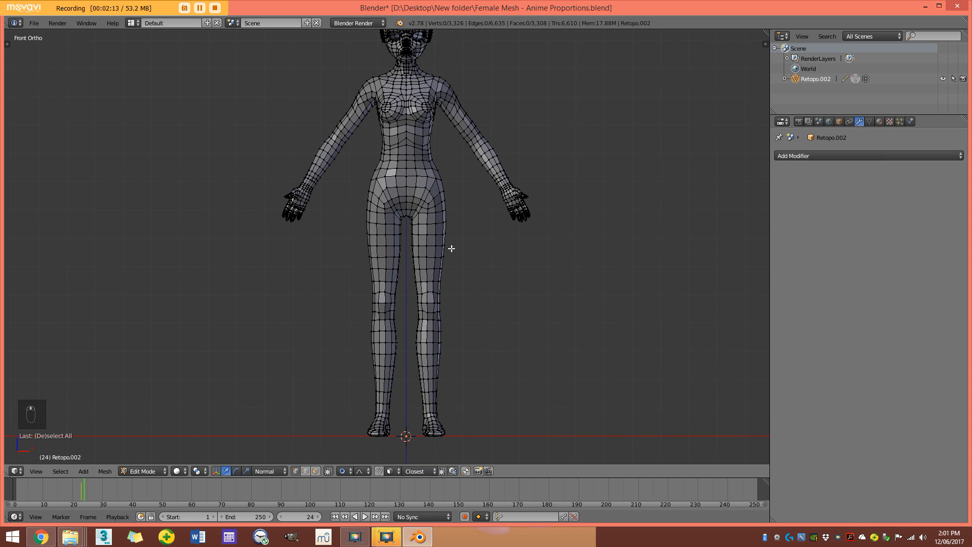
middle_click_drag(462, 168, 417, 267, "shift")
scroll(470, 255, "up", 4)
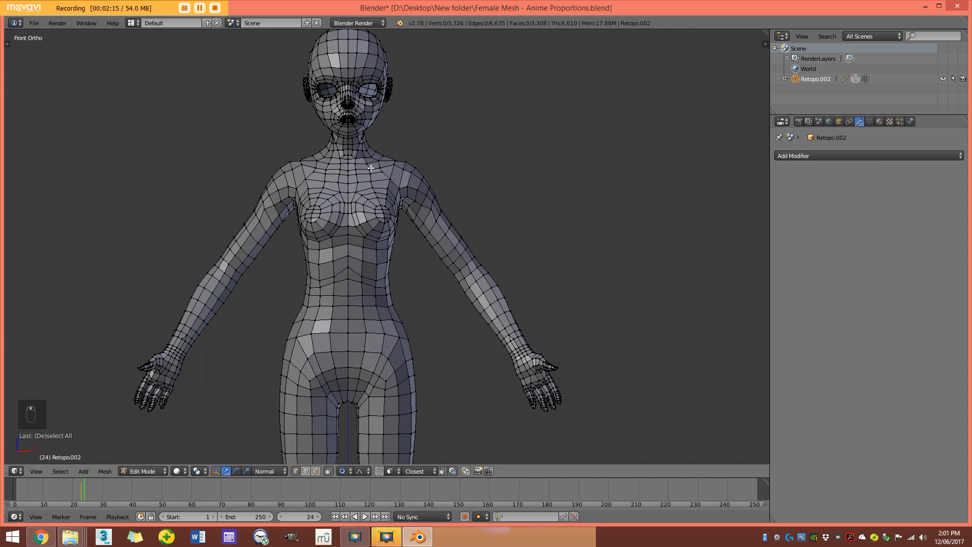
middle_click_drag(466, 362, 458, 329, "shift")
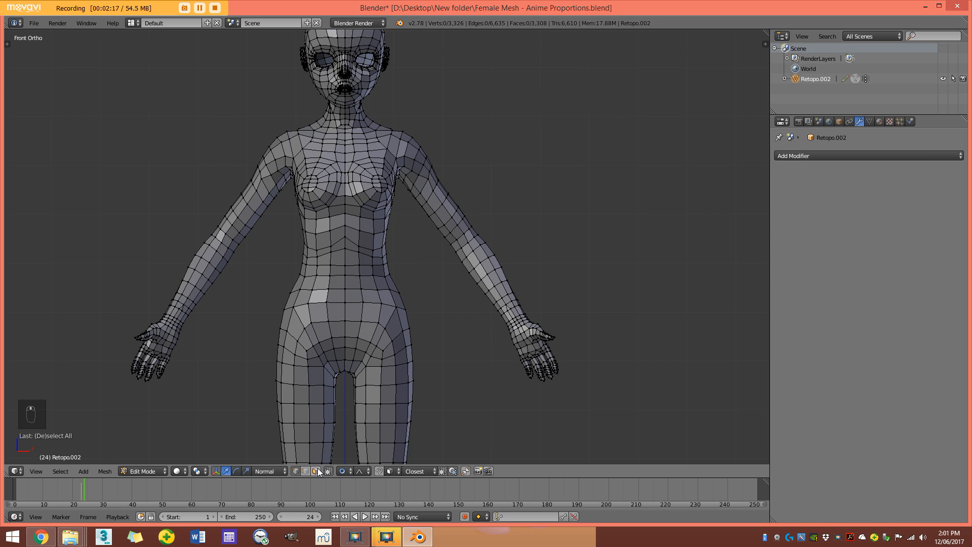
middle_click_drag(336, 341, 369, 219, "shift")
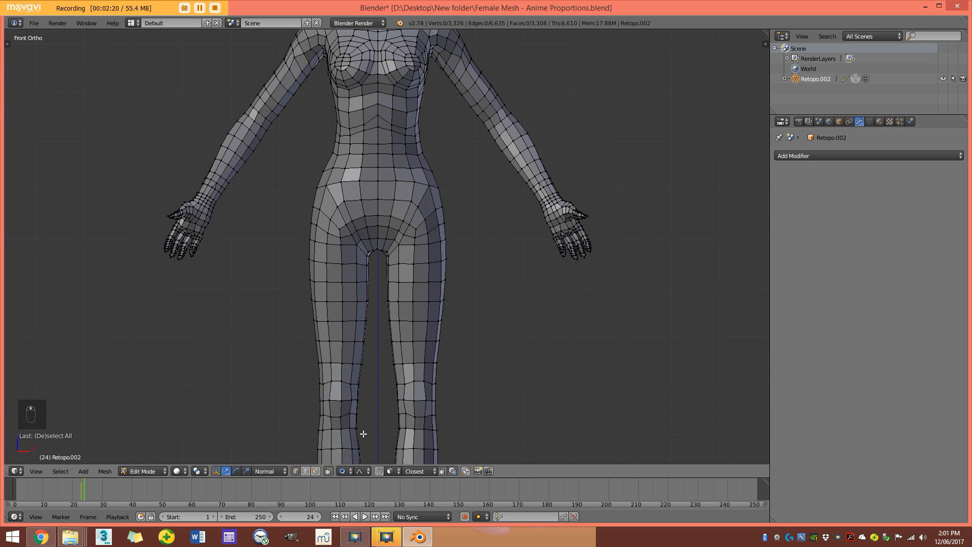
left_click(317, 473)
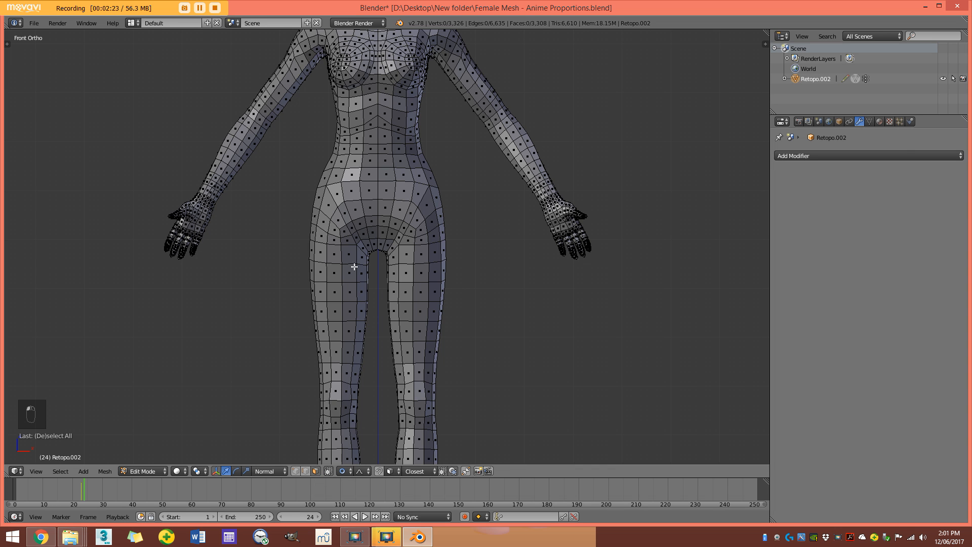
In wireframe, box-select all faces of the figure's right half up to the centre line, including the head, and delete them.
scroll(390, 294, "down", 4)
middle_click_drag(399, 300, 421, 242, "shift")
key("z")
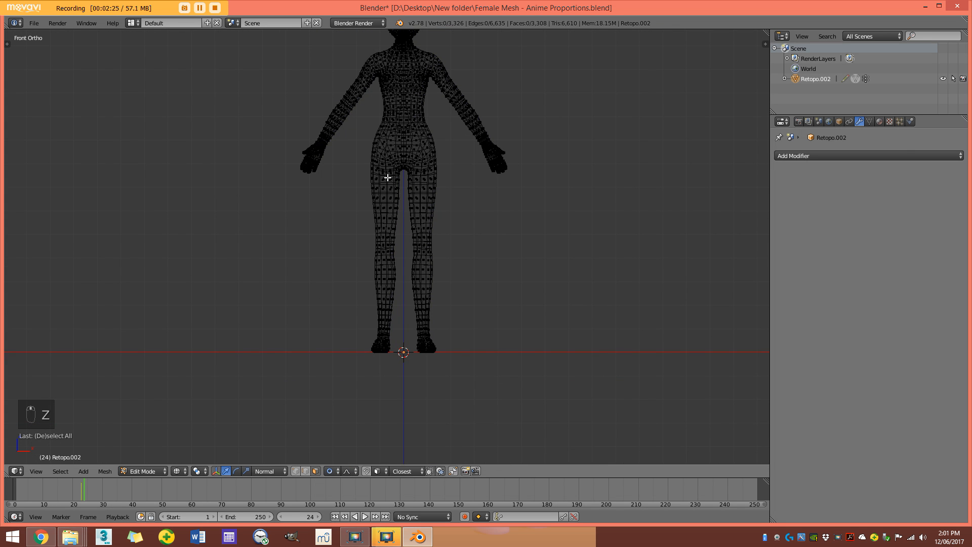
middle_click_drag(388, 178, 366, 236, "shift")
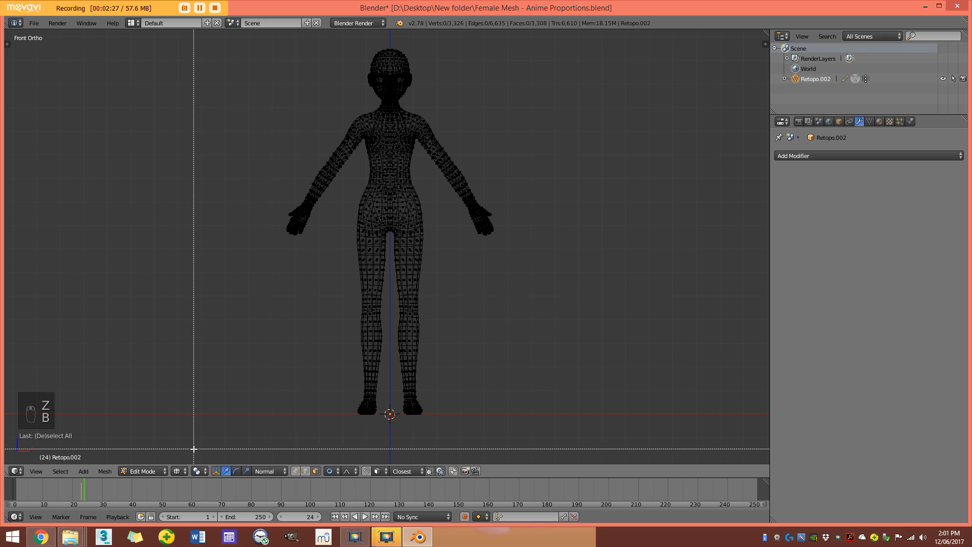
key("b")
left_click_drag(178, 454, 390, 29)
scroll(449, 167, "up", 4)
key("b")
left_click_drag(319, 357, 421, 6)
scroll(358, 301, "up", 7)
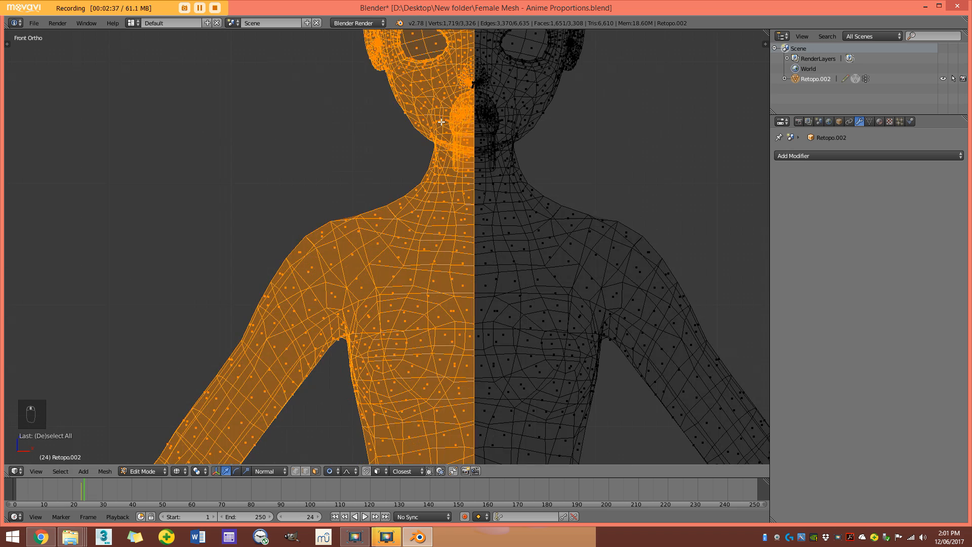
key("b")
left_click_drag(323, 361, 427, 42)
key("x")
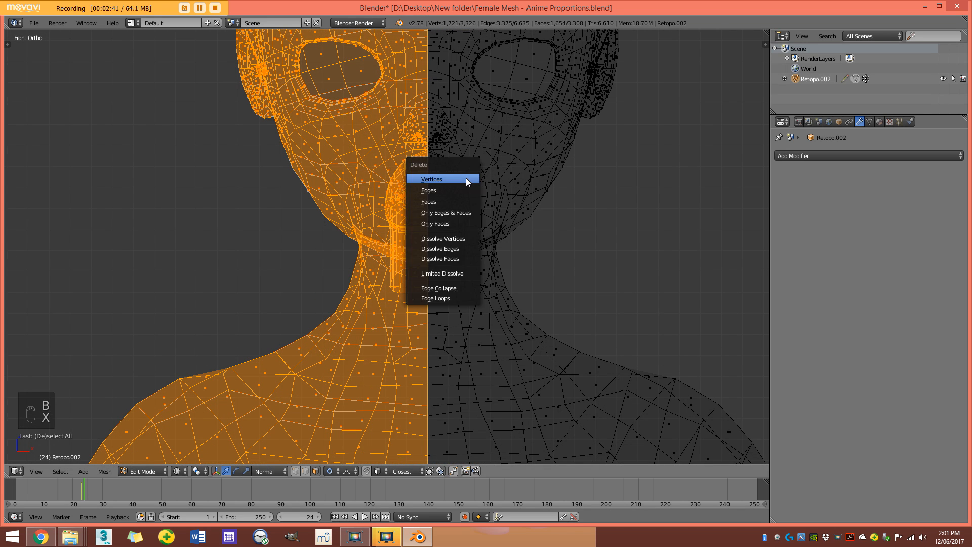
left_click(452, 202)
Add a Mirror modifier on the X axis with Clipping enabled, and return to solid shading.
scroll(500, 196, "down", 5)
scroll(500, 195, "down", 4)
middle_click_drag(503, 329, 529, 190, "shift")
left_click(814, 155)
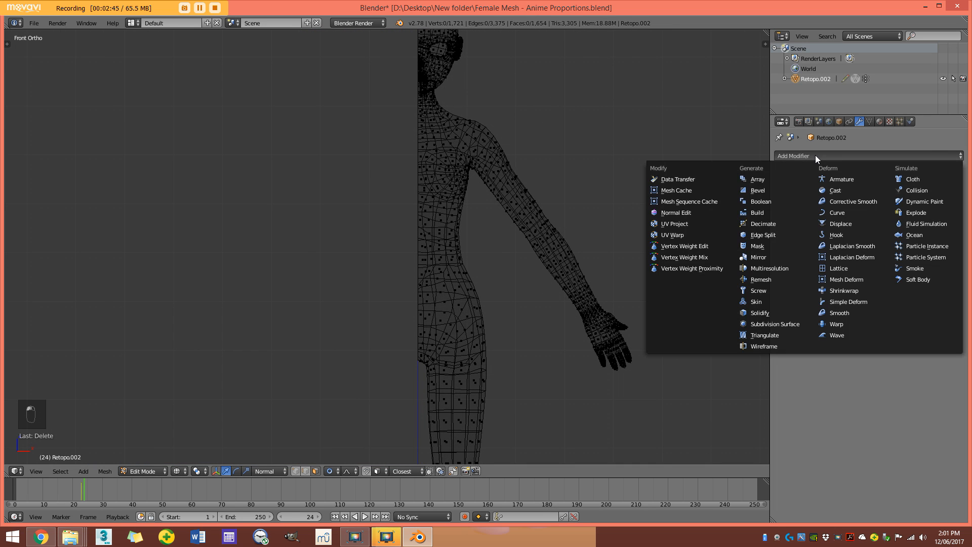
left_click(795, 257)
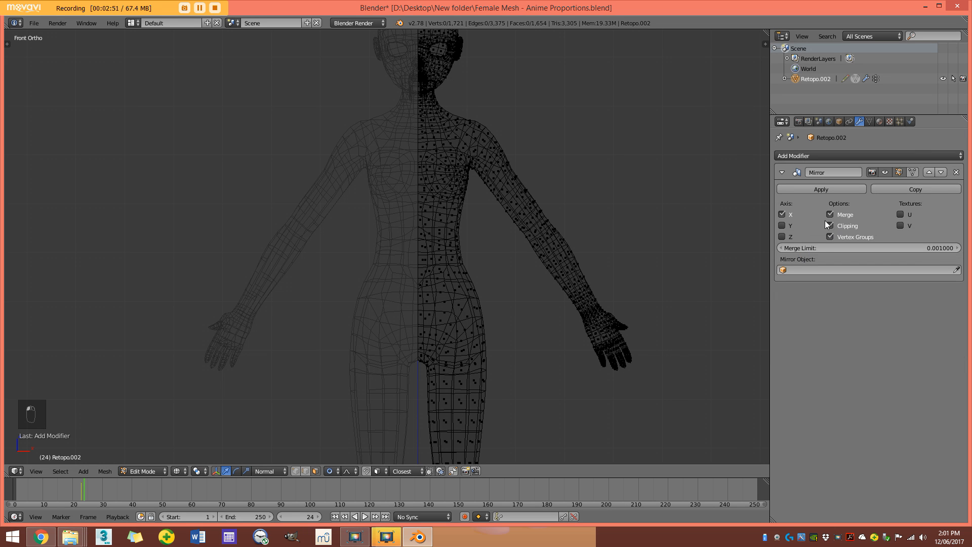
scroll(472, 198, "down", 2)
key("z")
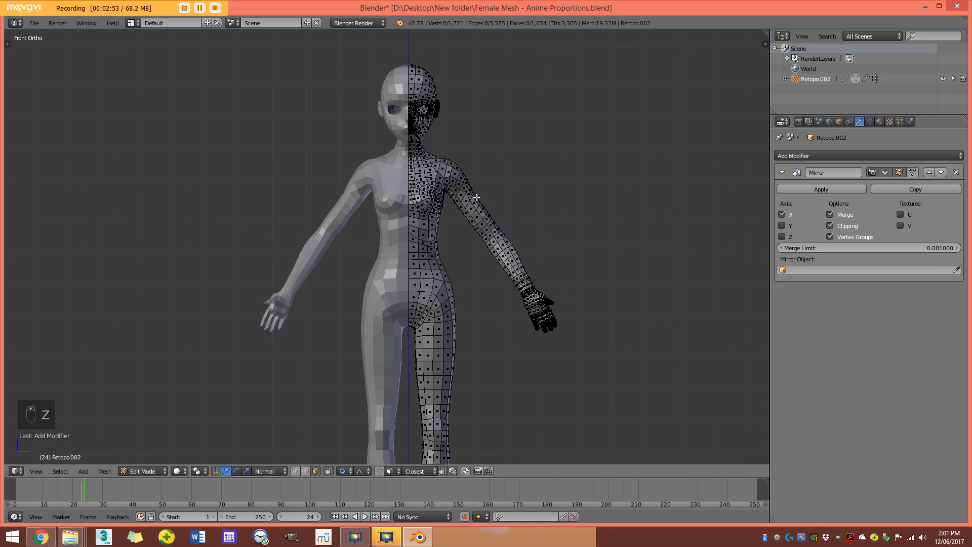
In vertex mode and wireframe shading, circle-select the arm's vertices from the fingertips up to the shoulder.
left_click(298, 473)
scroll(456, 265, "up", 1)
key("z")
middle_click_drag(531, 276, 478, 276, "shift")
scroll(479, 276, "up", 1)
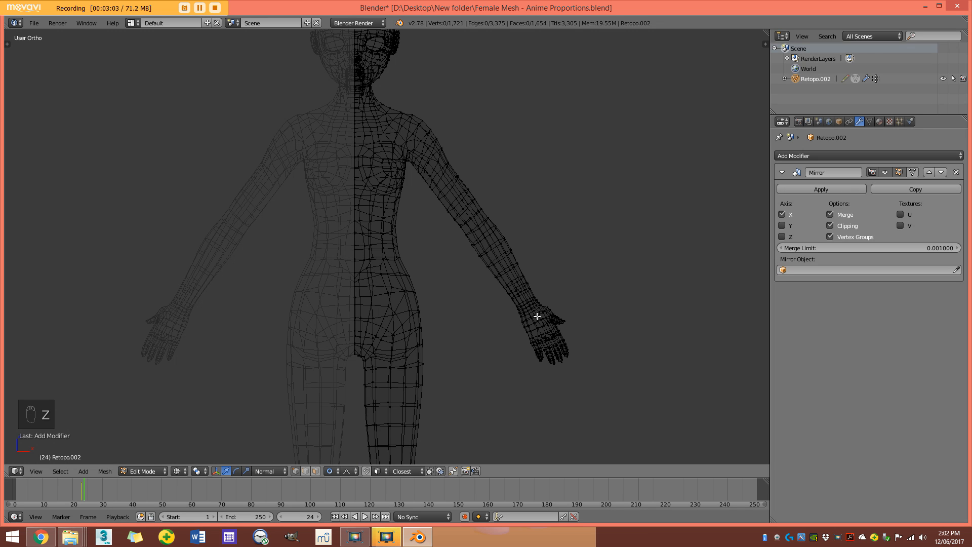
key("c")
scroll(540, 319, "down", 12)
mouse_move(561, 355)
left_mouse_down()
mouse_move(507, 243)
mouse_move(508, 321)
mouse_move(483, 152)
mouse_move(477, 177)
mouse_move(472, 150)
left_mouse_up()
right_click(474, 156)
Place the 3D cursor at the shoulder of the selected arm and set the pivot point to 3D Cursor.
scroll(468, 151, "up", 1)
middle_click_drag(461, 141, 467, 233, "shift")
scroll(425, 192, "up", 2)
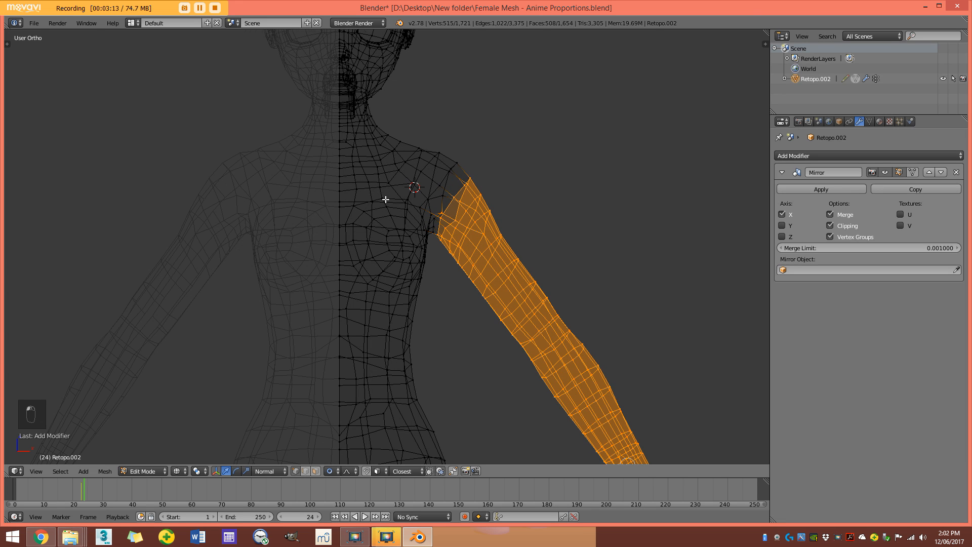
scroll(385, 200, "up", 3)
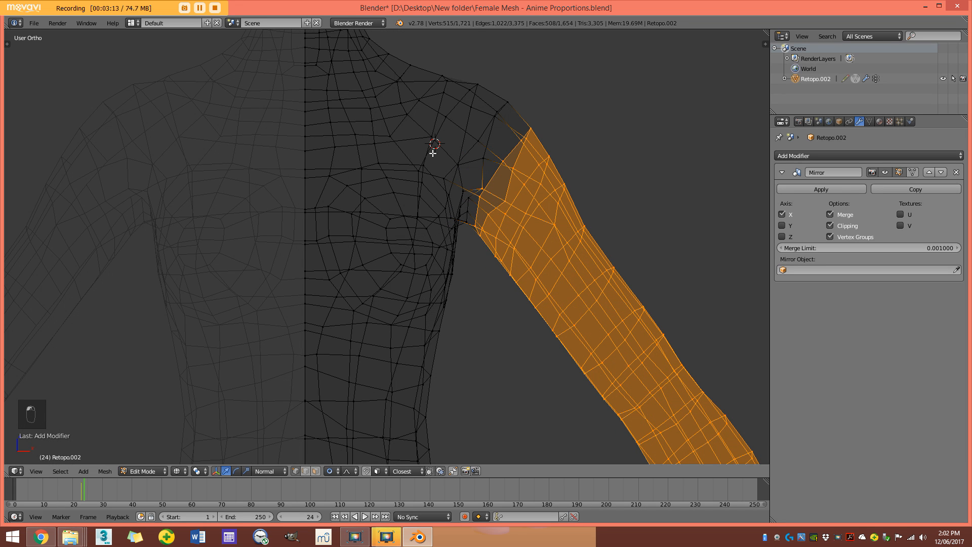
left_click(197, 472)
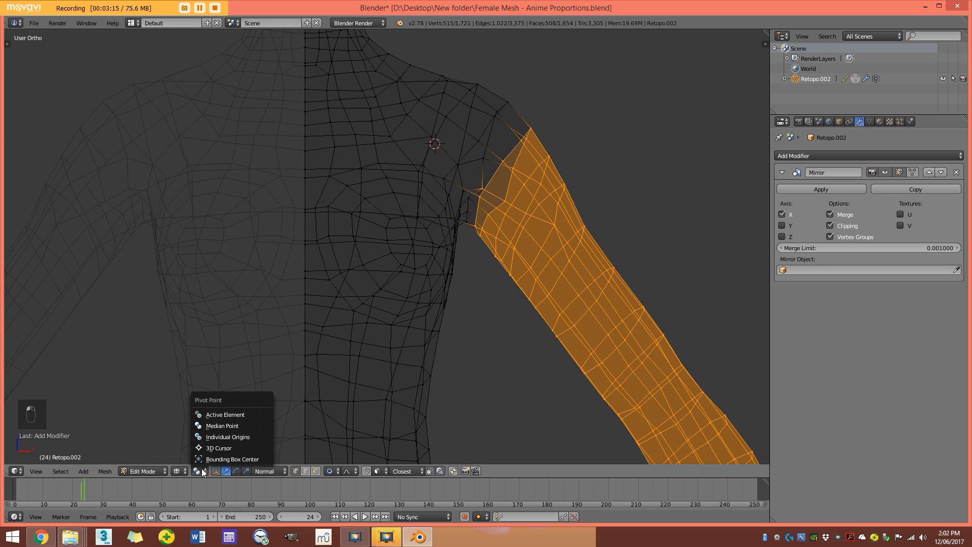
left_click(238, 448)
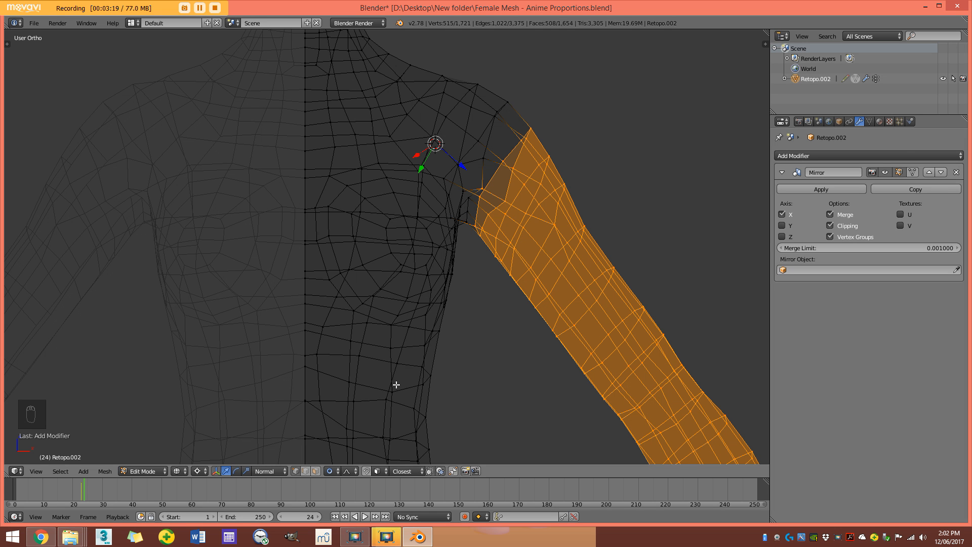
Rotate the selected arm upward about the shoulder cursor in successive turns, enlarging the smooth proportional falloff.
key("r")
scroll(501, 423, "down", 8)
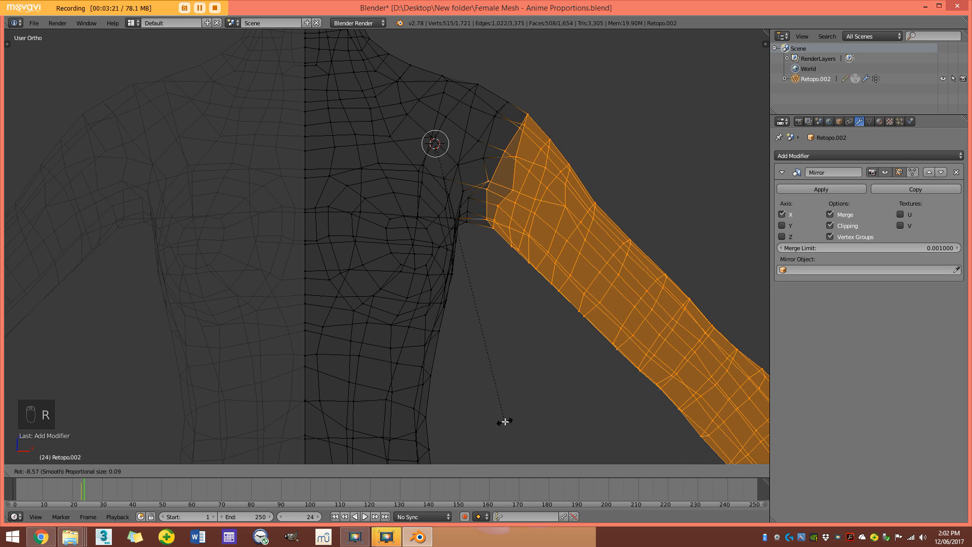
left_click(524, 424)
scroll(512, 338, "down", 4)
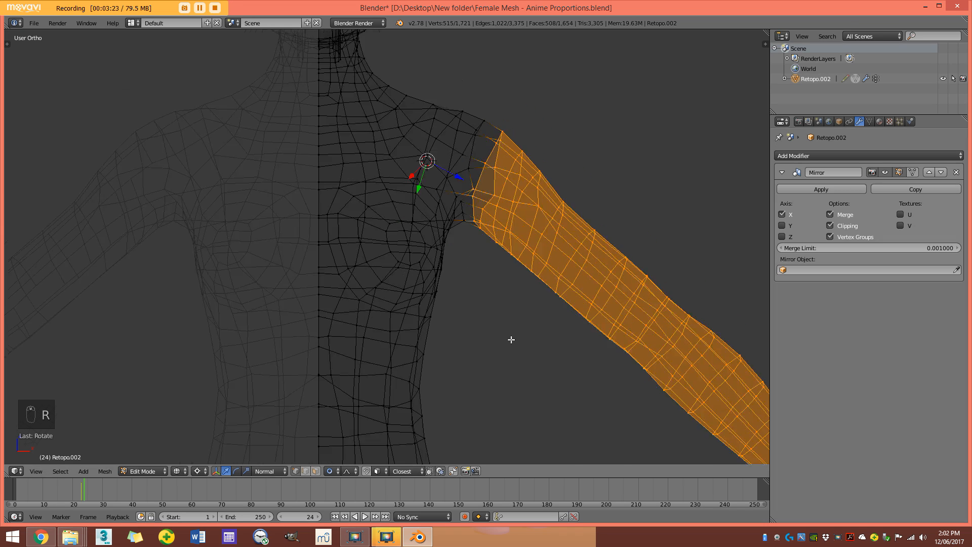
key("r")
scroll(525, 346, "down", 2)
scroll(524, 331, "up", 2)
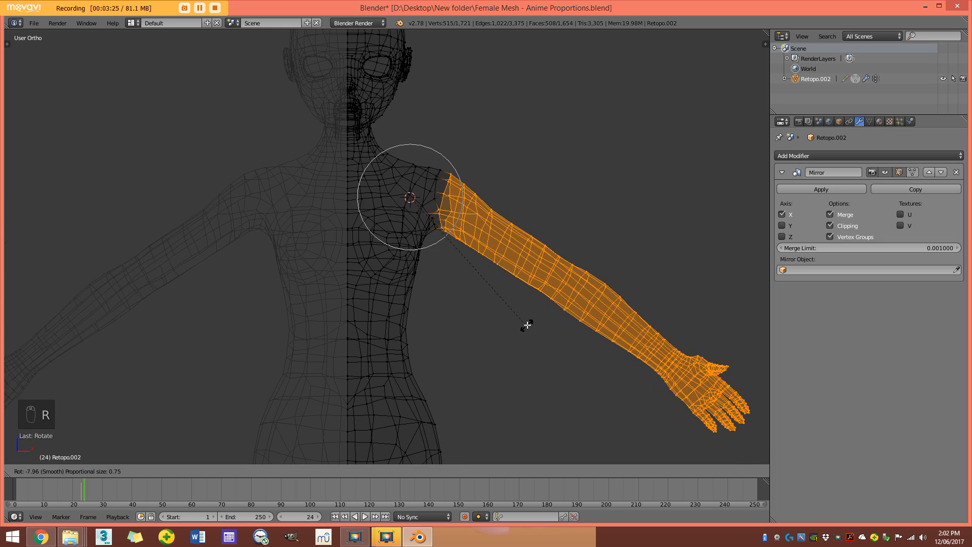
left_click(528, 321)
Rotate the arm further up towards horizontal with proportional editing and shift it slightly to sit against the shoulder.
key("r")
scroll(514, 286, "down", 7)
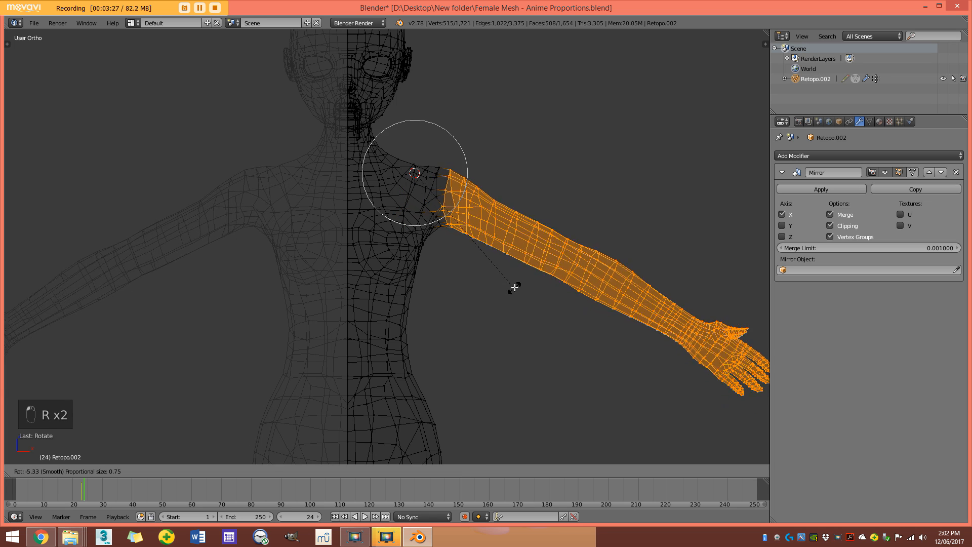
left_click(503, 250)
key("r")
left_click(507, 256)
key("g")
left_click(505, 250)
Place the 3D cursor at the armpit, rotate the arm upward around it and nudge the arm into place.
left_click(445, 215)
key("r")
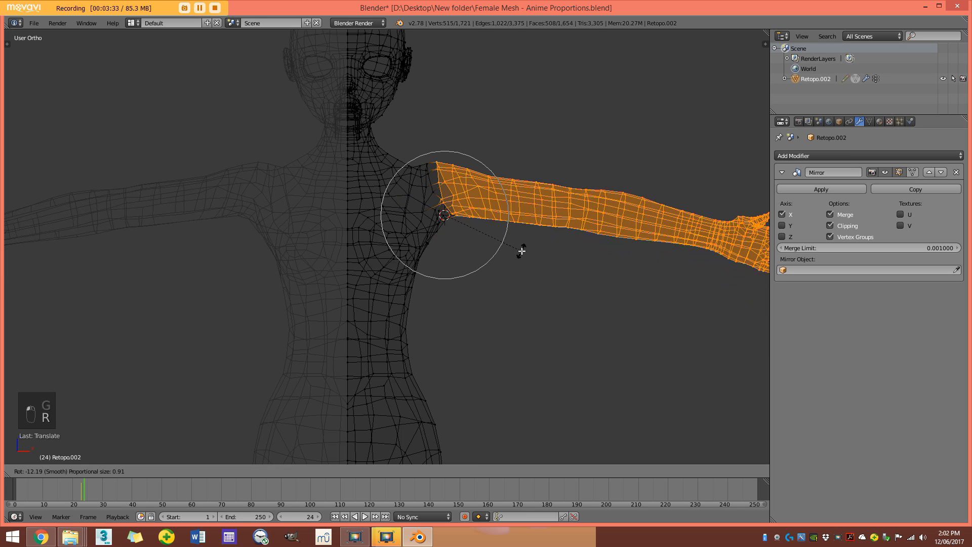
left_click(519, 245)
key("g")
left_click(518, 245)
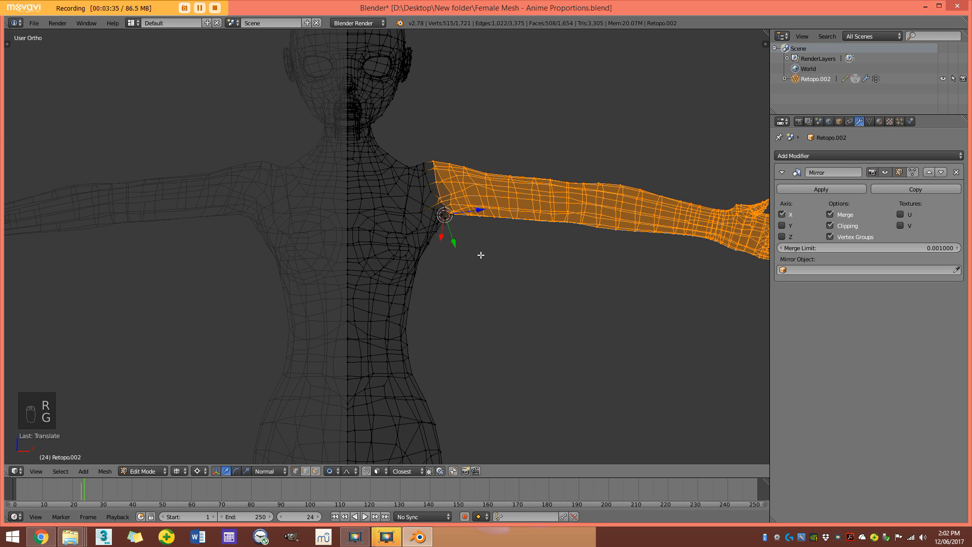
Shrink the arm selection three times away from the shoulder and rotate it level for a T-pose, returning to solid shading.
key("ctrl+KP_Subtract")
key("ctrl+KP_Subtract")
key("ctrl+KP_Subtract")
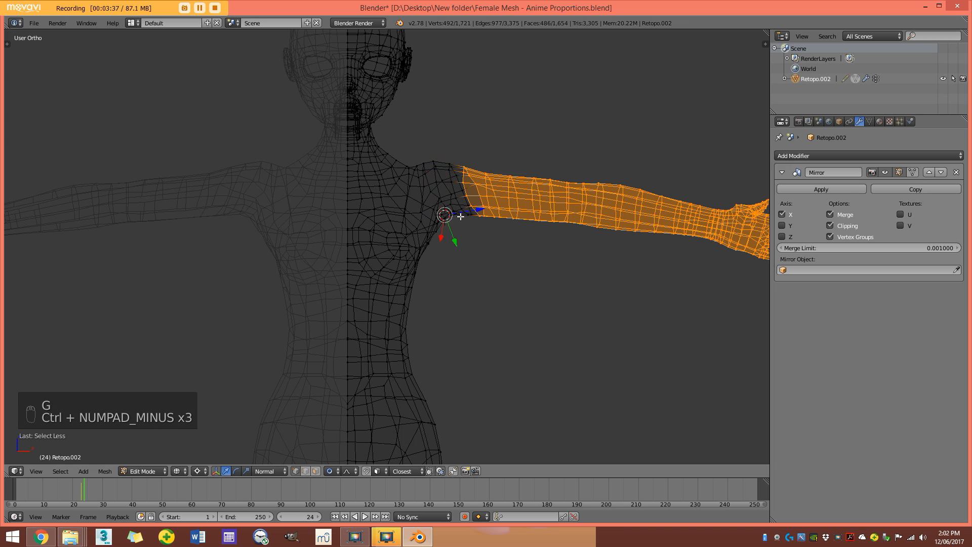
key("r")
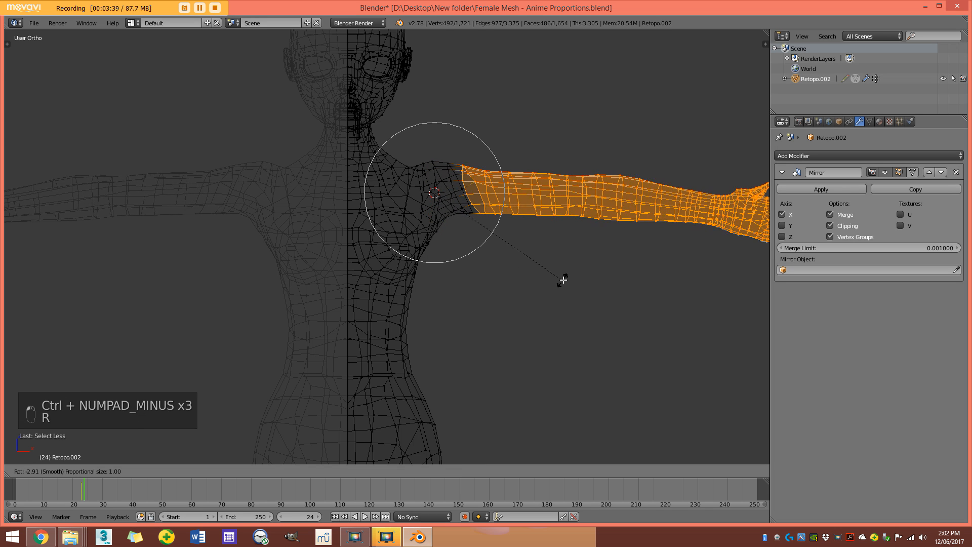
left_click(570, 274)
key("z")
scroll(558, 230, "down", 5)
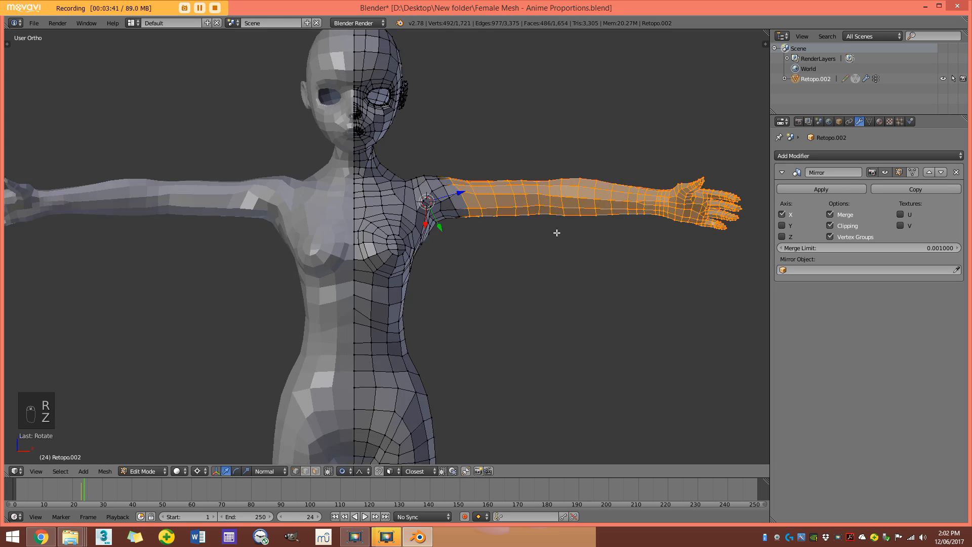
scroll(484, 236, "up", 6)
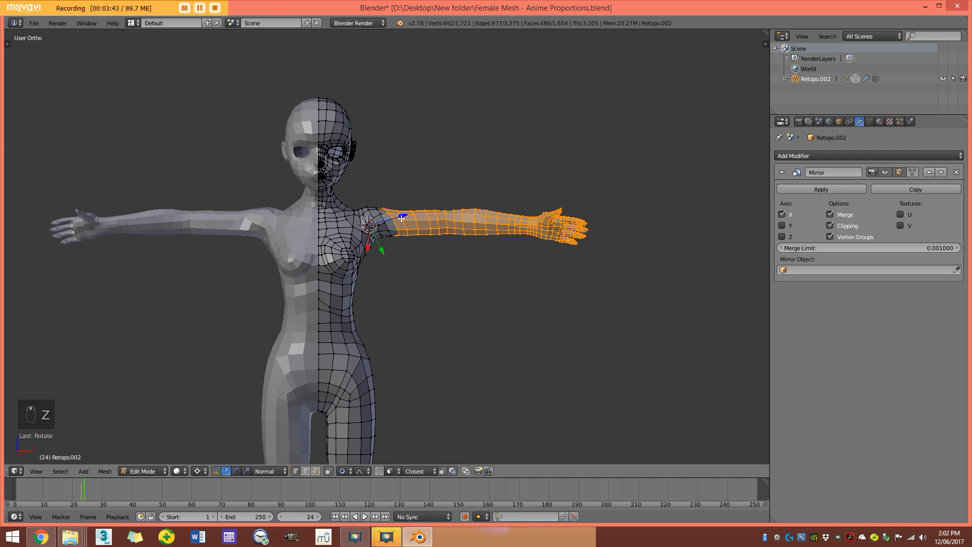
In wireframe, reposition a vertex on the front of the shoulder and one below the armpit with proportional editing.
key("z")
right_click(498, 219)
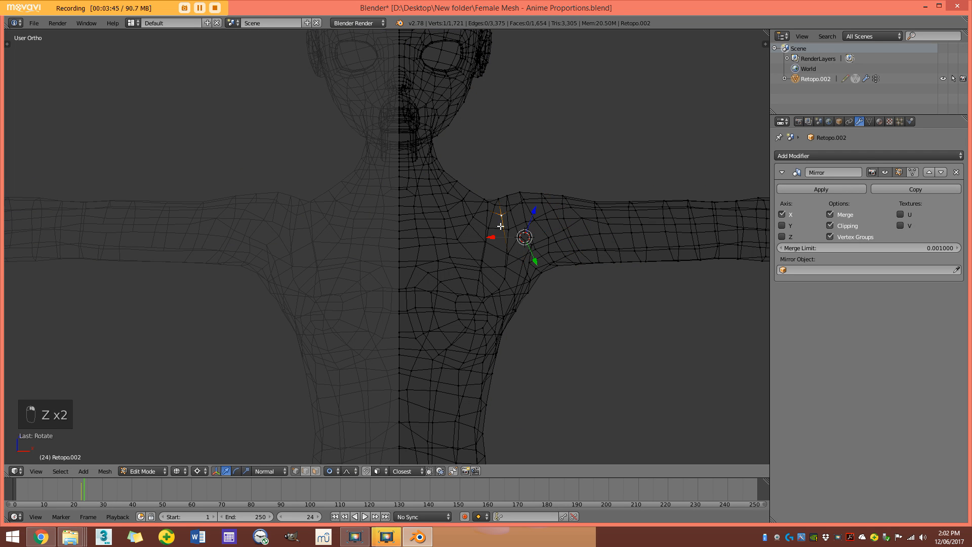
key("g")
left_click(496, 229)
right_click(532, 291)
key("g")
left_click(536, 287)
key("z")
scroll(536, 287, "down", 5)
middle_click_drag(536, 287, 517, 278)
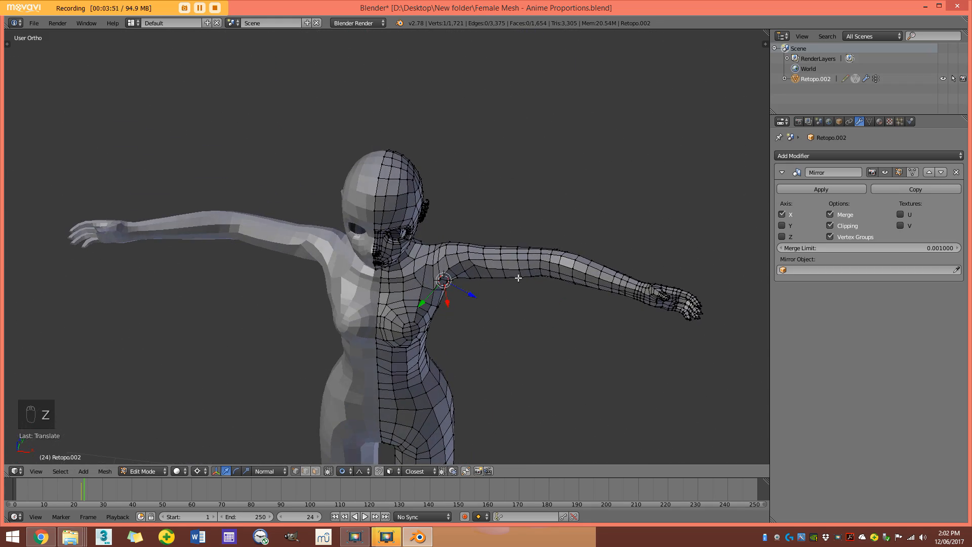
In front view, move the vertex near the top front of the shoulder with proportional editing to refine the shoulder shape.
key("KP_1")
scroll(513, 266, "up", 6)
key("z")
right_click(555, 243)
key("z")
key("g")
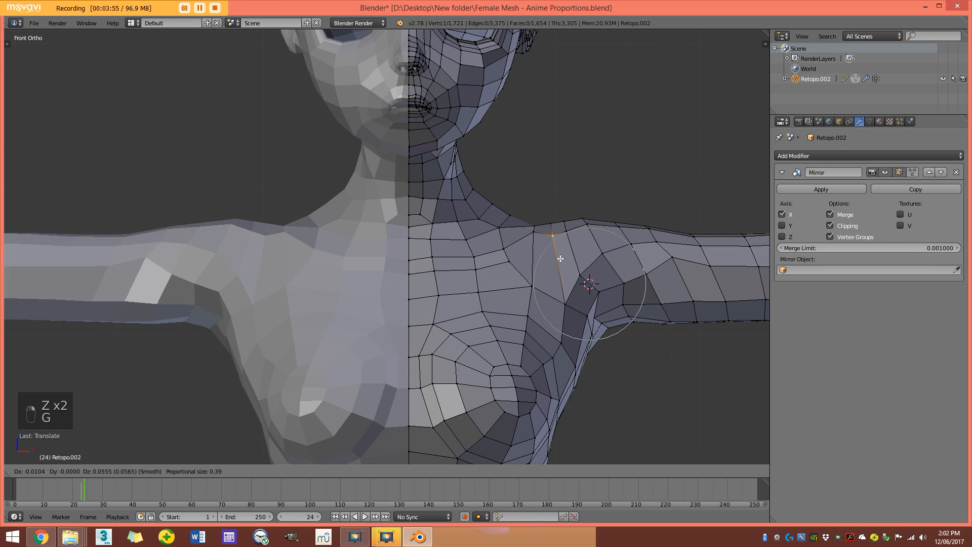
left_click(560, 257)
Nudge a vertex on the front of the upper arm just outside the shoulder with proportional editing.
scroll(603, 299, "down", 5)
key("z")
scroll(549, 297, "up", 5)
key("z")
right_click(627, 257)
key("g")
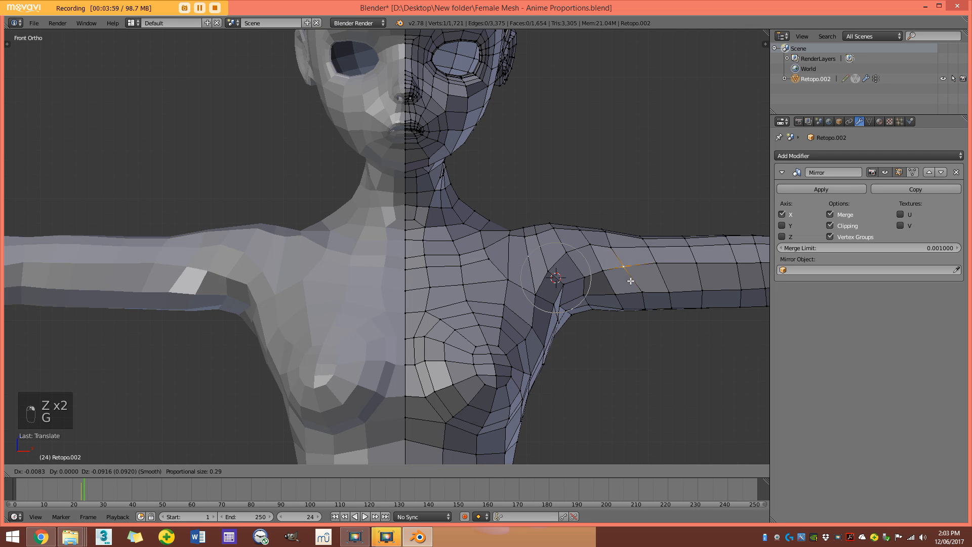
left_click(624, 254)
Select the edge loop around the shoulder, grow the selection four times, smooth its vertices and deselect everything.
key("a")
key("z")
right_click(577, 270, "alt")
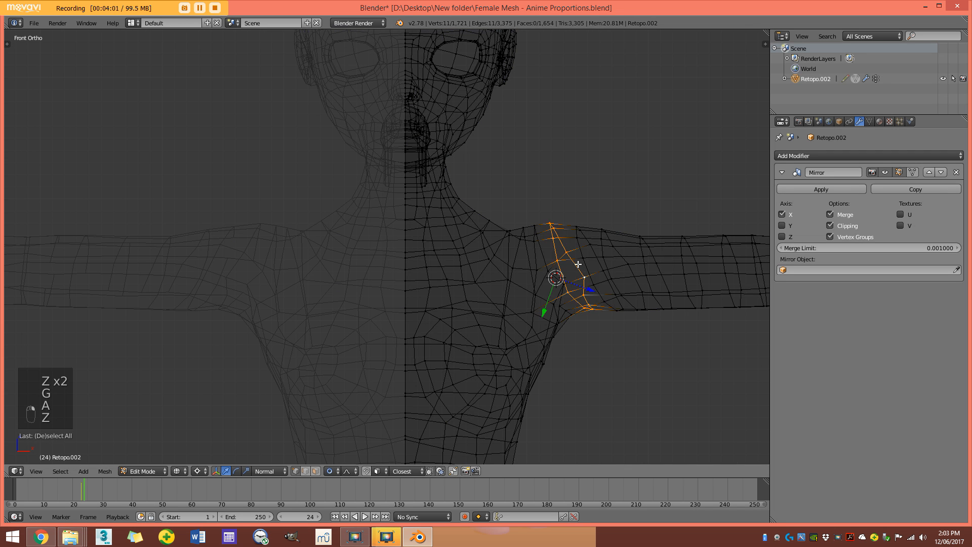
key("ctrl+KP_Add")
key("ctrl+KP_Add")
key("ctrl+KP_Add")
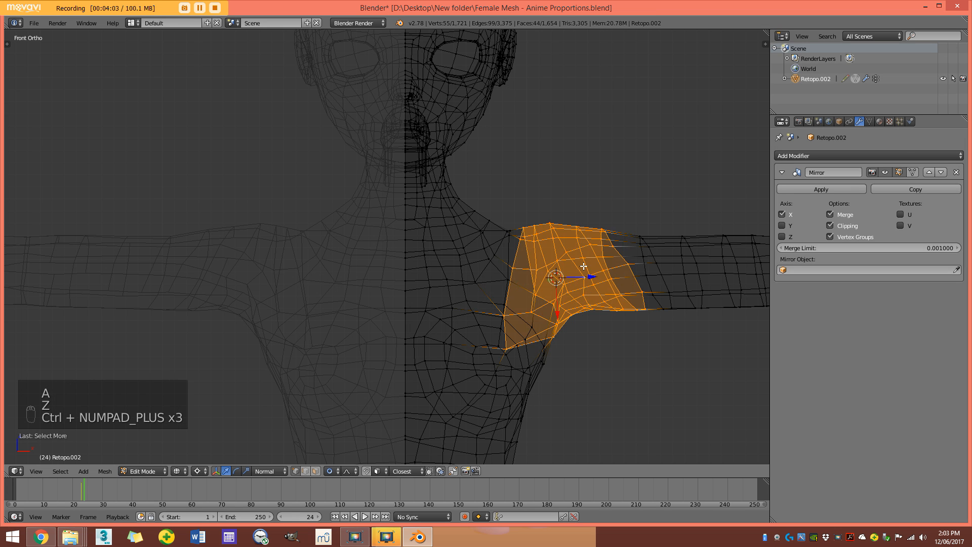
key("z")
key("ctrl+KP_Add")
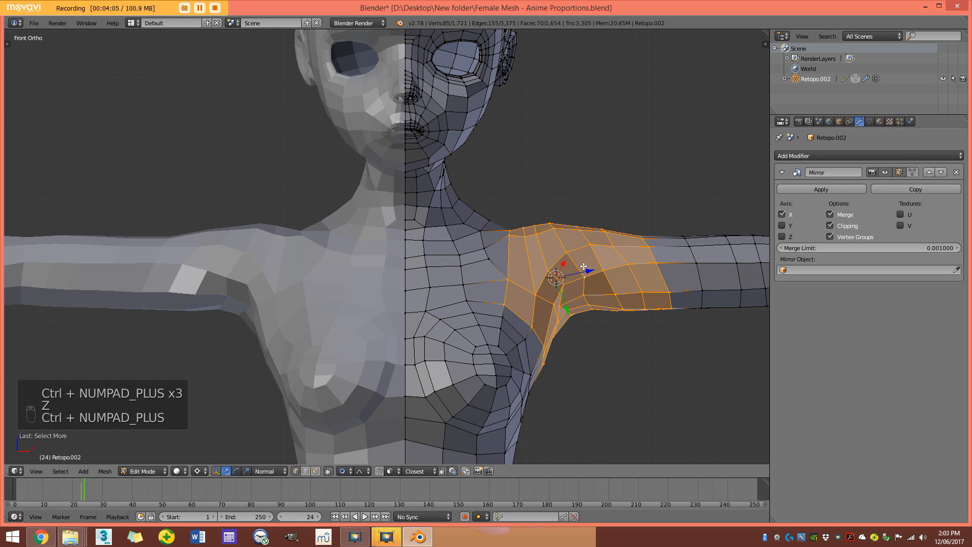
key("w")
left_click(555, 357)
key("a")
In front wireframe view, circle-select the hand's vertices from the fingertips to the wrist, and return to solid shading.
middle_click_drag(555, 357, 293, 258)
key("KP_1")
scroll(506, 268, "up", 1)
key("z")
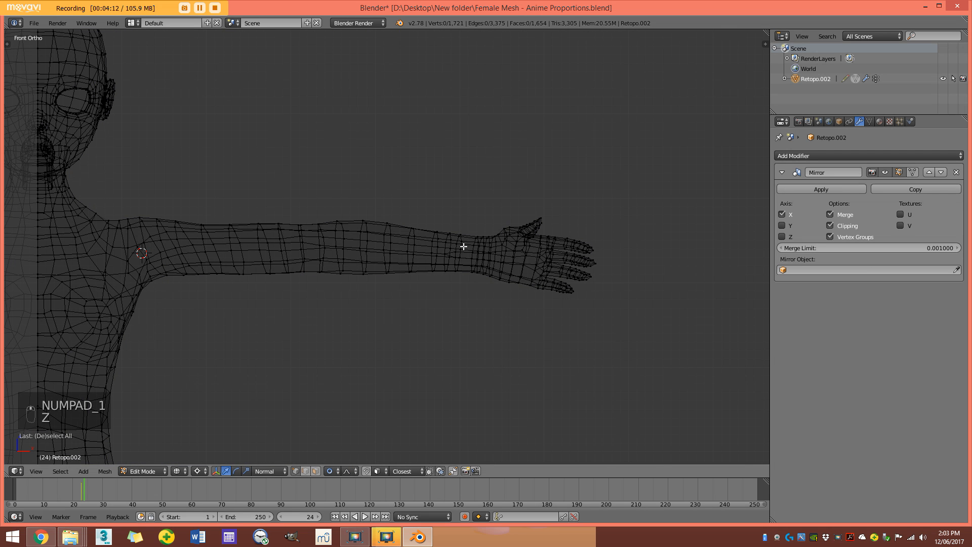
middle_click_drag(538, 261, 506, 272, "shift")
key("c")
mouse_move(516, 288)
left_mouse_down()
mouse_move(530, 234)
mouse_move(507, 232)
mouse_move(497, 271)
left_mouse_up()
right_click(504, 250)
scroll(505, 251, "down", 2)
mouse_move(506, 250)
middle_mouse_down()
mouse_move(408, 256)
mouse_move(456, 256)
mouse_move(393, 248)
mouse_move(410, 238)
mouse_move(400, 244)
middle_mouse_up()
scroll(402, 249, "up", 4)
key("z")
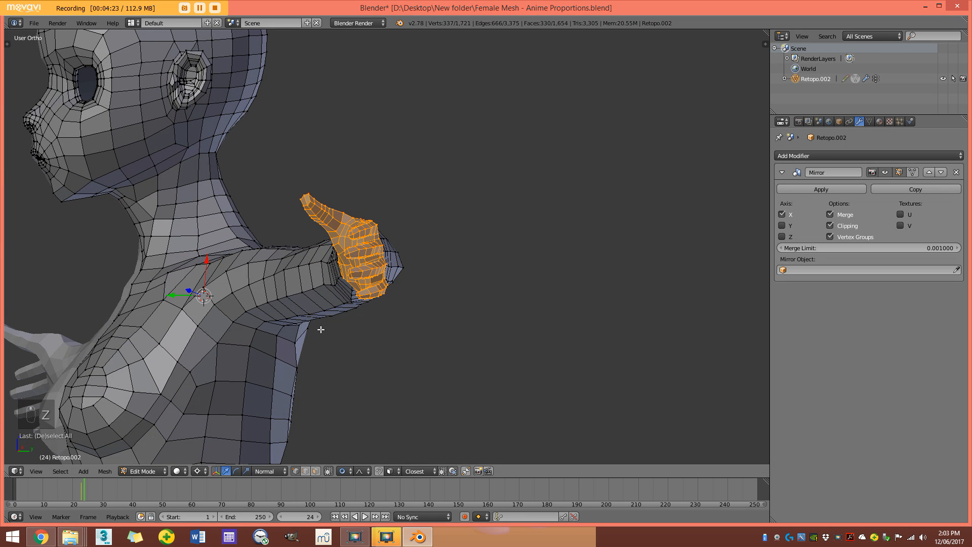
Set the pivot point to Median Point and twist the hand around the arm's length with a wide proportional falloff.
left_click(199, 470)
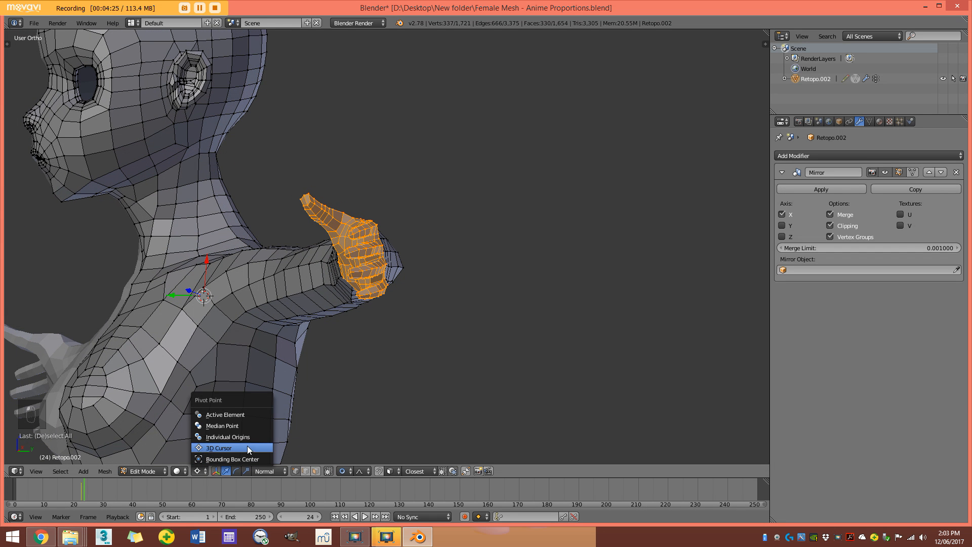
left_click(248, 426)
middle_click_drag(376, 296, 385, 304)
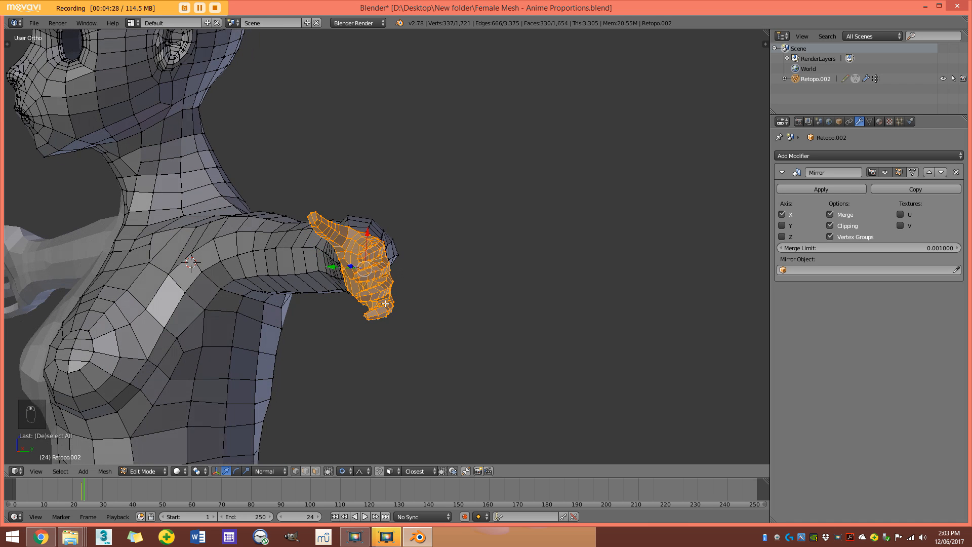
left_click(343, 471)
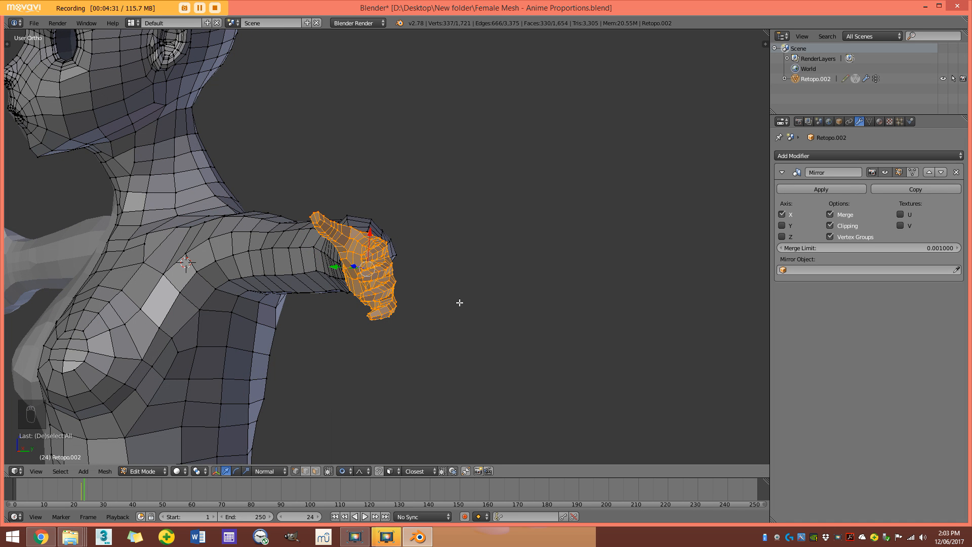
key("z")
key("r")
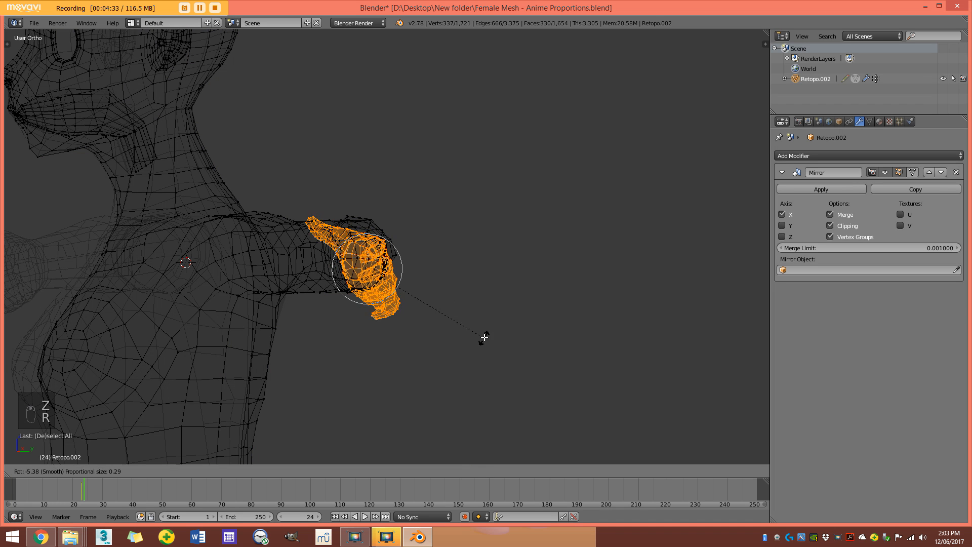
scroll(482, 283, "down", 7)
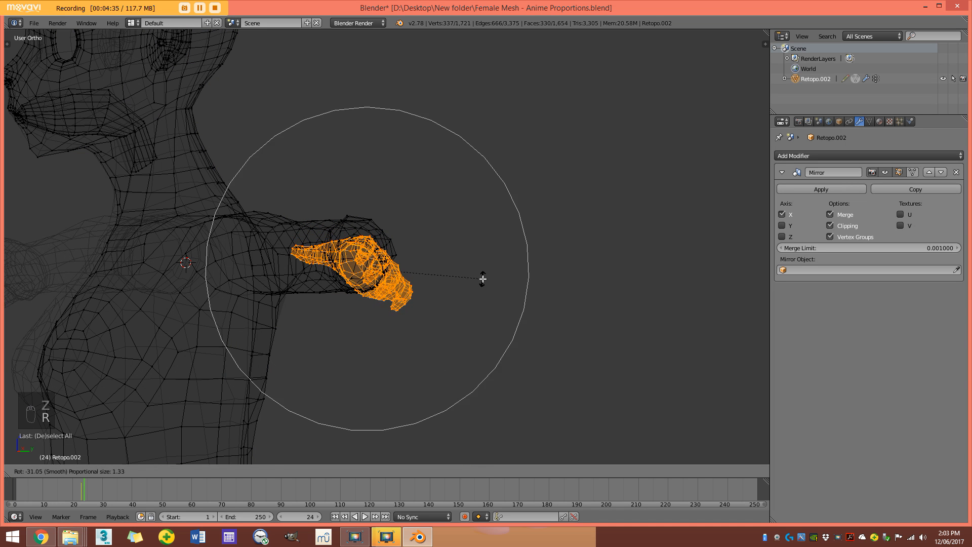
scroll(476, 264, "up", 3)
left_click(474, 261)
Rotate the hand twice more around the arm's length, with a larger proportional falloff, until the palm faces down.
mouse_move(473, 260)
middle_mouse_down()
mouse_move(449, 295)
mouse_move(451, 360)
mouse_move(444, 295)
mouse_move(494, 396)
mouse_move(491, 321)
mouse_move(503, 265)
mouse_move(525, 327)
mouse_move(525, 309)
middle_mouse_up()
key("z")
key("r")
left_click(551, 388)
key("r")
scroll(529, 282, "up", 1)
scroll(530, 266, "down", 4)
scroll(536, 244, "down", 1)
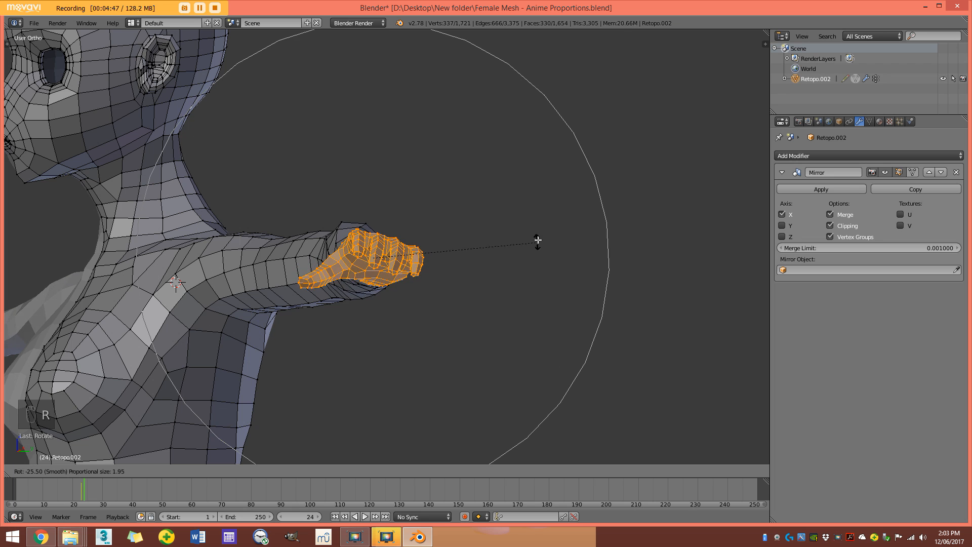
left_click(543, 218)
In top view, move the hand with proportional editing to straighten the arm's line from shoulder to wrist.
key("KP_7")
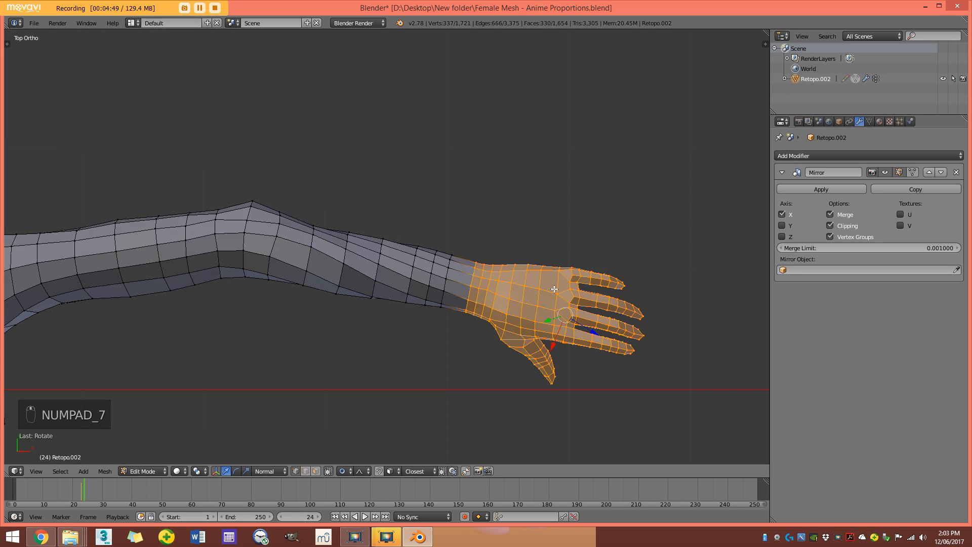
key("g")
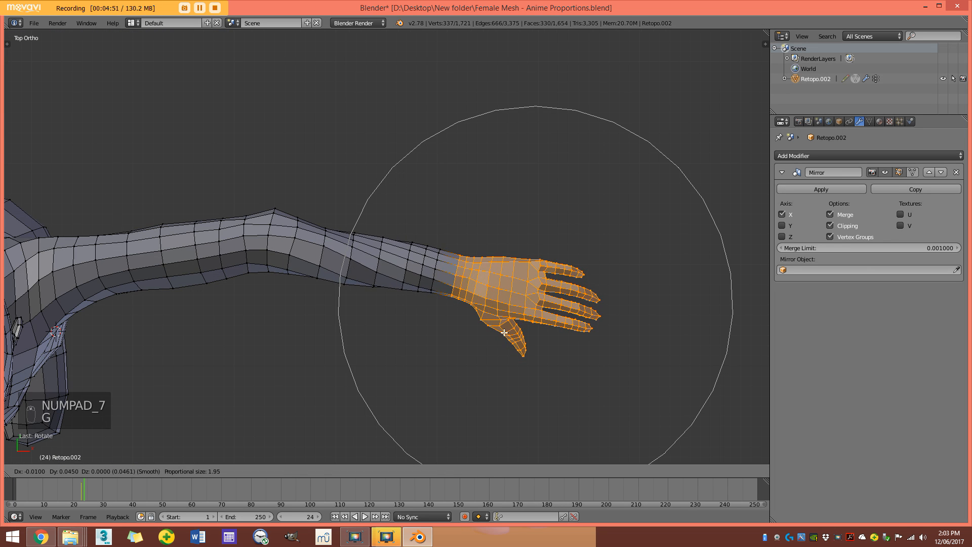
left_click(487, 301)
scroll(405, 287, "down", 6)
scroll(402, 289, "up", 6)
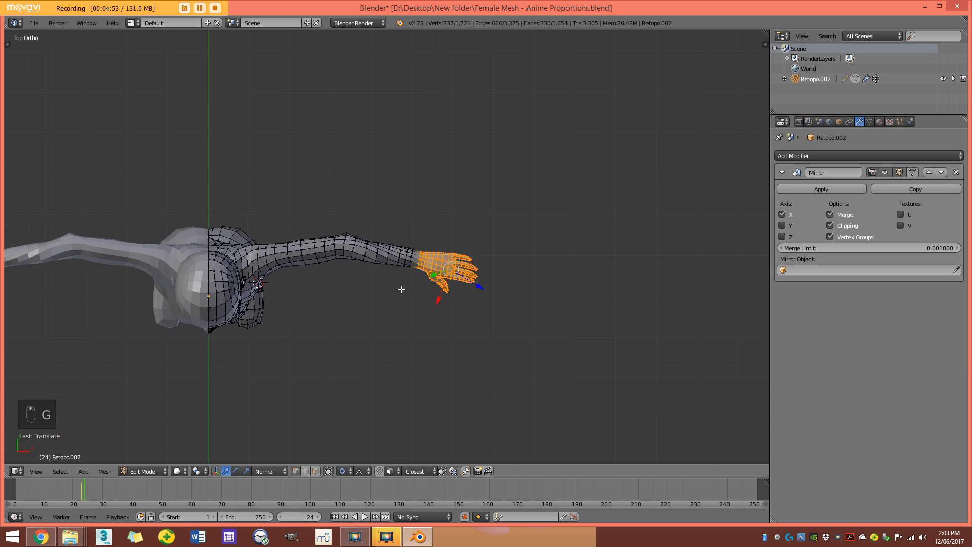
Clear the selection and cut four new edge loops around the forearm between the elbow and the wrist.
key("a")
key("ctrl+r")
key("ctrl+r")
left_click(401, 308)
left_click(406, 315)
key("ctrl+r")
double_click(432, 322)
key("ctrl+r")
double_click(460, 324)
In wireframe, circle-select the elbow and forearm vertices, smooth them twice, and return to solid Object Mode.
key("z")
middle_click_drag(458, 320, 462, 301, "shift")
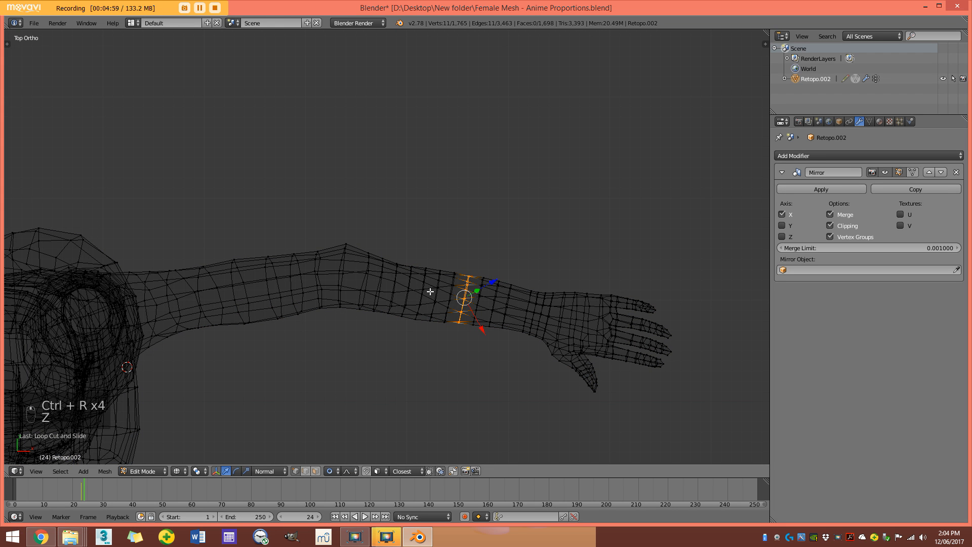
key("c")
mouse_move(334, 276)
left_mouse_down()
mouse_move(406, 249)
mouse_move(481, 276)
mouse_move(375, 253)
mouse_move(380, 273)
left_mouse_up()
right_click(380, 273)
key("w")
left_click(381, 271)
key("w")
left_click(381, 272)
scroll(385, 273, "down", 2)
middle_click_drag(446, 314, 410, 261)
key("z")
key("Tab")
In front wireframe view, circle-select the hand in Edit Mode and raise it slightly with proportional editing to level the arm.
key("KP_1")
scroll(385, 263, "up", 3)
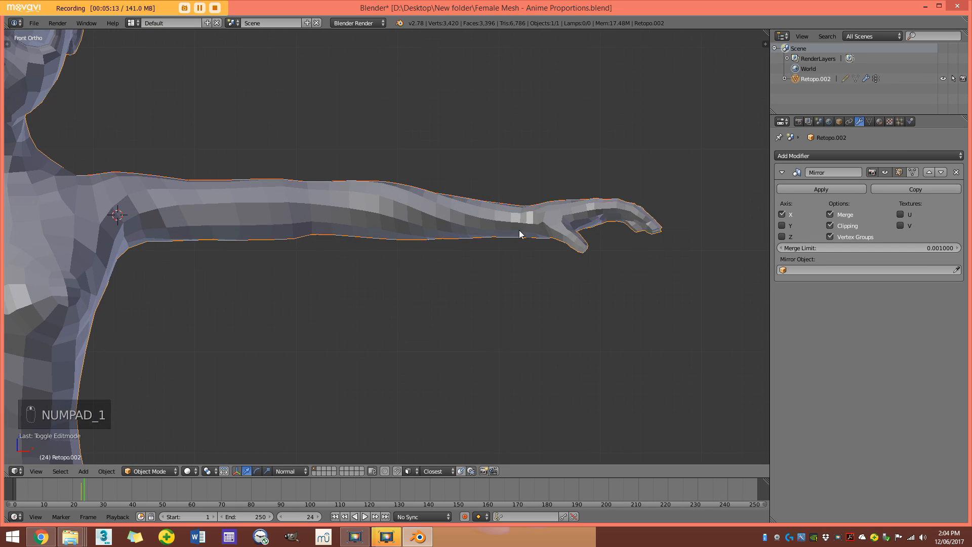
key("Tab")
key("a")
key("a")
key("z")
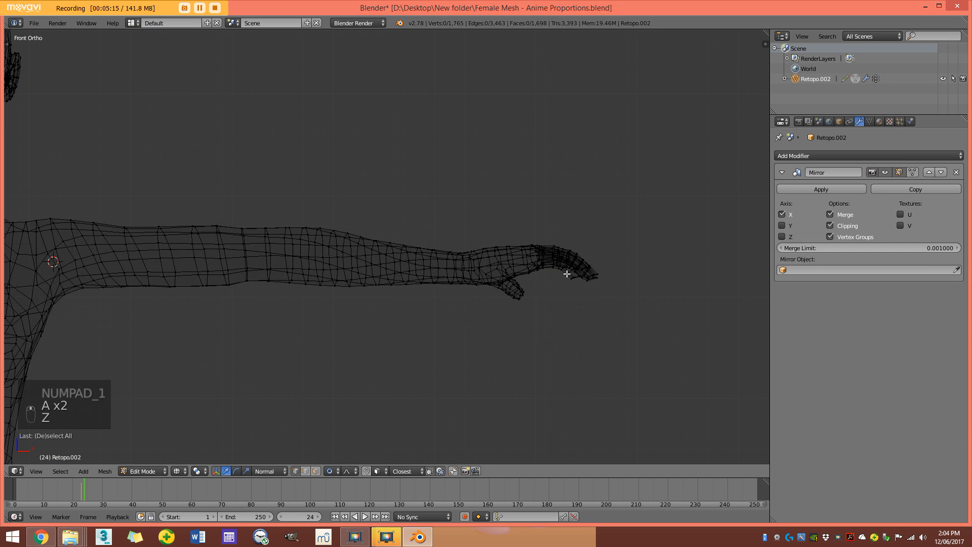
key("c")
left_click_drag(575, 265, 500, 254)
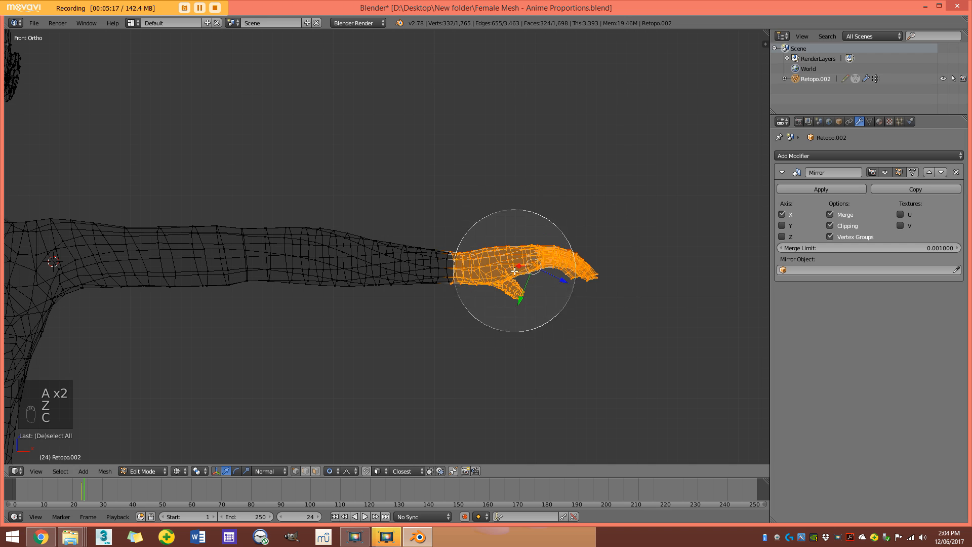
right_click(507, 315)
scroll(506, 315, "down", 3)
key("g")
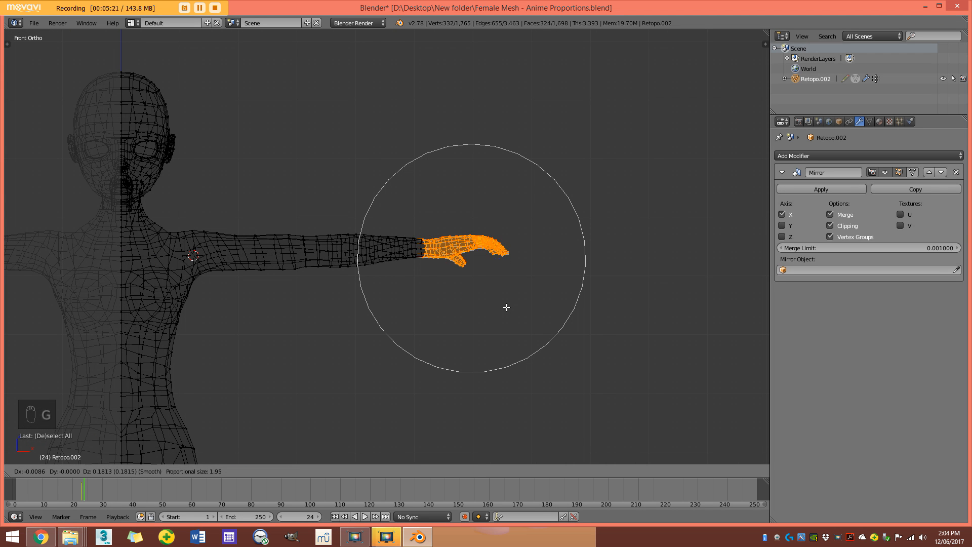
left_click(507, 307)
Return to solid shading in Object Mode, deselect the figure and display the object tools.
key("z")
key("Tab")
scroll(530, 304, "down", 4)
key("a")
key("a")
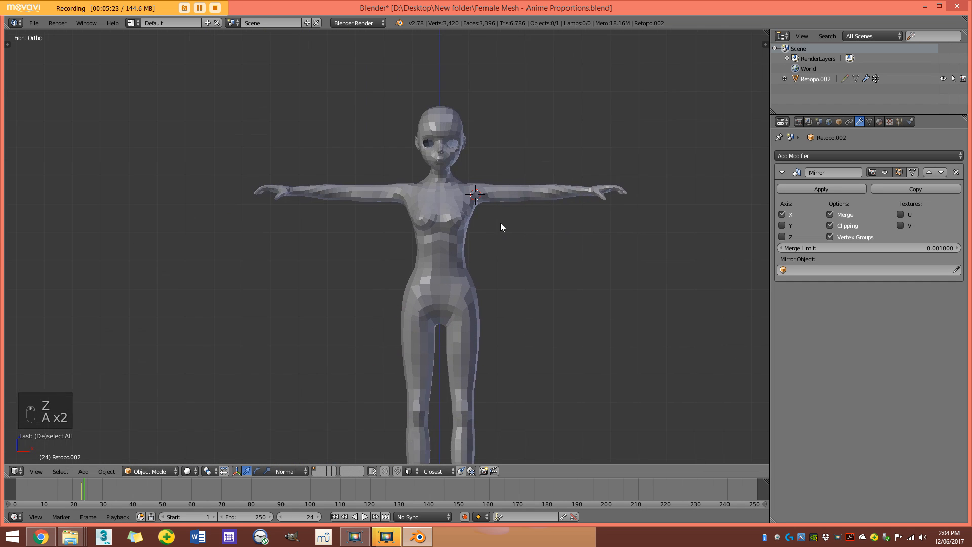
key("t")
scroll(527, 210, "up", 3)
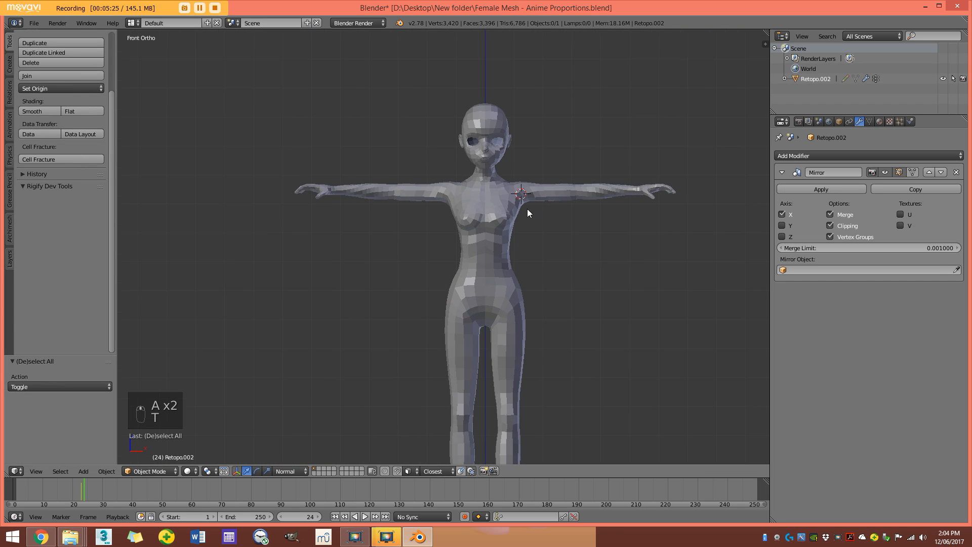
Select the figure, apply smooth shading to it and return to the front view.
middle_click_drag(275, 172, 329, 234, "shift")
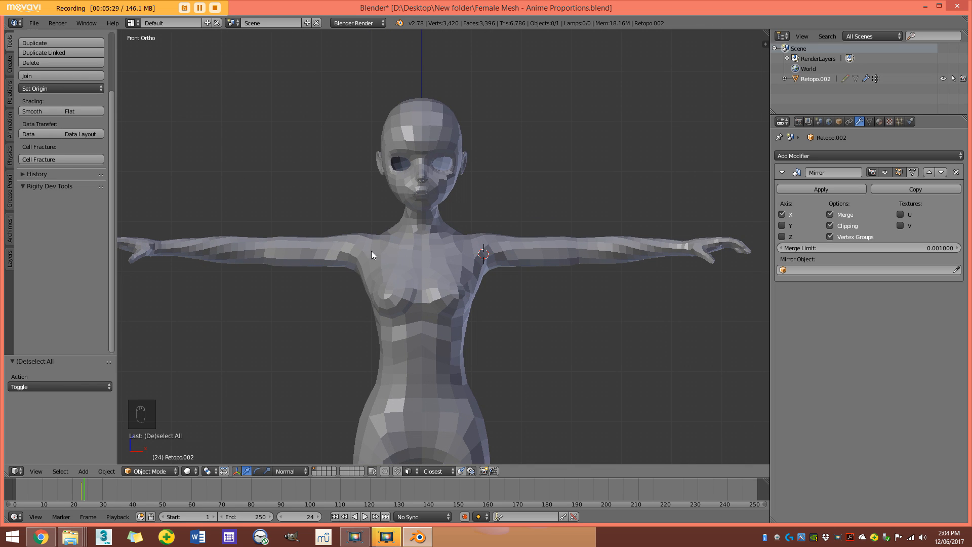
right_click(421, 257)
left_click(44, 111)
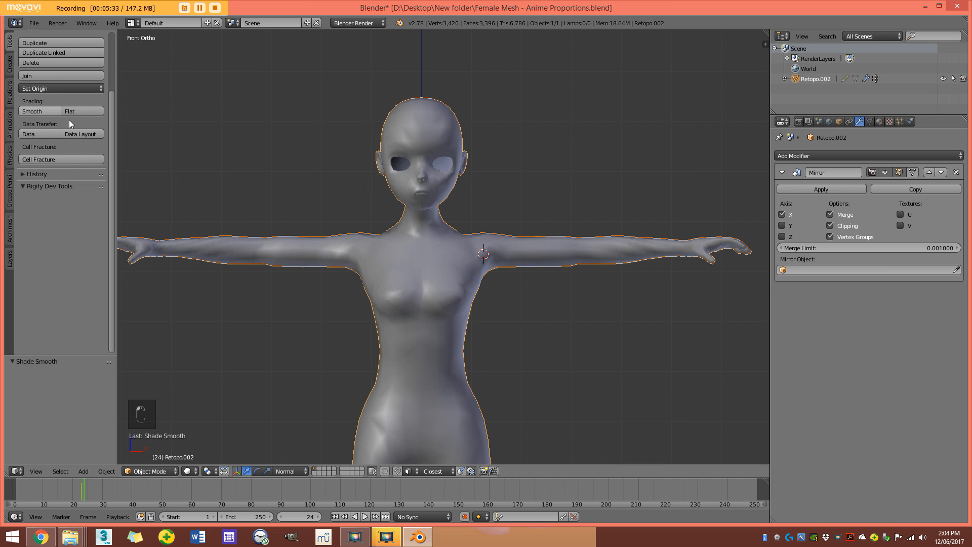
mouse_move(550, 284)
middle_mouse_down()
mouse_move(527, 219)
mouse_move(323, 226)
mouse_move(300, 165)
mouse_move(524, 206)
mouse_move(548, 182)
mouse_move(586, 204)
mouse_move(603, 284)
mouse_move(573, 355)
mouse_move(535, 314)
mouse_move(540, 271)
middle_mouse_up()
key("KP_1")
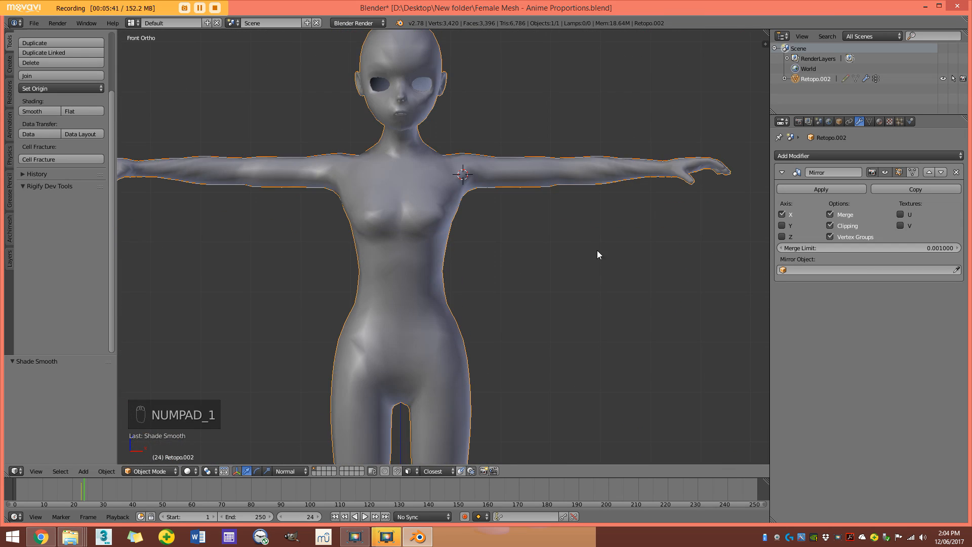
Enter Edit Mode on the mesh at the hand and clear the vertex selection.
middle_click_drag(607, 192, 378, 269, "shift")
scroll(378, 269, "up", 7)
middle_click_drag(570, 236, 485, 245, "shift")
scroll(484, 249, "up", 3)
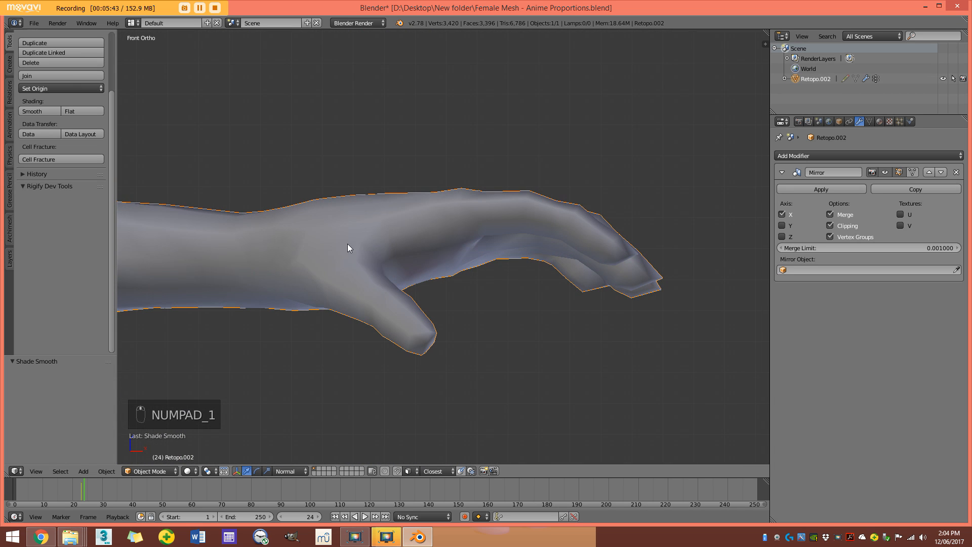
key("Tab")
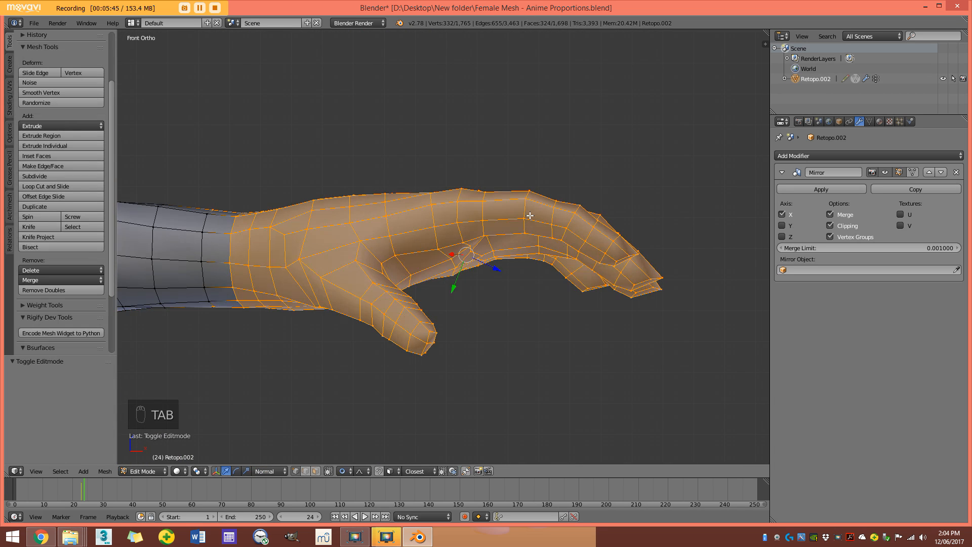
key("z")
key("a")
key("z")
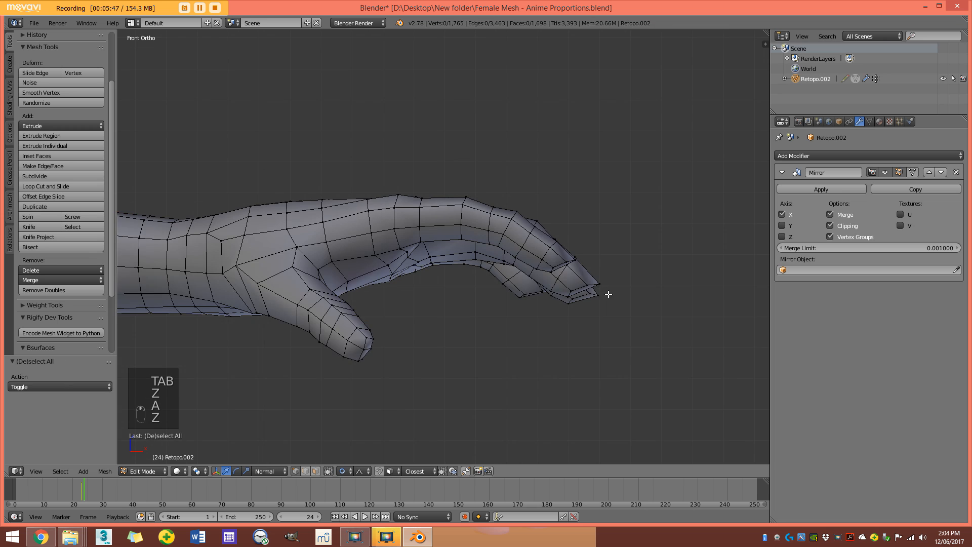
Select the adjoining face loops around the end segments of the index finger.
middle_click_drag(612, 256, 577, 284, "shift")
right_click(542, 289)
scroll(541, 288, "up", 1)
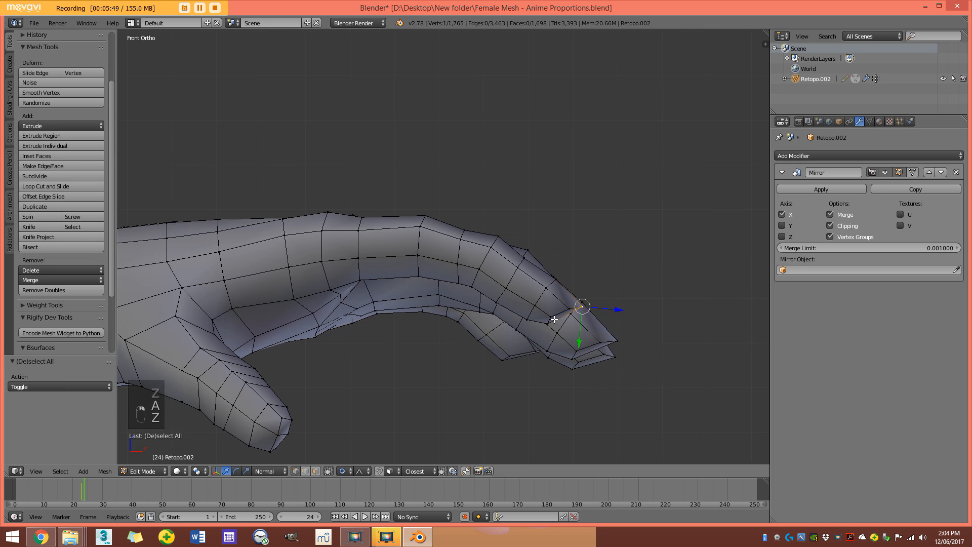
scroll(540, 332, "up", 1)
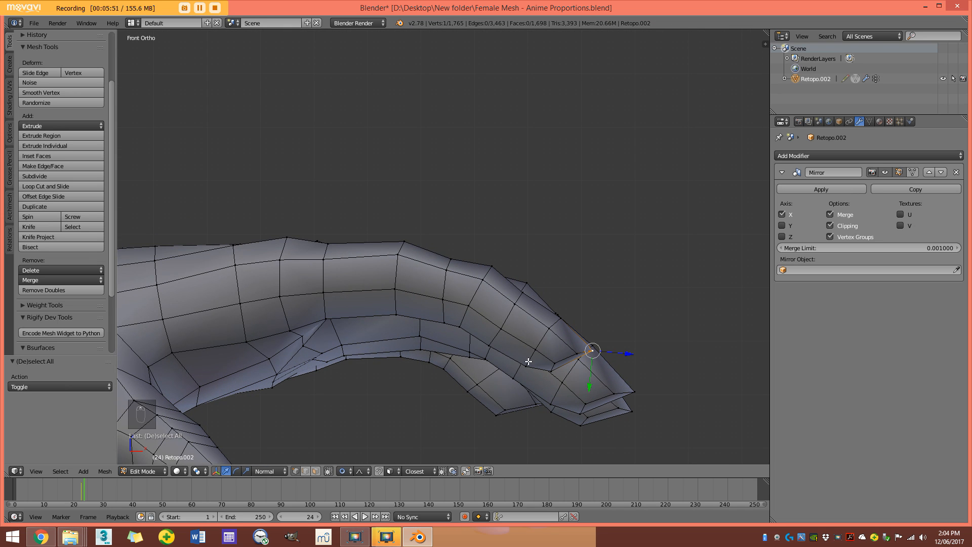
middle_click_drag(533, 327, 448, 268)
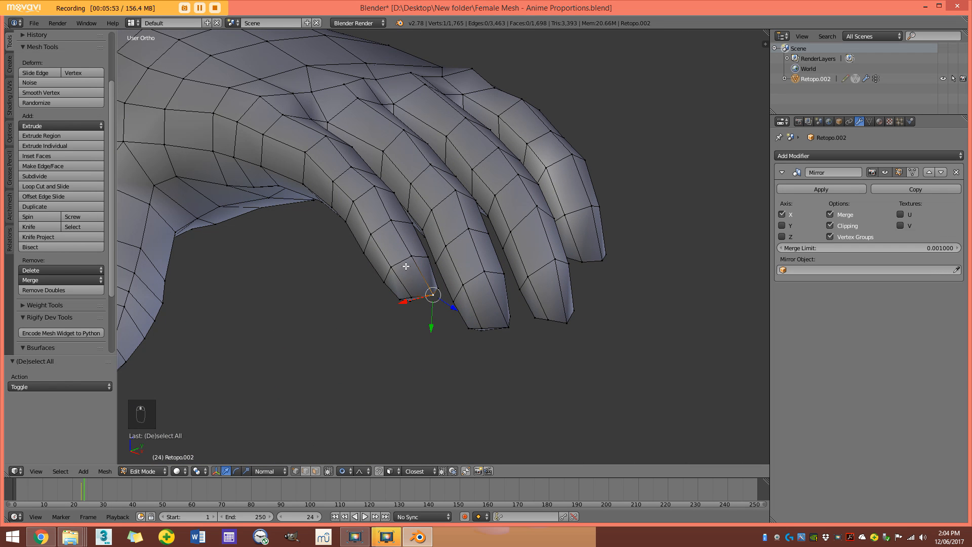
key("ctrl+z")
right_click(369, 200, "alt+shift")
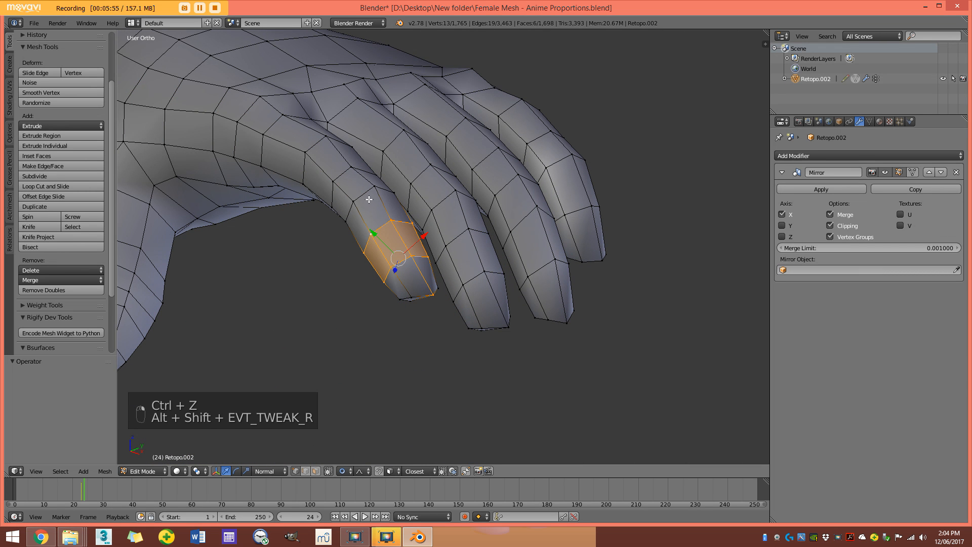
In front view, rotate the index finger's end segments about -12.5° and raise them with proportional editing to straighten the finger.
key("KP_1")
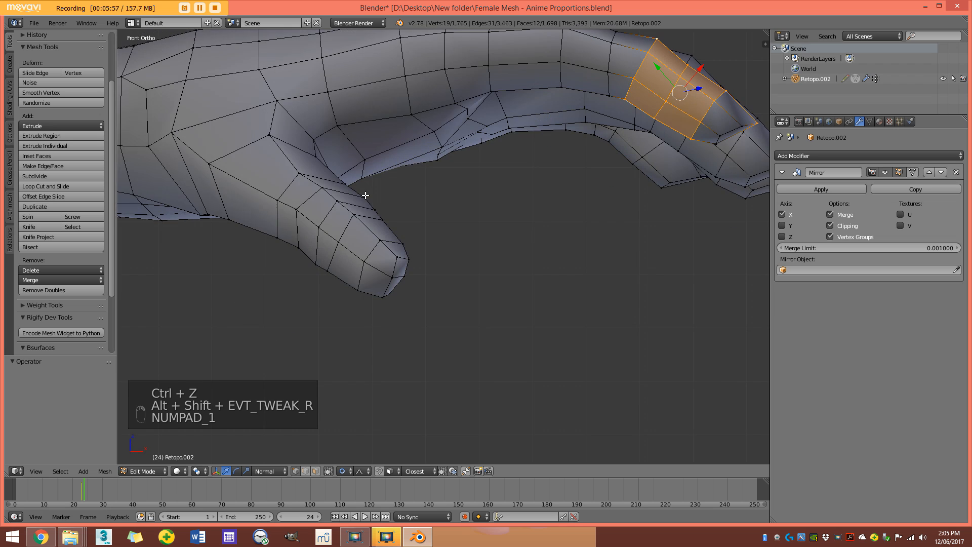
scroll(325, 264, "up", 3)
key("z")
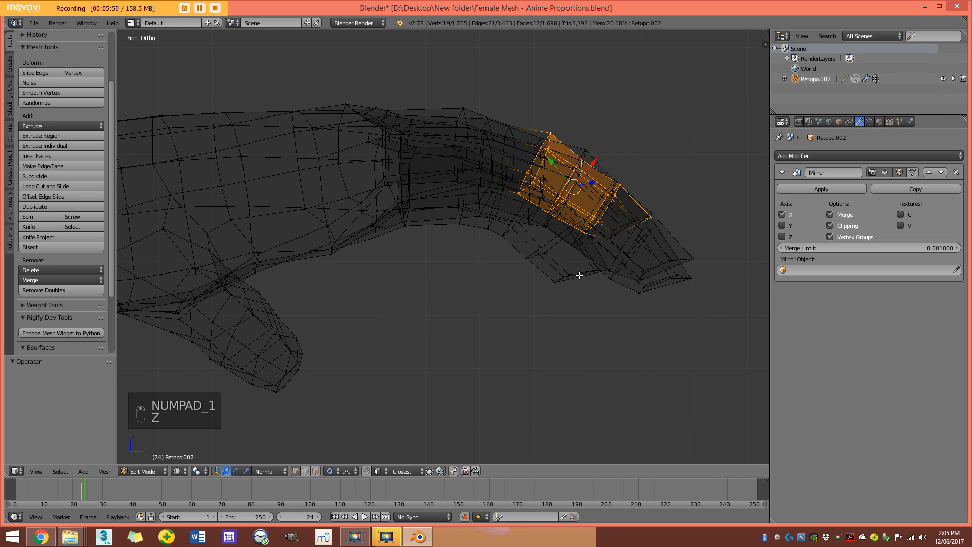
key("r")
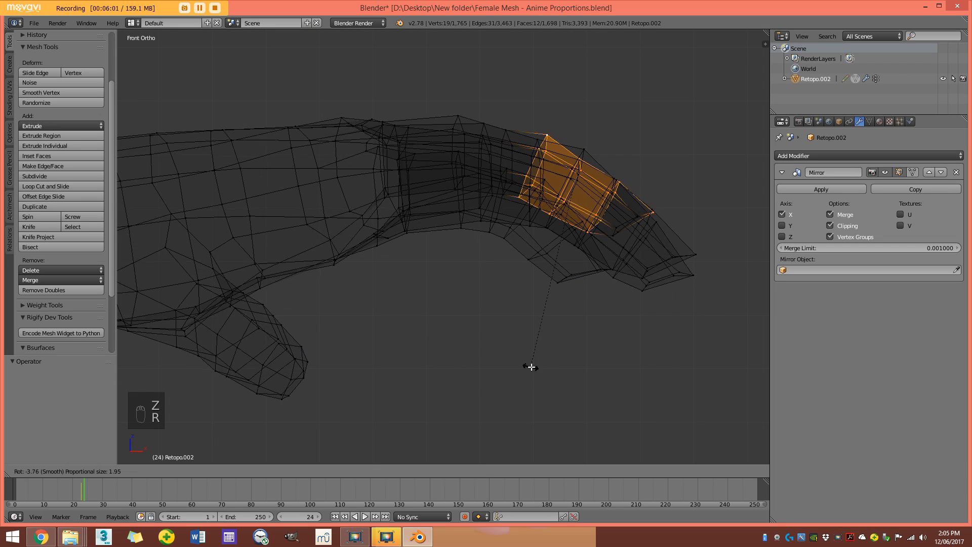
scroll(591, 316, "up", 5)
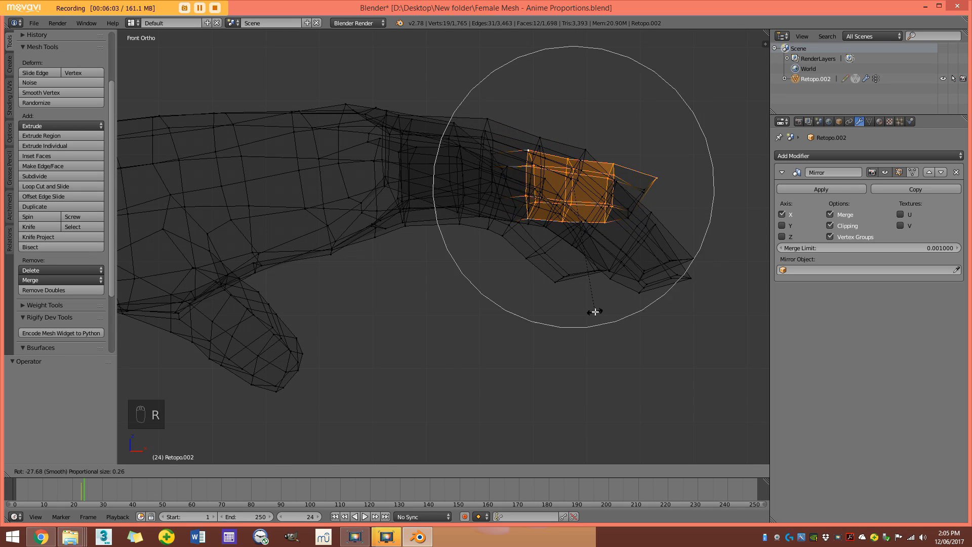
left_click(593, 304)
key("z")
key("r")
left_click(627, 256)
key("g")
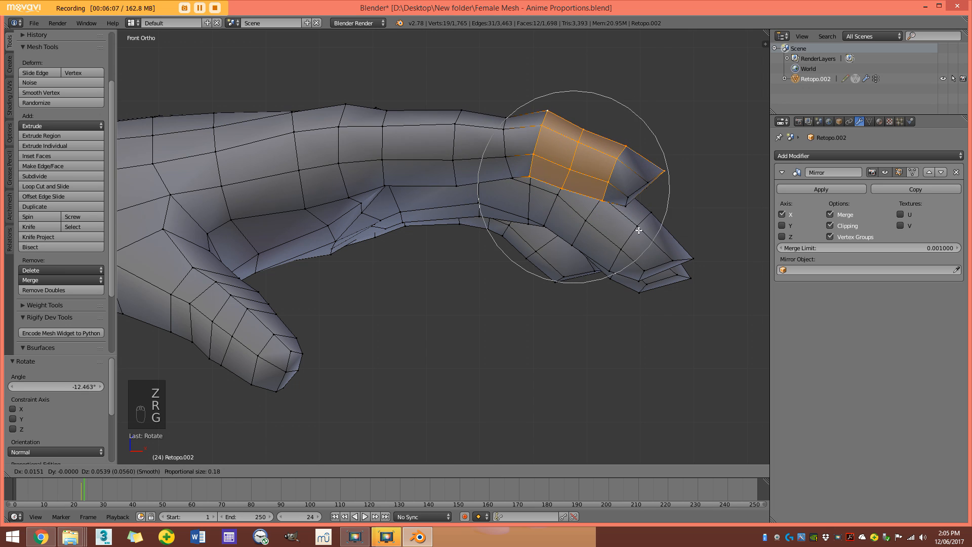
left_click(639, 231)
Reduce the selection to the index finger's last segment, rotate and raise it level with the finger, and clear the selection.
right_click(545, 132, "alt+shift")
key("r")
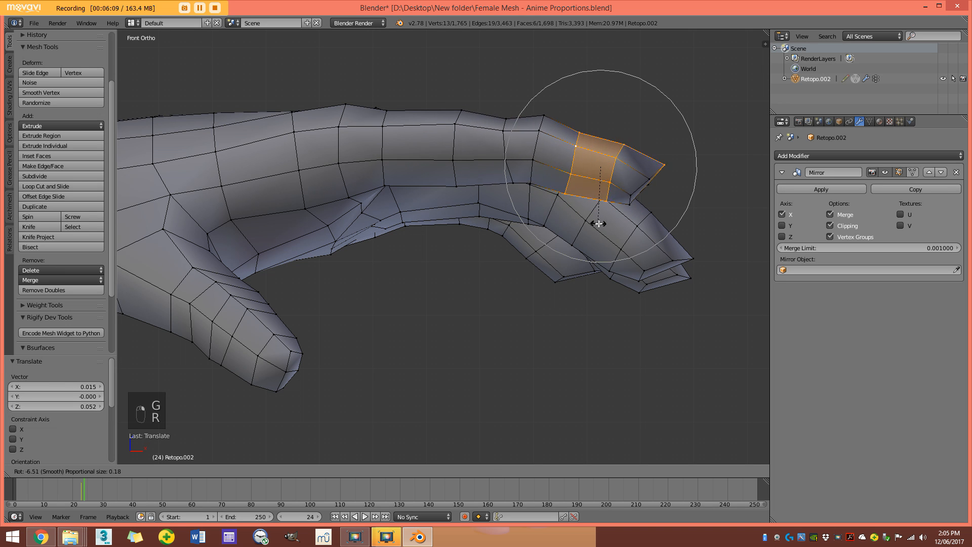
key("g")
left_click(529, 150)
key("a")
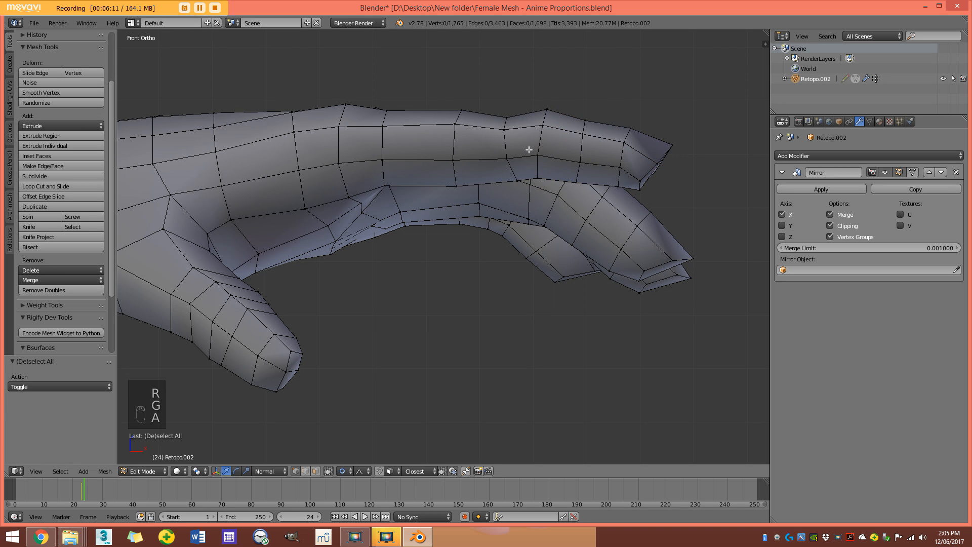
Nudge the edge loops around the index finger's outer joint with proportional editing to even out its contour.
scroll(547, 141, "up", 1)
key("g")
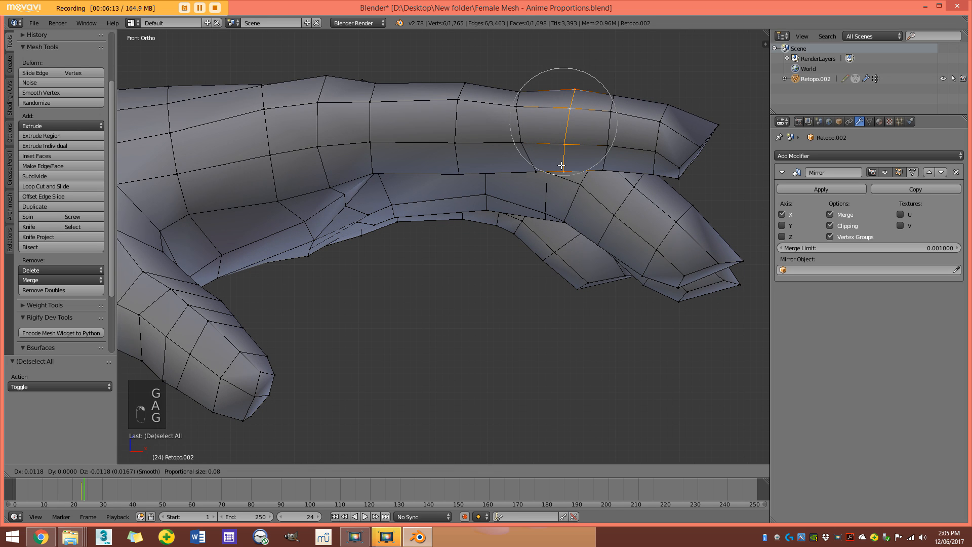
left_click(559, 163)
key("a")
key("g")
left_click(542, 147)
key("a")
Raise the index fingertip's end edge and lower corner vertex slightly with proportional editing, and clear the selection.
scroll(597, 159, "down", 3)
middle_click_drag(602, 189, 579, 203, "shift")
scroll(585, 195, "up", 1)
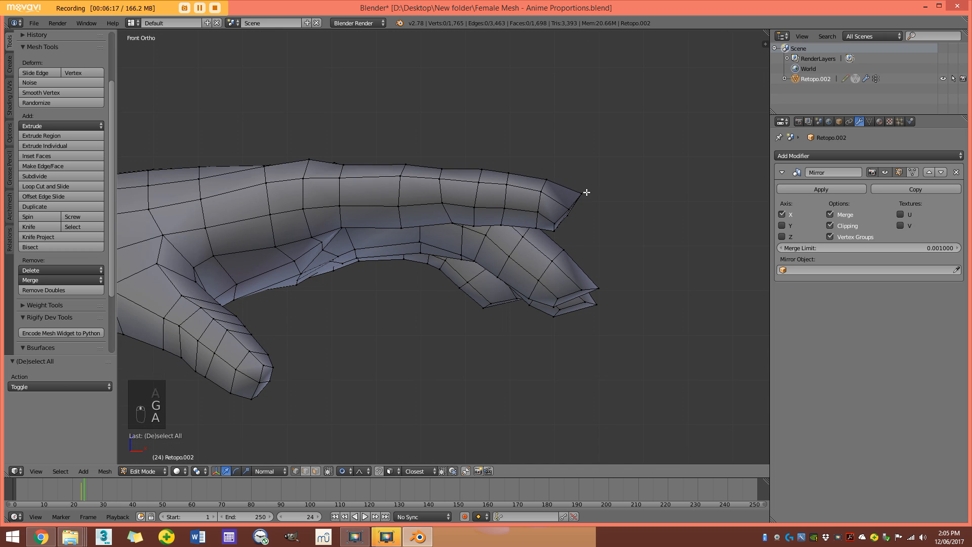
key("r")
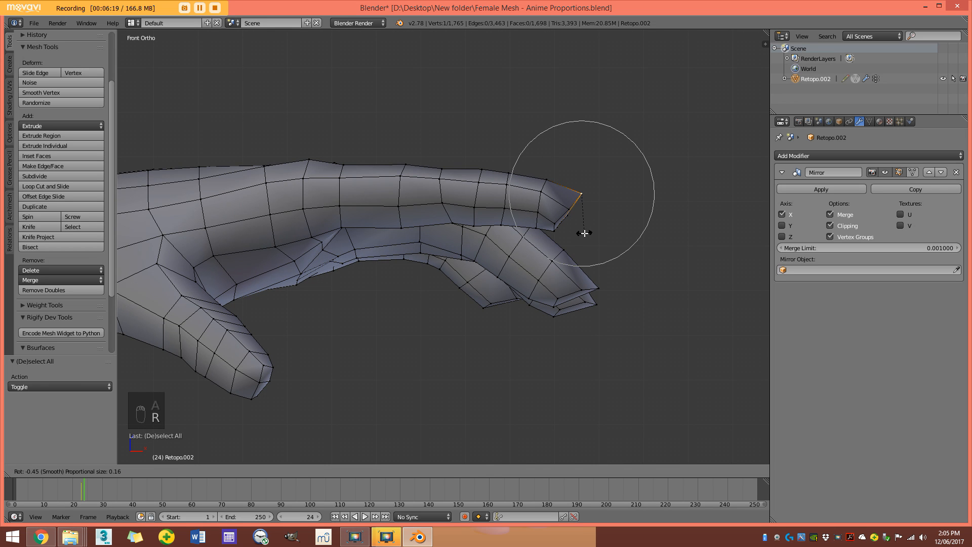
left_click(585, 233)
key("g")
left_click(585, 231)
right_click(560, 226)
key("g")
left_click(561, 223)
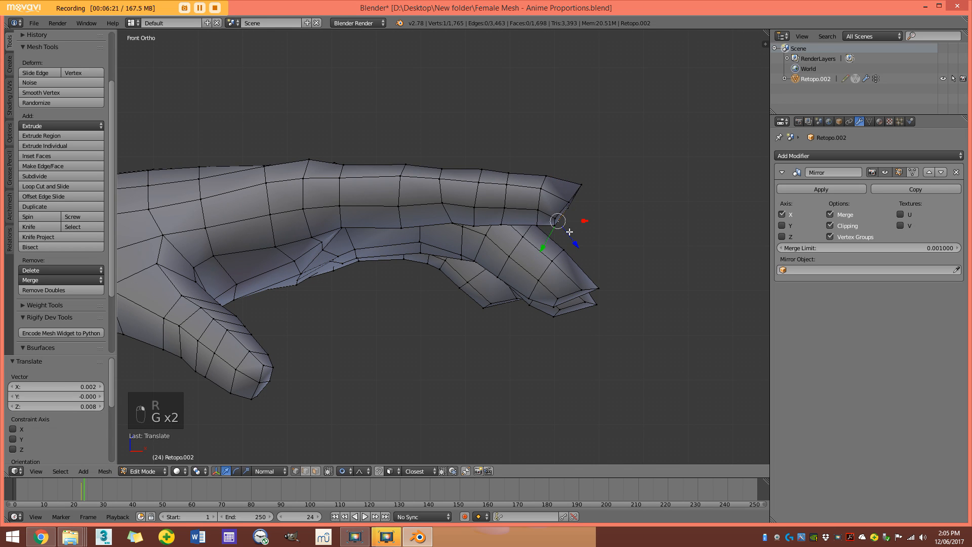
key("a")
Select the middle finger's outer face loop in wireframe, raise it and rotate it with proportional editing, finishing with about -16.4°.
right_click(545, 270, "alt")
right_click(518, 241, "alt+shift")
key("z")
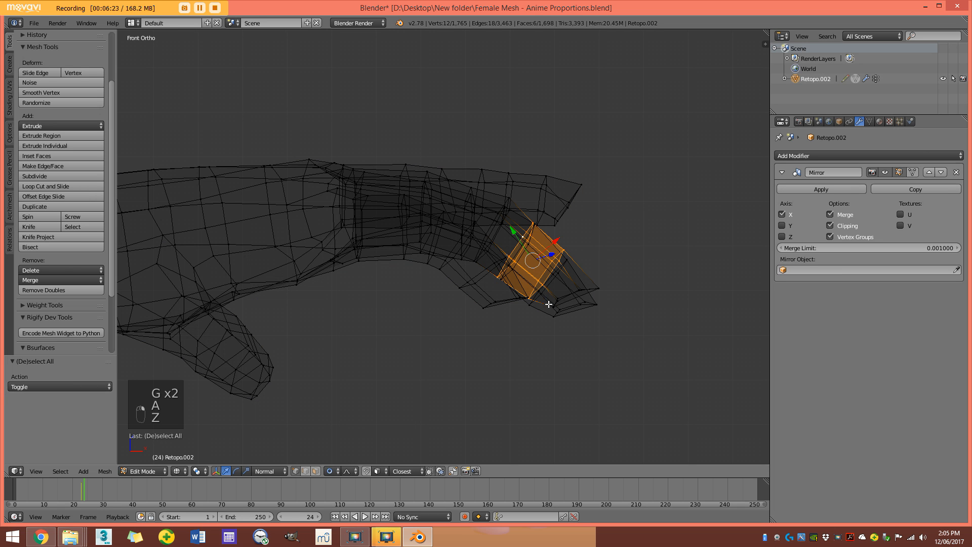
key("r")
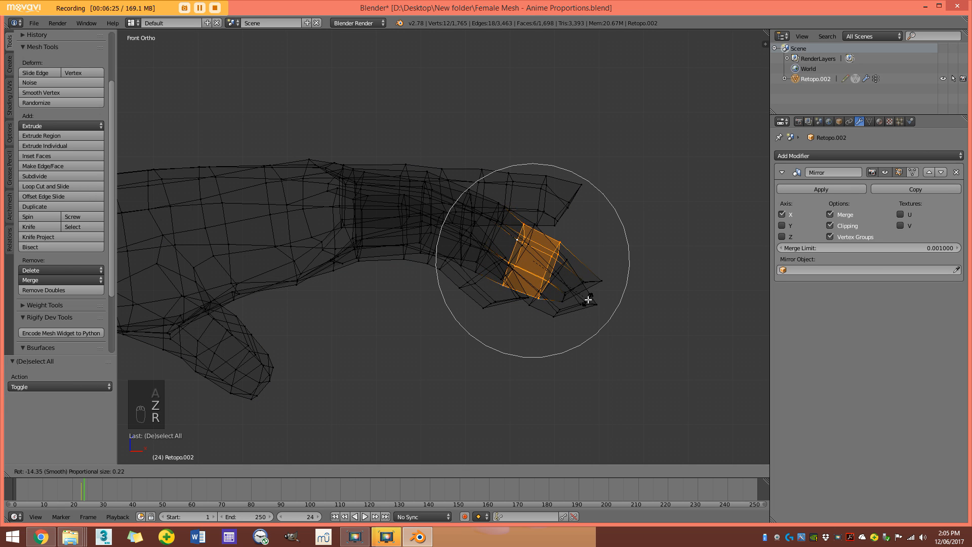
left_click(587, 300)
key("g")
left_click(591, 309)
key("r")
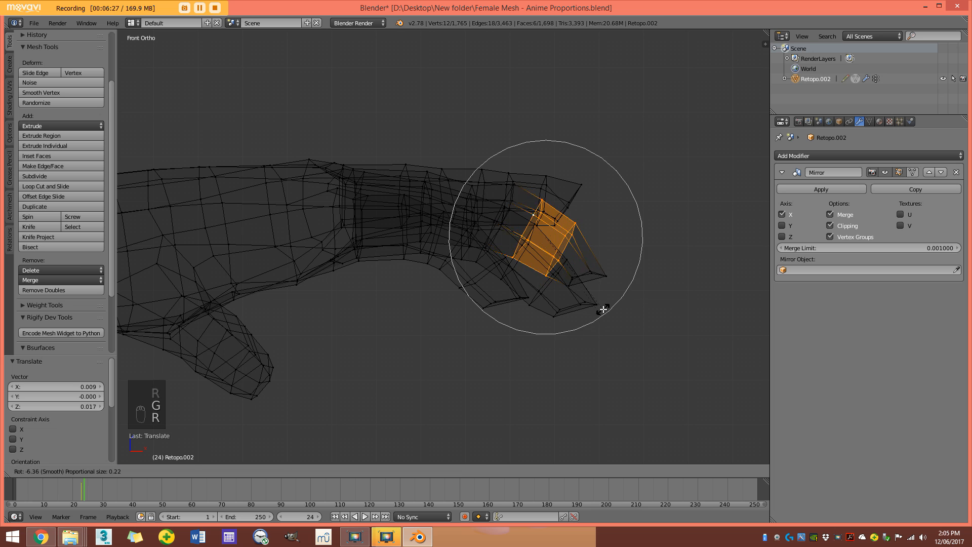
left_click(610, 294)
Raise the middle fingertip into line with the straightened index finger using proportional editing, and return to solid shading.
right_click(607, 276)
key("g")
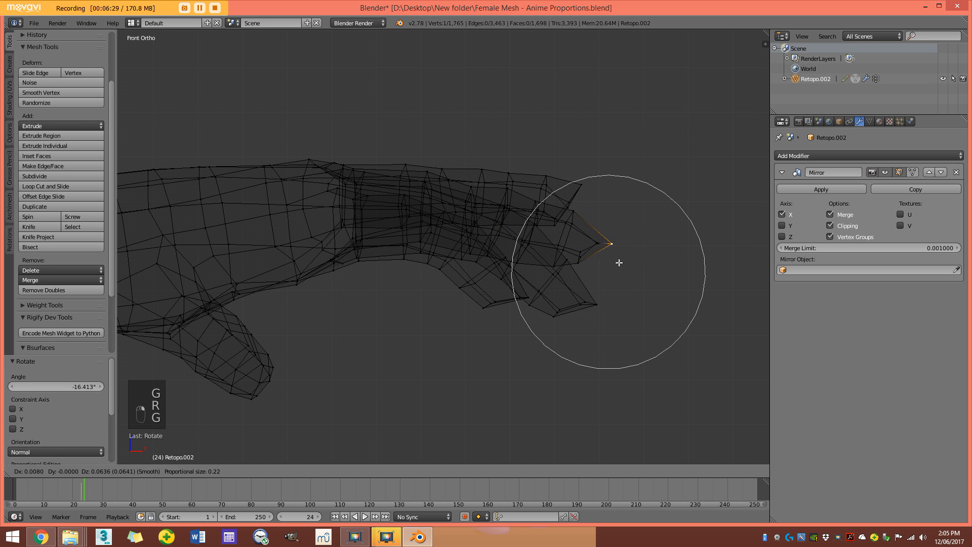
left_click(616, 271)
key("r")
left_click(640, 302)
key("g")
scroll(627, 294, "down", 8)
left_click(631, 274)
key("x")
key("z")
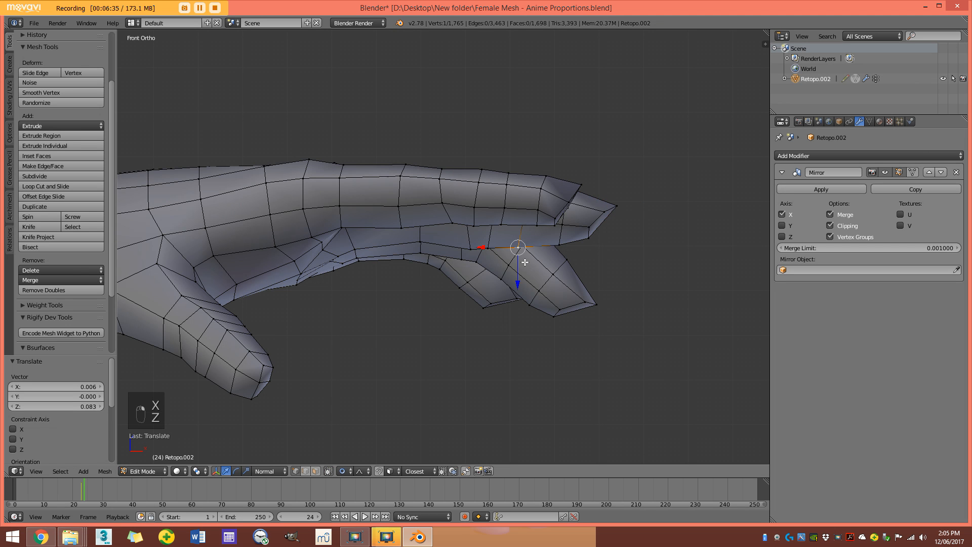
Move two vertices on the underside of the middle finger up with proportional editing to straighten its lower contour.
key("g")
scroll(518, 266, "up", 5)
left_click(518, 266)
right_click(474, 239)
key("g")
left_click(471, 233)
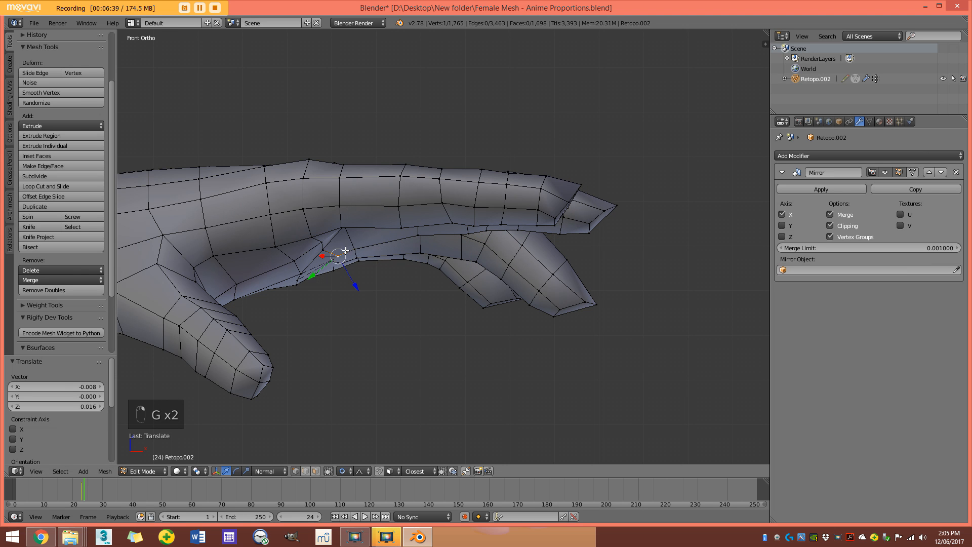
Move the vertex near the base of the middle finger by about -0.020 in X and 0.025 in Z.
key("g")
right_click(351, 245)
right_click(352, 246)
key("g")
scroll(343, 231, "up", 3)
left_click(342, 231)
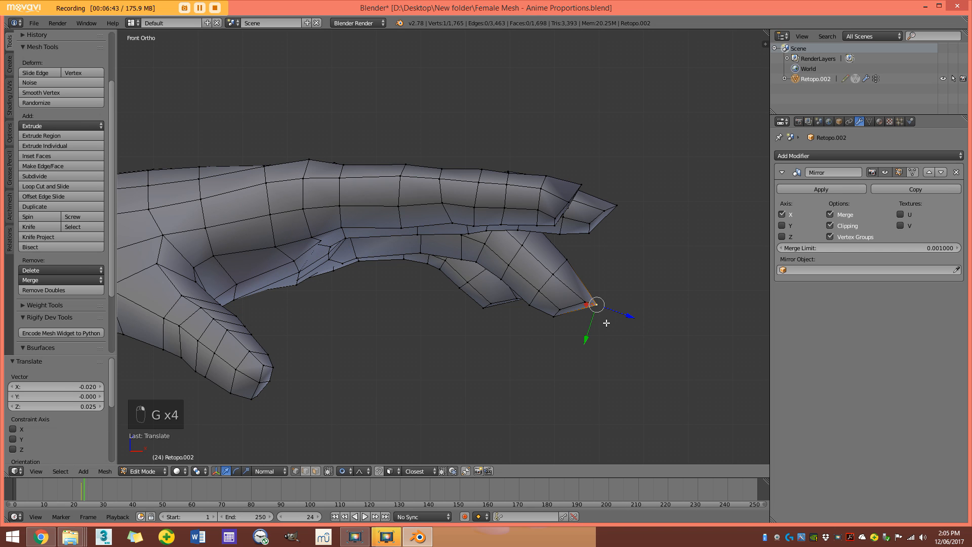
Grow the selection from the ring fingertip three times and rotate those segments about -19.1° with proportional editing.
key("ctrl+KP_Add")
key("ctrl+KP_Add")
key("ctrl+KP_Add")
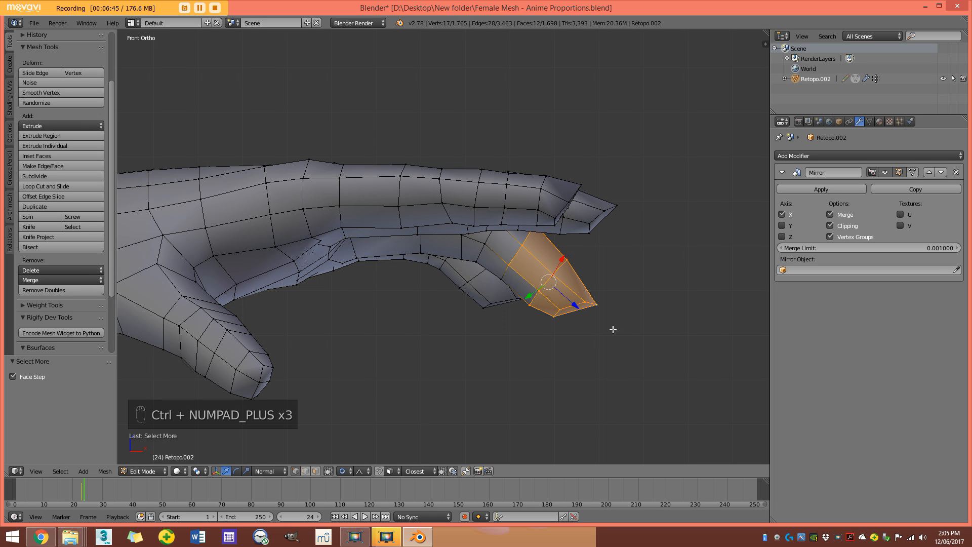
key("r")
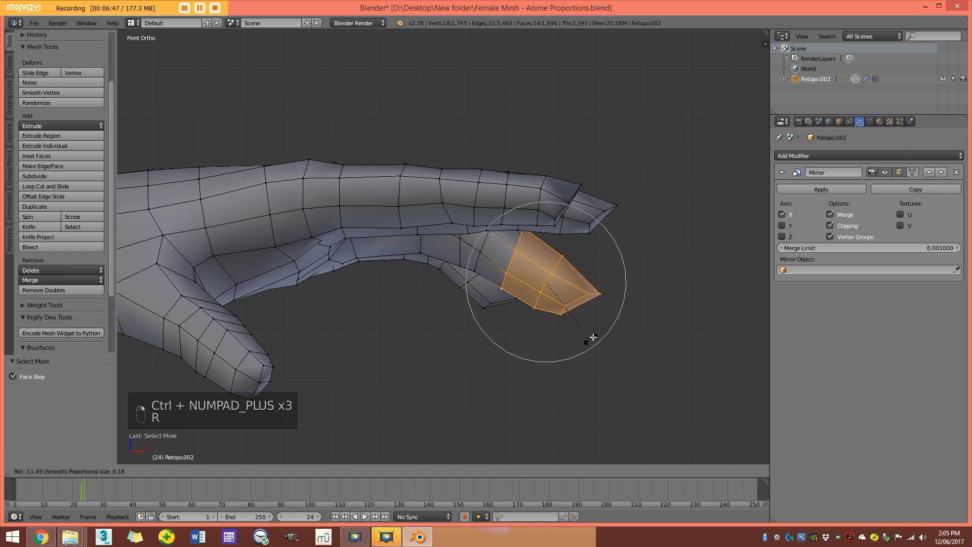
left_click(596, 331)
In wireframe, raise the ring finger's end segments about 0.1, rotate them further and raise them about 0.04 more.
key("z")
key("g")
scroll(605, 289, "down", 4)
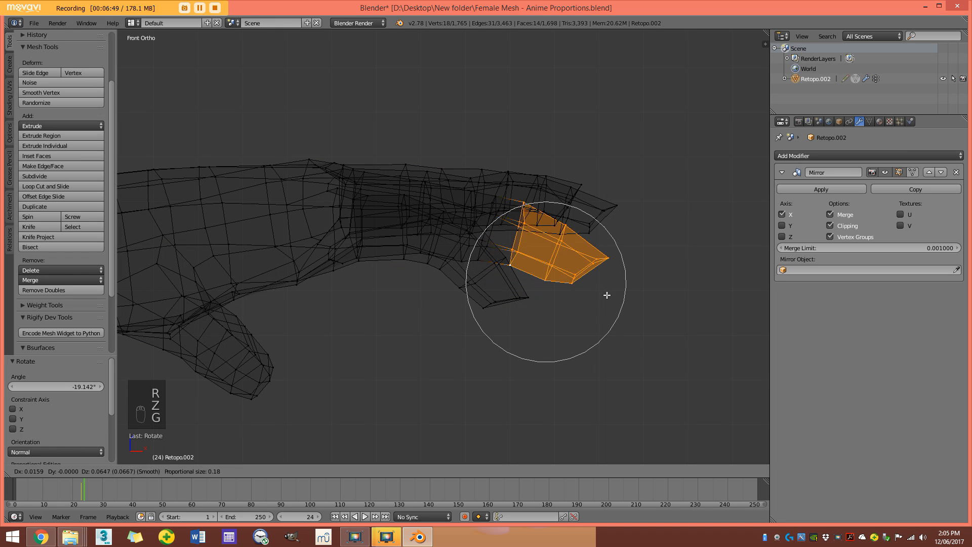
left_click(605, 282)
key("r")
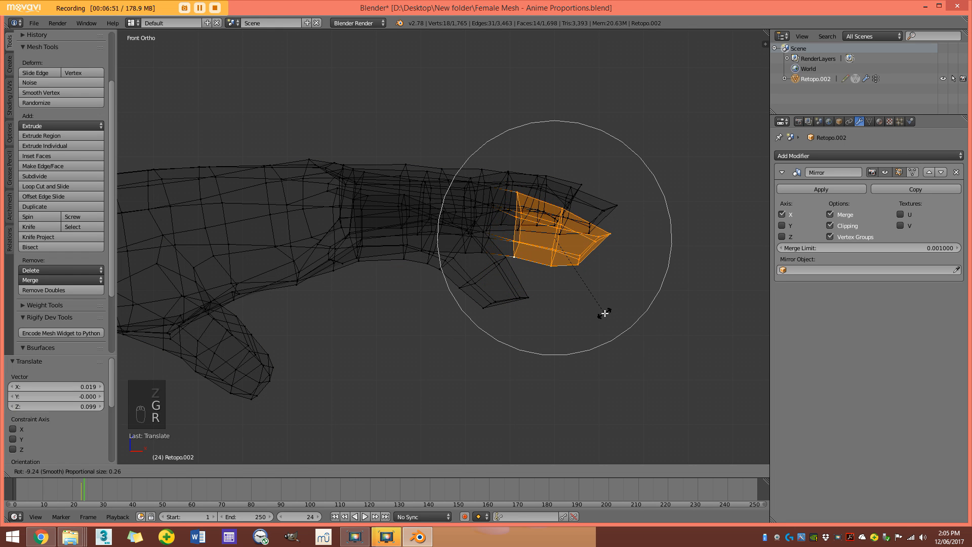
left_click(605, 313)
key("g")
left_click(609, 293)
Select the ring fingertip's end vertices and move them slightly upward with proportional editing.
left_click_drag(586, 275, 531, 312, "shift")
middle_click_drag(585, 276, 527, 319, "shift")
scroll(531, 315, "up", 2)
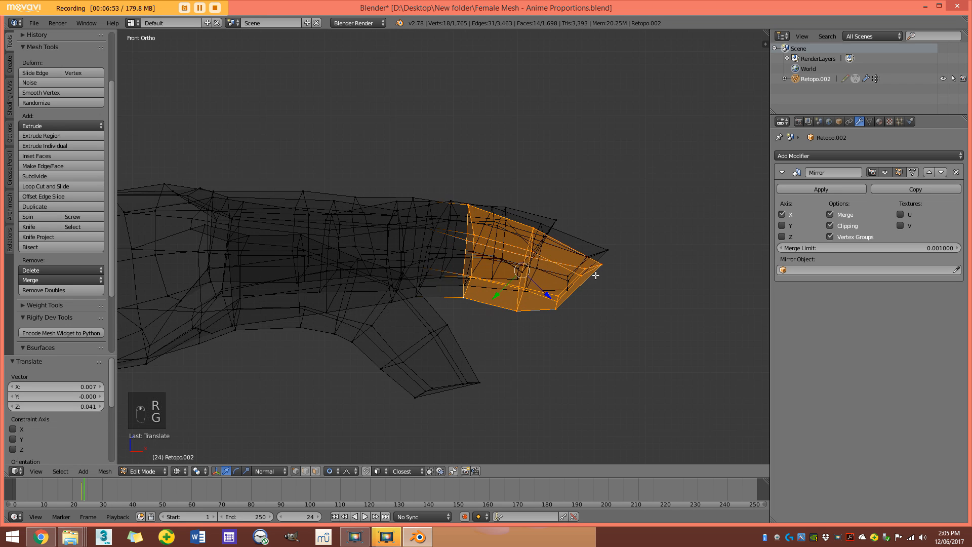
right_click(598, 269)
key("r")
right_click(608, 320)
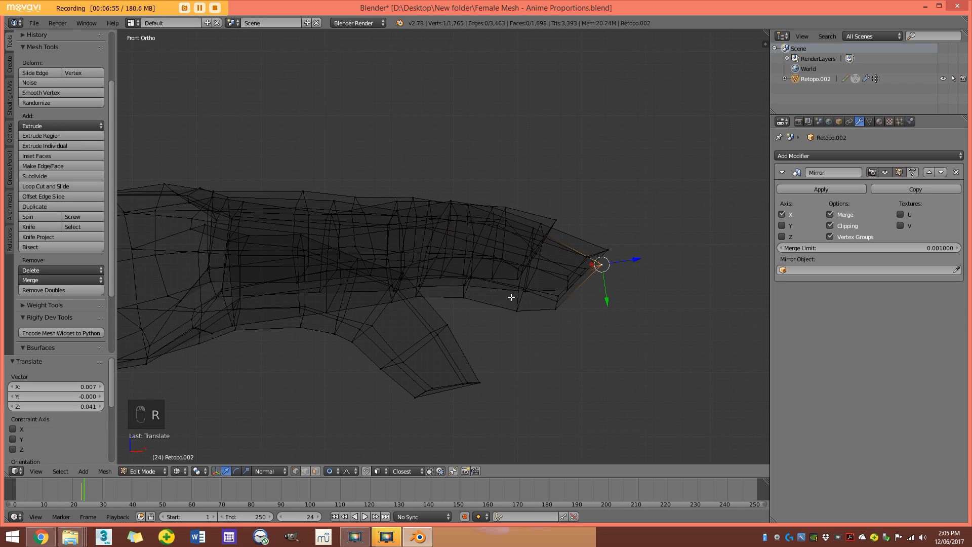
key("r")
right_click(616, 351)
key("g")
left_click(622, 331)
Scale the ring fingertip's edge loop to 0.944 and return to solid shading.
key("s")
right_click(627, 336)
key("z")
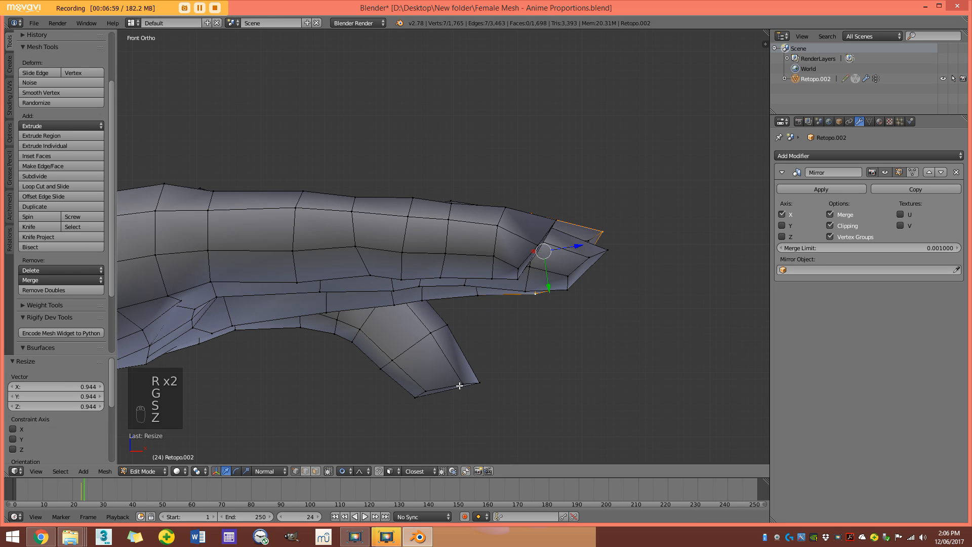
In wireframe, select the little finger's end segments, rotate them about -26.2° and raise them about 0.13 with proportional editing.
key("a")
key("z")
key("c")
left_click_drag(453, 371, 420, 393)
right_click(420, 393)
key("z")
mouse_move(446, 238)
middle_mouse_down()
mouse_move(416, 278)
mouse_move(348, 260)
mouse_move(421, 256)
mouse_move(434, 240)
middle_mouse_up()
key("KP_1")
key("z")
key("r")
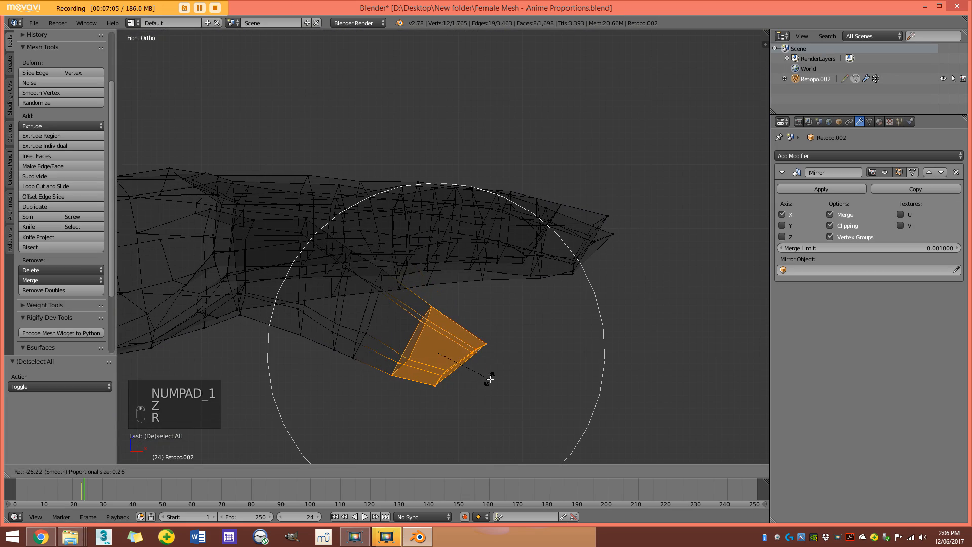
left_click(490, 379)
key("g")
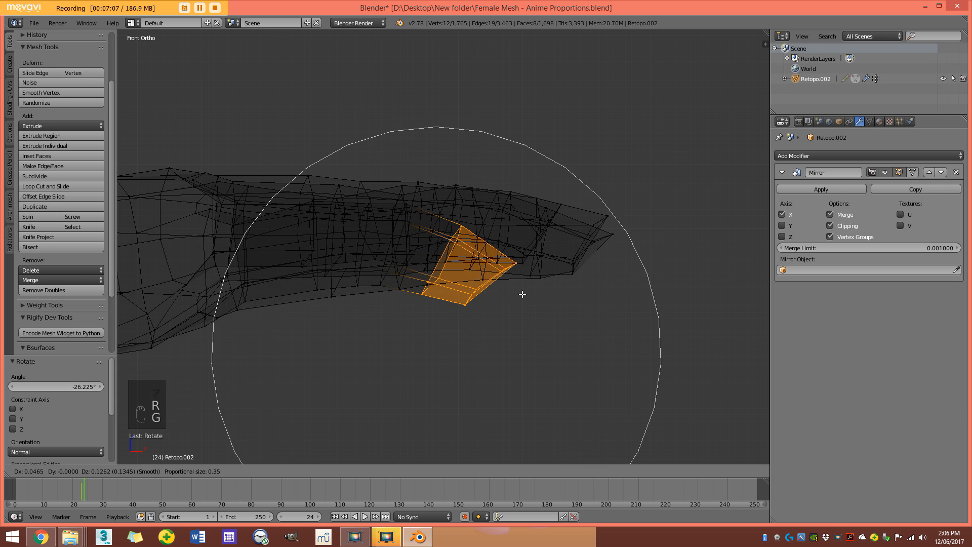
left_click(486, 346)
Rotate the little finger's end segments another -19.6°, shift them outward about 0.03 and return to solid shading.
key("r")
scroll(493, 349, "down", 2)
left_click(503, 350)
key("g")
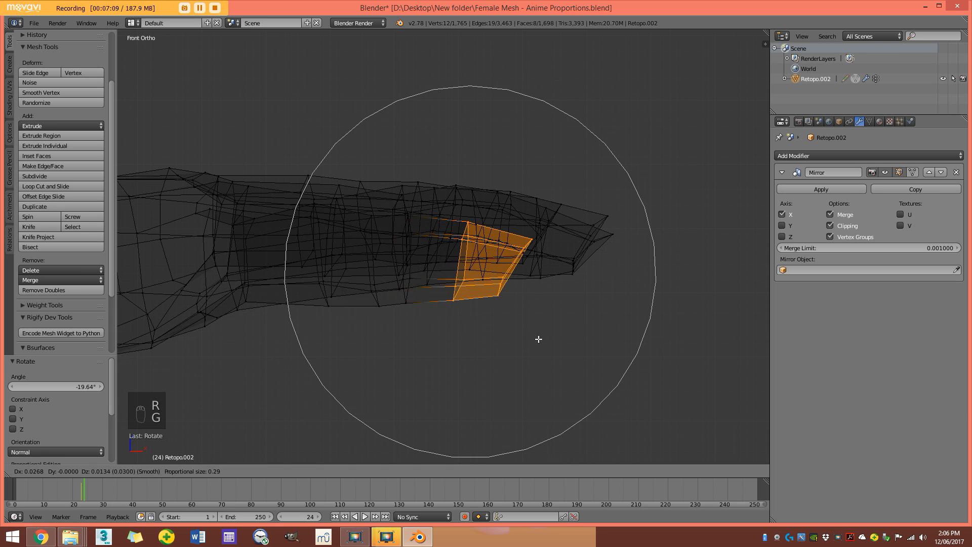
left_click(544, 320)
key("x")
key("z")
Select an edge loop around the little finger and scale it to 0.944 along Z.
mouse_move(457, 186)
middle_mouse_down()
mouse_move(504, 185)
mouse_move(297, 191)
mouse_move(431, 230)
middle_mouse_up()
key("a")
right_click(548, 253, "alt")
key("s")
key("z")
scroll(572, 318, "up", 2)
left_click(585, 328)
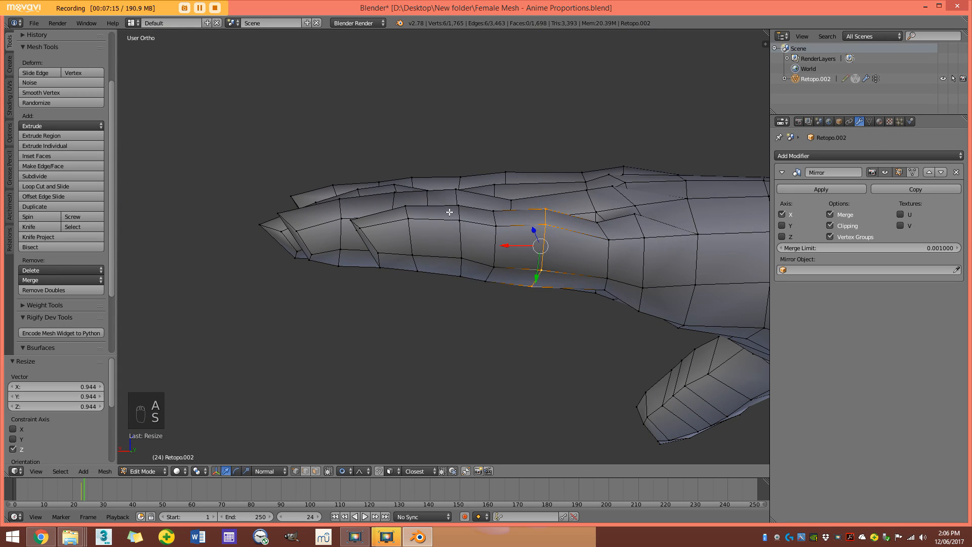
From above in wireframe, move the little fingertip 0.022 in X and 0.024 in Y, and the ring fingertip about 0.03, with proportional editing.
middle_click_drag(584, 328, 553, 295)
key("KP_7")
scroll(530, 212, "down", 4)
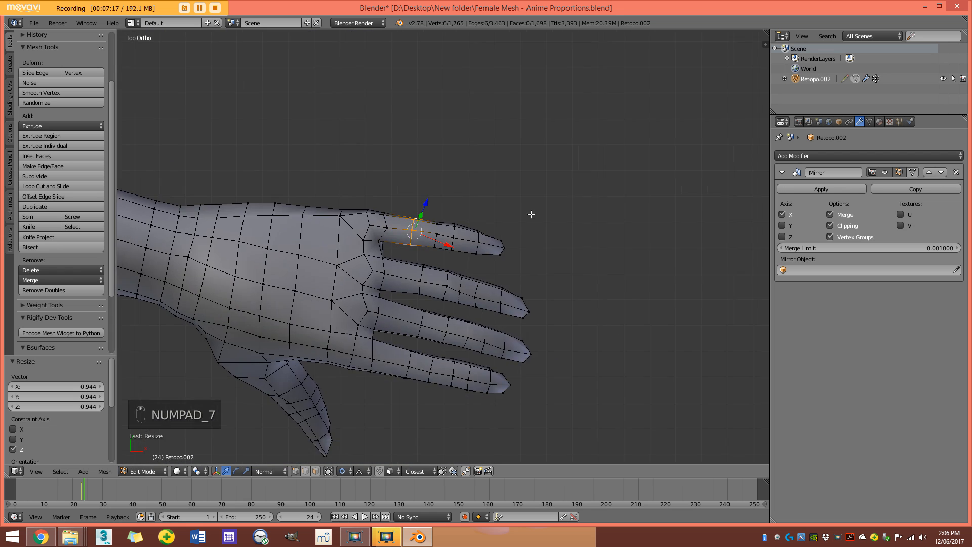
key("z")
key("z")
scroll(506, 208, "up", 6)
key("z")
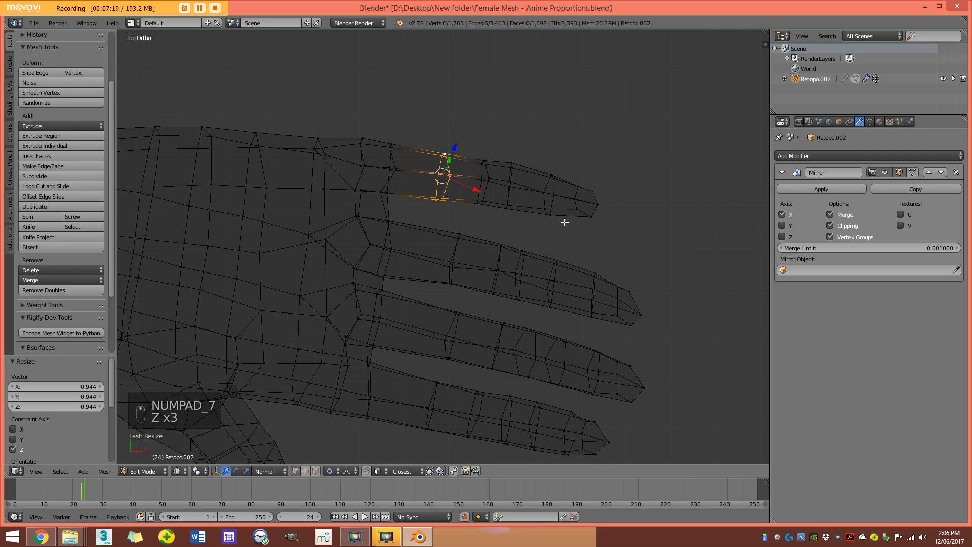
scroll(600, 202, "down", 3)
key("g")
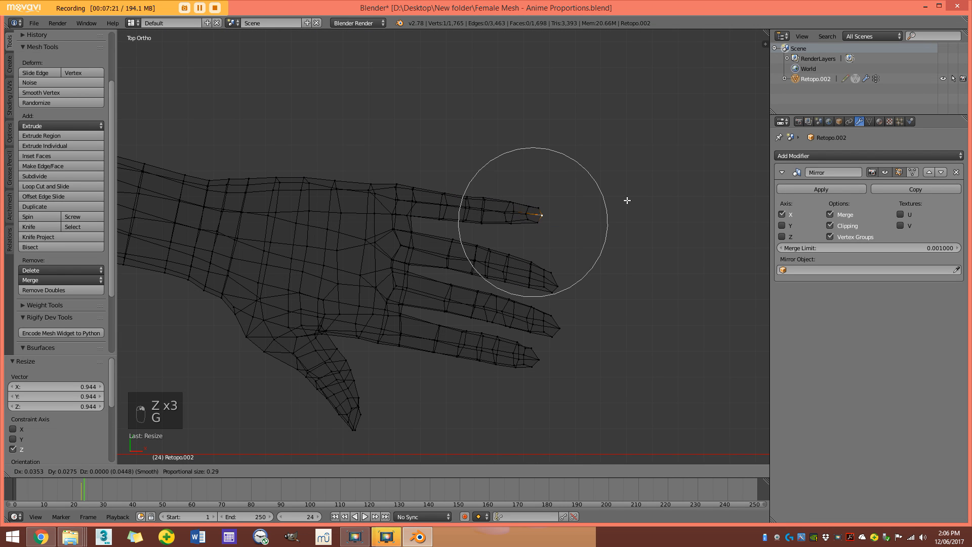
left_click(624, 201)
key("g")
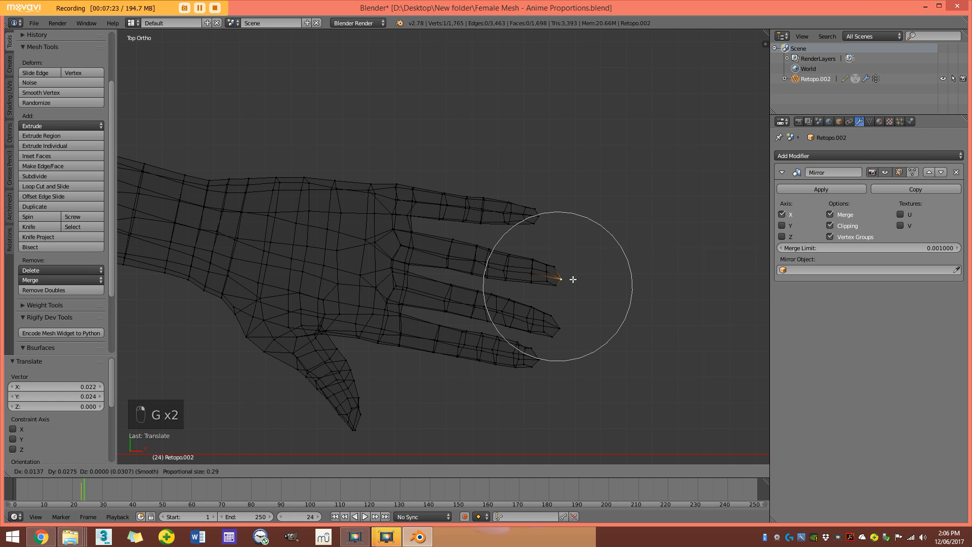
left_click(572, 277)
Move the middle and index fingertips slightly with proportional editing and return to solid shading.
right_click(560, 328)
key("g")
left_click(560, 324)
key("g")
left_click(536, 363)
mouse_move(536, 362)
middle_mouse_down()
mouse_move(516, 216)
mouse_move(555, 131)
mouse_move(505, 214)
middle_mouse_up()
key("z")
scroll(506, 214, "up", 3)
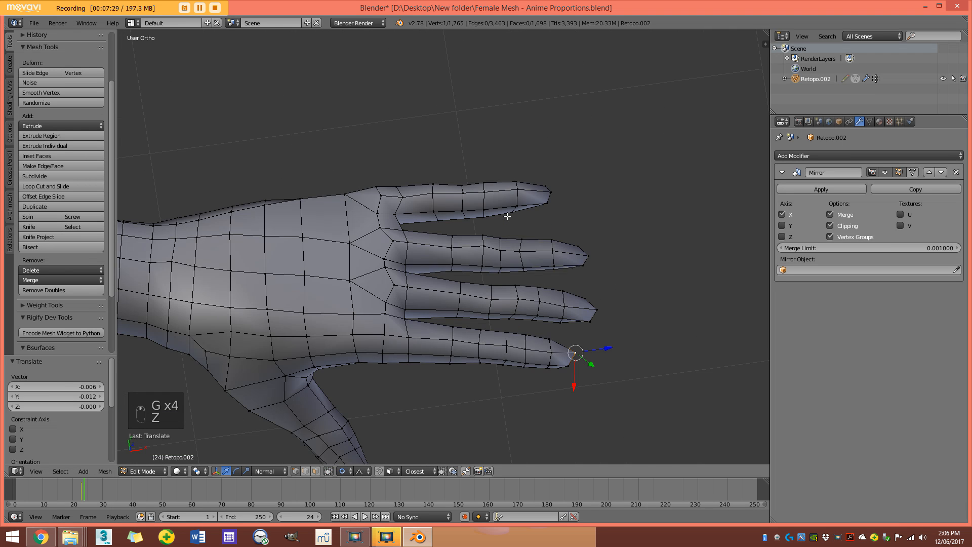
Select an edge loop near each of the four fingertips, grow the selection six times and smooth the fingers' vertices.
key("KP_7")
key("a")
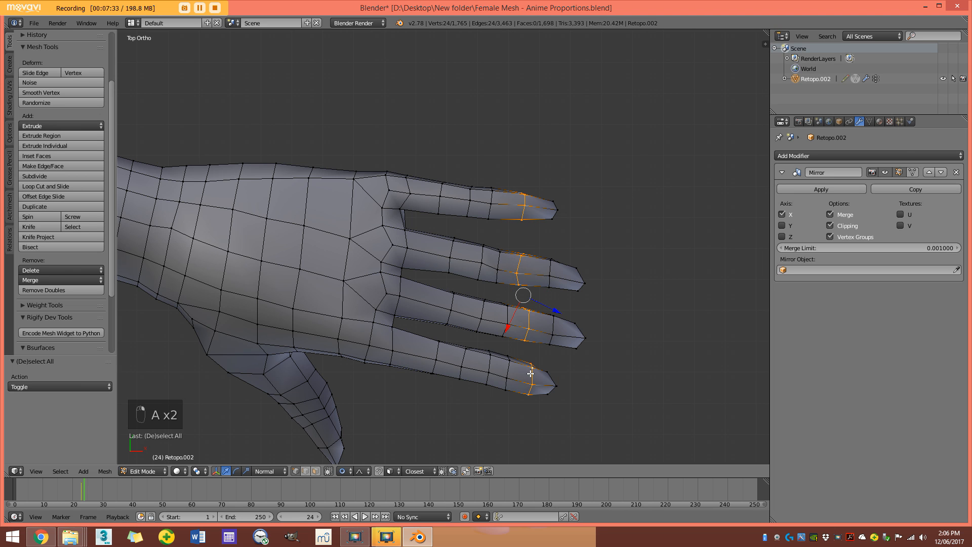
key("ctrl+KP_Add")
key("ctrl+KP_Add")
key("ctrl+KP_Add")
key("ctrl+KP_Add")
key("ctrl+KP_Add")
key("ctrl+KP_Add")
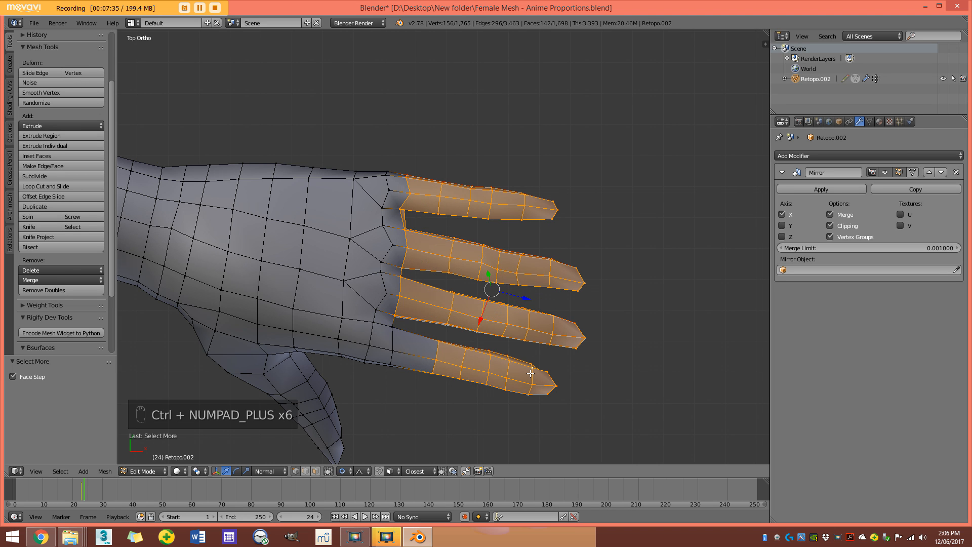
key("w")
left_click(529, 369)
middle_click_drag(620, 193, 506, 297)
key("Tab")
key("KP_7")
key("Tab")
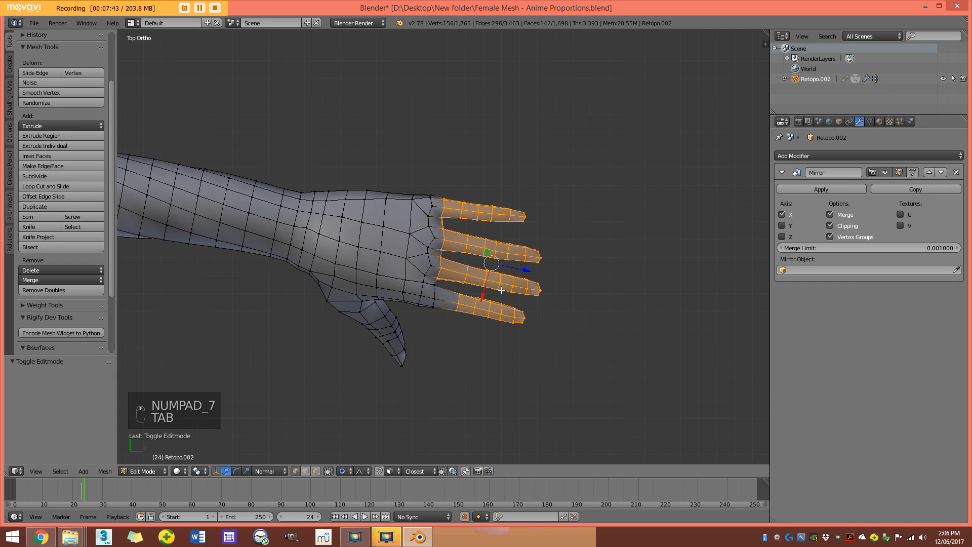
In wireframe, select the knuckle area across the four finger bases and smooth its vertices.
key("z")
key("a")
key("c")
left_click_drag(414, 170, 406, 309)
key("w")
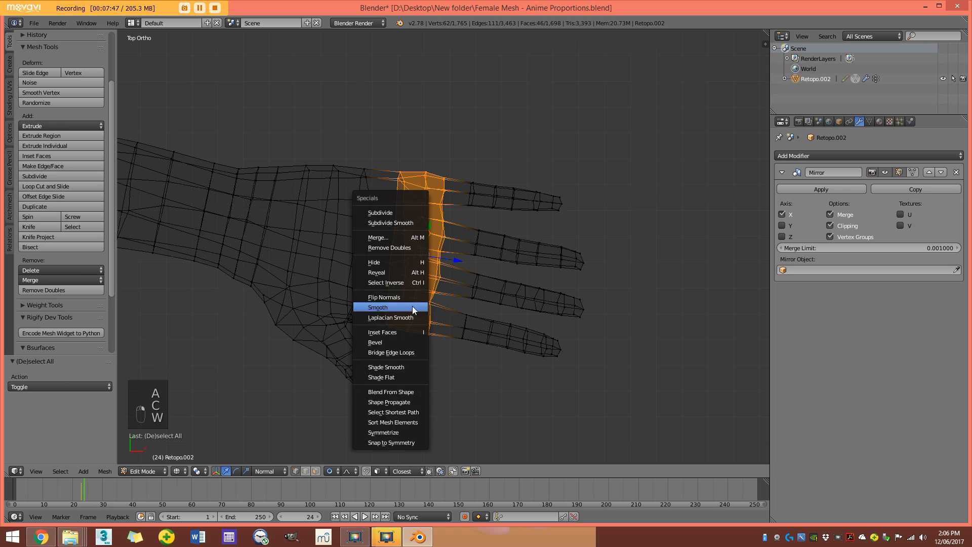
left_click(412, 306)
key("z")
middle_click_drag(507, 294, 518, 288)
key("Tab")
middle_click_drag(508, 215, 514, 247)
Select an edge loop around the thumb, grow the selection three times and smooth it.
key("Tab")
key("a")
key("a")
key("a")
key("z")
right_click(519, 246, "alt")
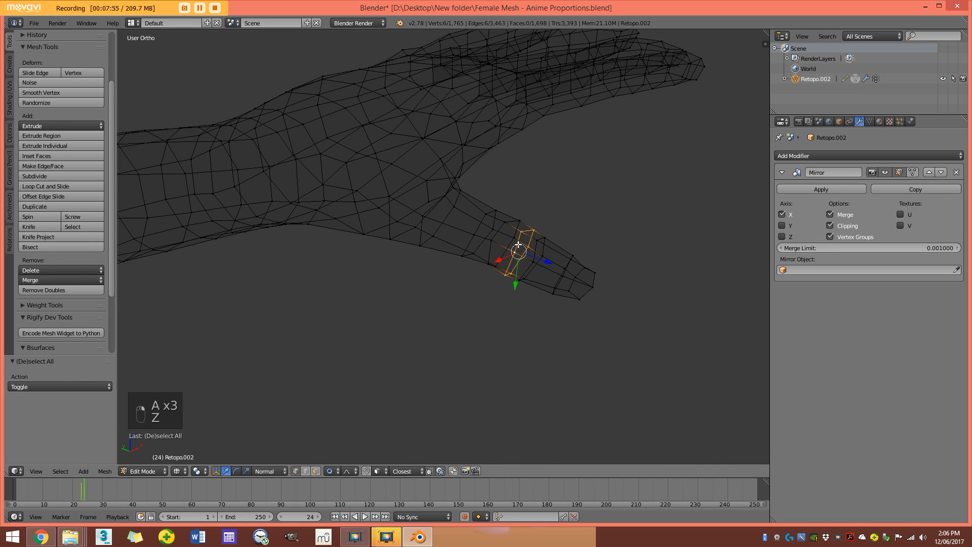
key("ctrl+KP_Add")
key("ctrl+KP_Add")
key("ctrl+KP_Add")
key("w")
left_click(518, 245)
mouse_move(565, 232)
middle_mouse_down()
mouse_move(455, 237)
mouse_move(504, 198)
middle_mouse_up()
key("z")
Add a centred loop cut around the base of the thumb and deselect everything.
key("ctrl+r")
left_click(455, 236)
right_click(455, 237)
key("KP_7")
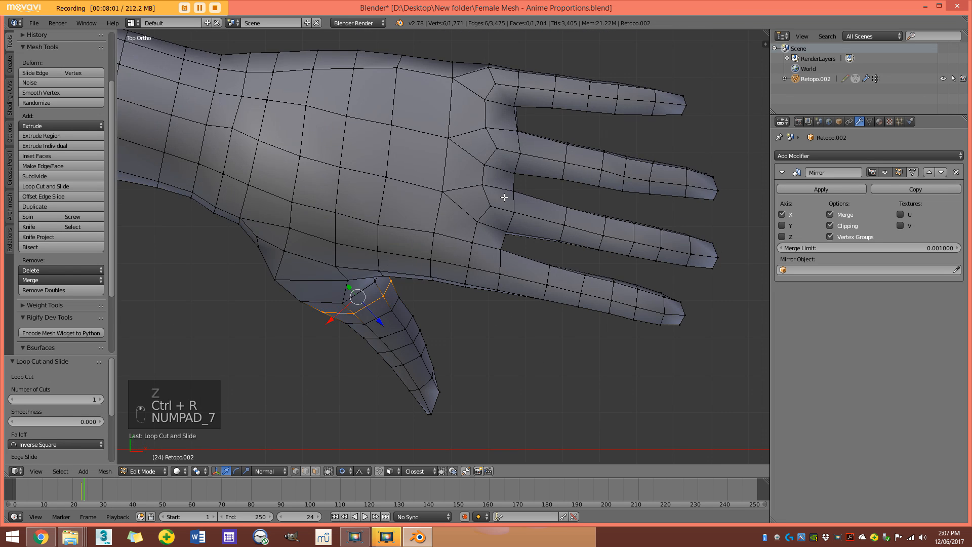
scroll(505, 200, "up", 4)
scroll(451, 265, "down", 2)
key("a")
key("a")
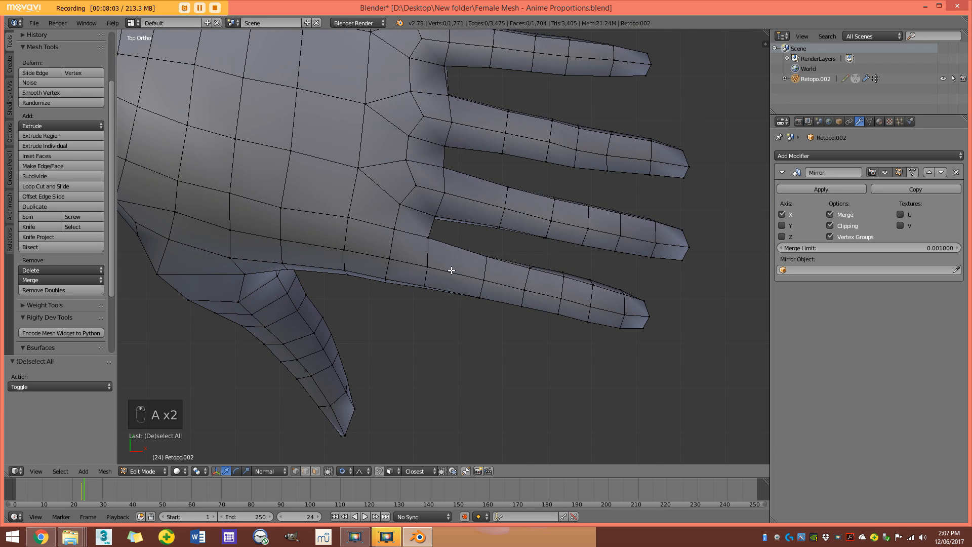
Add a loop cut at the base of the index finger and slide it toward the knuckle by a factor of -0.549.
key("ctrl+r")
left_click(449, 272)
right_click(449, 272)
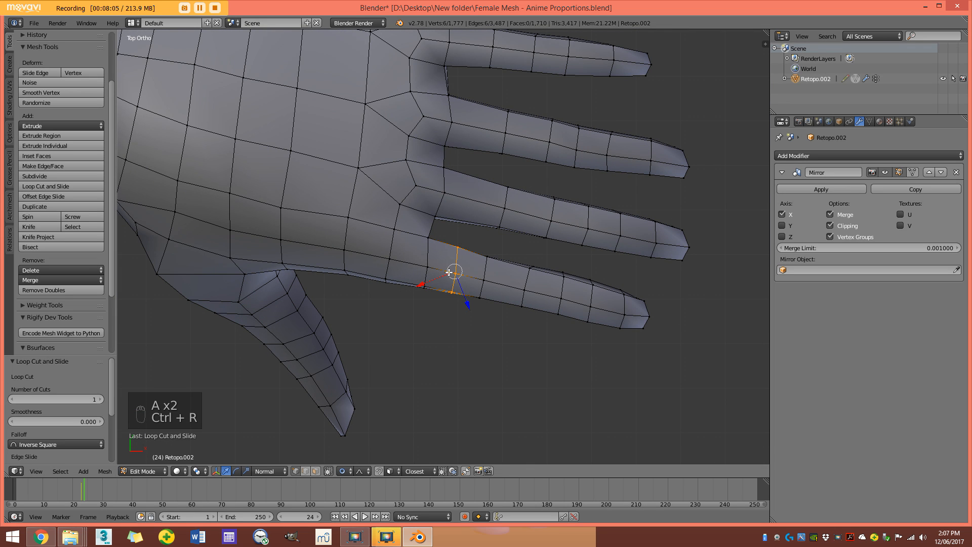
key("g")
key("g")
left_click(461, 207)
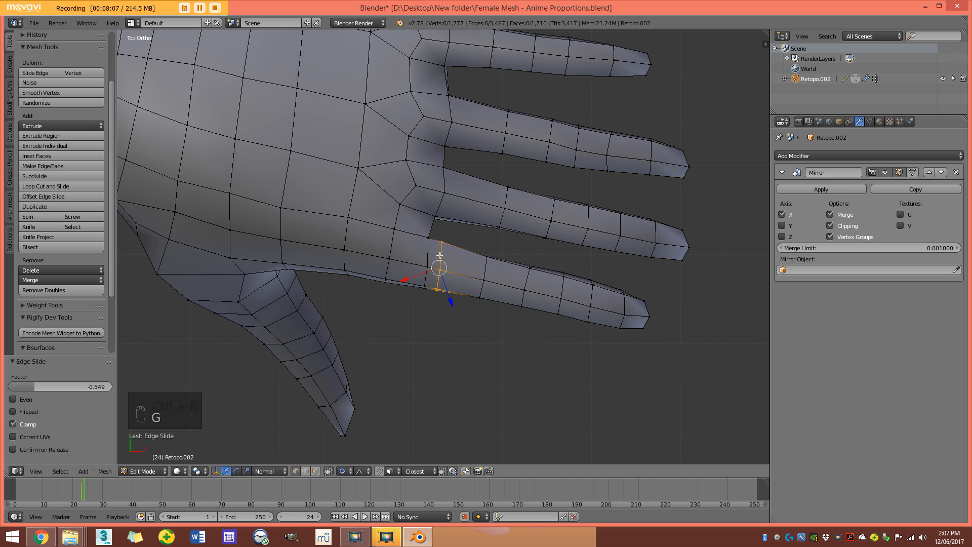
Add a loop cut at the base of the middle, ring and little fingers, sliding the cuts toward the knuckles.
key("ctrl+r")
left_click(463, 205)
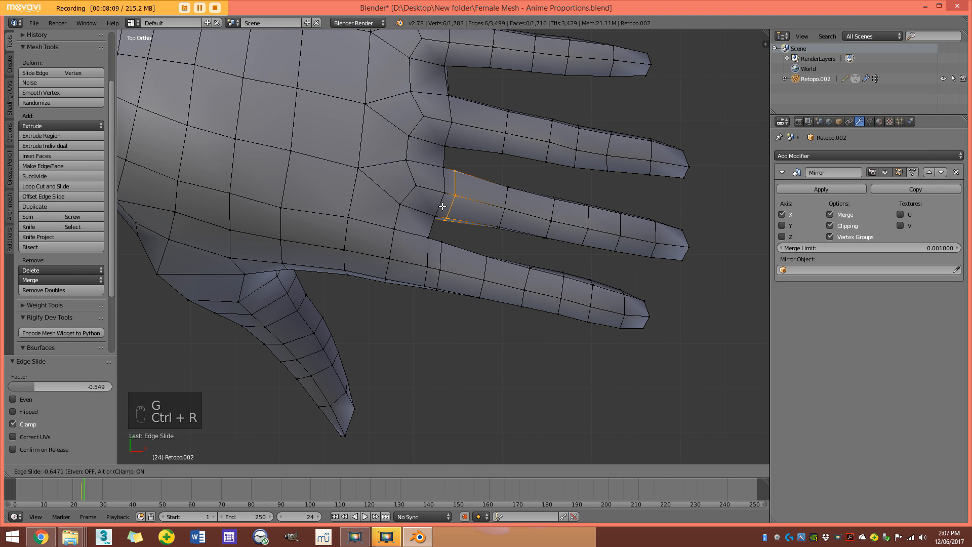
left_click(444, 208)
middle_click_drag(459, 124, 451, 174, "shift")
key("ctrl+r")
left_click(457, 175)
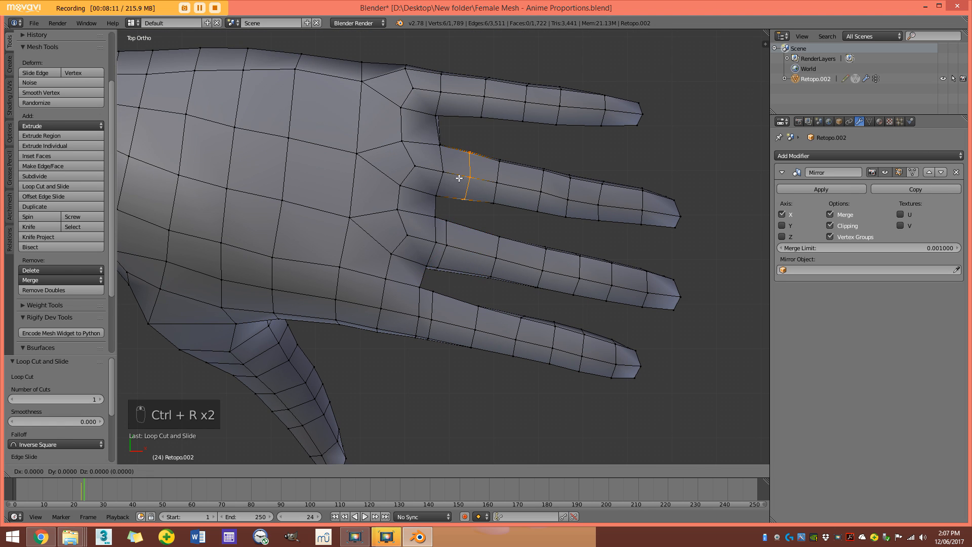
left_click(451, 142)
key("a")
key("ctrl+r")
left_click(457, 104)
left_click(448, 101)
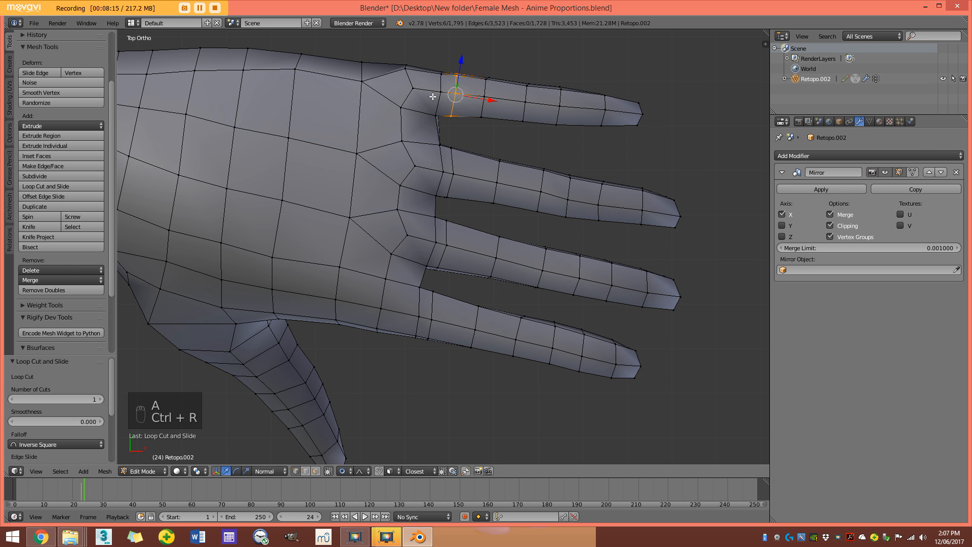
Select a mid-finger edge loop, nudge it slightly with a small proportional editing radius and return to Object Mode.
scroll(445, 136, "down", 2)
middle_click_drag(531, 221, 503, 223, "shift")
key("Tab")
key("Tab")
scroll(529, 217, "up", 2)
key("a")
key("a")
key("a")
right_click(530, 186)
key("a")
right_click(531, 187, "alt")
key("g")
scroll(536, 189, "up", 10)
left_click(536, 189)
key("Tab")
scroll(425, 197, "down", 5)
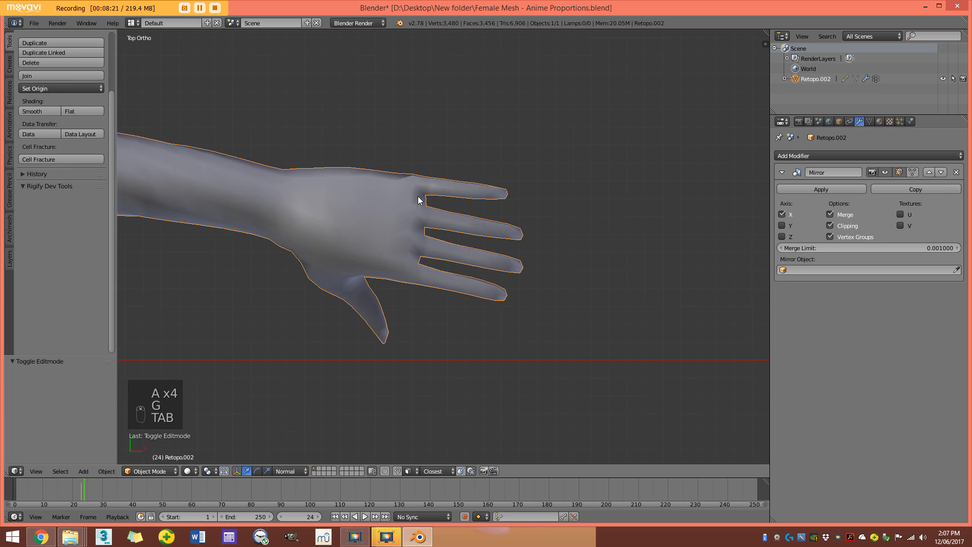
Examine the whole figure and its legs from the front.
middle_click_drag(420, 200, 529, 111, "shift")
scroll(505, 154, "down", 10)
middle_click_drag(394, 197, 387, 124)
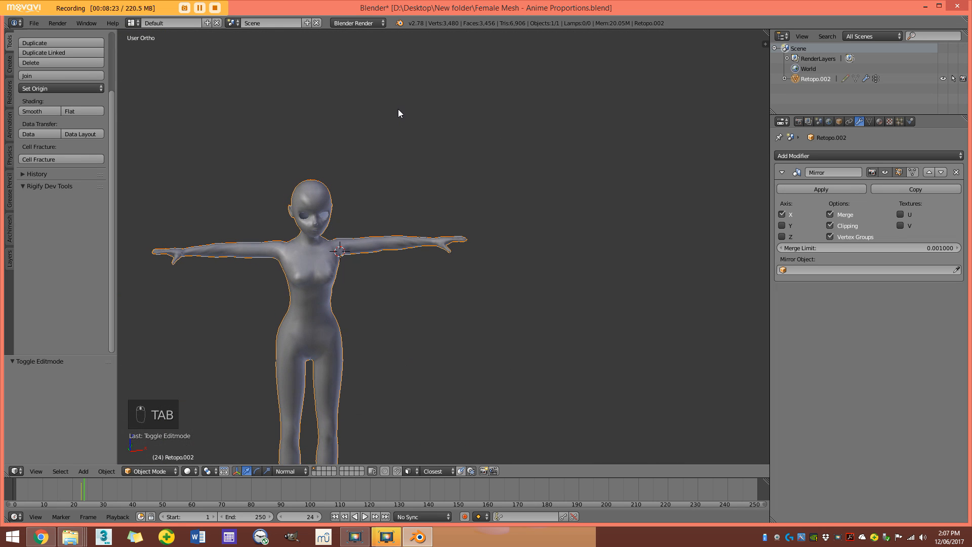
key("KP_1")
middle_click_drag(405, 276, 470, 97, "shift")
middle_click_drag(446, 273, 444, 196, "shift")
scroll(445, 196, "up", 1)
scroll(407, 226, "up", 1)
scroll(362, 245, "down", 1)
middle_click_drag(362, 248, 399, 297, "shift")
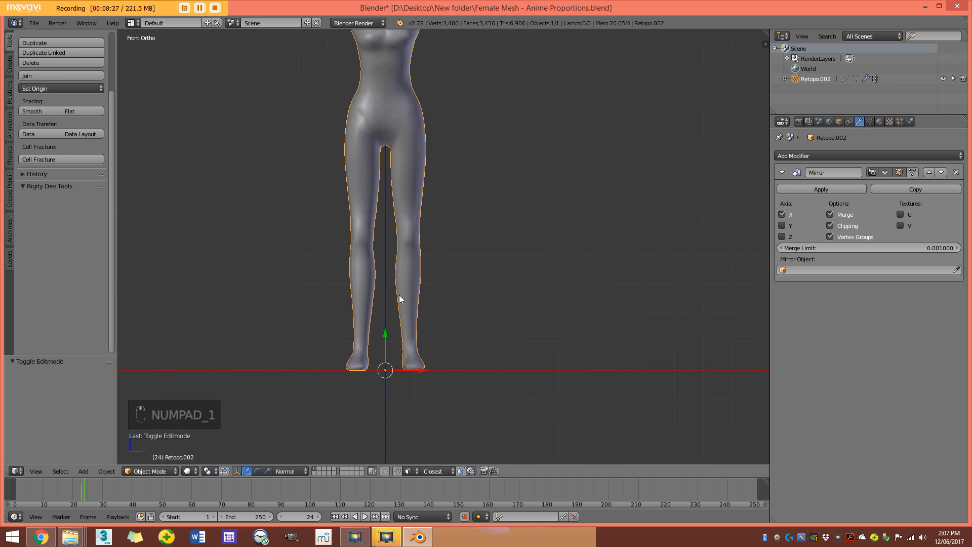
Box-select the foot in wireframe, set the transform orientation to Global and move the foot -0.110 along X with proportional editing.
key("z")
scroll(419, 289, "down", 3, "shift")
key("Tab")
scroll(417, 293, "up", 2)
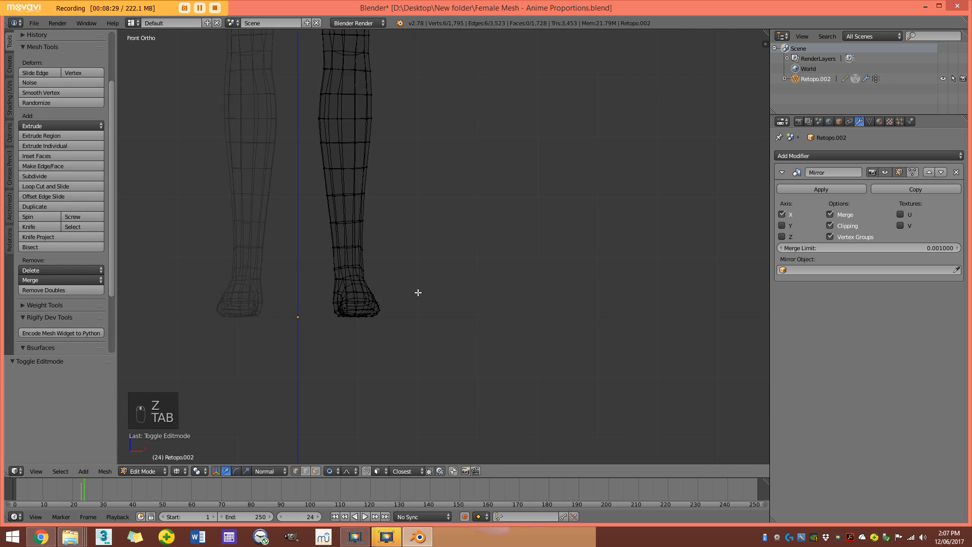
key("z")
key("a")
key("a")
key("a")
key("a")
key("z")
key("b")
left_click_drag(420, 377, 296, 256)
key("z")
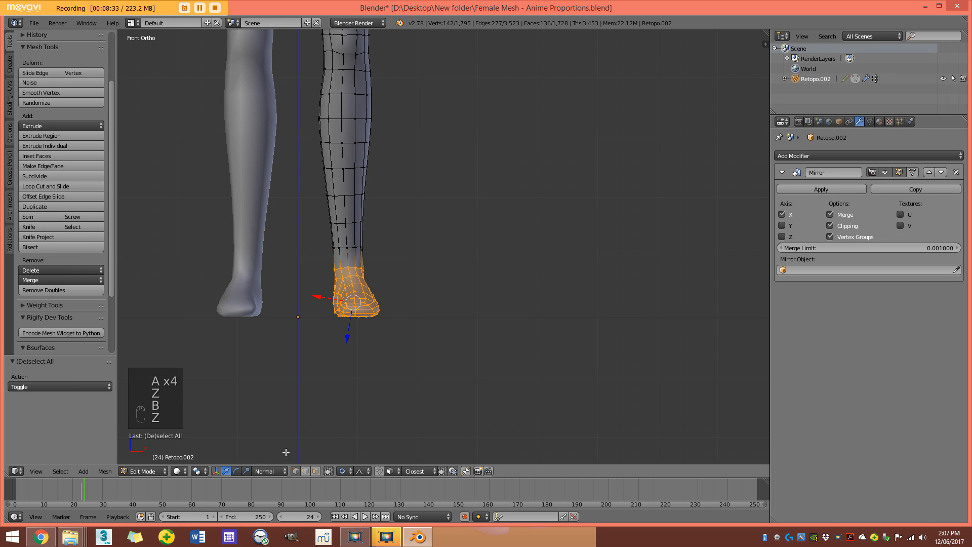
left_click(270, 471)
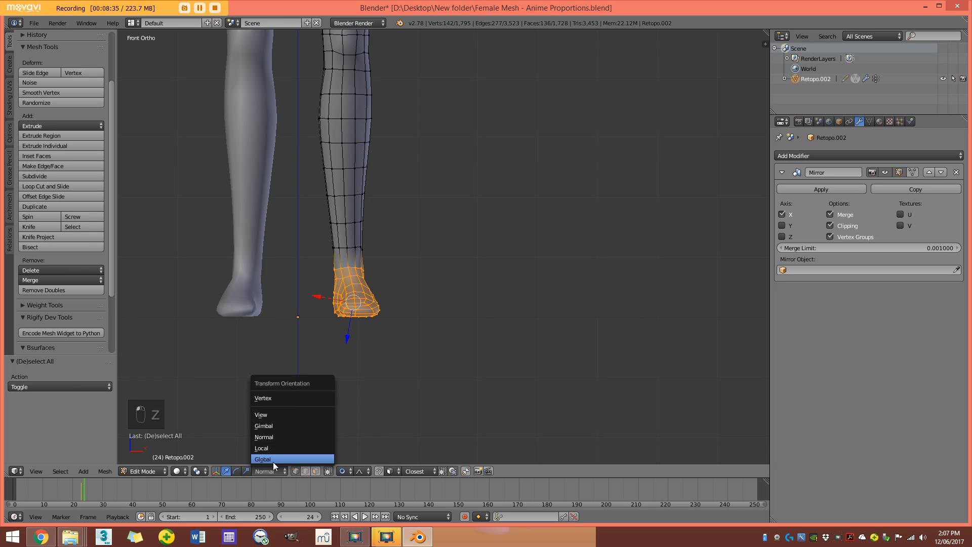
left_click(271, 460)
left_click_drag(381, 305, 376, 327)
key("o")
scroll(371, 321, "down", 10)
scroll(414, 326, "down", 5)
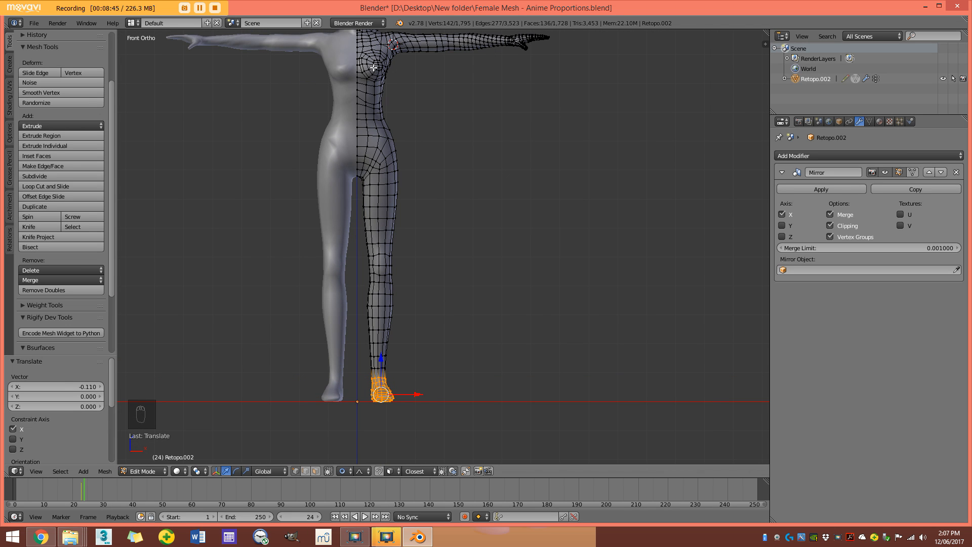
middle_click_drag(374, 67, 355, 259, "shift")
scroll(355, 259, "up", 2)
scroll(537, 223, "up", 2)
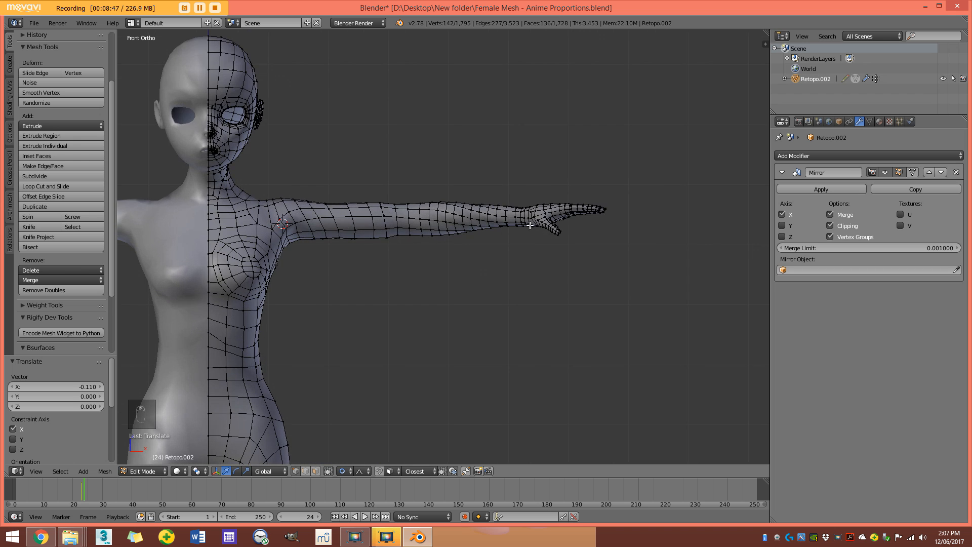
Return to Object Mode, view the whole figure from the front and clear the selection.
scroll(406, 232, "down", 4)
key("Tab")
middle_click_drag(405, 222, 373, 277)
key("KP_1")
key("a")
key("a")
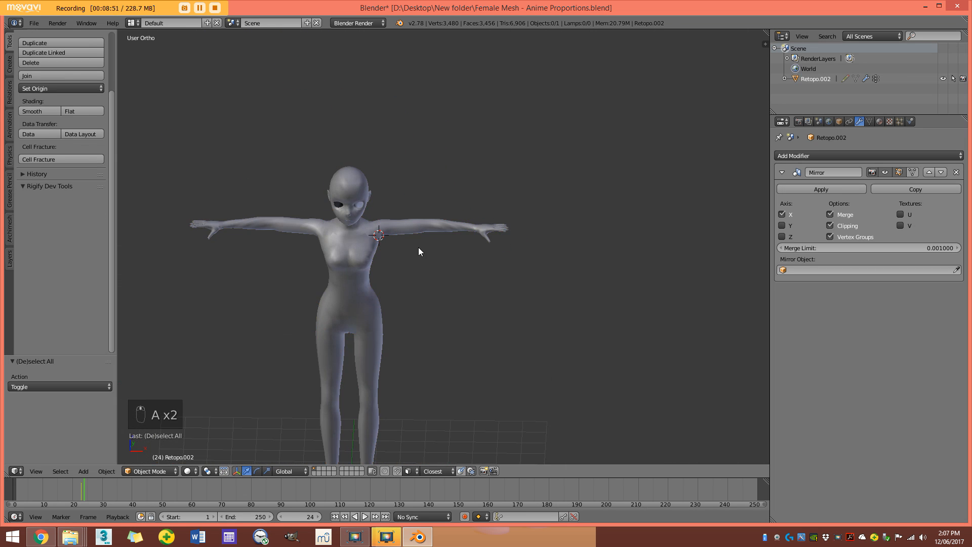
Select the body mesh and snap the 3D cursor to the world center.
scroll(470, 238, "down", 2)
middle_click_drag(567, 161, 465, 293)
right_click(452, 265)
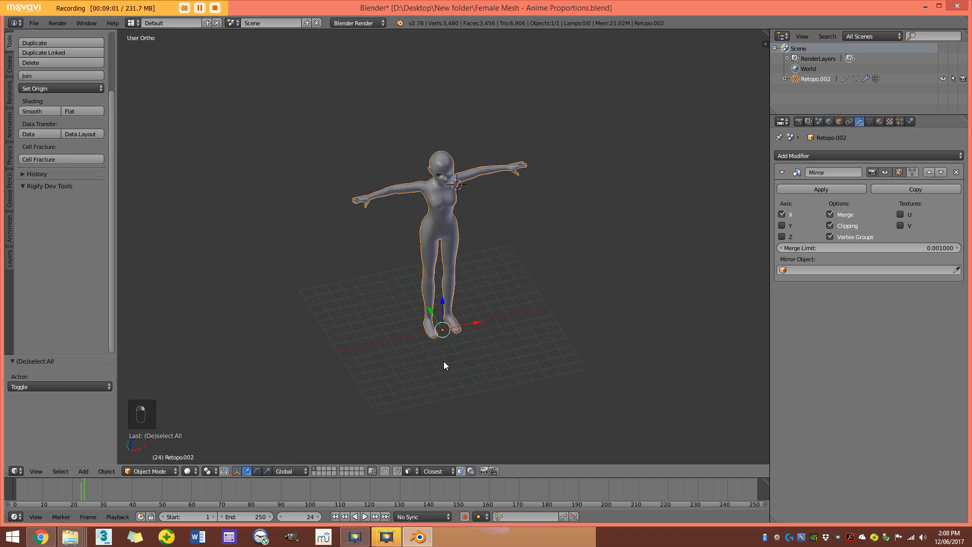
key("shift+s")
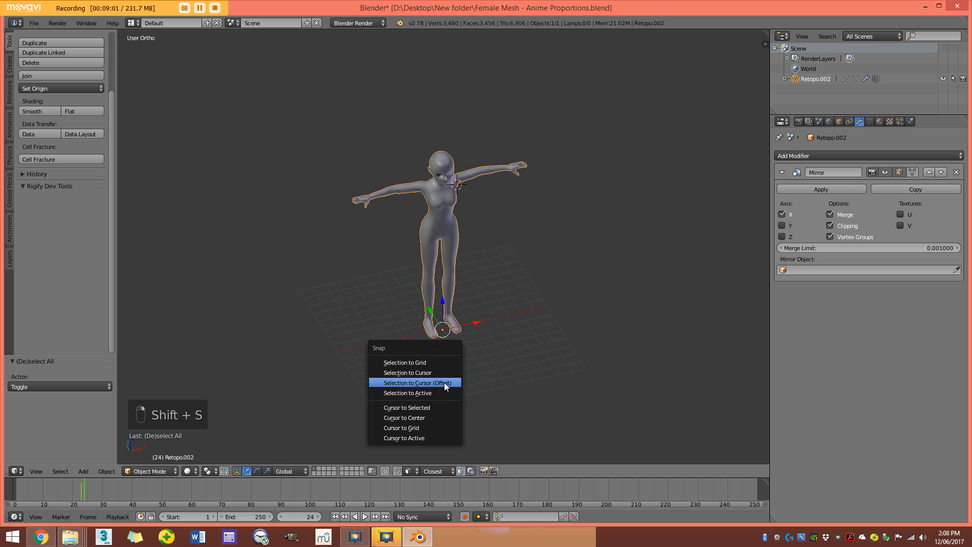
left_click(421, 417)
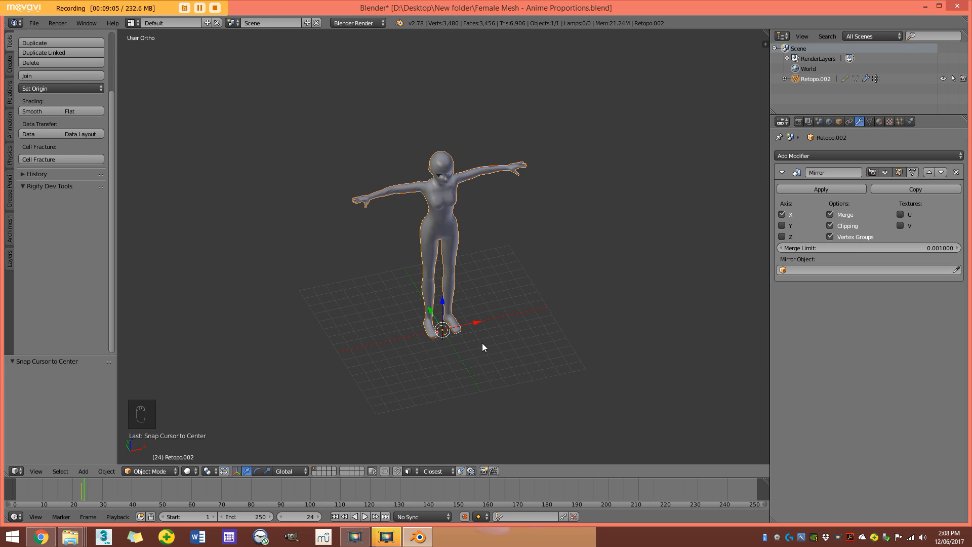
Change the pivot point and scale the body mesh down uniformly in two passes, the second by a factor of 0.968.
left_click(208, 471)
left_click(239, 449)
key("s")
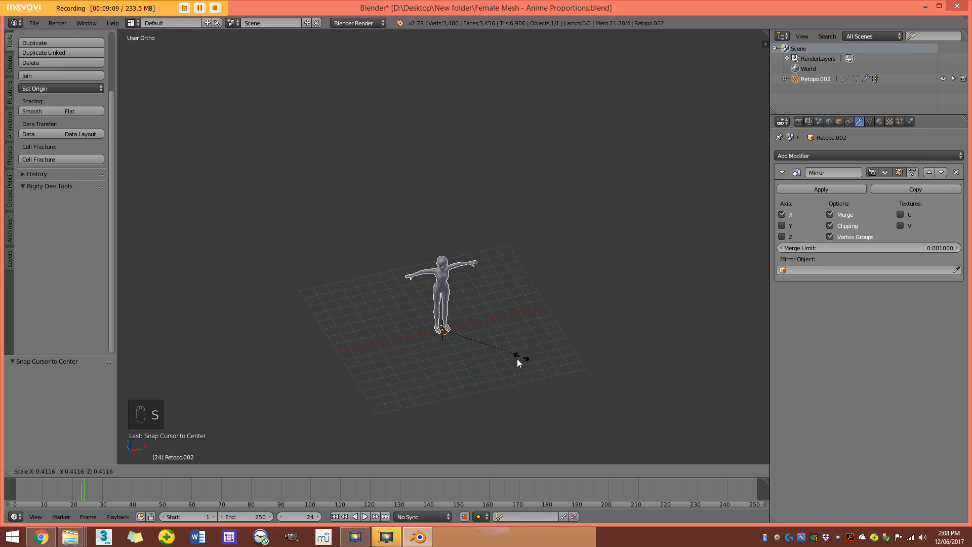
left_click(504, 364)
middle_click_drag(466, 341, 456, 300)
key("s")
left_click(542, 383)
scroll(456, 300, "up", 4)
Apply the body mesh's scale, rotation and location, then deselect it.
key("ctrl+a")
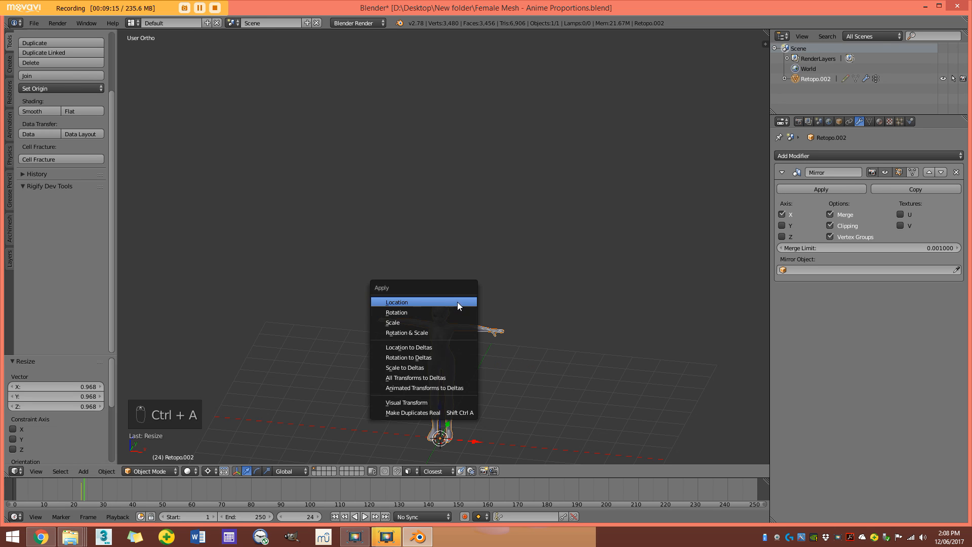
left_click(418, 322)
key("ctrl+a")
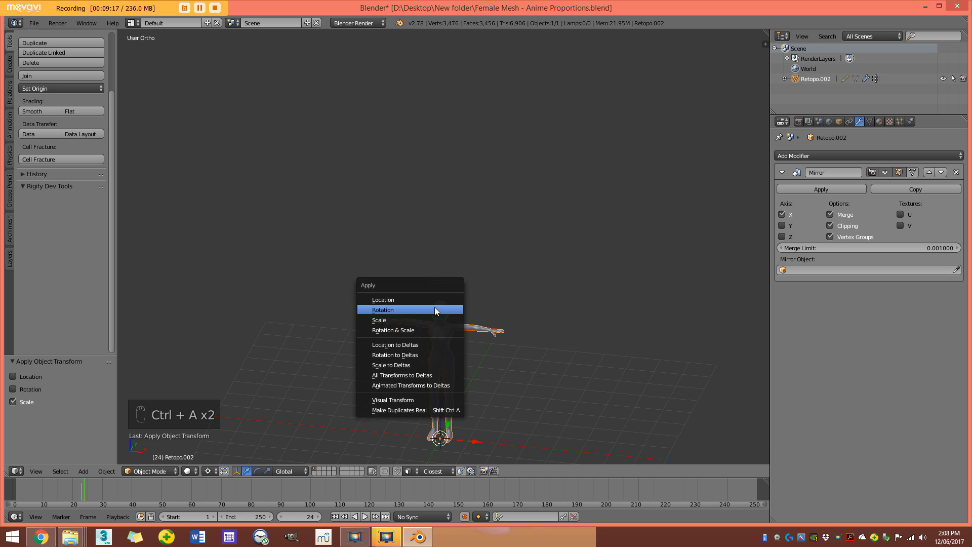
left_click(433, 308)
key("ctrl+a")
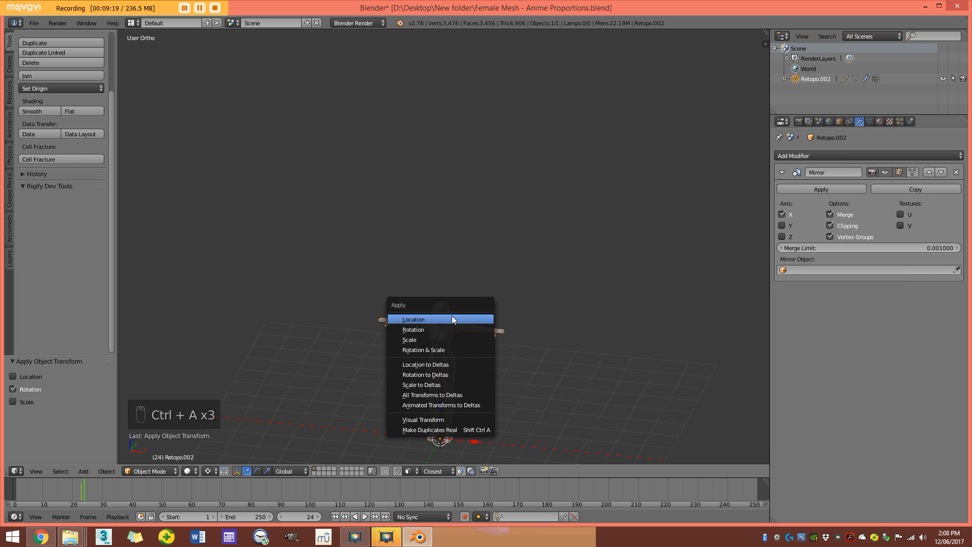
left_click(451, 318)
key("a")
Examine the rescaled figure's placement on the grid from the front and at an angle.
middle_click_drag(452, 318, 564, 248)
scroll(512, 264, "up", 5)
key("KP_1")
scroll(498, 263, "up", 2)
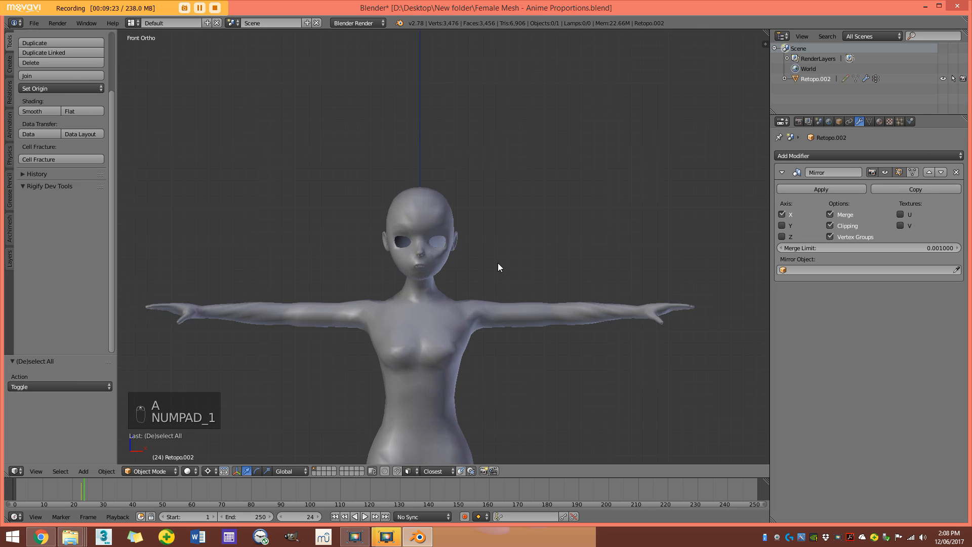
scroll(424, 326, "up", 2)
right_click(426, 310)
scroll(427, 310, "up", 3)
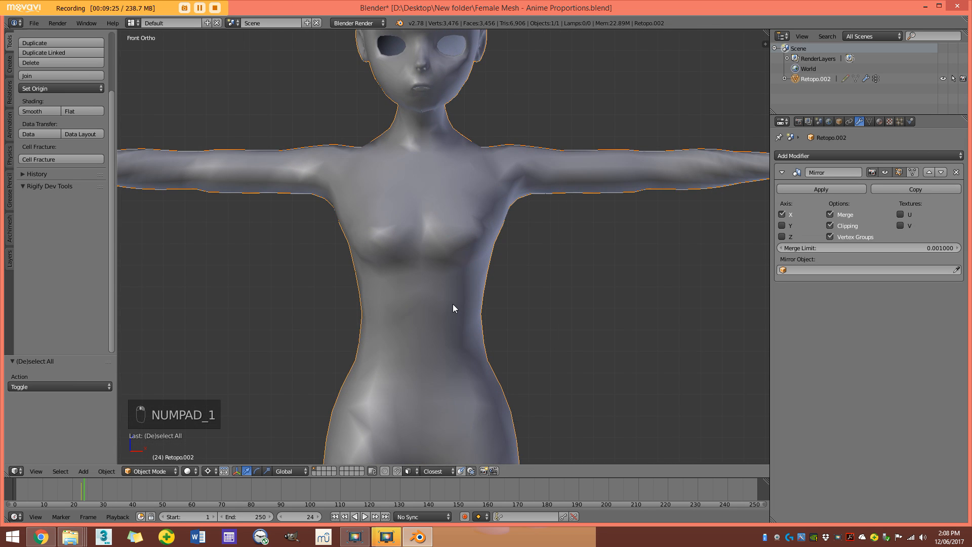
scroll(488, 300, "down", 3)
scroll(463, 354, "down", 2)
middle_click_drag(448, 270, 456, 325)
scroll(448, 232, "down", 3)
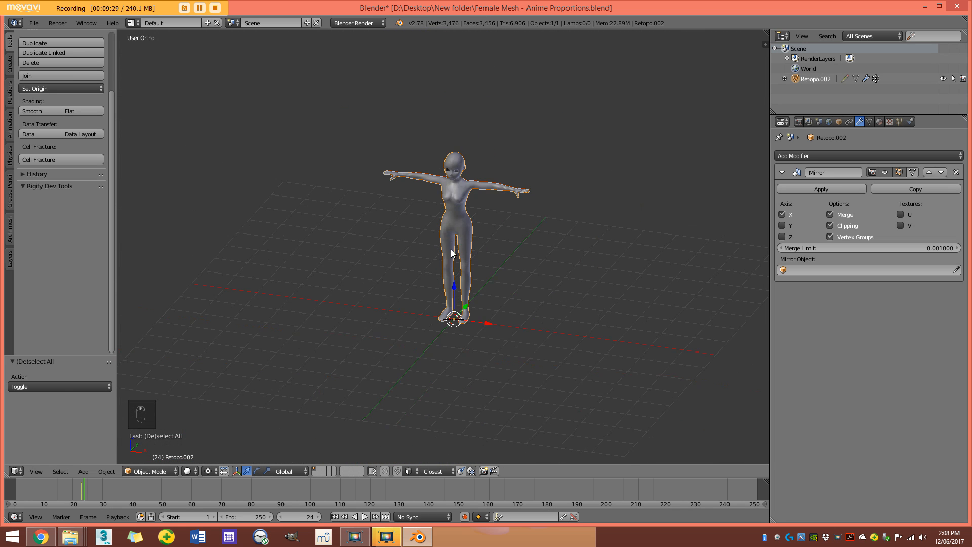
middle_click_drag(449, 232, 454, 272)
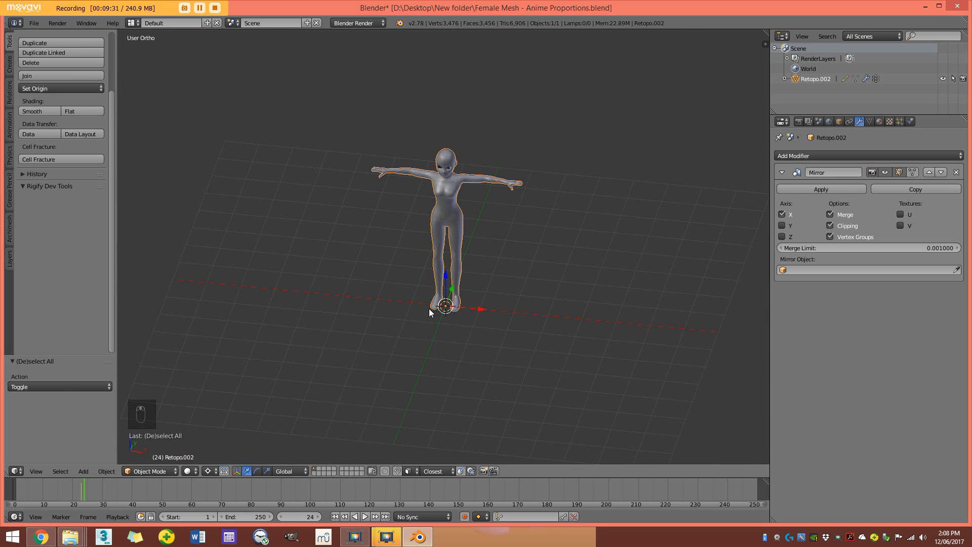
key("KP_1")
key("a")
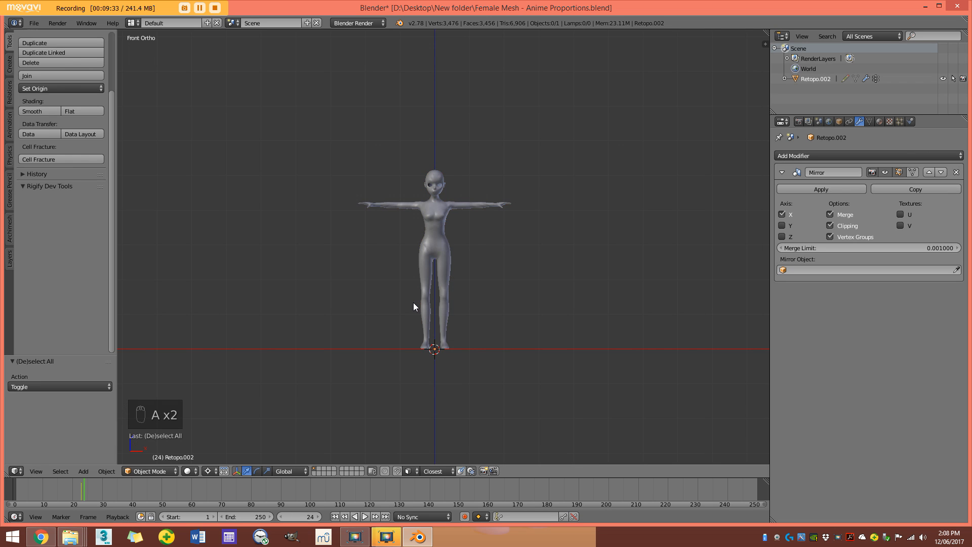
scroll(514, 399, "up", 3)
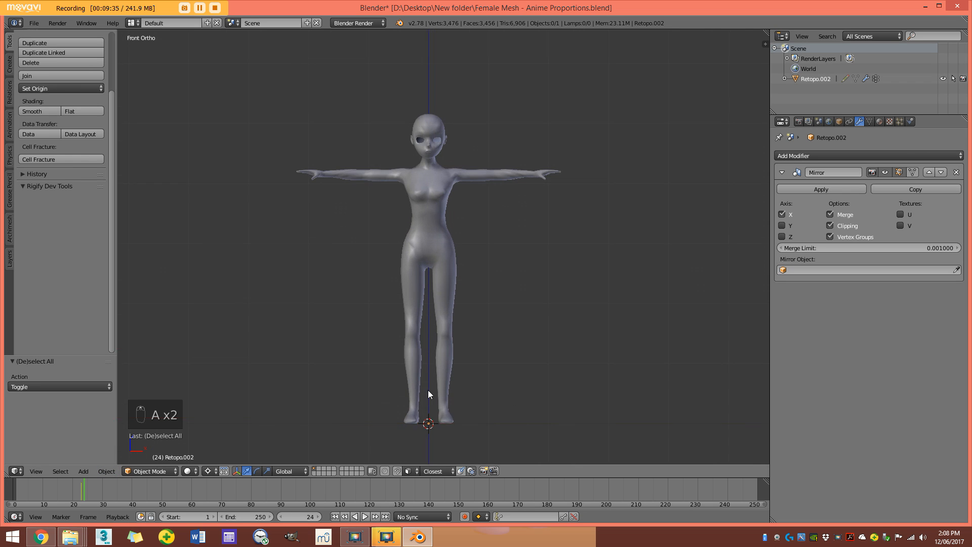
Search the add-ons in the user preferences for "rig" and check that Rigging: Rigify is enabled.
left_click(87, 471)
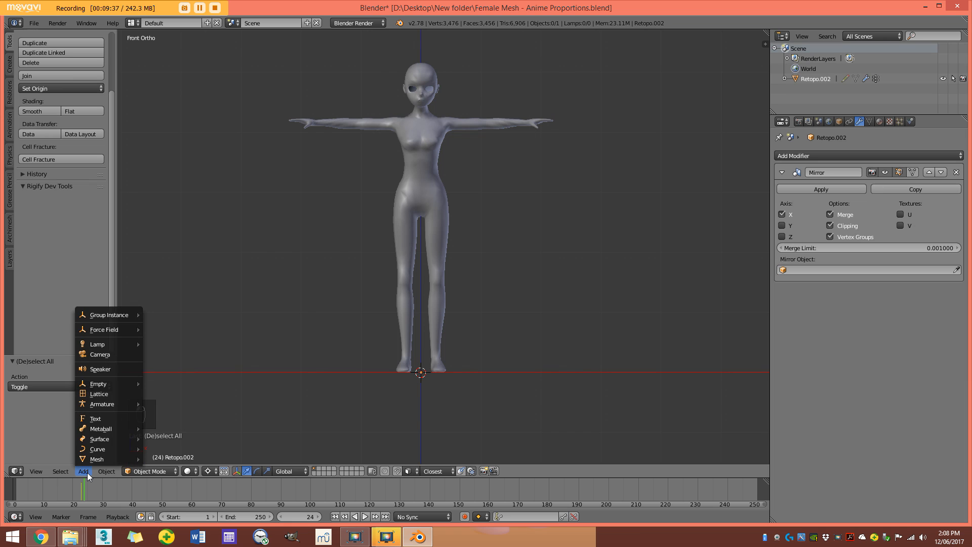
mouse_move(96, 387)
mouse_move(100, 408)
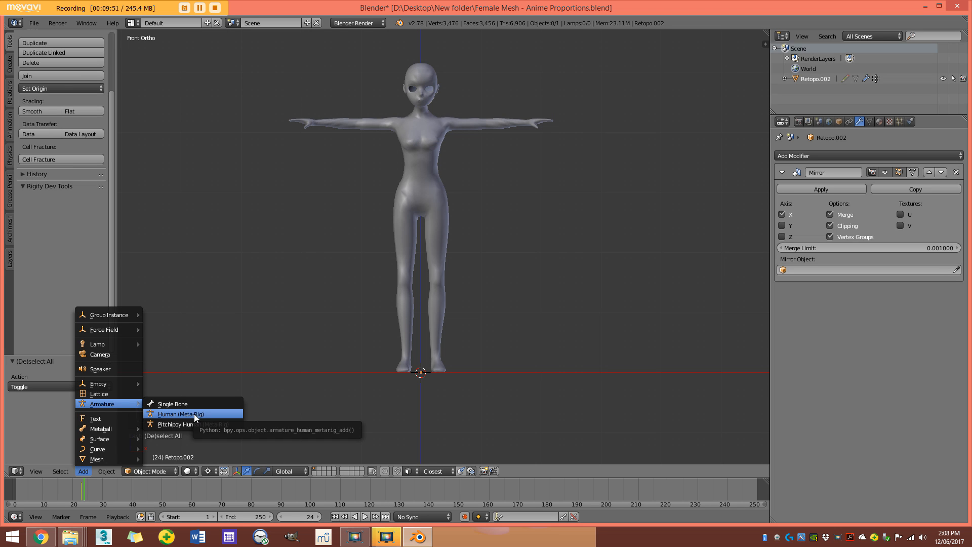
left_click(33, 23)
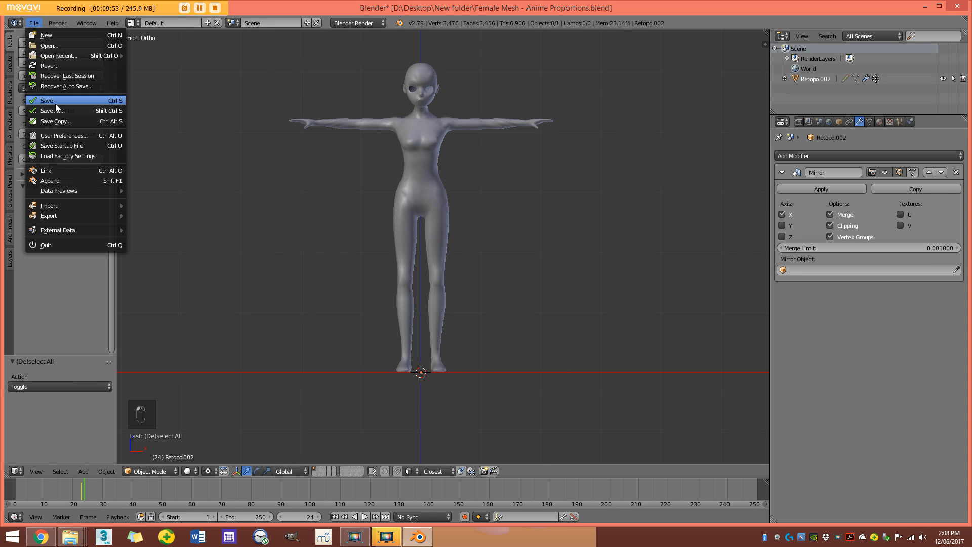
left_click(74, 137)
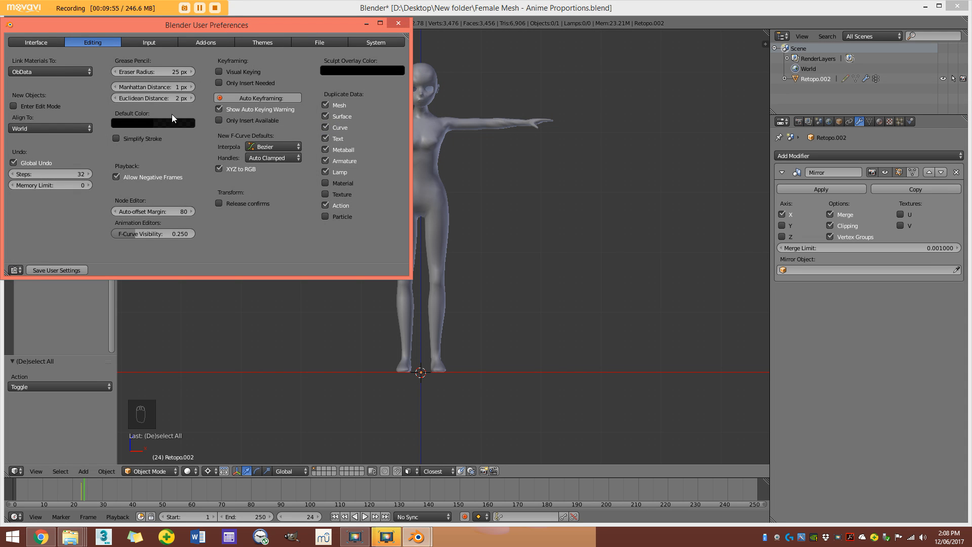
left_click(205, 42)
left_click(42, 59)
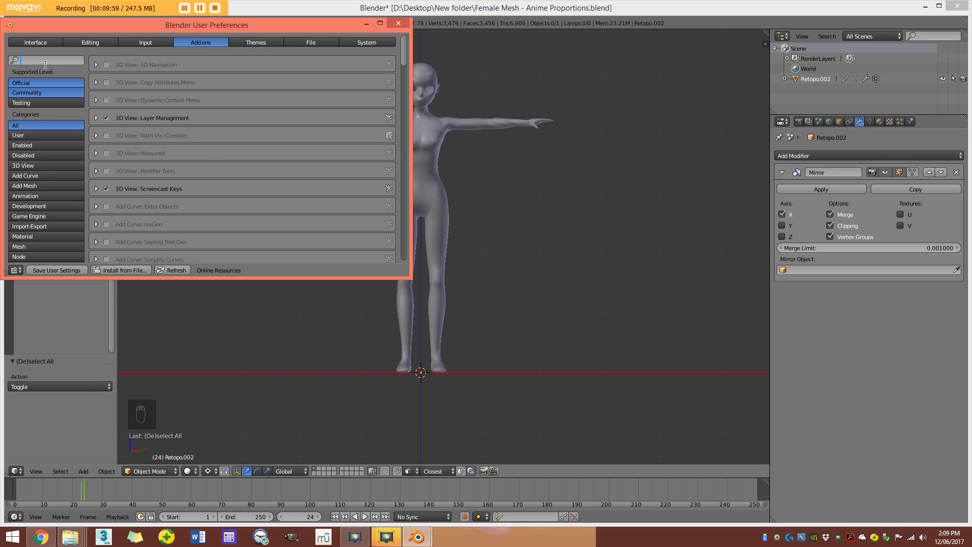
type("rig")
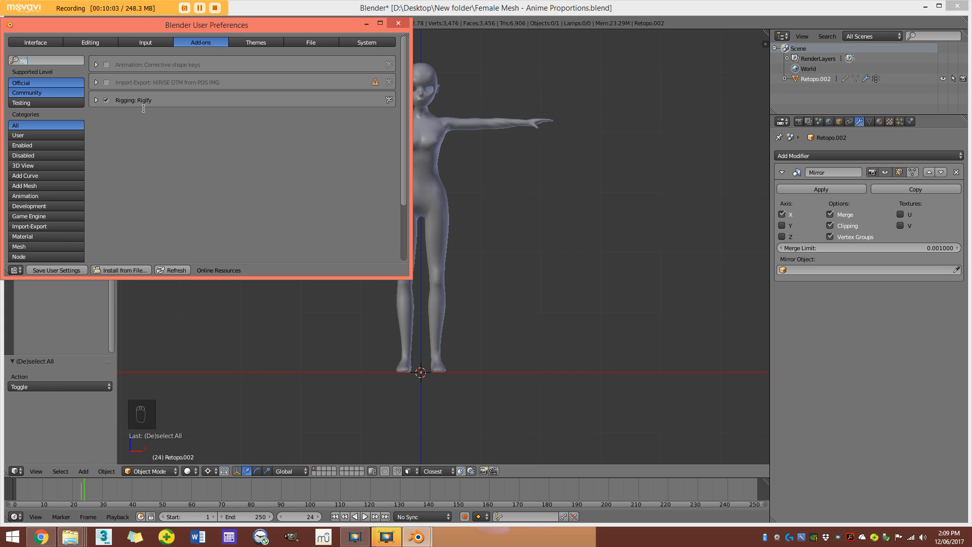
left_click(105, 101)
left_click(393, 22)
Add a Human (Meta-Rig) armature at the 3D cursor and frame it with the figure from the front.
left_click(83, 471)
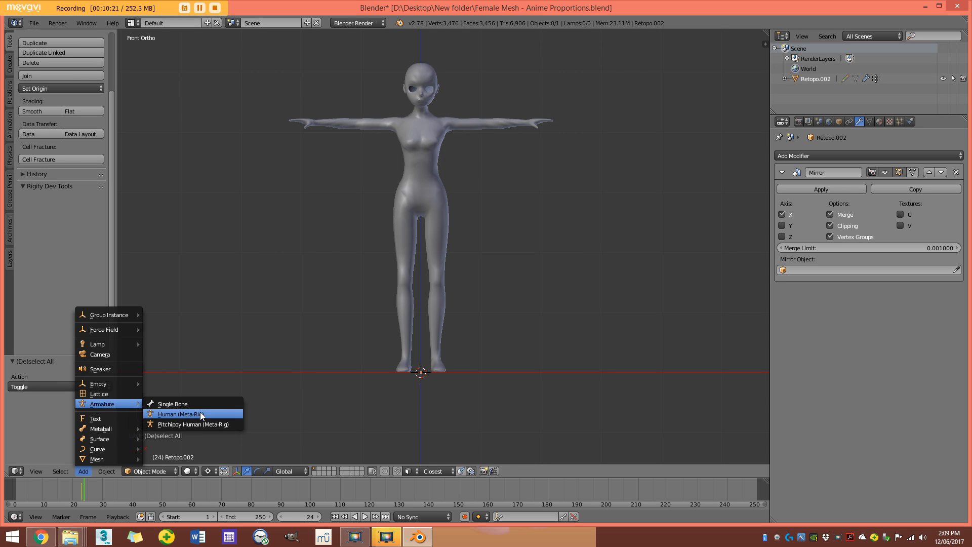
left_click(200, 414)
middle_click_drag(496, 338, 488, 250)
key("KP_1")
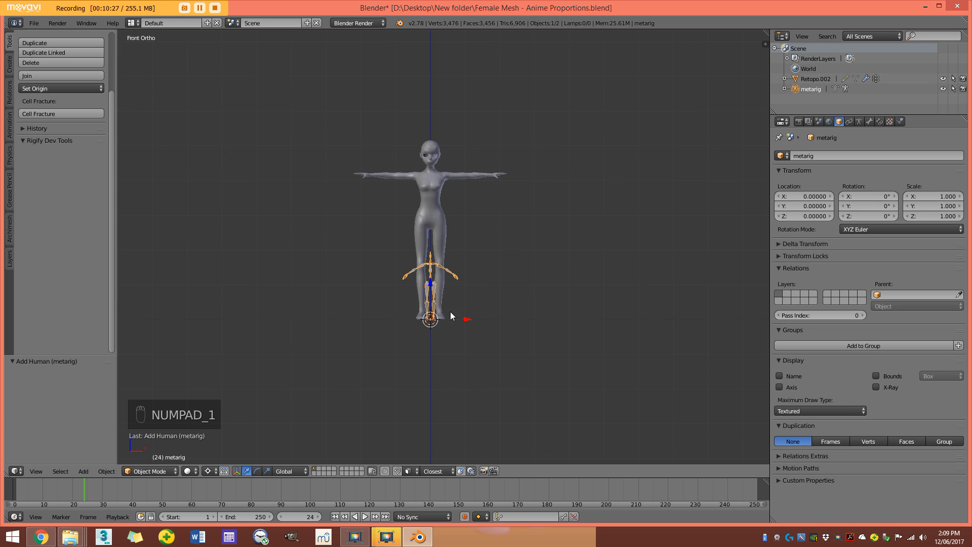
middle_click_drag(452, 313, 460, 284, "shift")
scroll(472, 288, "up", 3)
middle_click_drag(541, 233, 558, 307, "shift")
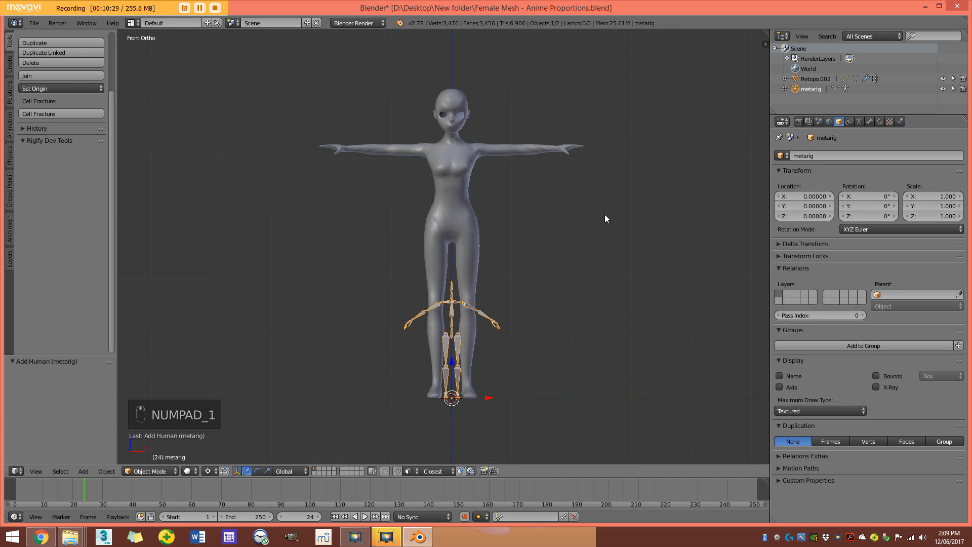
Scale the metarig uniformly to 2.579 to match the figure's height and switch to wireframe display.
key("s")
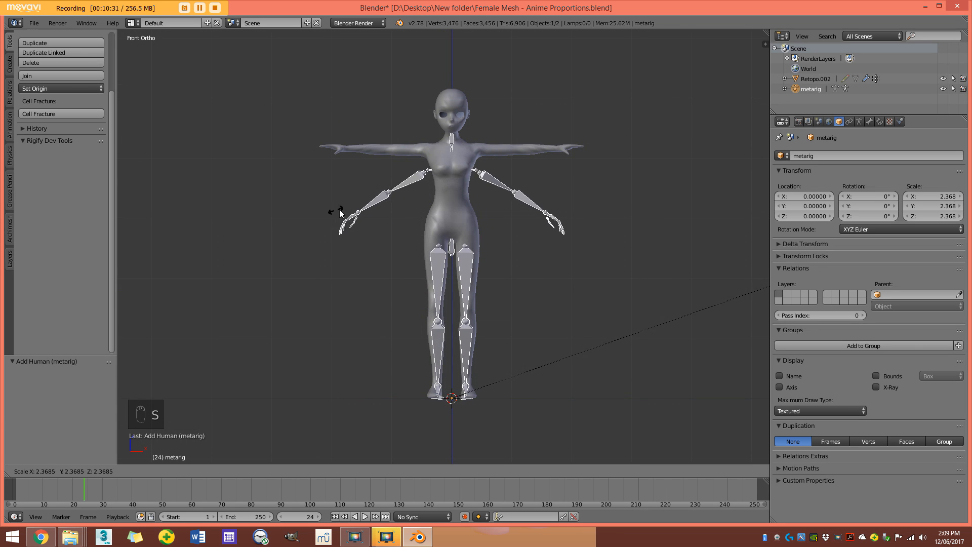
left_click(386, 205)
scroll(534, 163, "up", 2)
key("z")
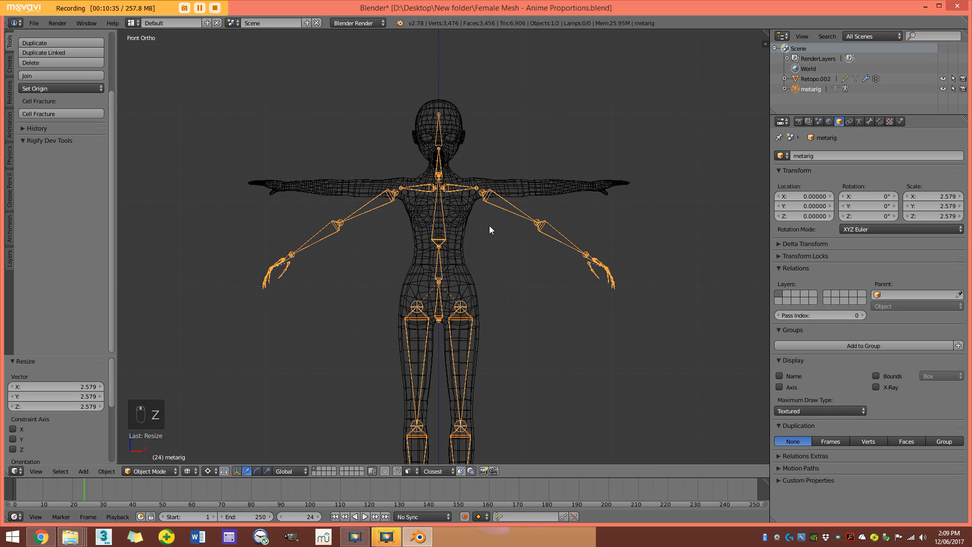
In the right side view, move the body mesh -0.190 along Y to line up with the metarig.
key("KP_3")
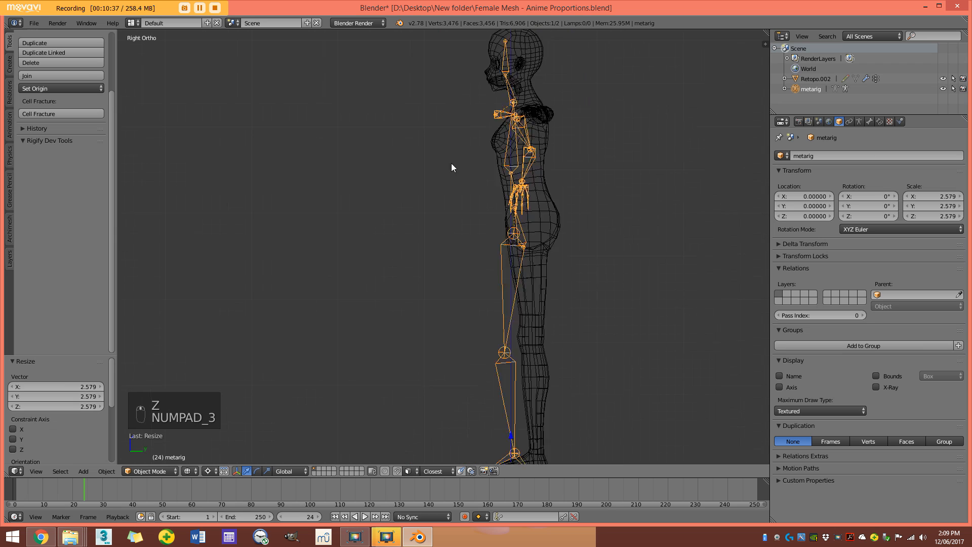
scroll(474, 354, "up", 1)
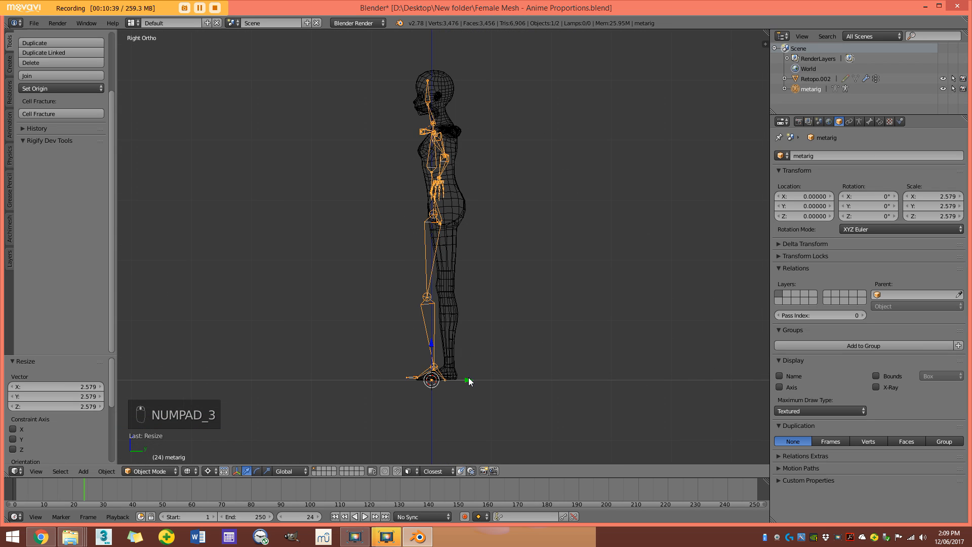
right_click(455, 298)
scroll(475, 223, "up", 3)
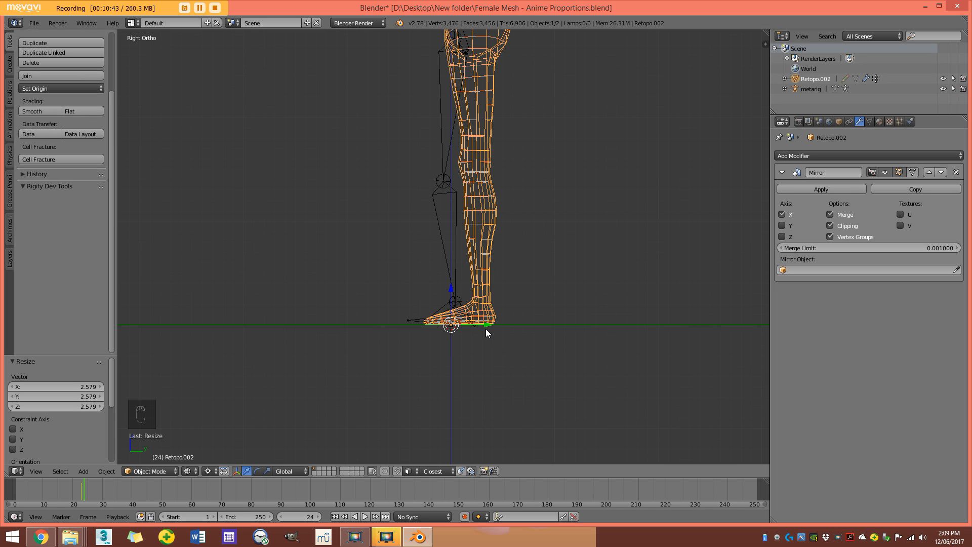
key("g")
key("y")
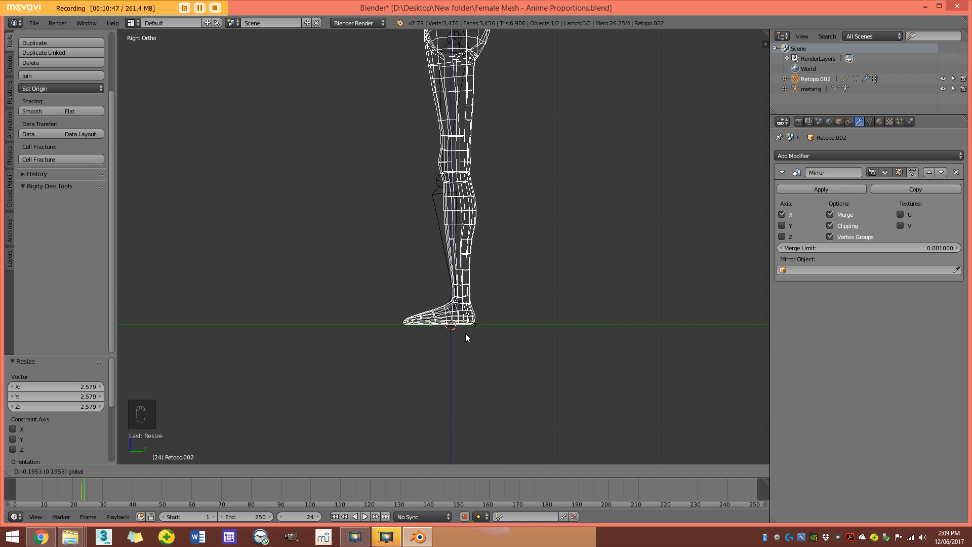
left_click(465, 333)
Select the metarig, show it in wireframe from the front and apply its scale.
scroll(456, 253, "down", 3)
middle_click_drag(458, 134, 448, 259, "shift")
mouse_move(445, 209)
middle_mouse_down()
mouse_move(508, 224)
mouse_move(591, 209)
mouse_move(506, 217)
middle_mouse_up()
key("z")
right_click(515, 203)
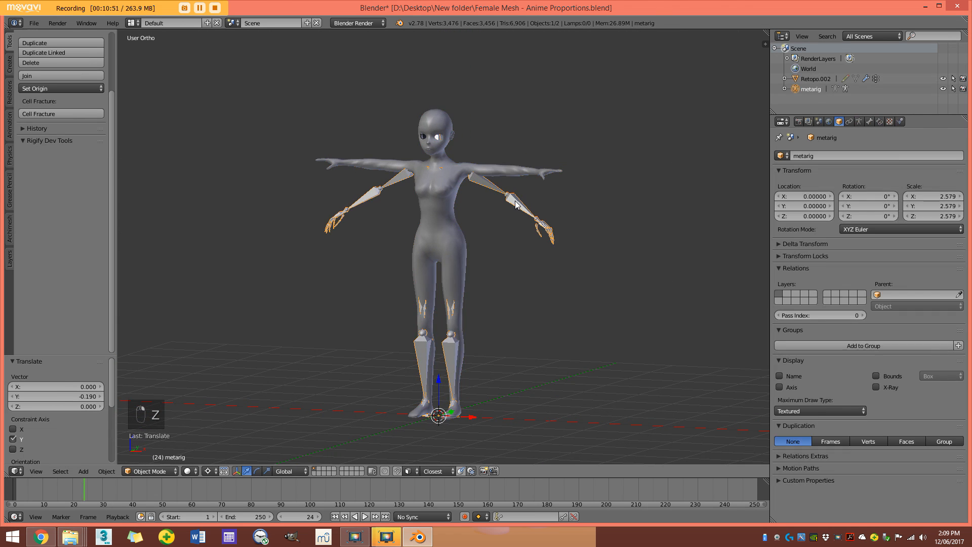
key("KP_1")
key("z")
scroll(511, 215, "up", 4)
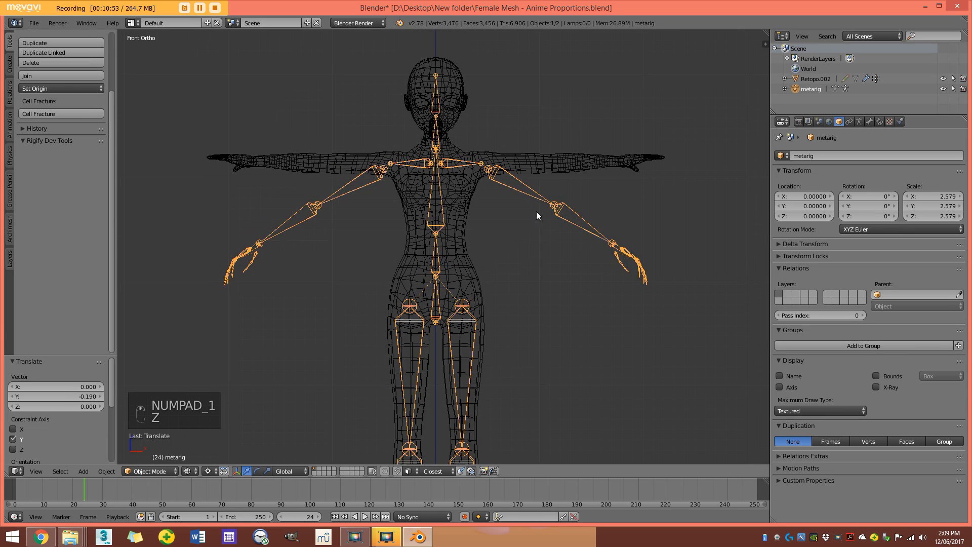
middle_click_drag(536, 211, 537, 219, "shift")
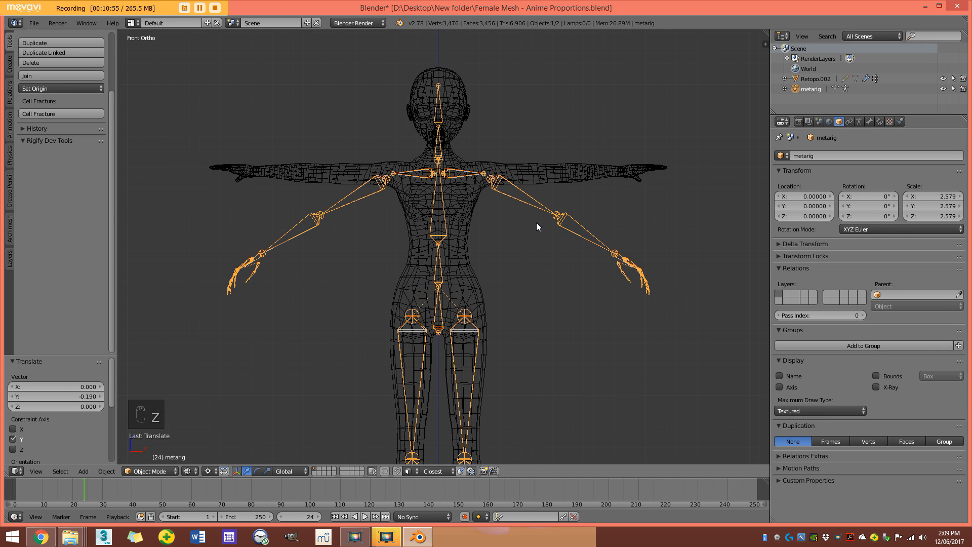
key("ctrl+a")
key("ctrl+a")
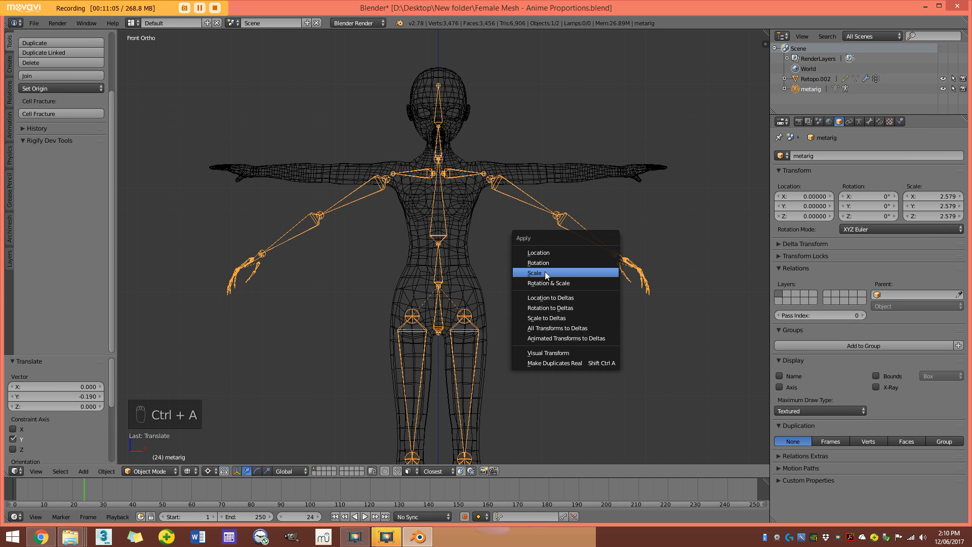
left_click(575, 272)
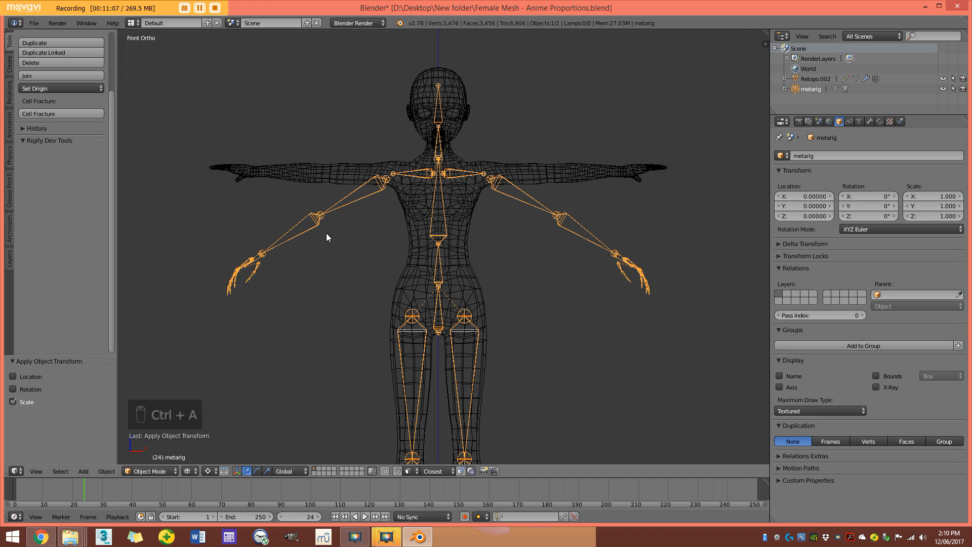
Open the metarig's armature data settings and enter Edit Mode on the metarig.
left_click(868, 120)
left_click(859, 122)
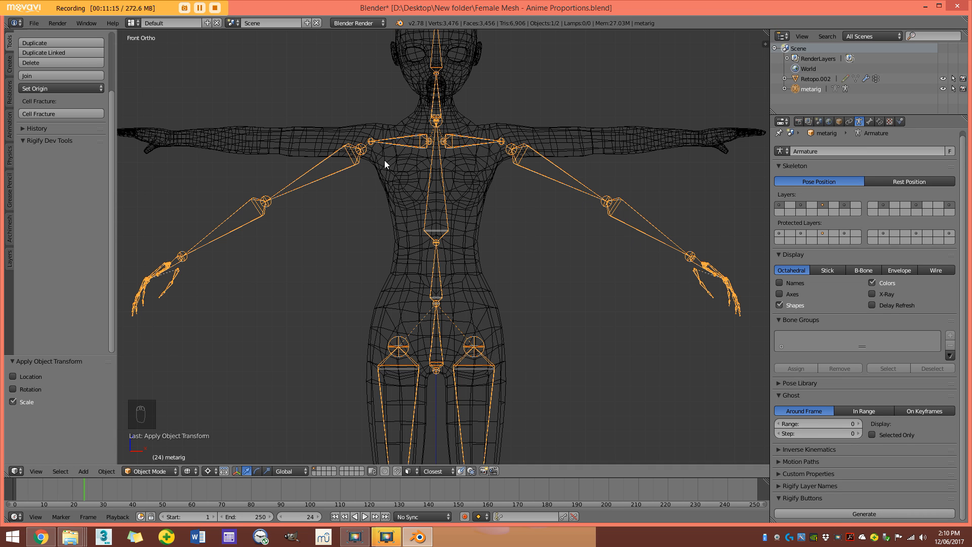
scroll(546, 158, "down", 3)
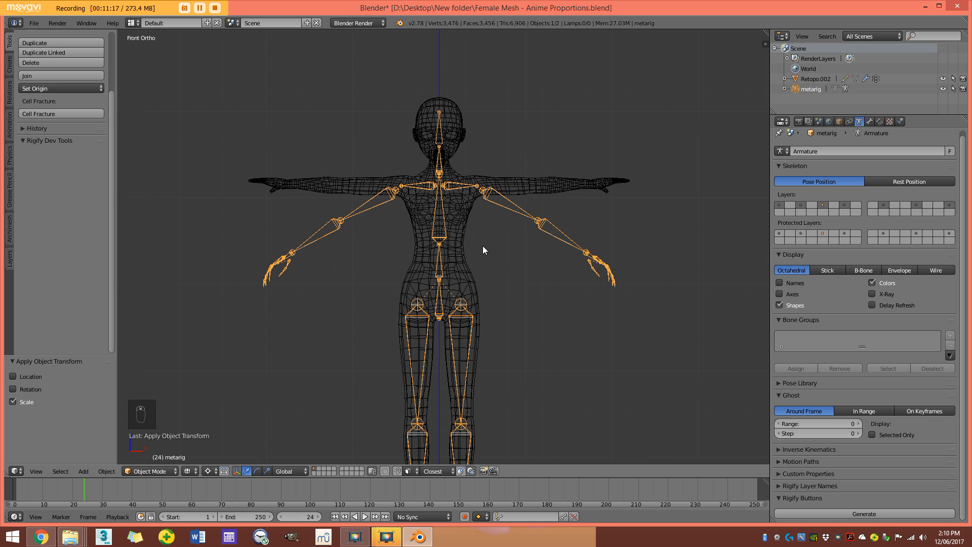
scroll(474, 265, "up", 2)
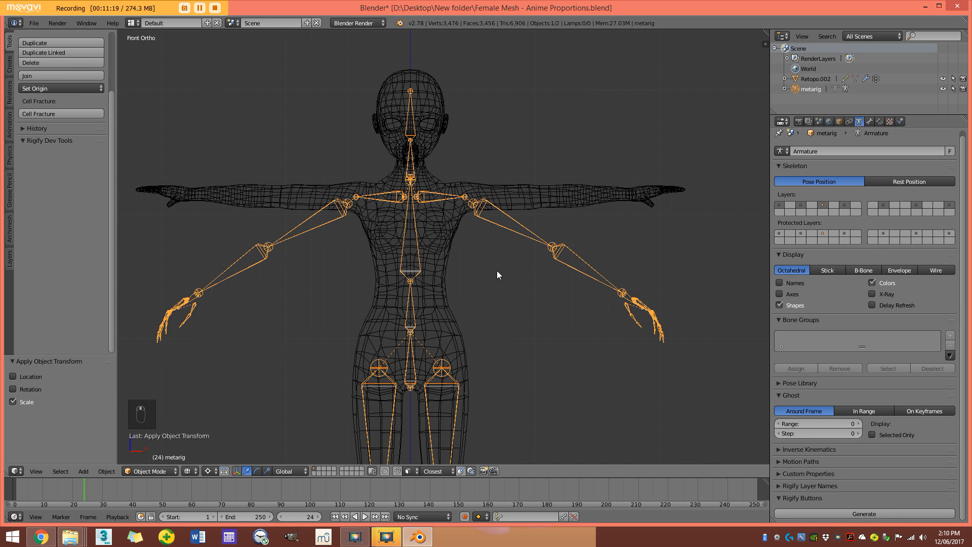
left_click(152, 471)
left_click(147, 448)
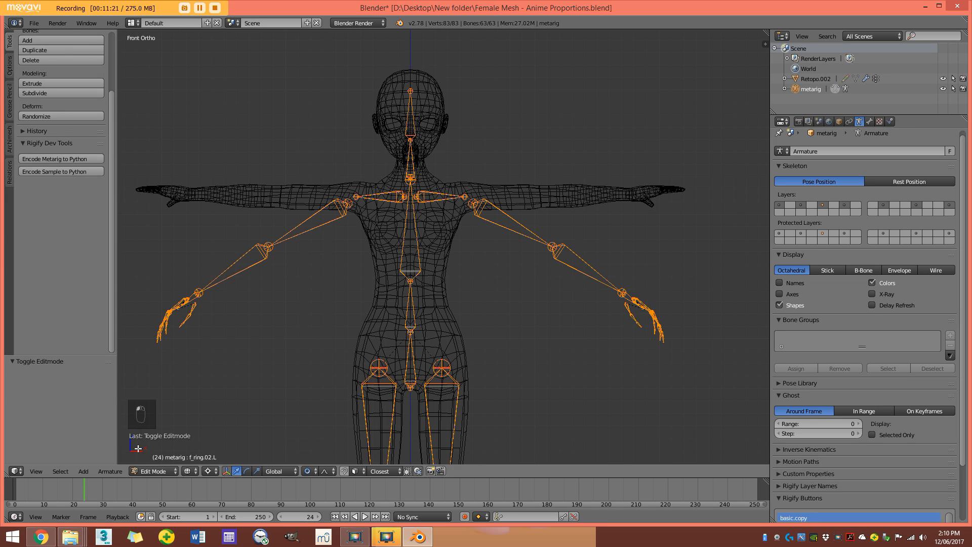
Switch to solid display and enable X-Ray and X-Axis Mirror for the metarig's armature.
key("z")
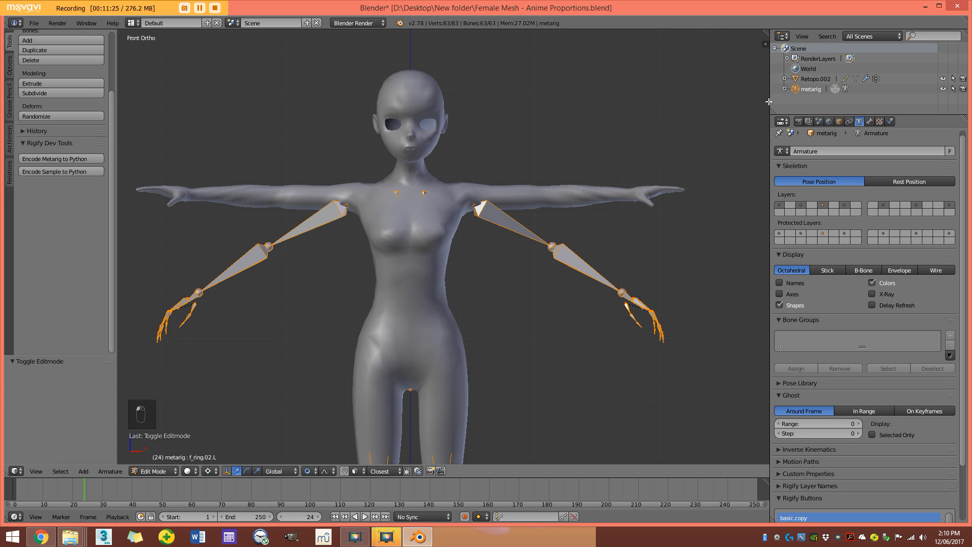
left_click_drag(769, 104, 734, 265)
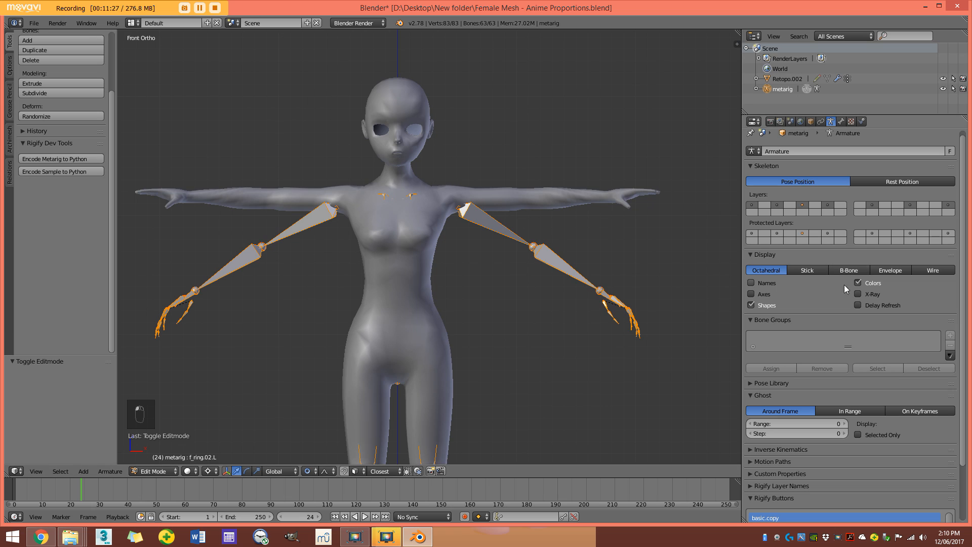
left_click(857, 293)
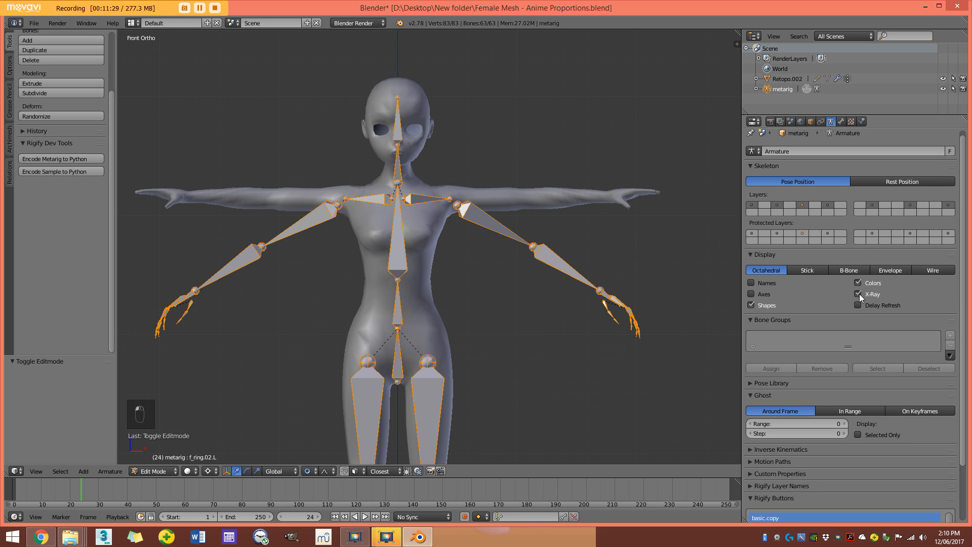
scroll(417, 295, "down", 2)
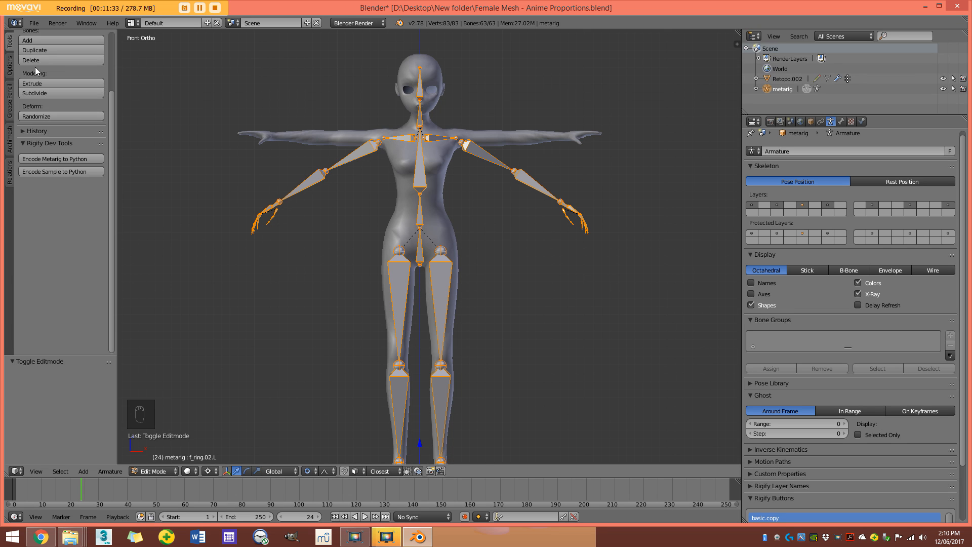
left_click(10, 65)
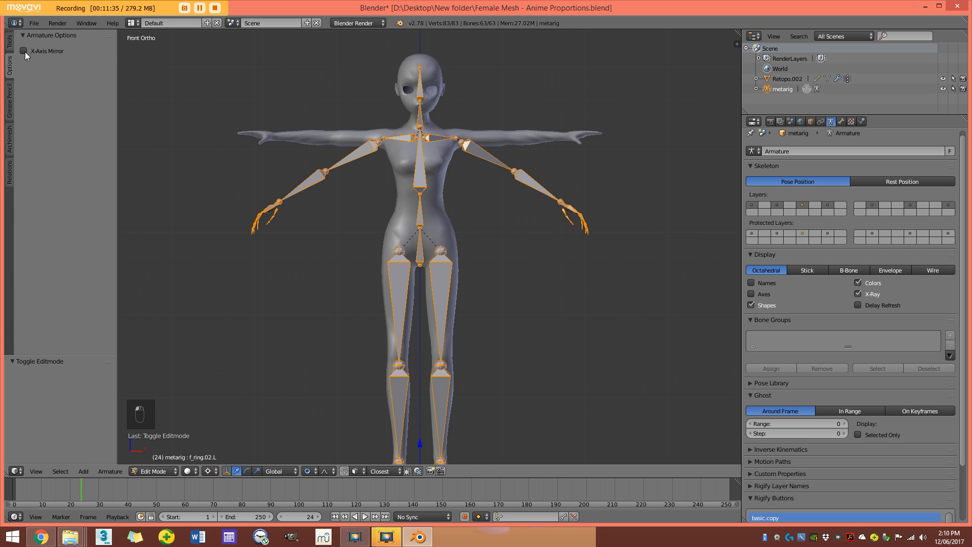
left_click(23, 50)
scroll(415, 146, "up", 1)
right_click(532, 153)
key("g")
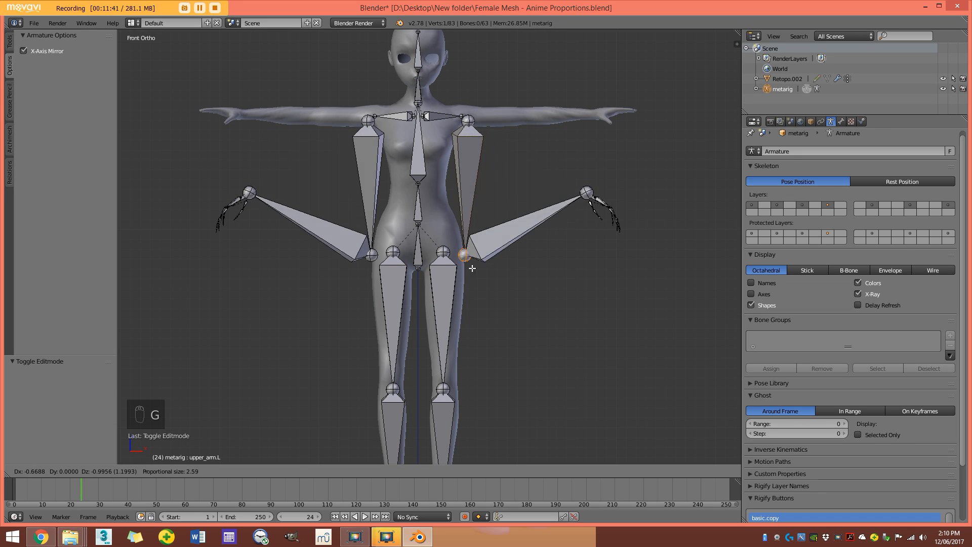
right_click(477, 267)
Turn off proportional editing and deselect all bones of the metarig.
scroll(436, 35, "up", 1)
middle_click_drag(440, 32, 439, 90, "shift")
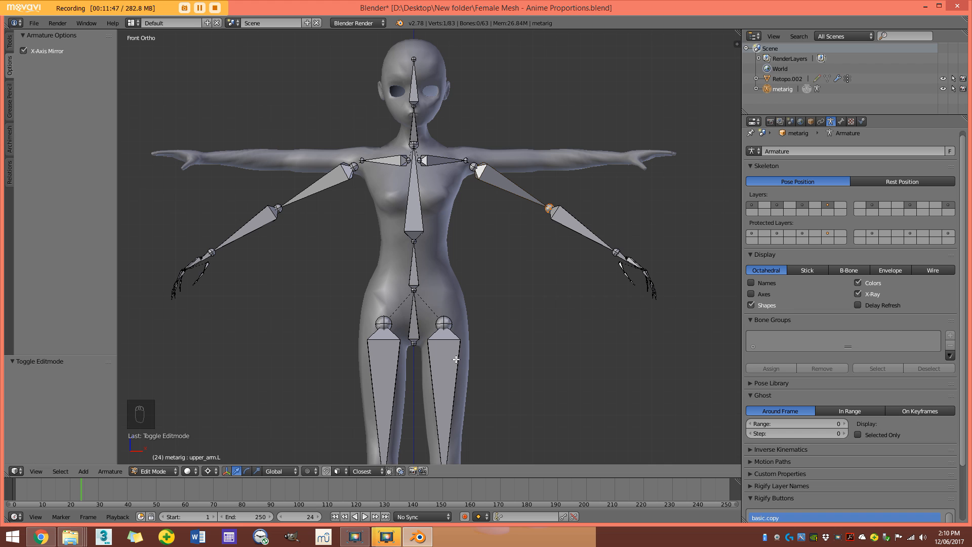
key("z")
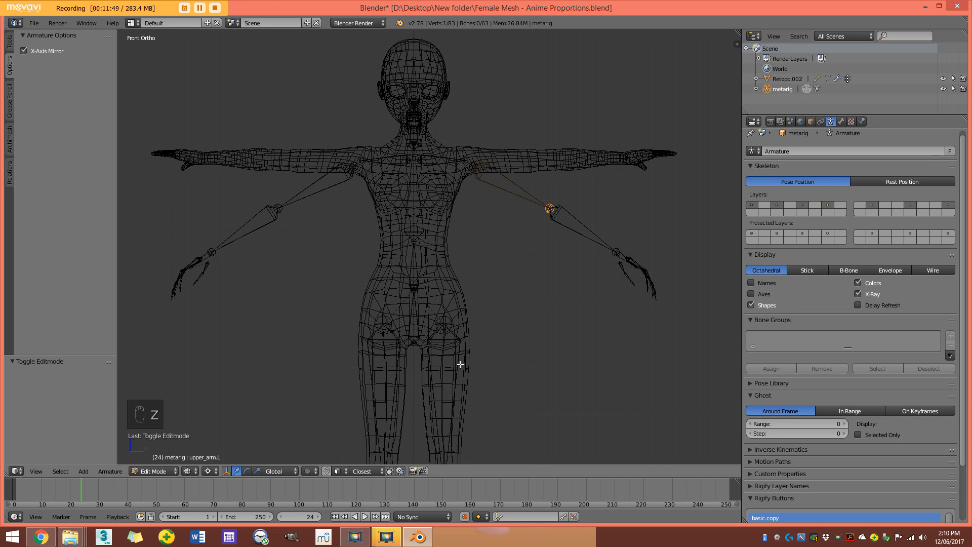
middle_click_drag(457, 369, 467, 384, "shift")
key("a")
key("z")
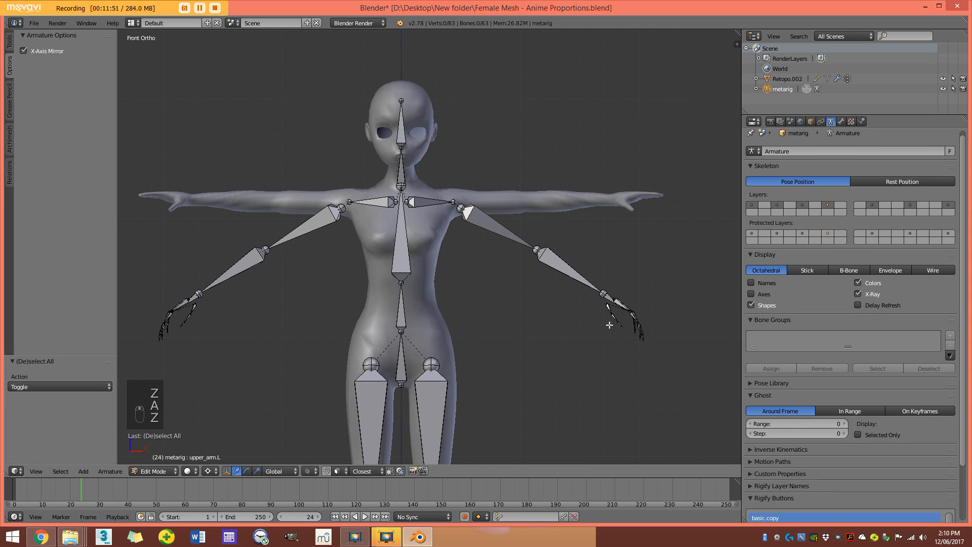
In the right side view, move the ankle joint 0.074 along Y and 0.044 along Z into the middle of the mesh ankle.
key("z")
key("KP_3")
key("z")
scroll(562, 344, "down", 1)
middle_click_drag(547, 355, 541, 148, "shift")
middle_click_drag(441, 332, 478, 191, "shift")
key("z")
scroll(465, 265, "up", 6)
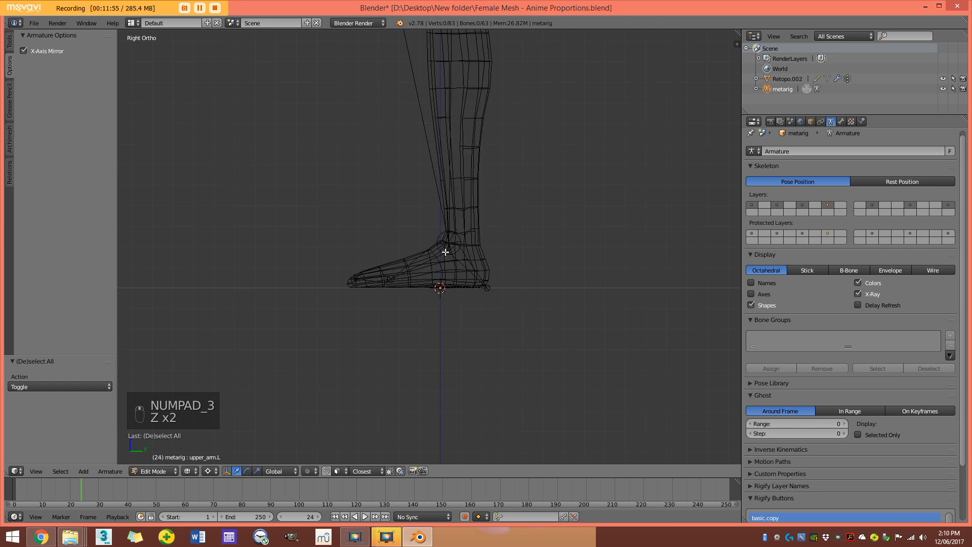
key("z")
key("z")
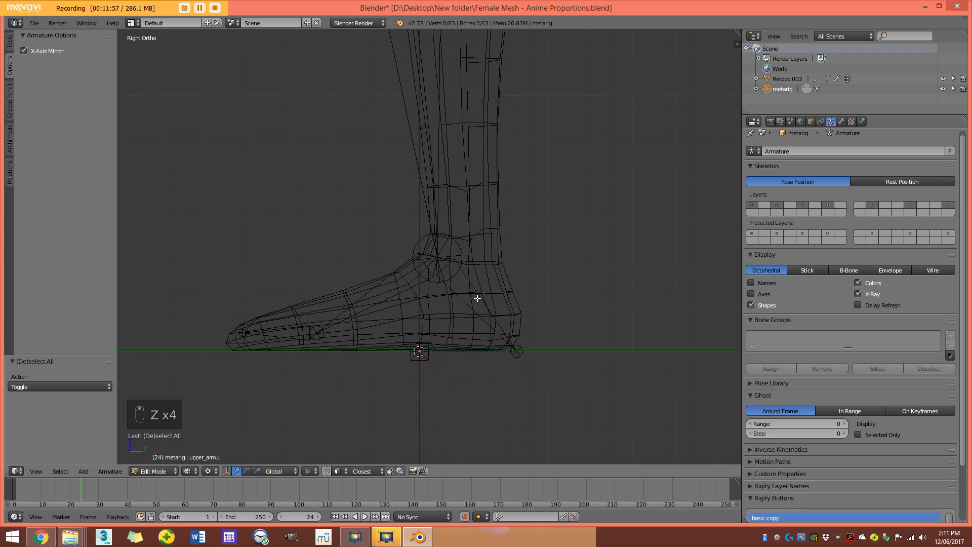
right_click(436, 250)
key("z")
scroll(436, 259, "up", 2)
key("z")
right_click(437, 260)
right_click(440, 263)
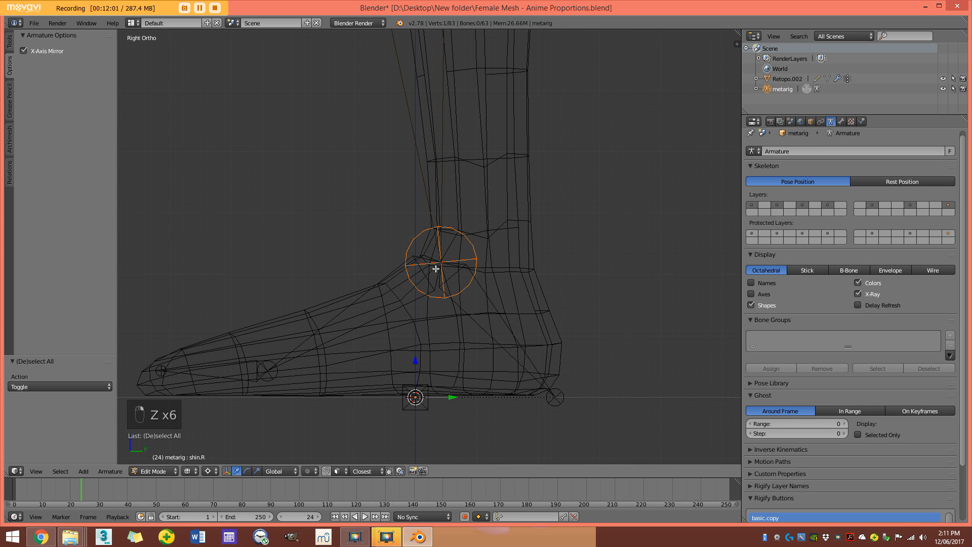
key("g")
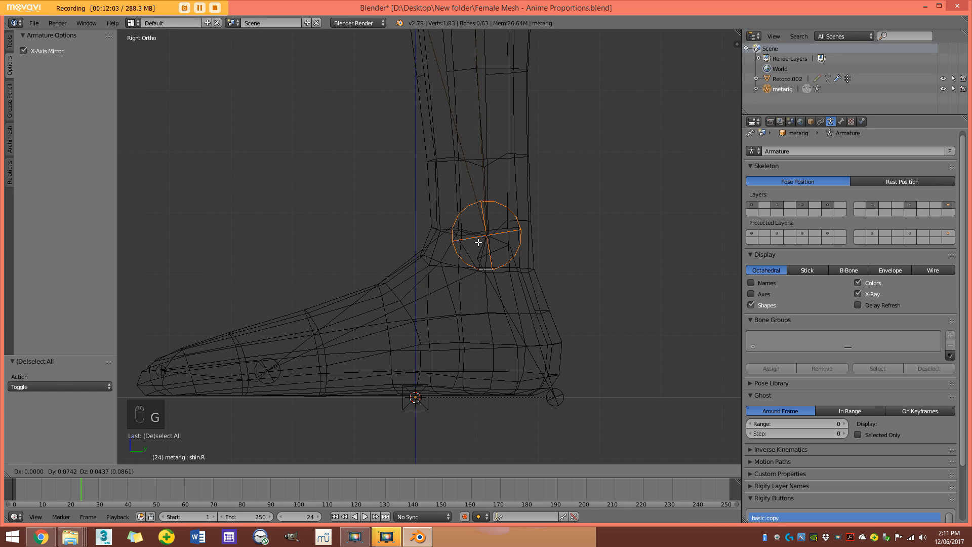
left_click(479, 242)
Move the joint between foot and toe bones 0.134 along Y and 0.043 along Z, and nudge it another 0.003 and 0.002.
middle_click_drag(405, 319, 441, 277, "shift")
right_click(303, 325)
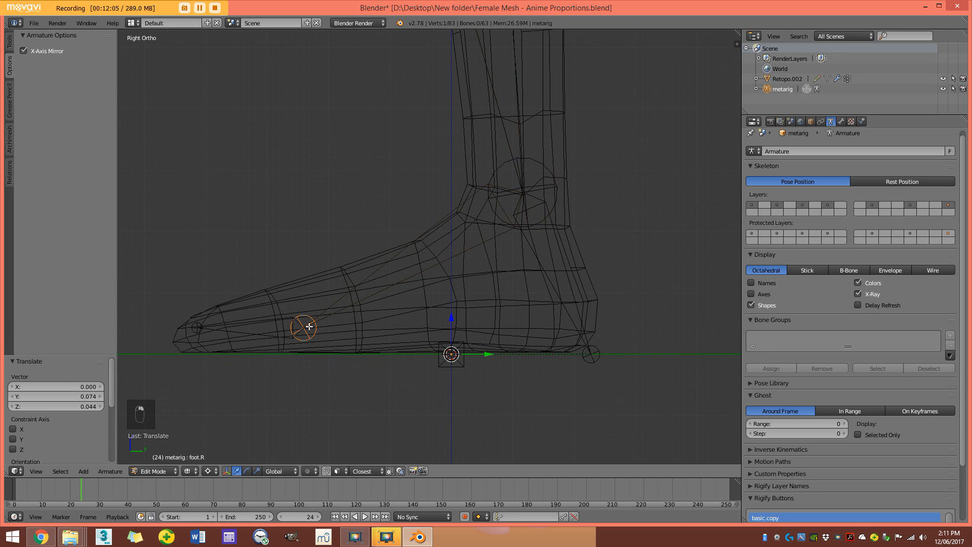
key("z")
key("g")
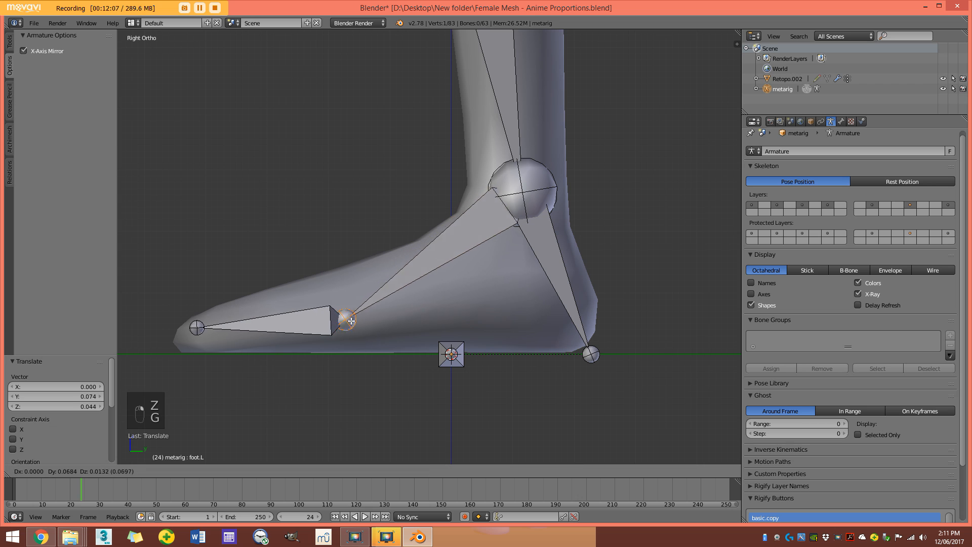
left_click(386, 303)
key("z")
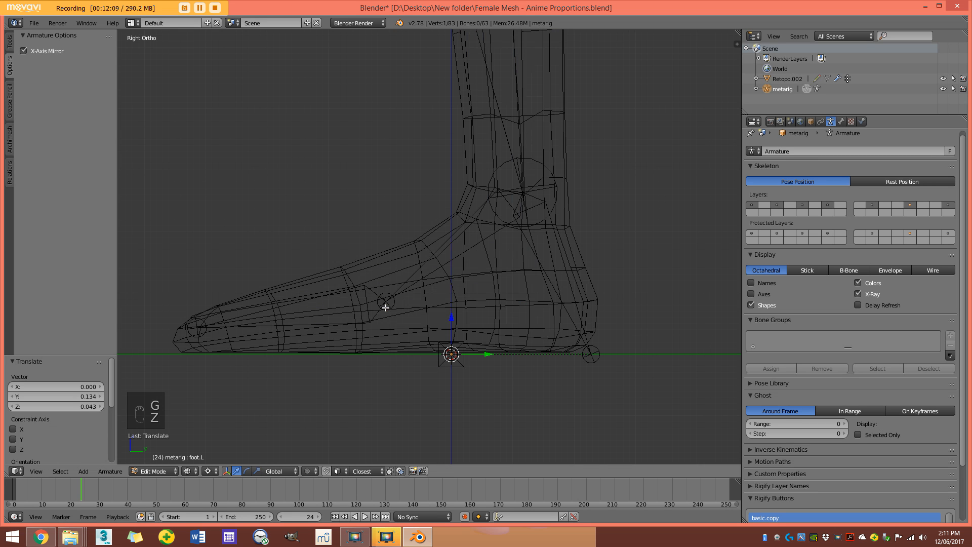
key("z")
key("z")
key("g")
left_click(390, 305)
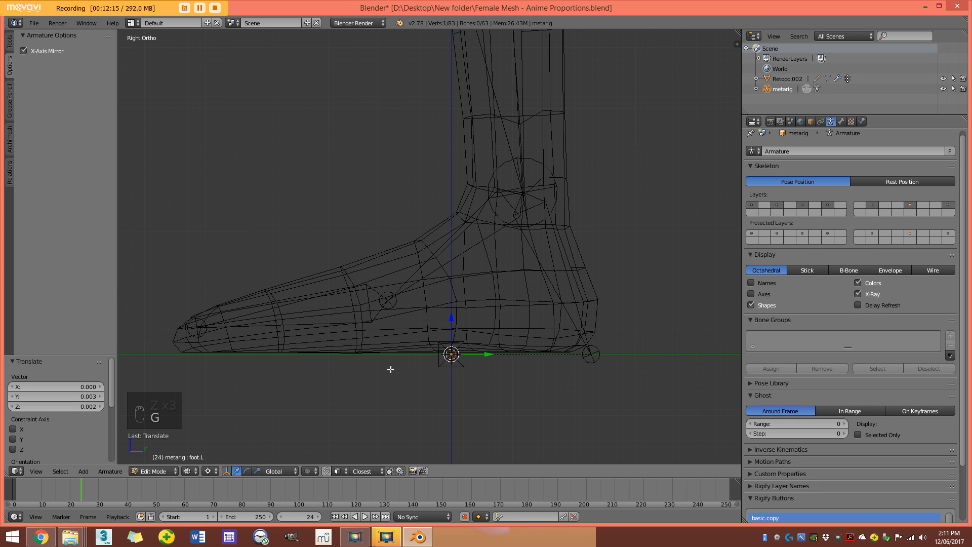
key("z")
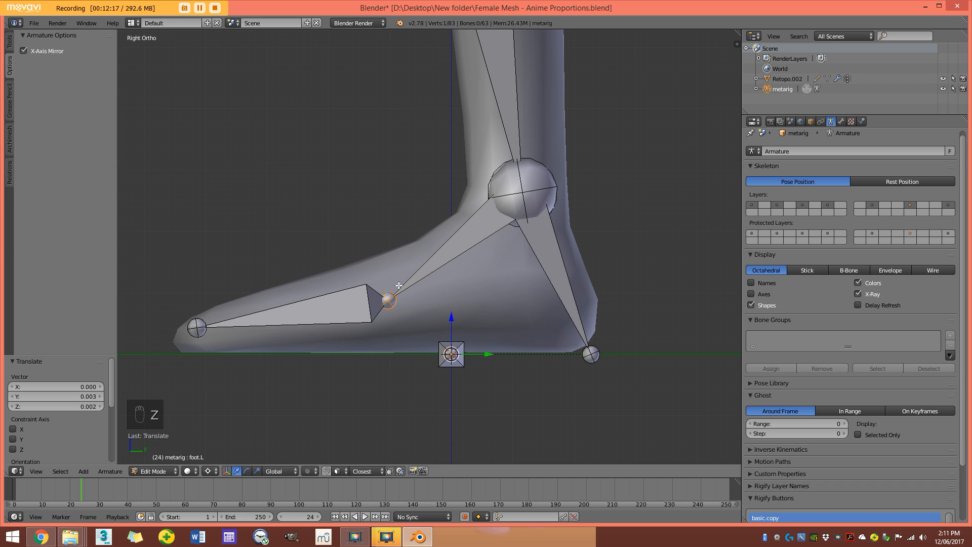
Add one unslid loop cut around the body mesh's foot beside the joint between foot and toe bones.
key("Tab")
right_click(383, 259)
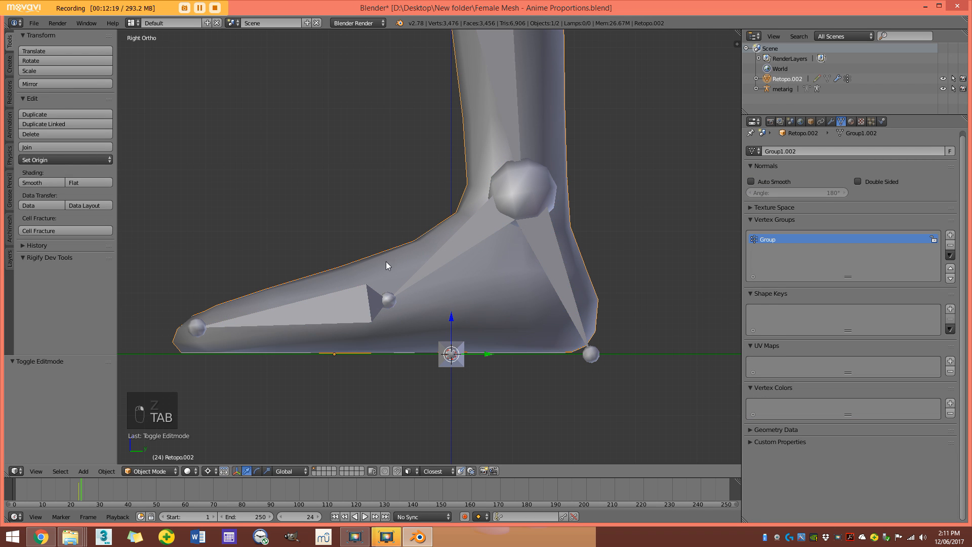
key("Tab")
key("ctrl+r")
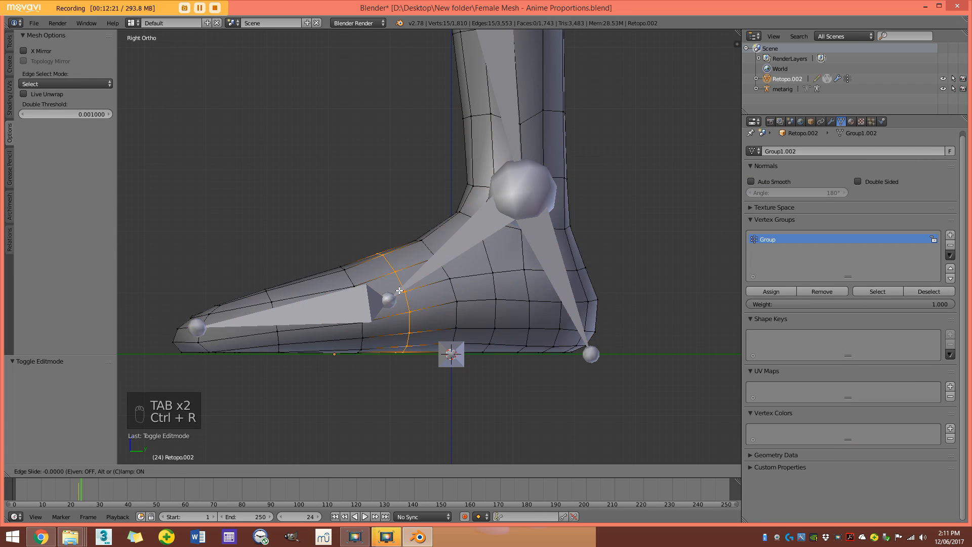
left_click(399, 292)
right_click(399, 292)
scroll(407, 300, "up", 1)
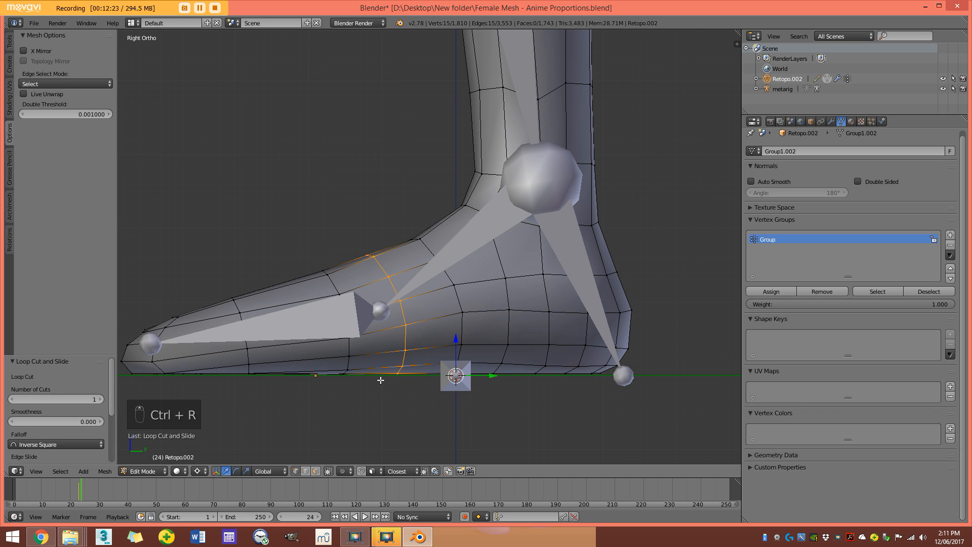
key("Tab")
Return to editing the metarig and move the joint between foot and toe bones 0.014 along Y and 0.012 along Z.
right_click(451, 238)
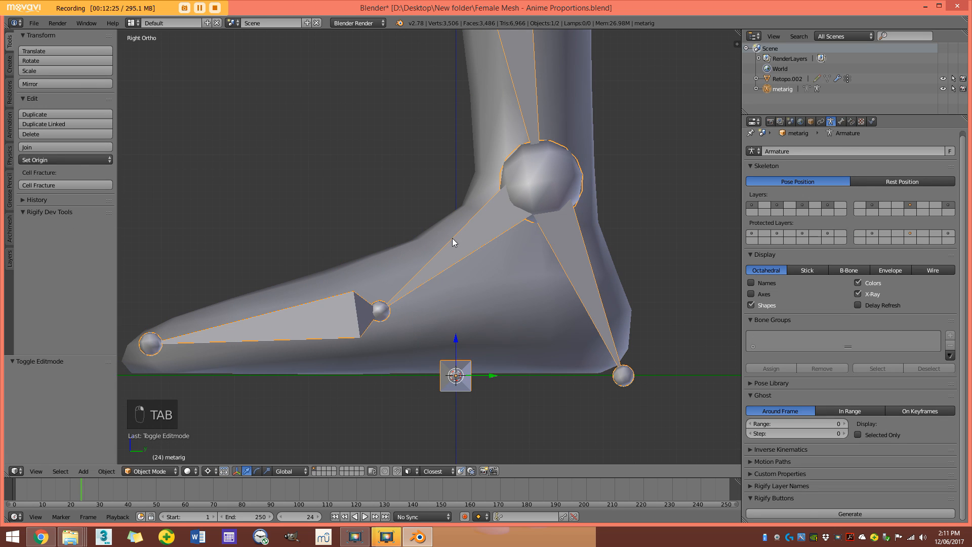
key("Tab")
key("z")
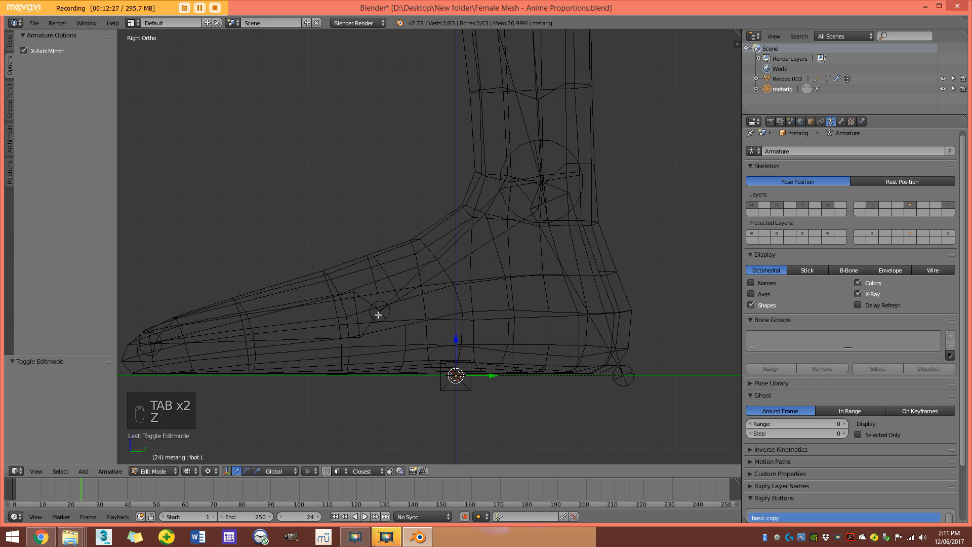
key("g")
left_click(391, 306)
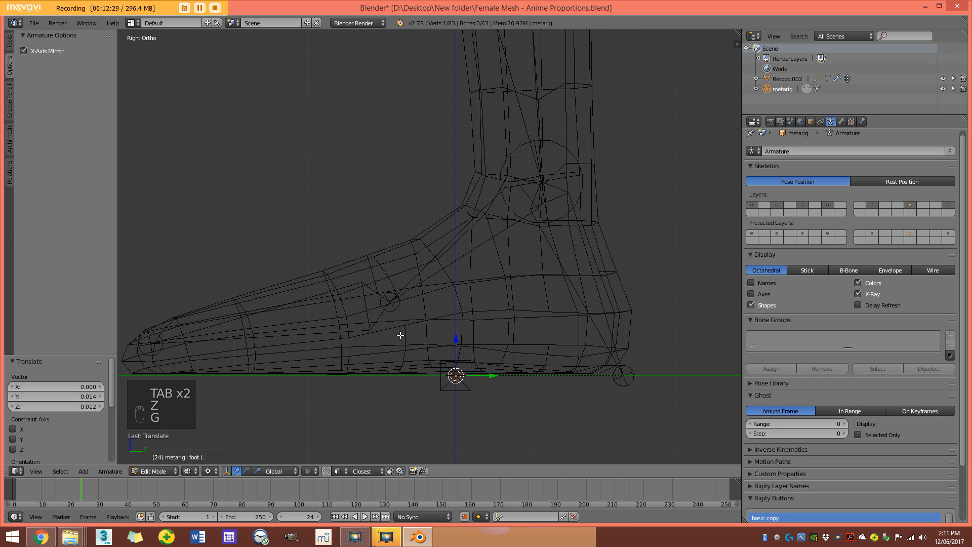
scroll(447, 345, "down", 3)
key("z")
Move the heel bone's tip -0.021 along Y and 0.039 along Z to sit inside the mesh heel.
scroll(546, 325, "up", 2)
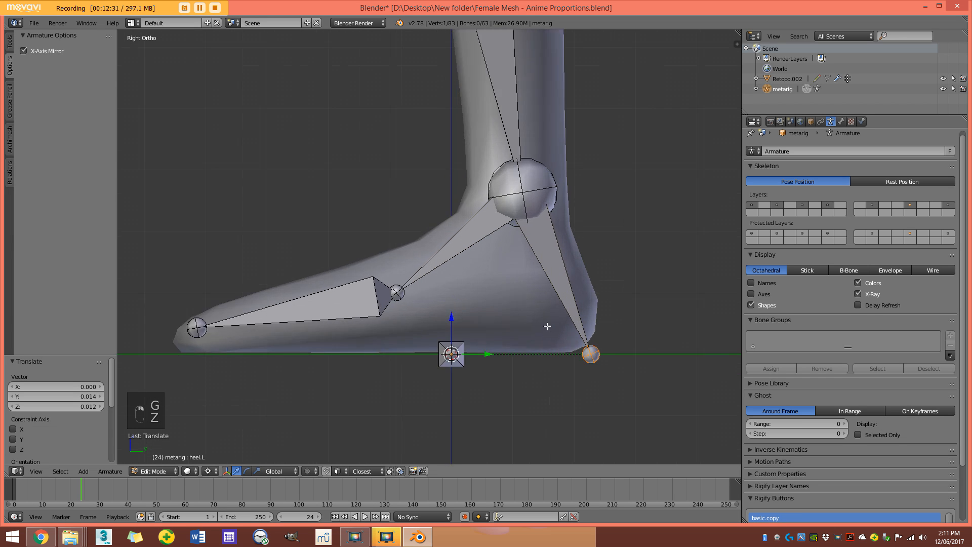
key("z")
right_click(592, 357)
key("g")
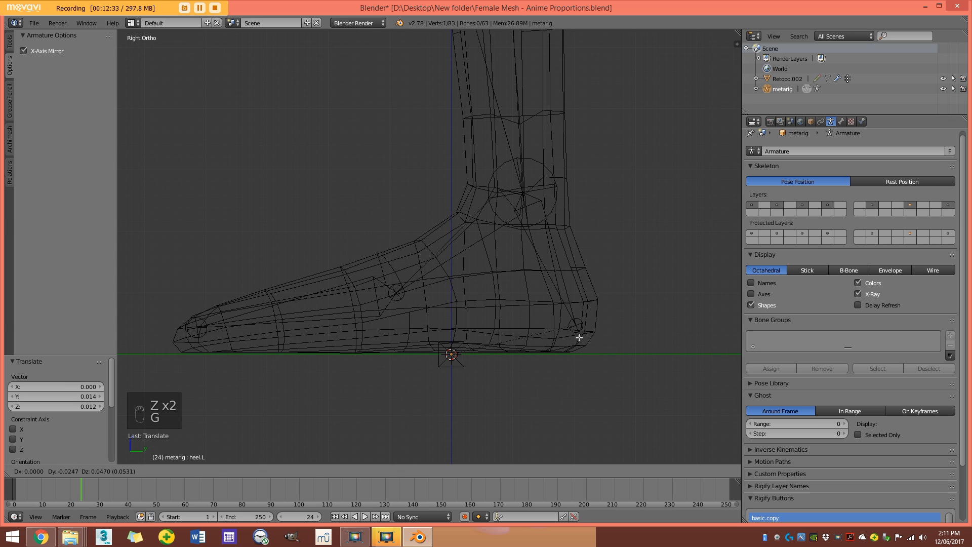
left_click(580, 339)
key("z")
Move the knee joint 0.060 along Y and 0.193 along Z to align with the mesh knee in wireframe display.
scroll(581, 324, "down", 6)
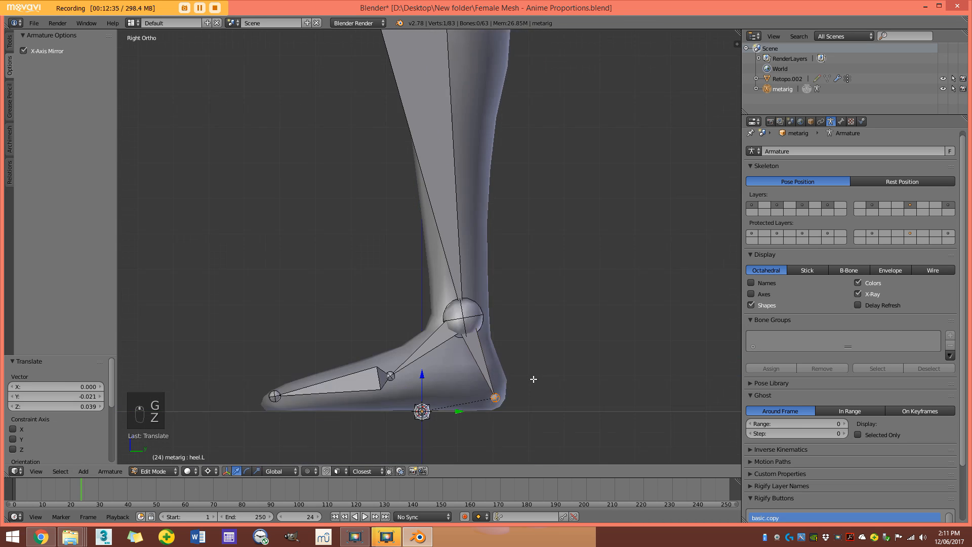
scroll(453, 307, "up", 3)
right_click(409, 228)
key("z")
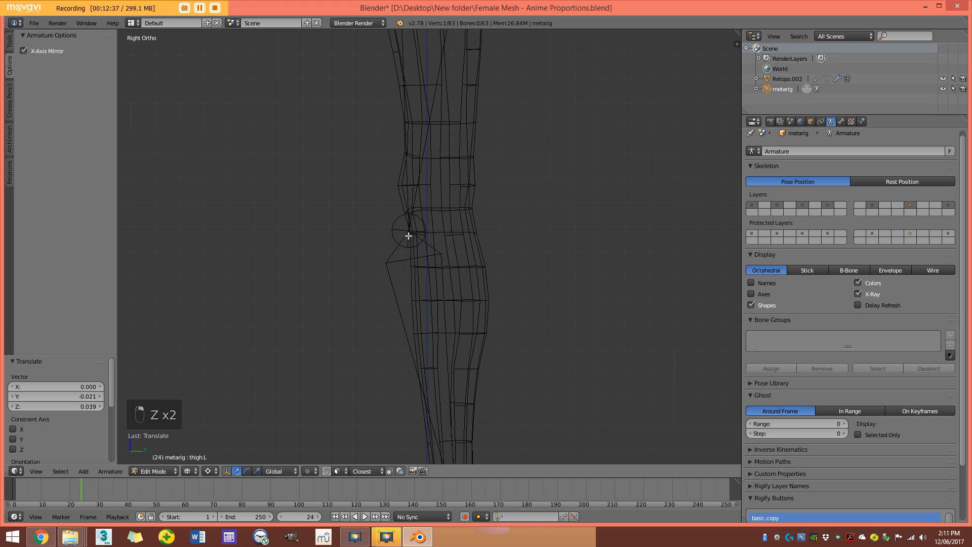
key("g")
left_click(435, 232)
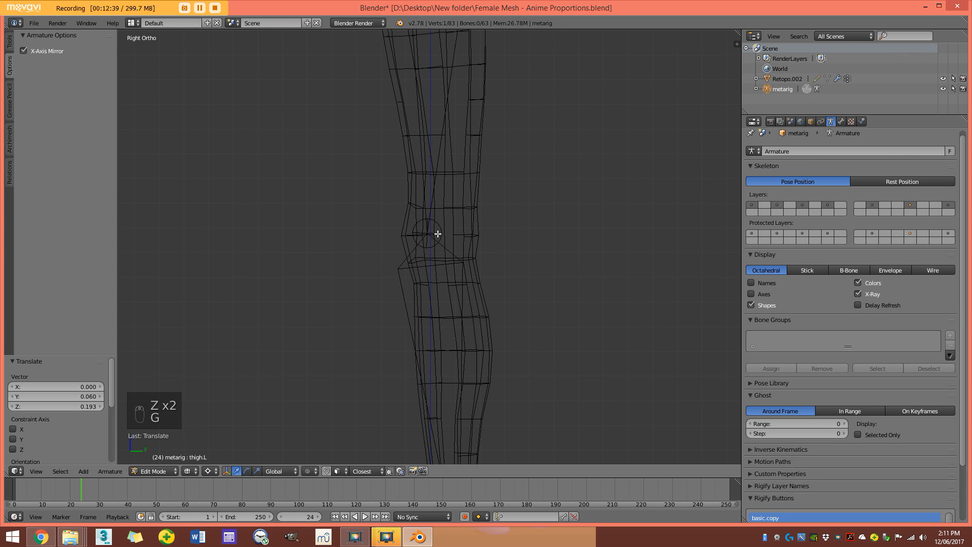
Nudge the knee joint -0.007 along Y and -0.004 along Z in solid display.
key("z")
scroll(431, 263, "up", 8)
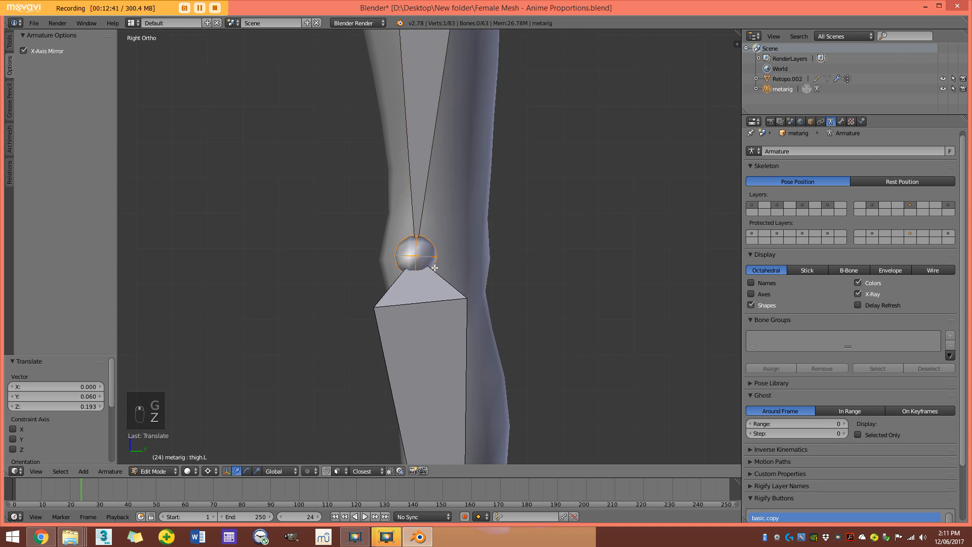
key("g")
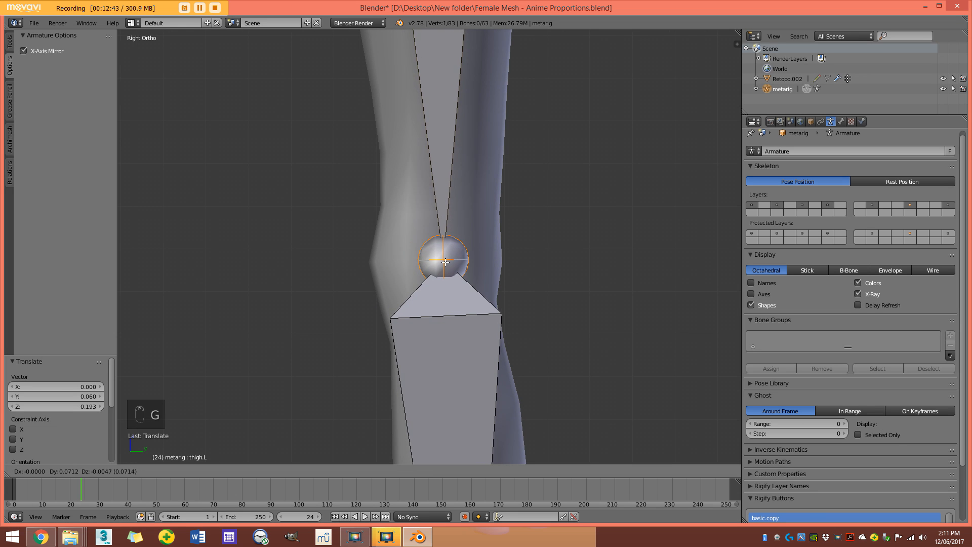
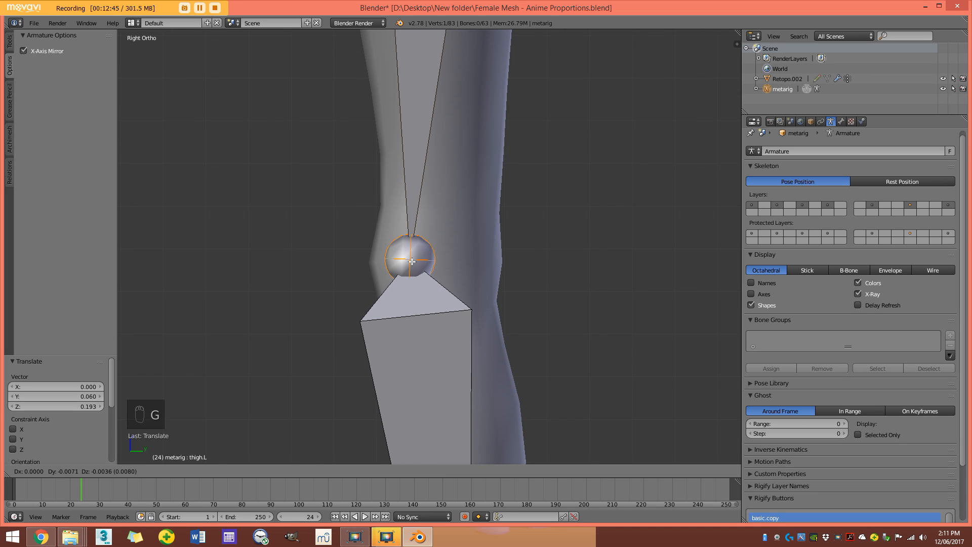
left_click(409, 261)
scroll(389, 399, "down", 2)
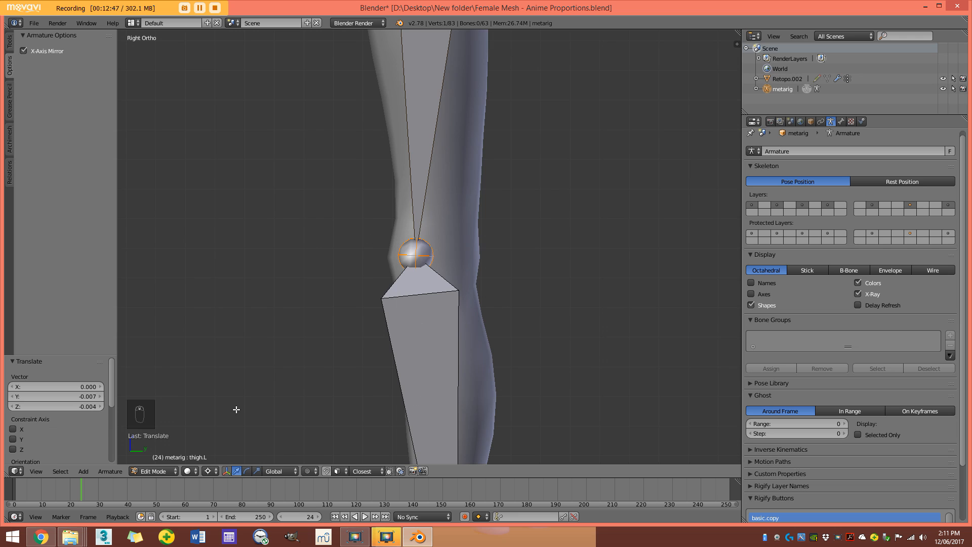
Set the pivot point to Median Point and move the left thigh bone's top joint 0.010 along Y.
left_click(210, 472)
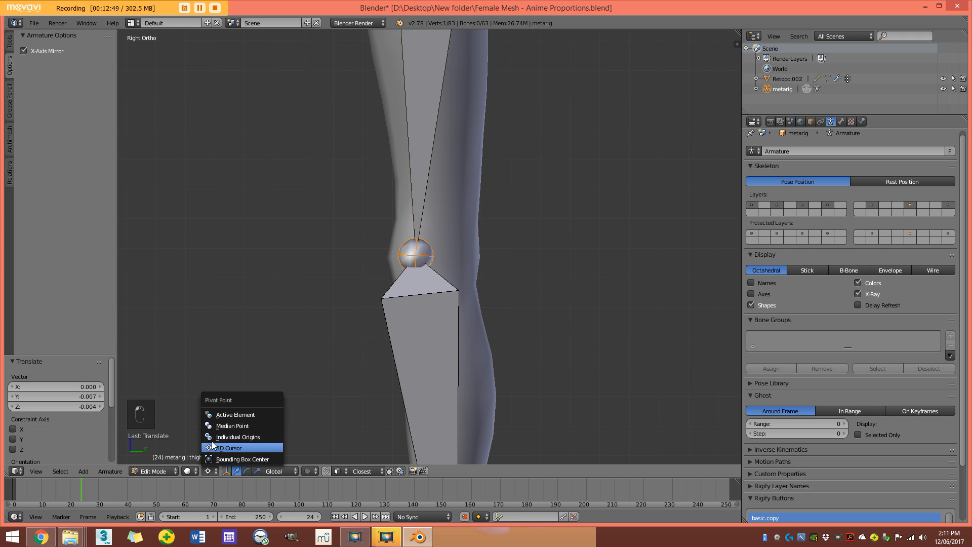
left_click(268, 425)
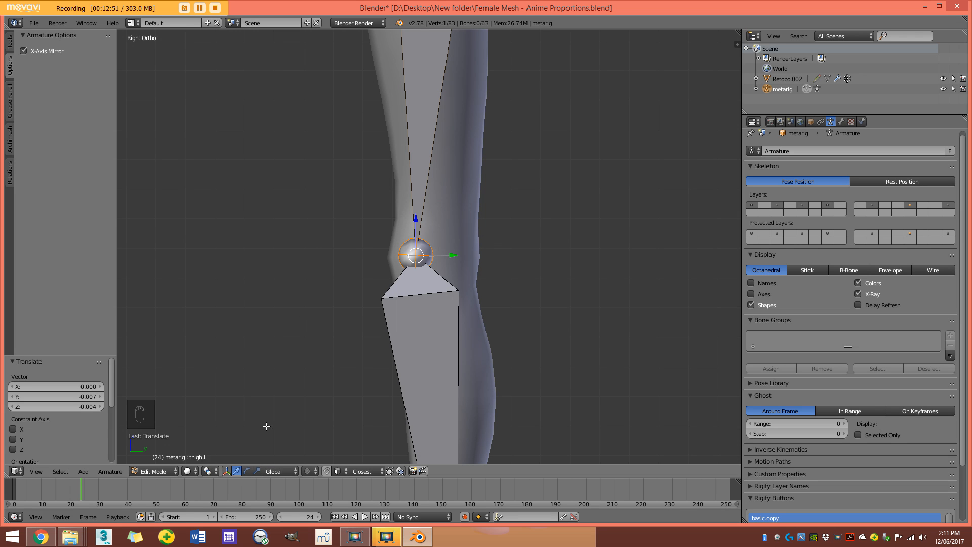
scroll(373, 325, "down", 5)
middle_click_drag(388, 309, 329, 296)
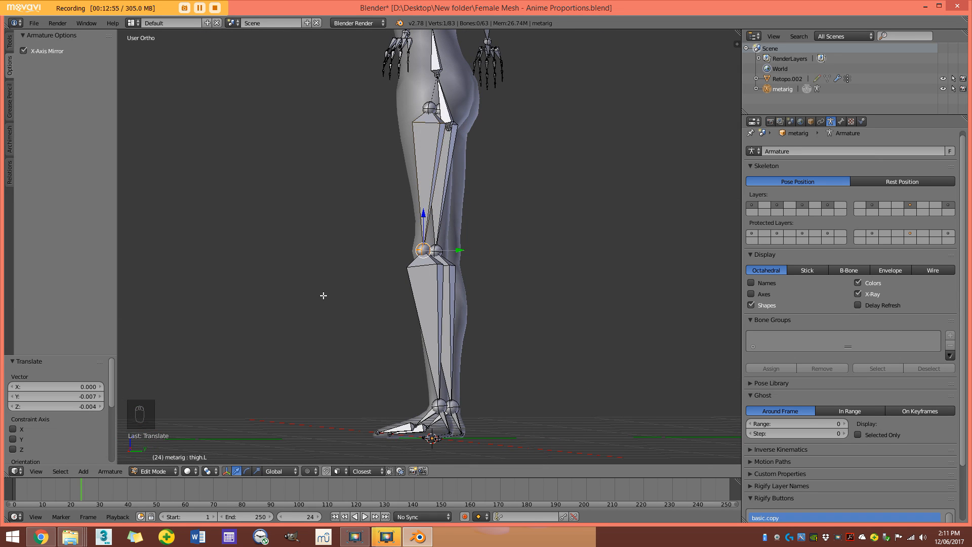
key("KP_3")
scroll(321, 330, "up", 6)
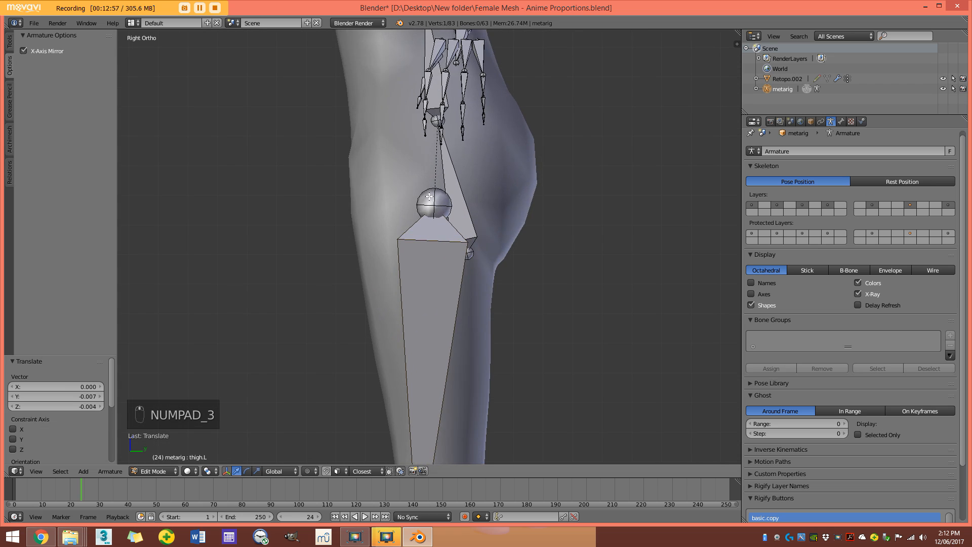
key("z")
mouse_move(464, 207)
left_mouse_down()
mouse_move(453, 211)
mouse_move(469, 211)
left_mouse_up()
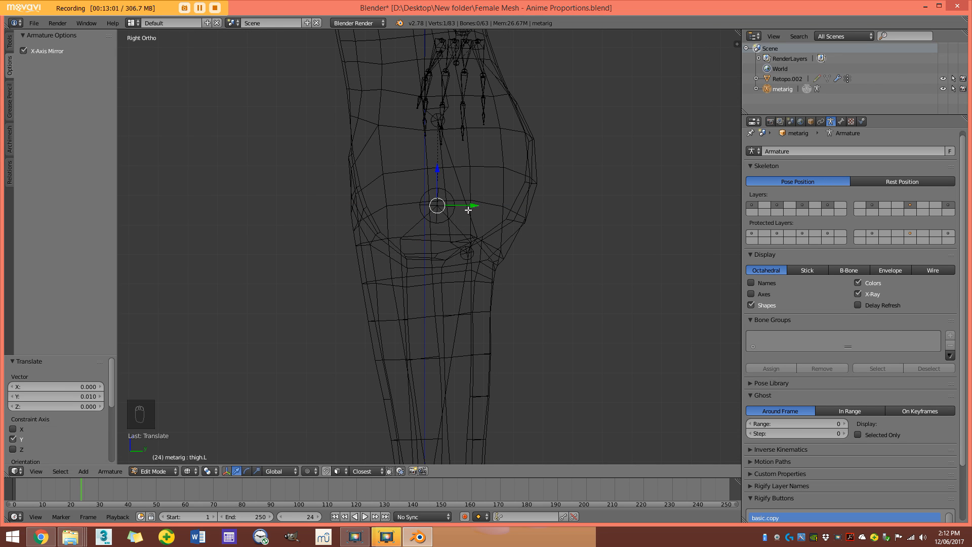
Try to move the left knee joint -0.060 along X in the front view.
key("KP_1")
key("z")
scroll(472, 213, "down", 6)
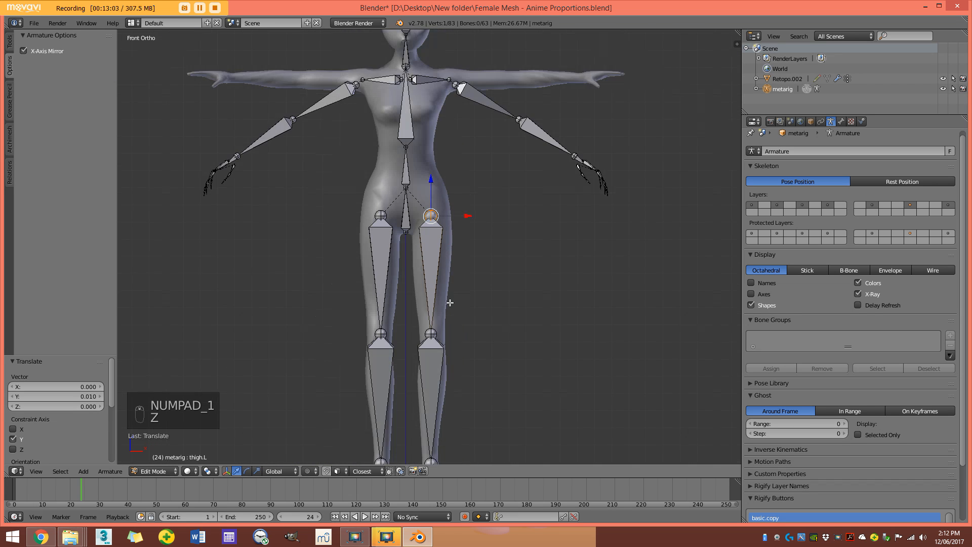
scroll(464, 175, "up", 2)
scroll(463, 217, "up", 2)
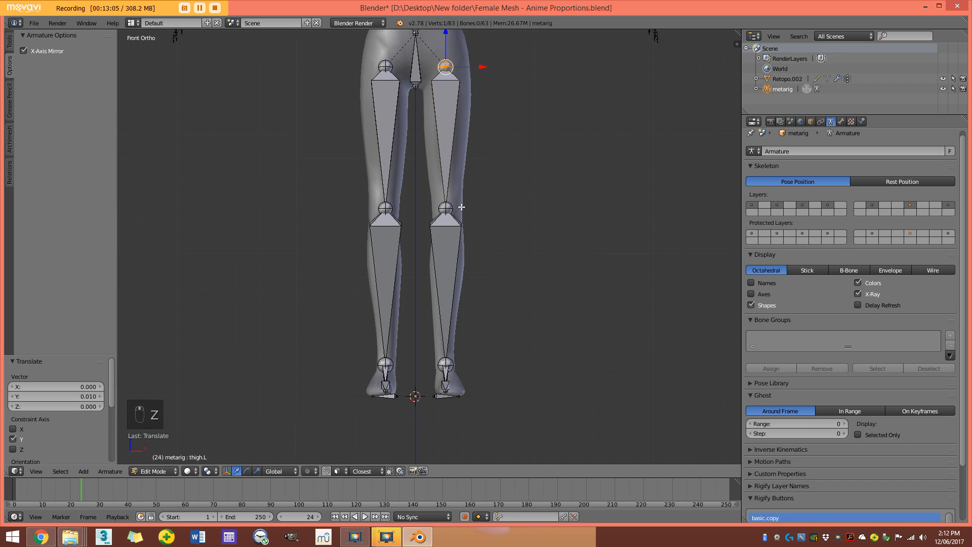
right_click(462, 254)
mouse_move(479, 254)
left_mouse_down()
mouse_move(514, 250)
mouse_move(472, 247)
left_mouse_up()
scroll(480, 257, "up", 5)
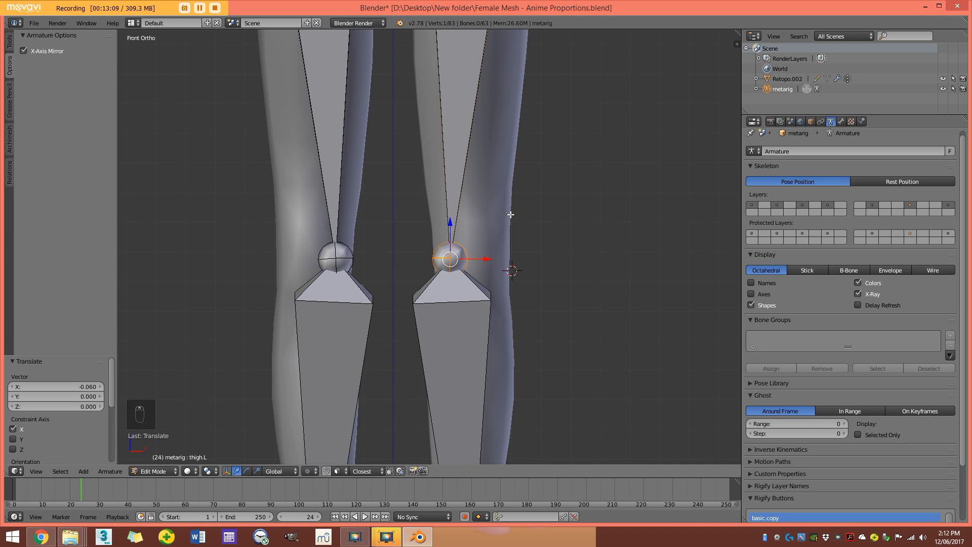
scroll(429, 344, "down", 4)
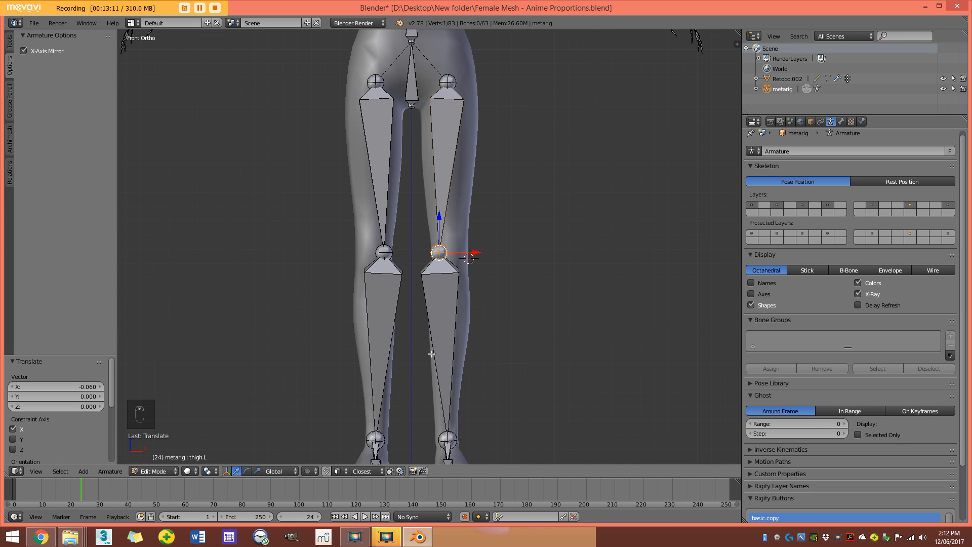
key("ctrl+z")
Select the left thigh bone's top joint and raise it 0.013 along Z within the mesh hip.
scroll(446, 202, "down", 4)
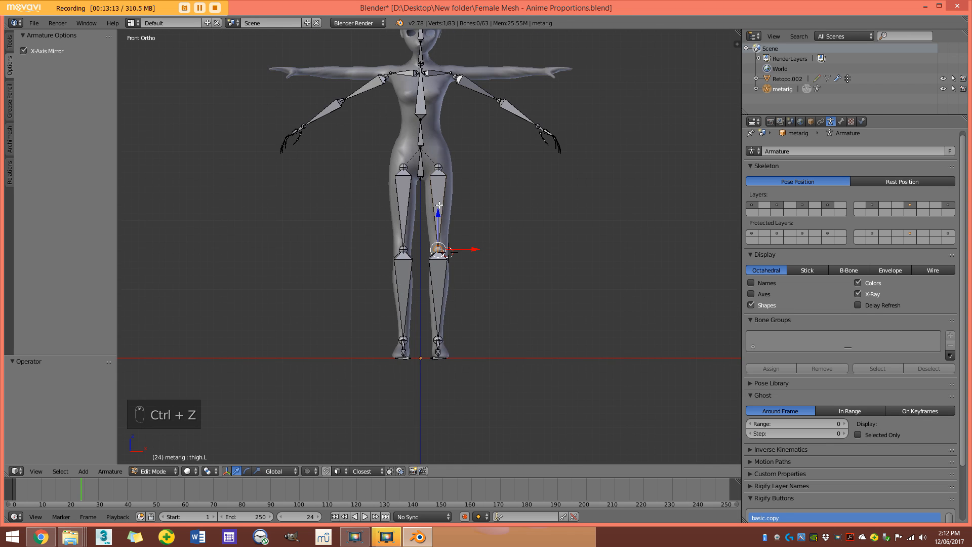
scroll(435, 248, "up", 3)
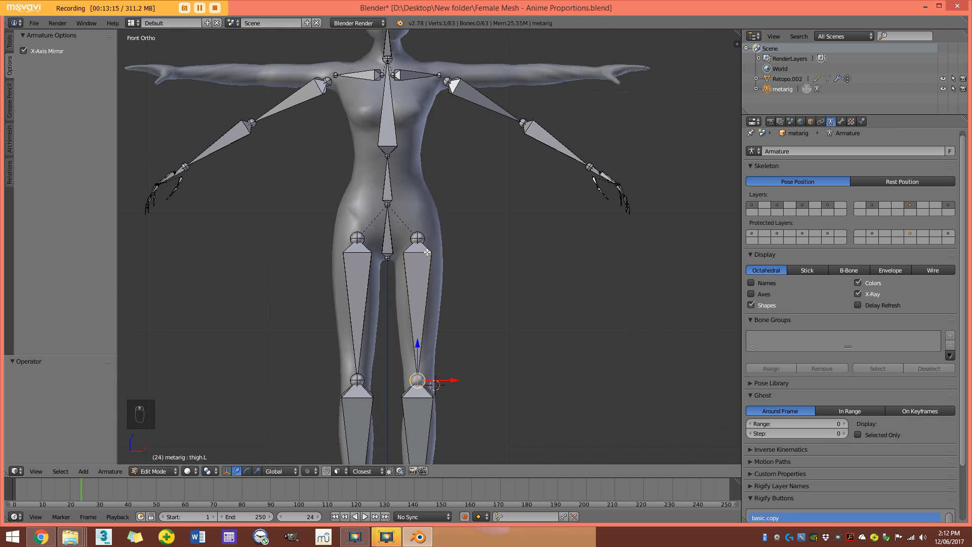
scroll(400, 226, "up", 5)
middle_click_drag(376, 221, 394, 249, "shift")
scroll(408, 236, "up", 3)
key("z")
scroll(423, 246, "down", 4)
right_click(415, 250)
key("z")
middle_click_drag(415, 213, 434, 175, "shift")
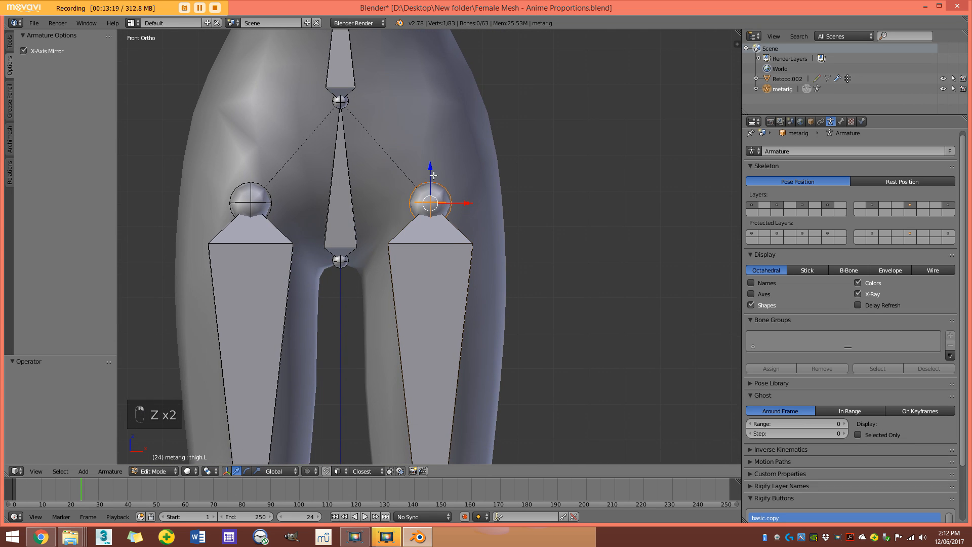
left_click_drag(434, 165, 443, 225)
key("ctrl+z")
scroll(445, 227, "up", 2)
key("z")
left_click_drag(433, 166, 433, 159)
scroll(357, 281, "down", 2)
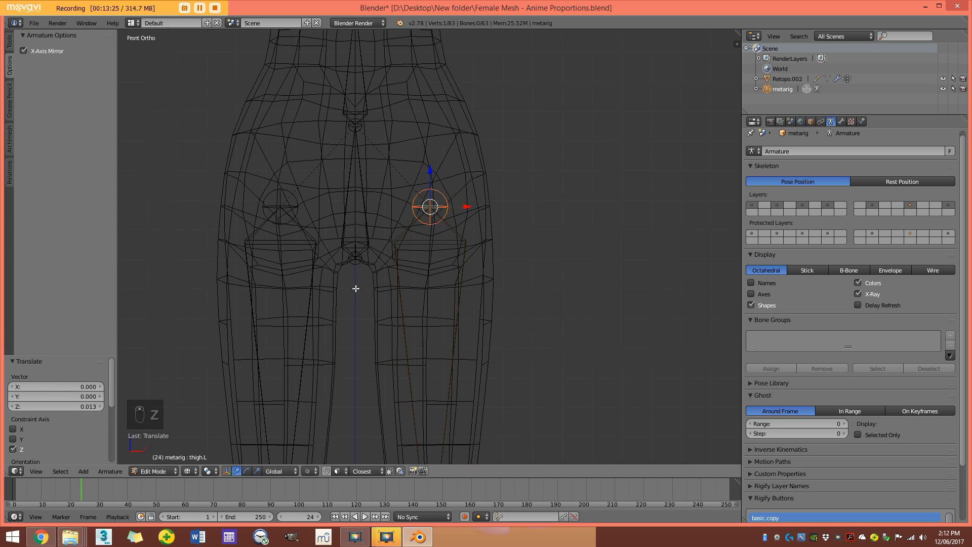
Lower the left thigh bone's top joint by -0.008 along Z.
key("z")
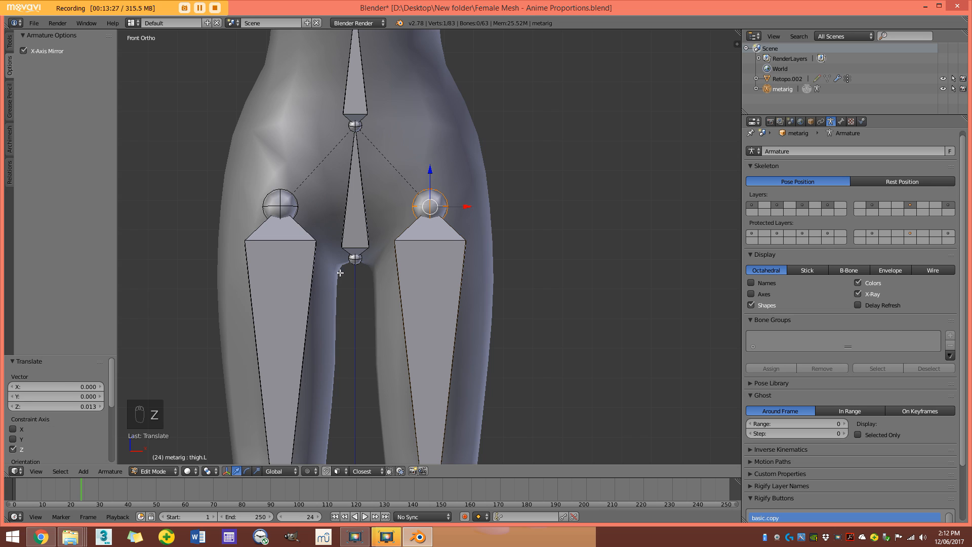
scroll(413, 256, "up", 3)
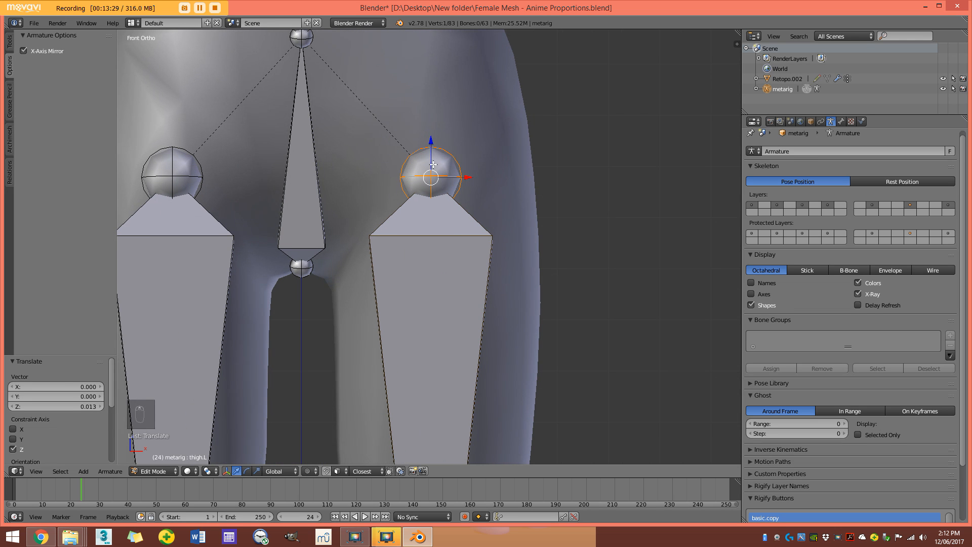
left_click_drag(431, 140, 431, 151)
scroll(394, 248, "down", 5)
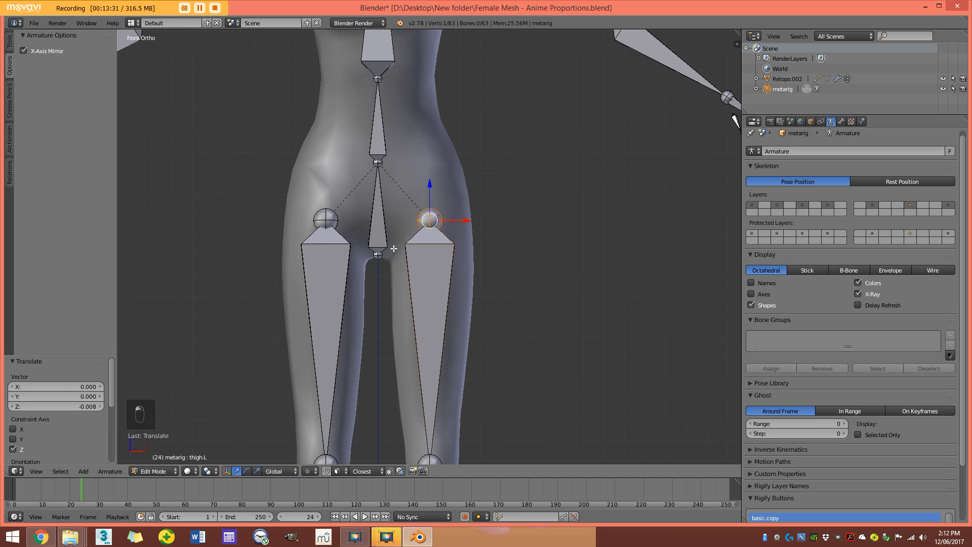
scroll(397, 272, "down", 7)
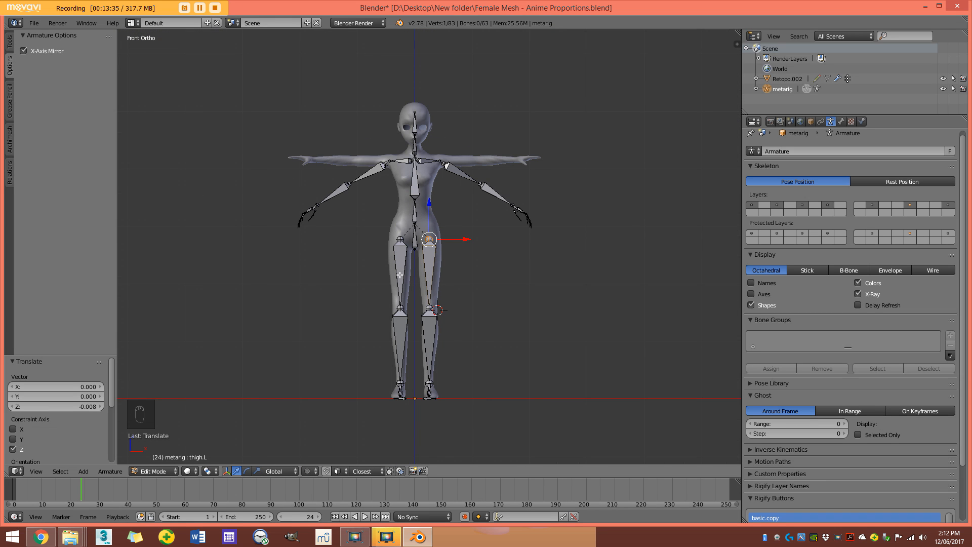
Select the whole hips bone in the side view and move it -0.040 along Y and 0.016 along Z.
key("KP_3")
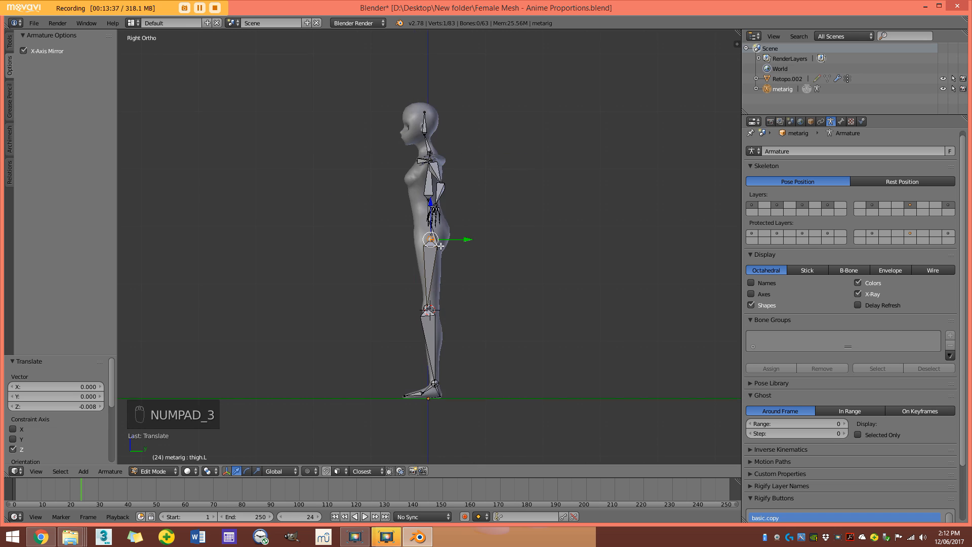
scroll(441, 244, "up", 8)
right_click(449, 201)
key("z")
middle_click_drag(453, 202, 454, 269, "shift")
scroll(455, 270, "up", 2)
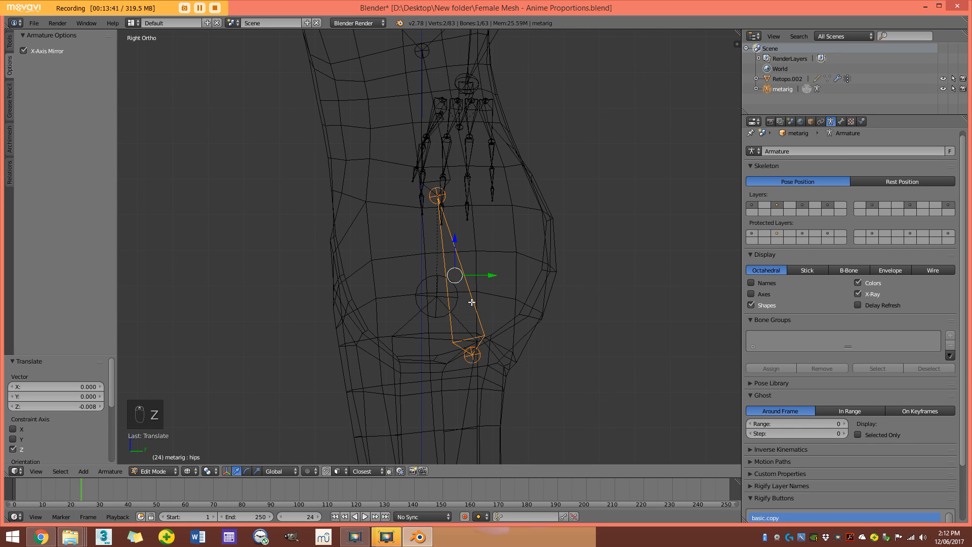
key("g")
left_click(448, 245)
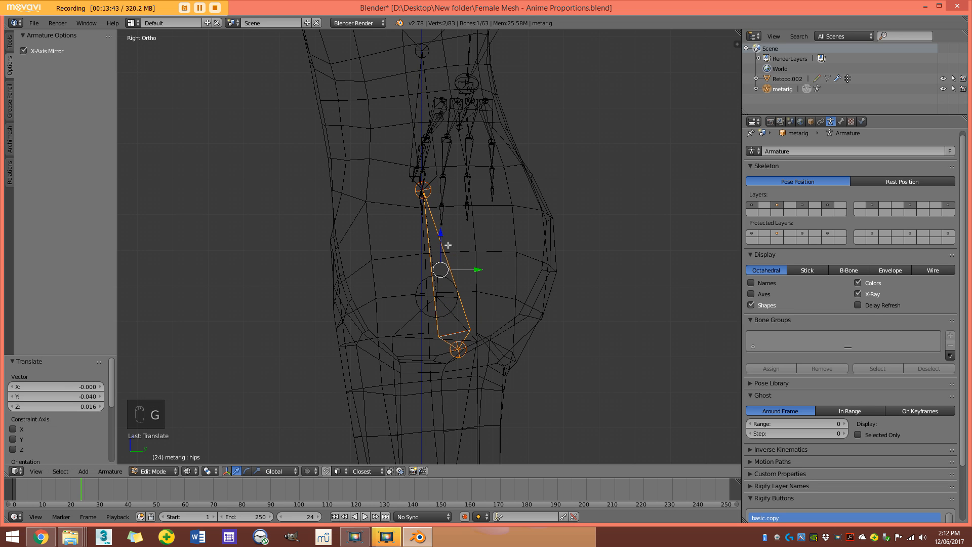
Move the joint between the hips and spine bones 0.081 along Y and 0.001 along Z.
right_click(425, 193)
key("g")
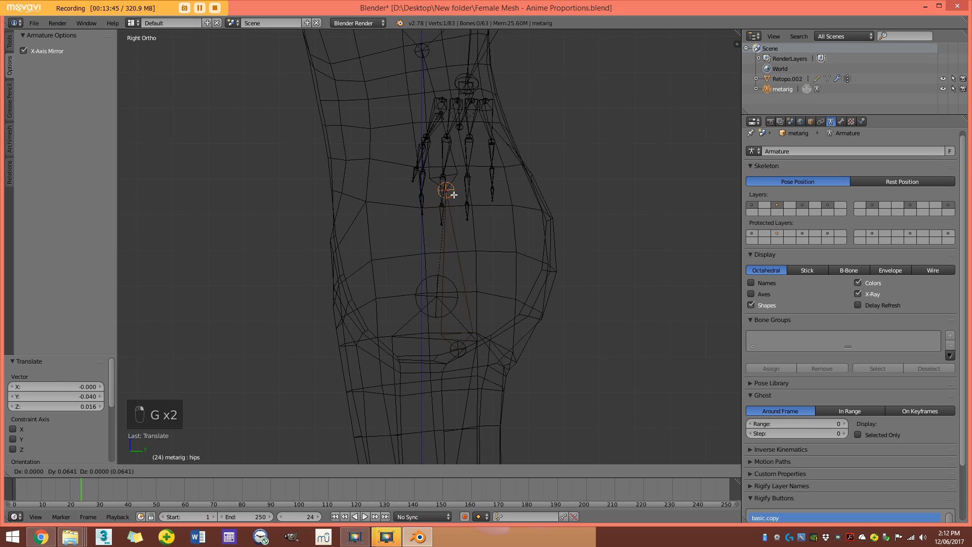
left_click(457, 194)
key("z")
scroll(444, 160, "down", 4)
Move the joint between the spine and chest bones -0.047 along Y in wireframe display.
right_click(420, 164)
scroll(420, 165, "down", 2)
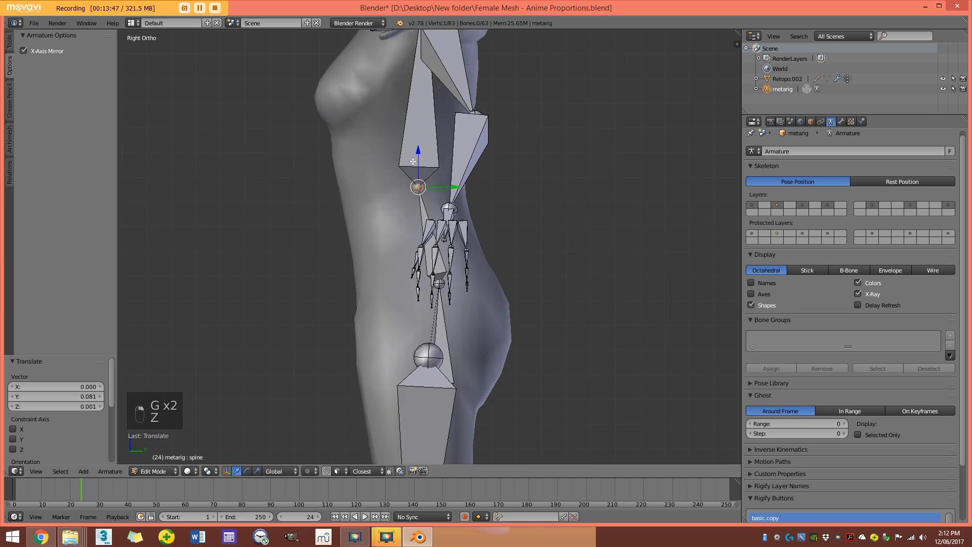
key("z")
key("g")
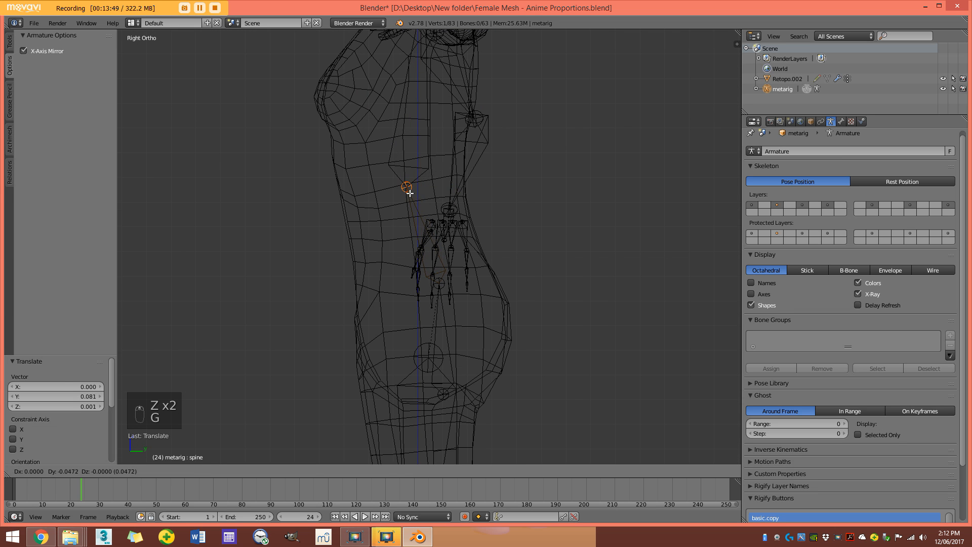
left_click(408, 191)
Select the joint between the chest and neck bones and move it -0.042 along Y and 0.005 along Z.
scroll(416, 147, "down", 3)
middle_click_drag(412, 131, 406, 209, "shift")
scroll(404, 206, "up", 2)
right_click(418, 144)
scroll(418, 144, "up", 5)
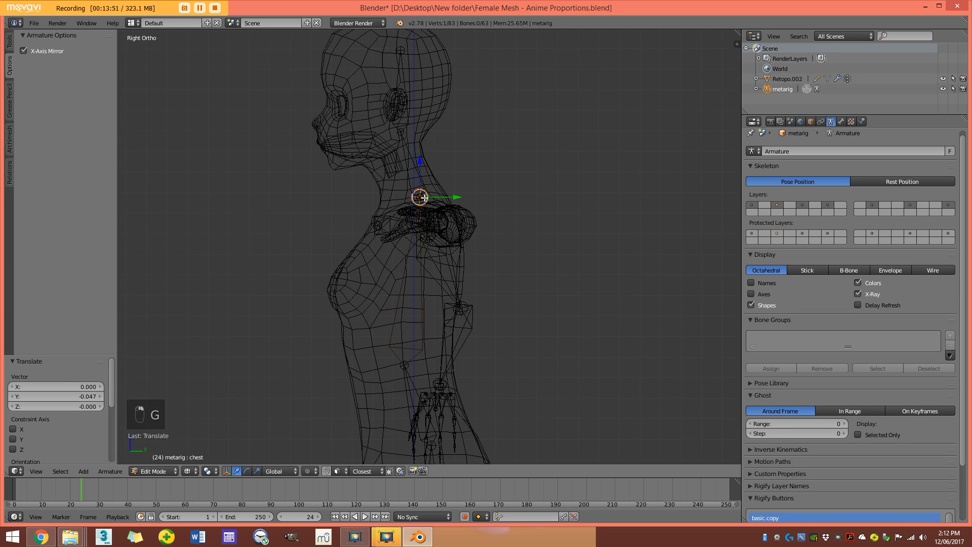
key("z")
key("z")
key("c")
key("z")
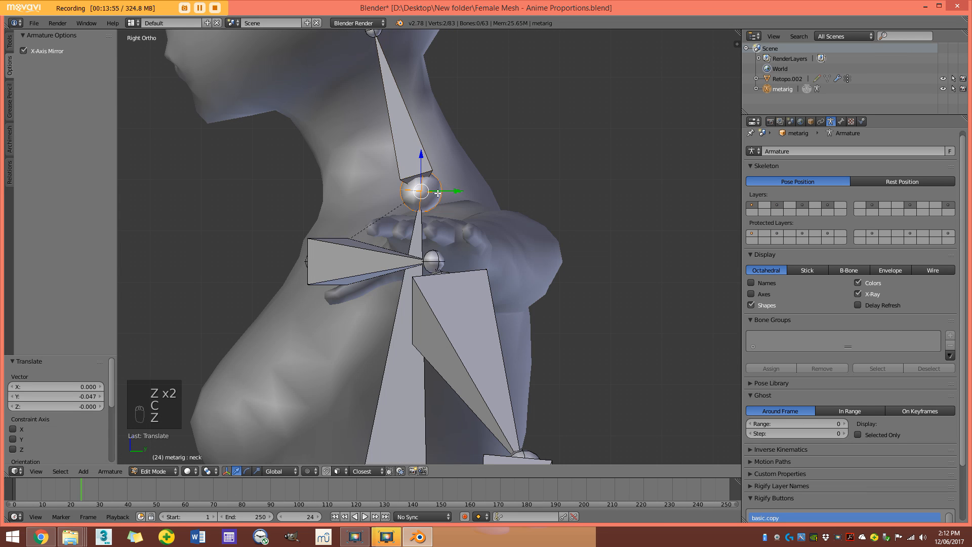
key("g")
left_click(417, 189)
scroll(416, 238, "down", 5)
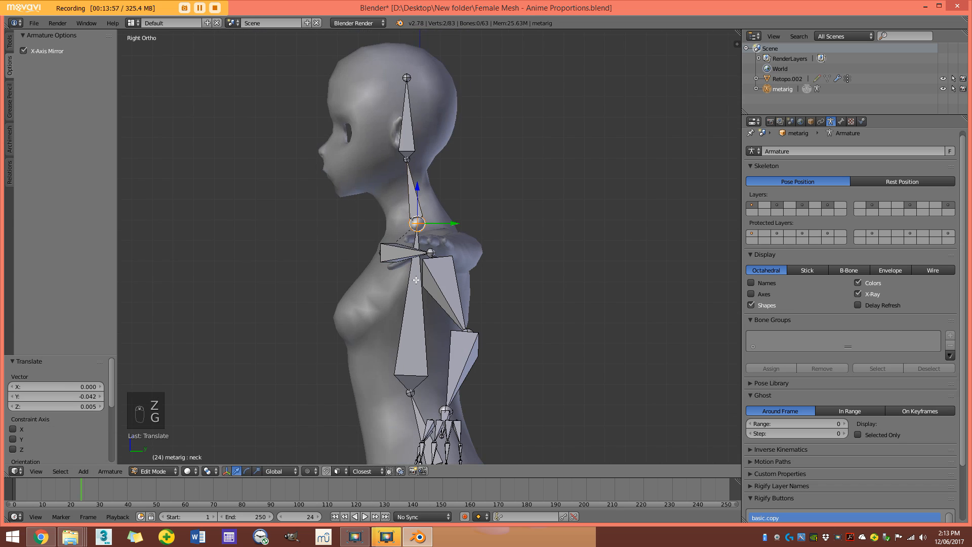
Raise the joint between the spine and chest bones, and move the hips-spine joint -0.020 along Y and -0.032 along Z.
middle_click_drag(422, 340, 414, 225, "shift")
right_click(400, 278)
key("g")
left_click(400, 260)
right_click(434, 359)
key("g")
left_click(430, 366)
Move the joint between the hips and spine bones 0.022 along Y and -0.027 along Z.
right_click(401, 293)
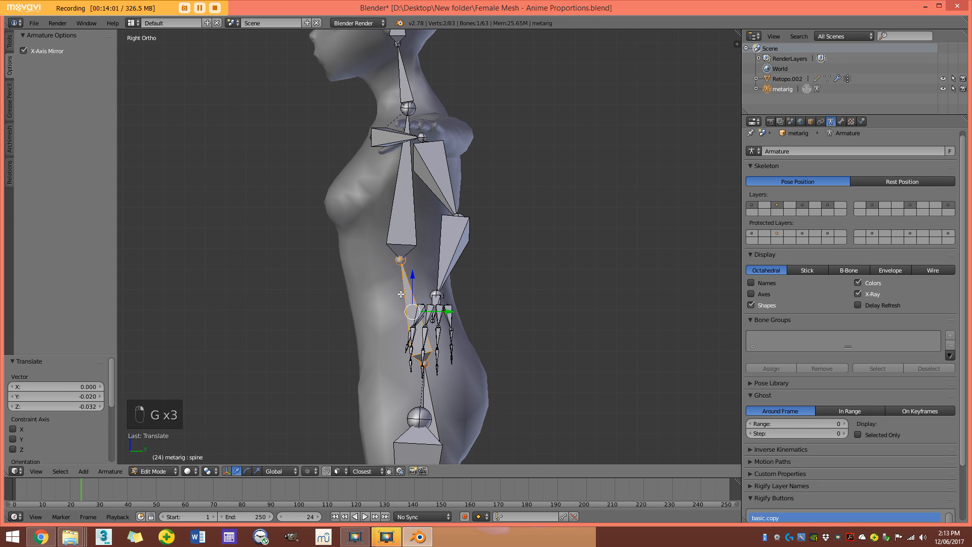
right_click(431, 391)
middle_click_drag(423, 368, 411, 250, "shift")
right_click(414, 247)
key("g")
left_click(431, 269)
Lower the joint between the spine and chest bones by -0.008 along Z in the front view.
middle_click_drag(437, 281, 528, 287)
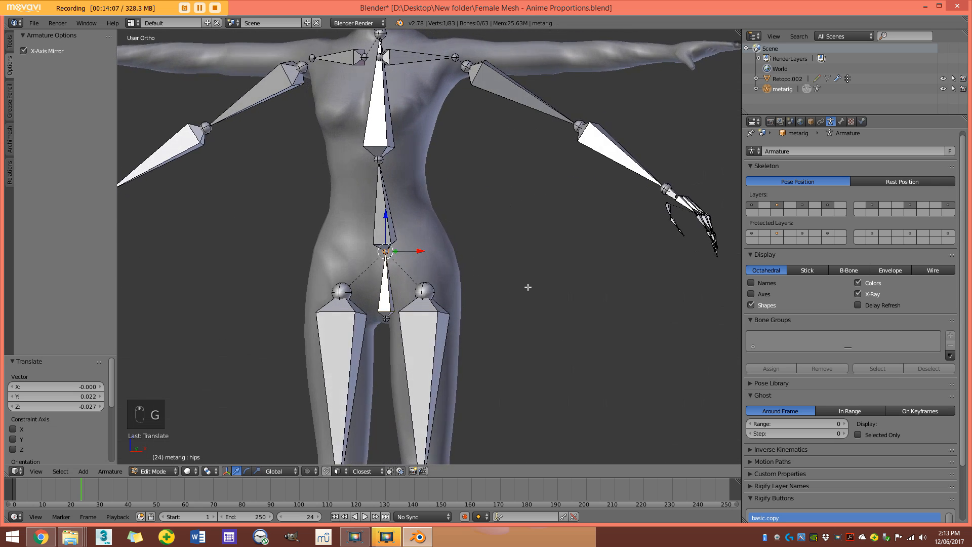
key("KP_1")
scroll(529, 286, "up", 3)
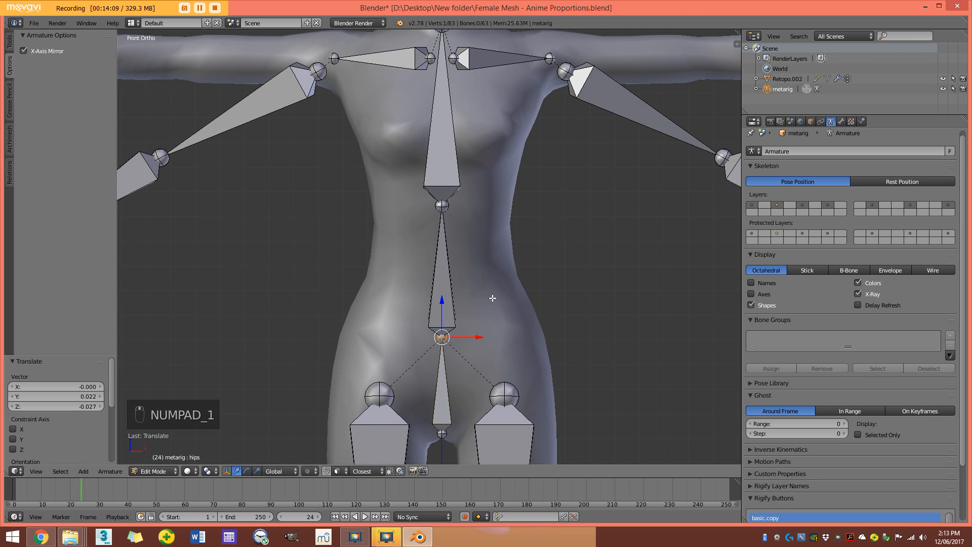
key("g")
right_click(494, 303)
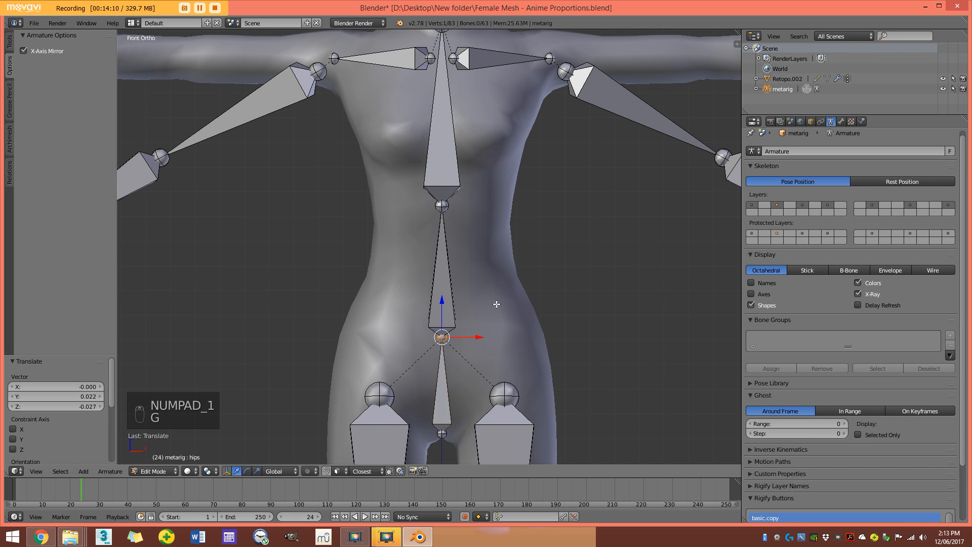
right_click(445, 203)
left_click_drag(439, 175, 439, 178)
scroll(454, 133, "down", 2)
middle_click_drag(452, 137, 391, 235, "shift")
scroll(438, 228, "down", 2)
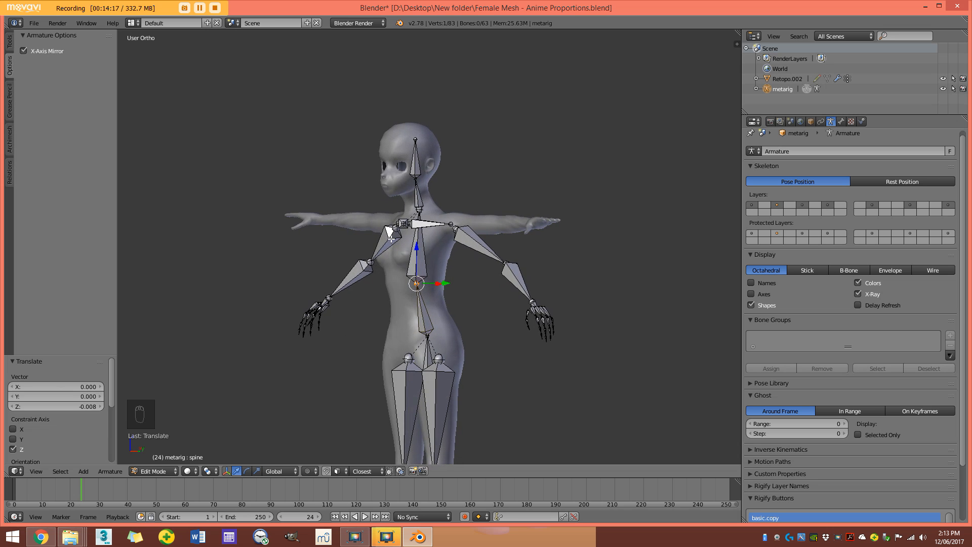
Select the joint between the neck and head bones and move it -0.022 along Y and -0.089 along Z in the side view.
key("KP_3")
scroll(515, 303, "up", 4)
middle_click_drag(515, 354, 515, 278, "shift")
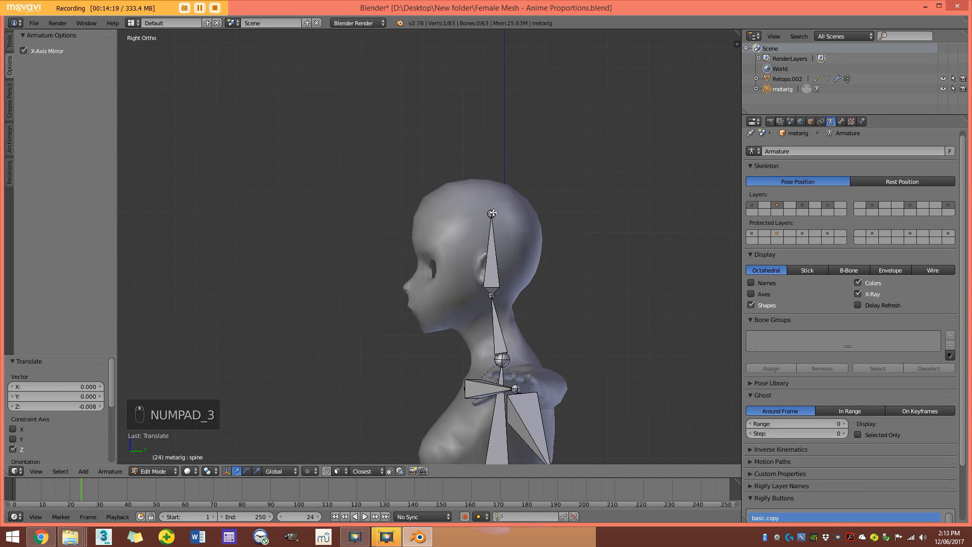
scroll(515, 274, "up", 2)
right_click(515, 274)
scroll(506, 243, "up", 3)
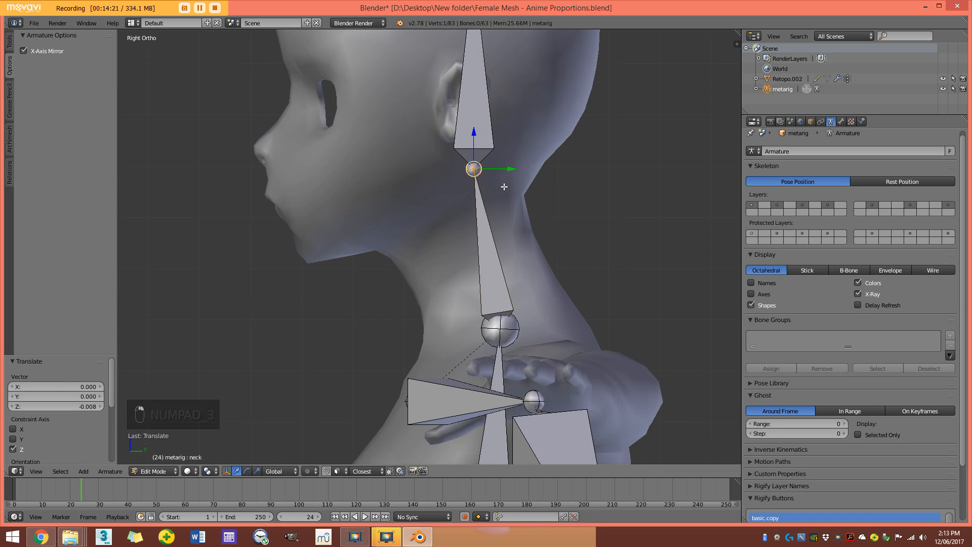
key("g")
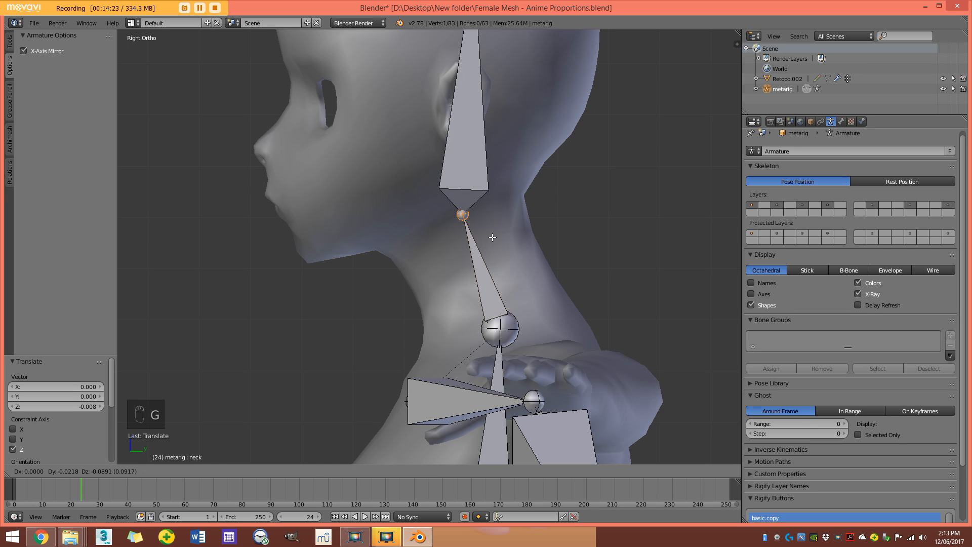
left_click(491, 236)
Select the tip of the head bone and move it -0.078 along Y and 0.188 along Z.
key("z")
scroll(468, 167, "down", 2)
right_click(492, 126)
key("z")
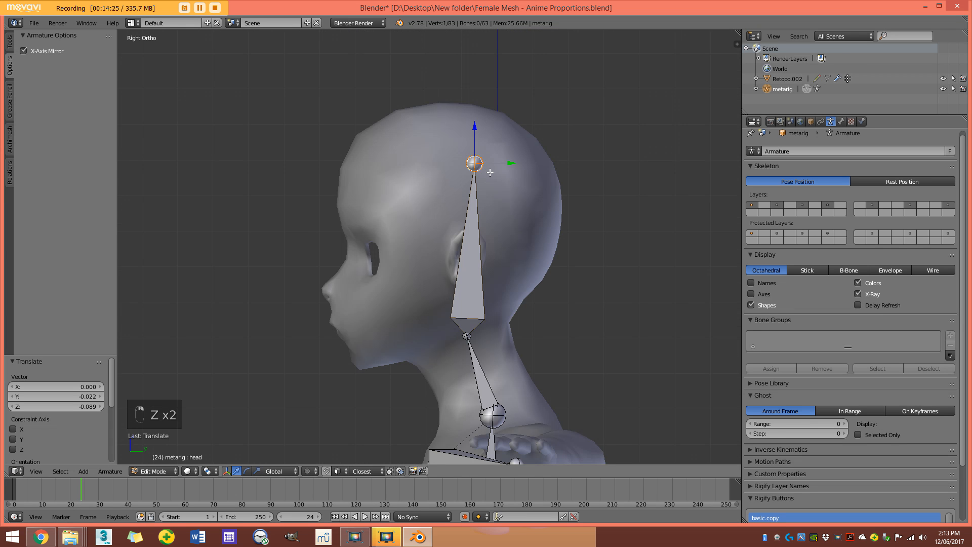
key("g")
left_click(462, 118)
Adjust the height of the left shoulder bone's inner end along Z in the front view.
middle_click_drag(462, 117, 599, 189)
middle_click_drag(494, 202, 506, 45, "shift")
scroll(481, 172, "up", 4)
middle_click_drag(475, 183, 524, 185)
key("KP_1")
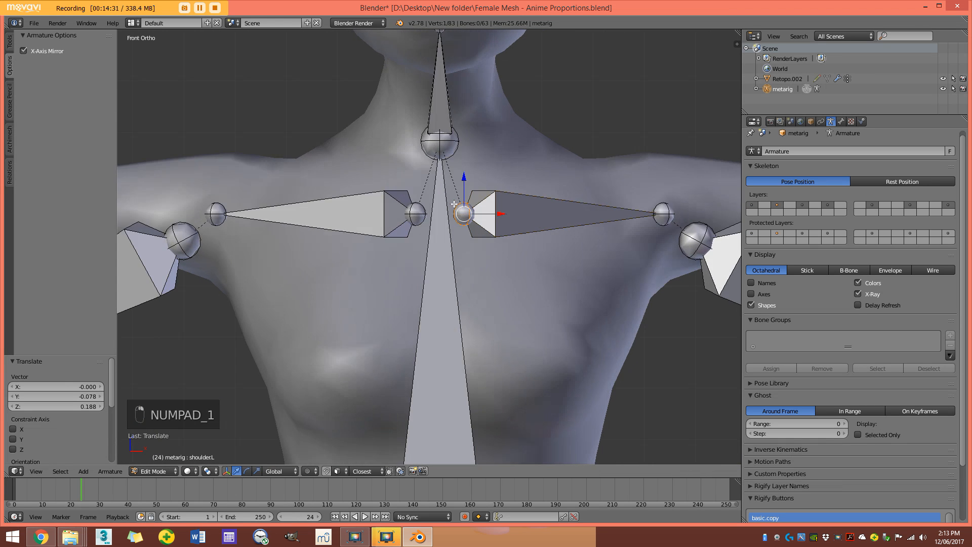
left_click_drag(461, 178, 460, 315)
middle_click_drag(461, 315, 415, 299)
Move the outer end of the left shoulder bone 0.062 along Y.
left_click_drag(474, 300, 506, 268)
middle_click_drag(510, 277, 512, 323)
left_click_drag(512, 323, 527, 321)
left_click(527, 321)
middle_click_drag(527, 321, 551, 317)
Fine-tune the outer end of the left shoulder bone by -0.006 along Y in the top view.
key("KP_7")
middle_click_drag(543, 249, 508, 319, "shift")
scroll(507, 318, "up", 4)
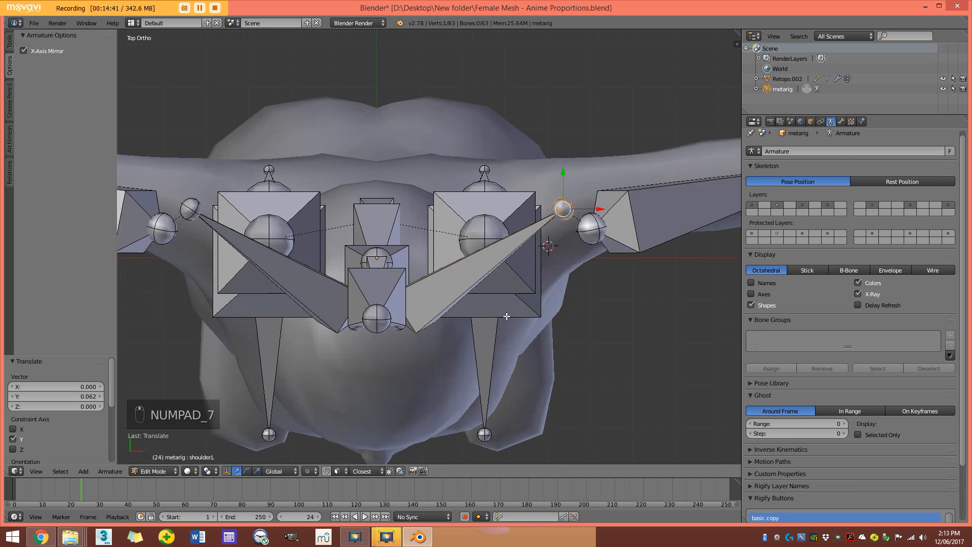
left_click_drag(591, 168, 591, 172)
middle_click_drag(626, 213, 587, 229, "shift")
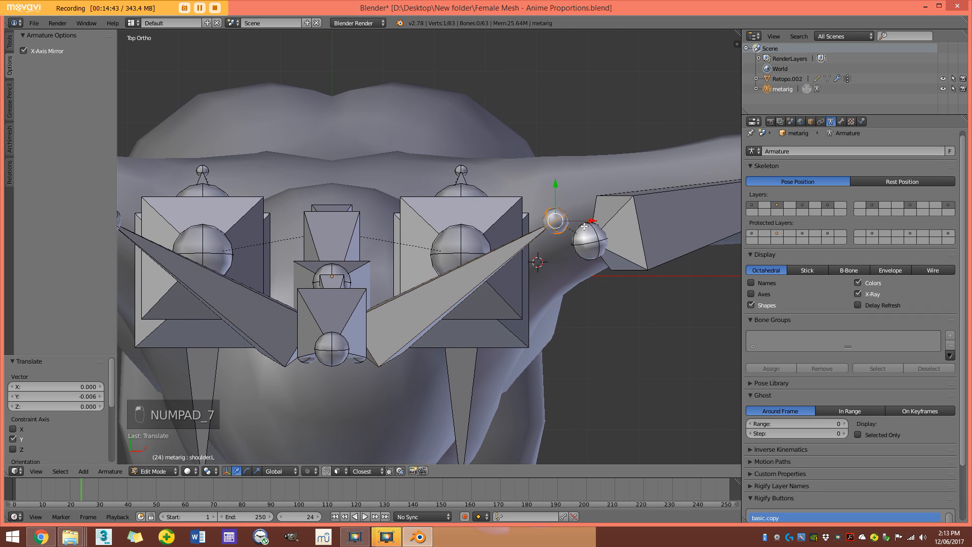
Open the snap options with the outer end of the left shoulder bone selected.
key("shift+s")
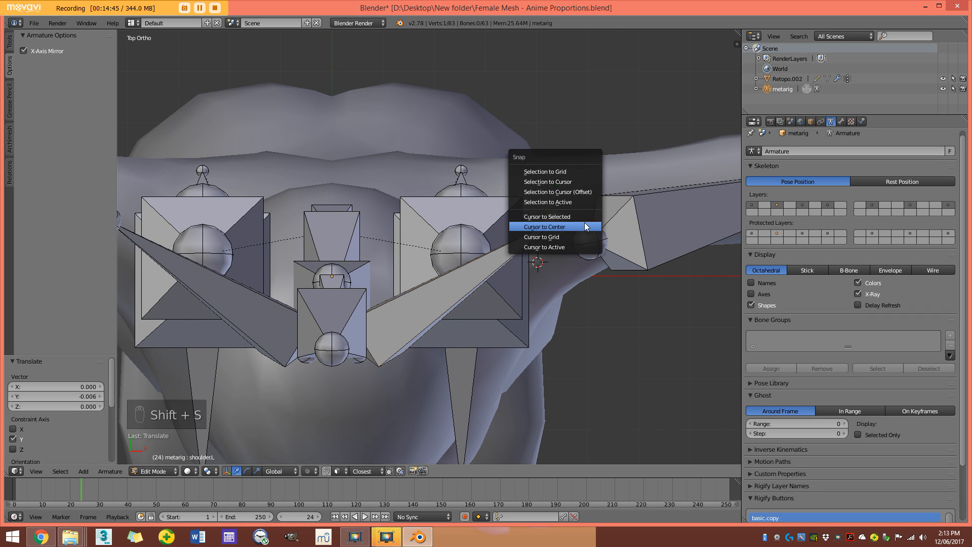
Snap the 3D cursor to the tip of shoulder.L and snap the root joint of upper_arm.L onto the cursor.
left_click(586, 218)
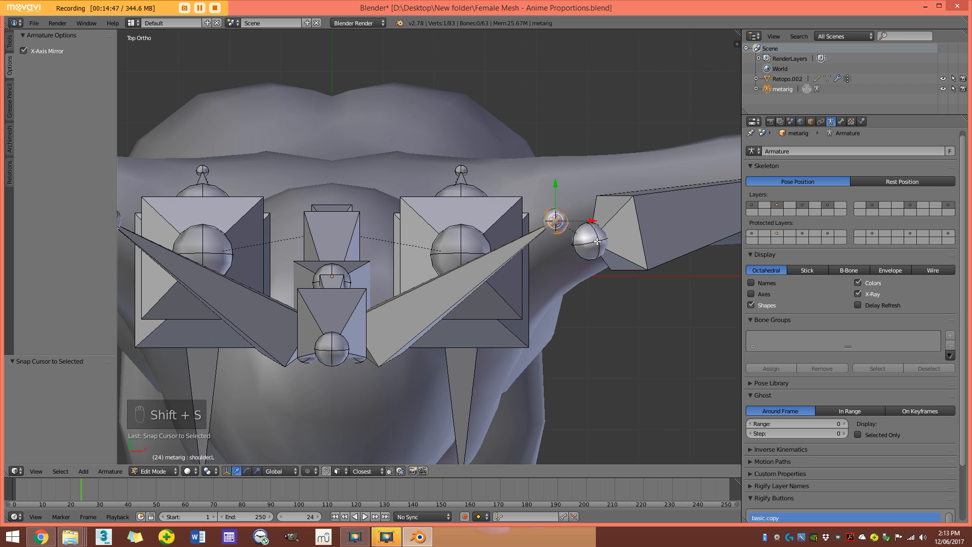
right_click(597, 241)
scroll(592, 246, "down", 2)
scroll(575, 252, "up", 2)
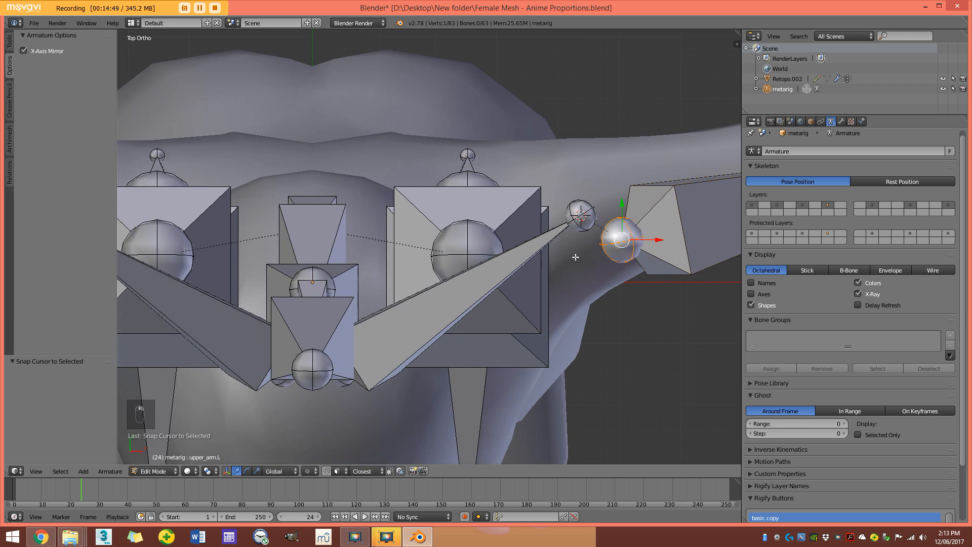
scroll(582, 259, "down", 1)
key("shift+s")
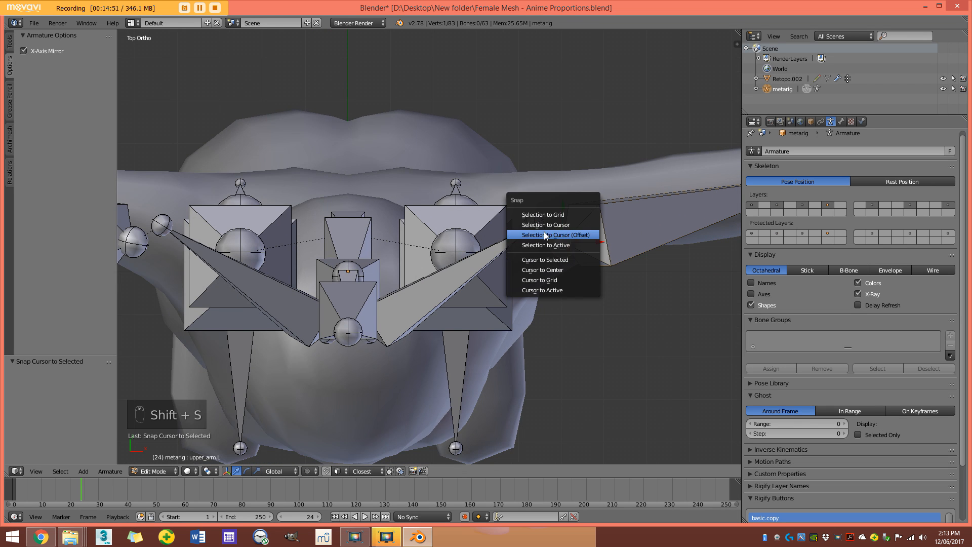
left_click(570, 236)
scroll(569, 262, "down", 2)
middle_click_drag(569, 262, 442, 201)
key("KP_1")
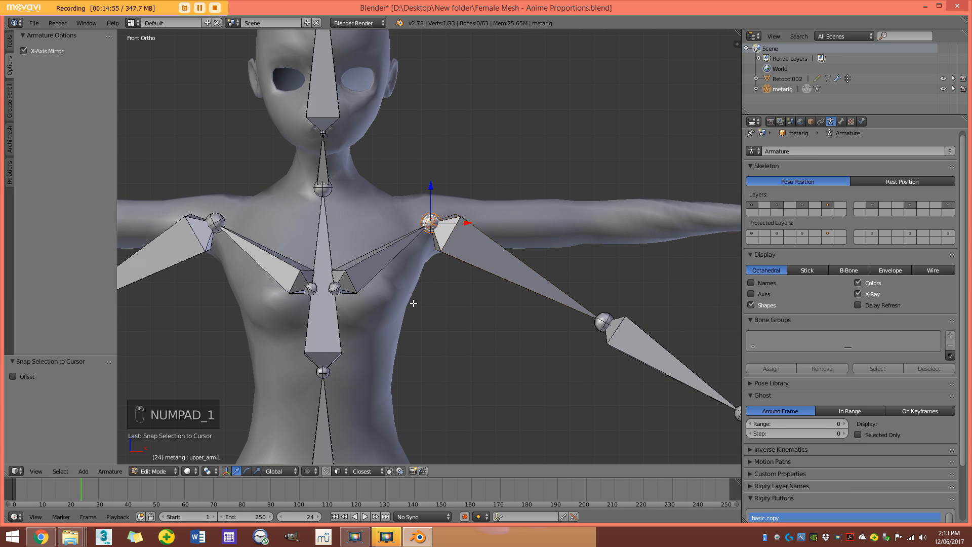
Rotate all the left arm and hand bones about -31° around the 3D cursor at the shoulder to line up with the mesh arm.
scroll(527, 332, "down", 4)
key("a")
key("a")
key("z")
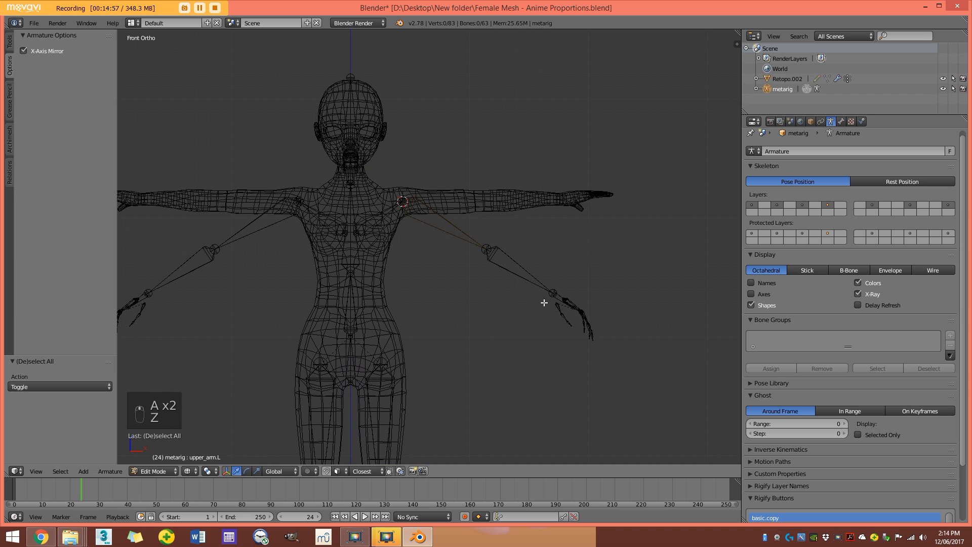
key("c")
left_click_drag(593, 315, 488, 241)
right_click(471, 233)
right_click(463, 236, "shift")
scroll(498, 258, "up", 1)
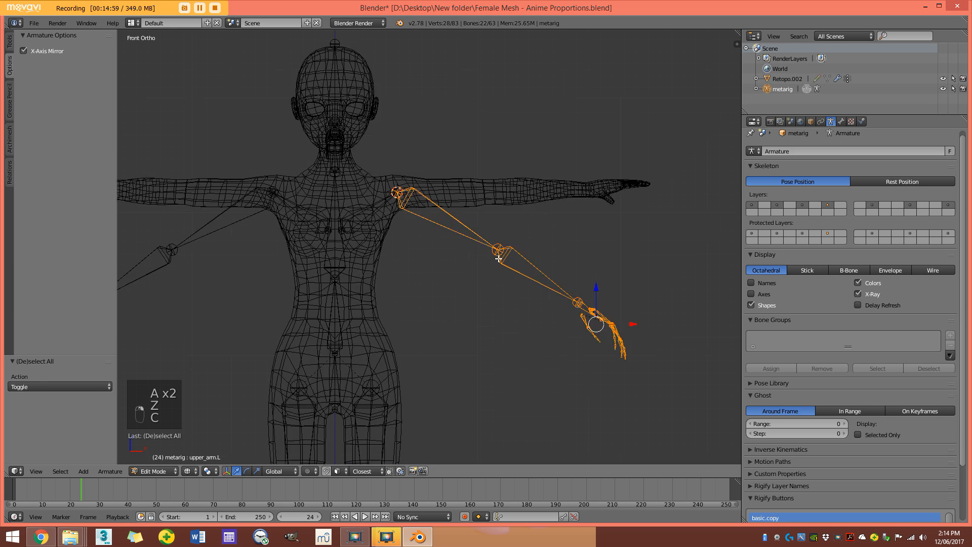
scroll(498, 259, "up", 2)
scroll(653, 358, "down", 1)
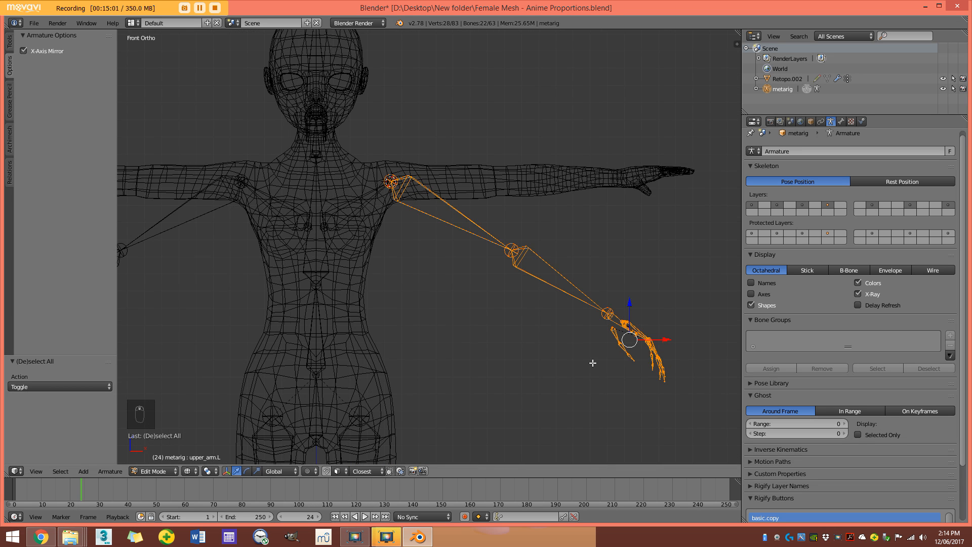
left_click(205, 471)
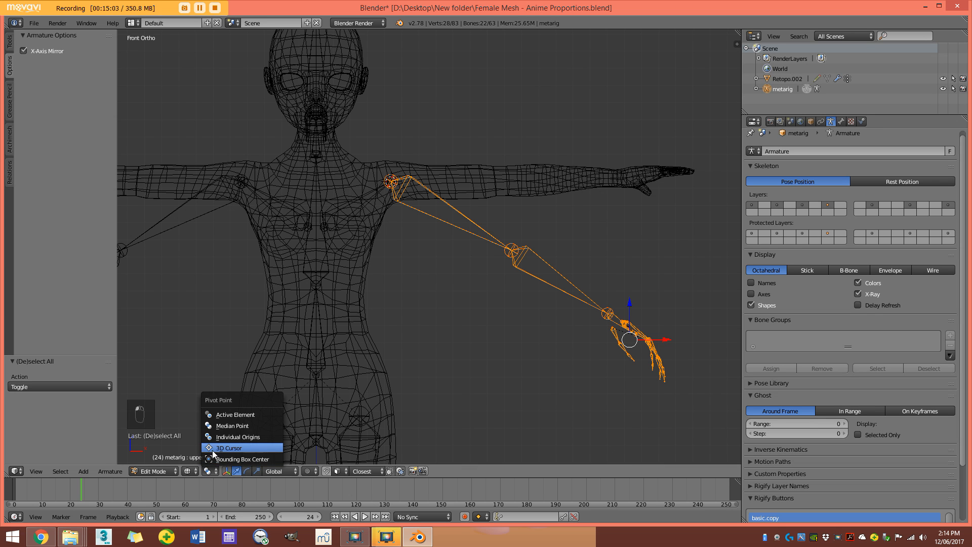
left_click(255, 448)
key("r")
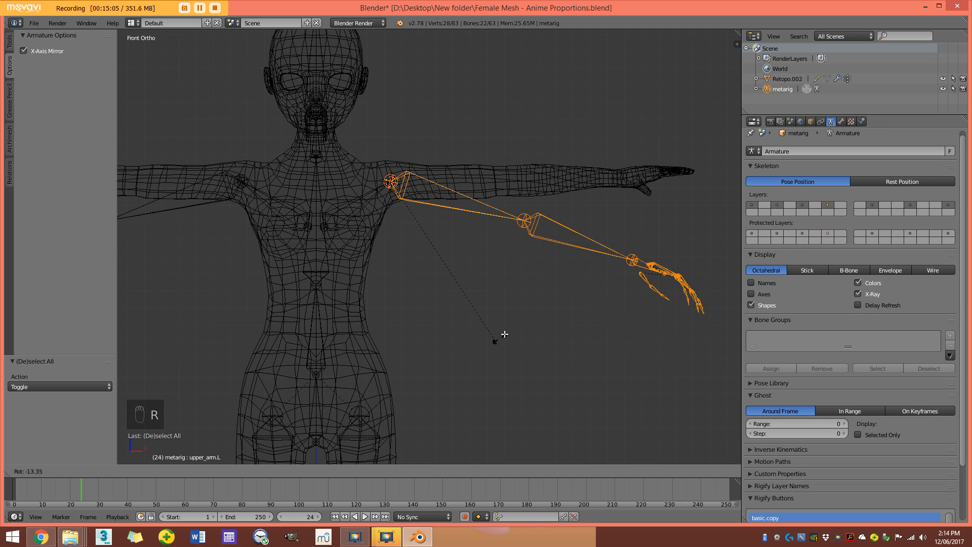
left_click(539, 302)
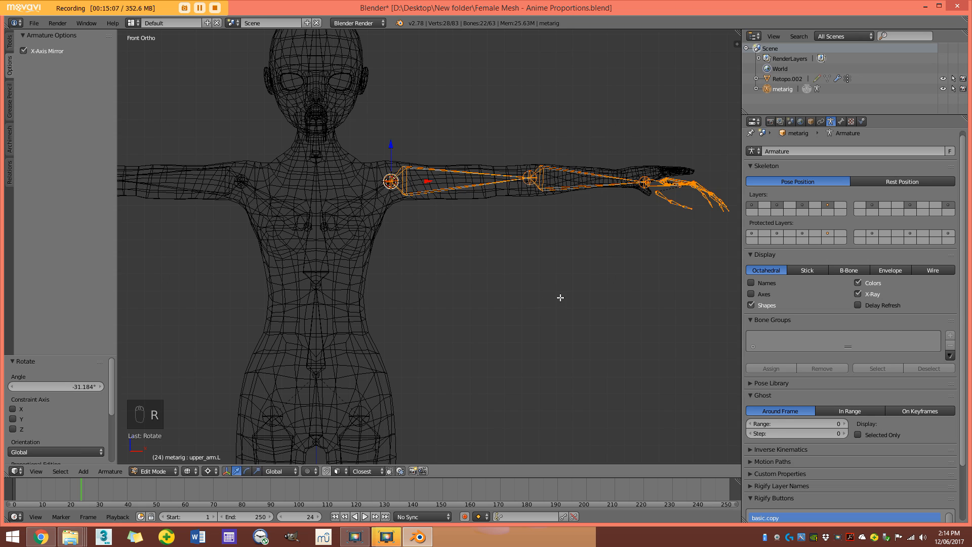
Remove the left thumb bones from the current selection of arm and hand bones.
middle_click_drag(560, 297, 583, 274, "shift")
scroll(603, 219, "up", 3)
middle_click_drag(632, 193, 527, 219, "shift")
scroll(506, 226, "down", 3)
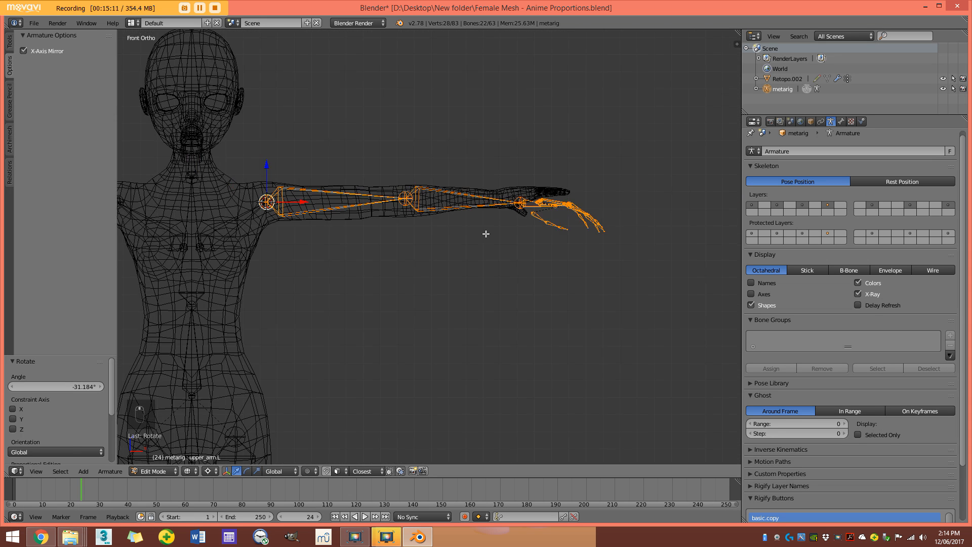
scroll(506, 238, "up", 1)
scroll(535, 250, "up", 3)
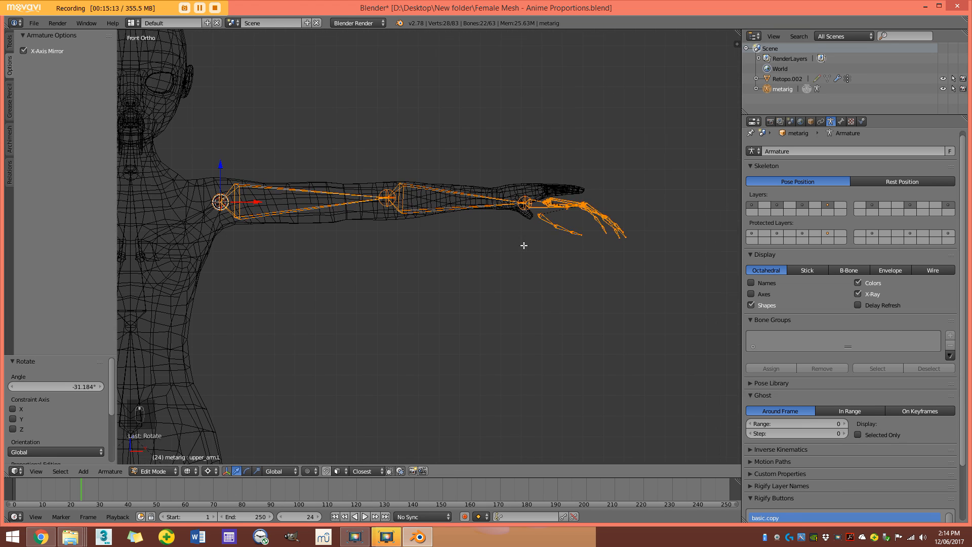
middle_click_drag(615, 235, 524, 266, "shift")
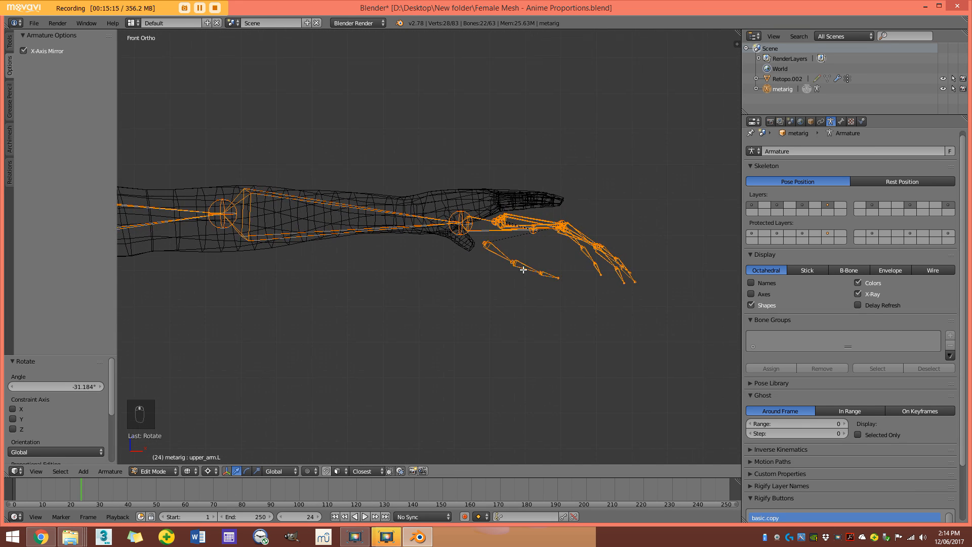
scroll(499, 287, "up", 1)
key("c")
middle_click_drag(520, 317, 535, 314)
middle_click(496, 299)
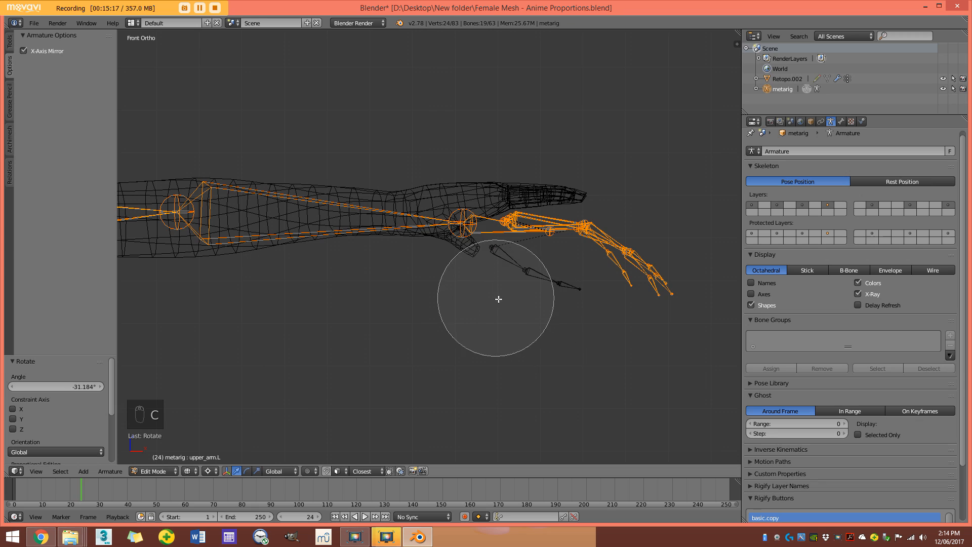
right_click(498, 299)
Examine how the left hand and finger bones sit against the mesh hand from several angles, in wireframe and solid shading.
scroll(509, 297, "down", 2)
middle_click_drag(518, 252, 560, 324)
key("z")
scroll(560, 324, "up", 4)
middle_click_drag(526, 261, 469, 141)
key("z")
scroll(557, 197, "down", 3)
scroll(351, 269, "down", 3)
key("KP_1")
scroll(379, 288, "up", 5)
key("z")
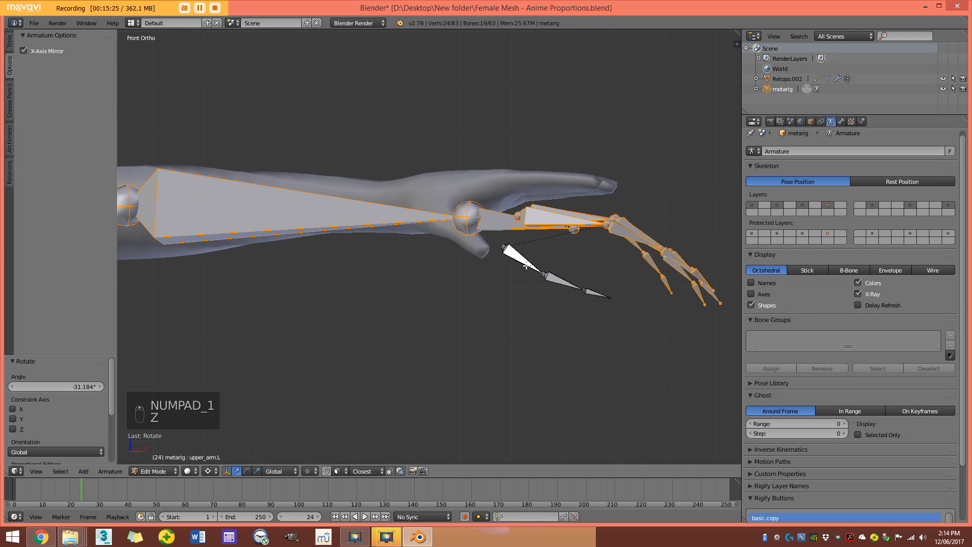
Flatten the selected left arm, hand and finger bones by scaling them to 0 along the global Z axis.
scroll(577, 286, "down", 1)
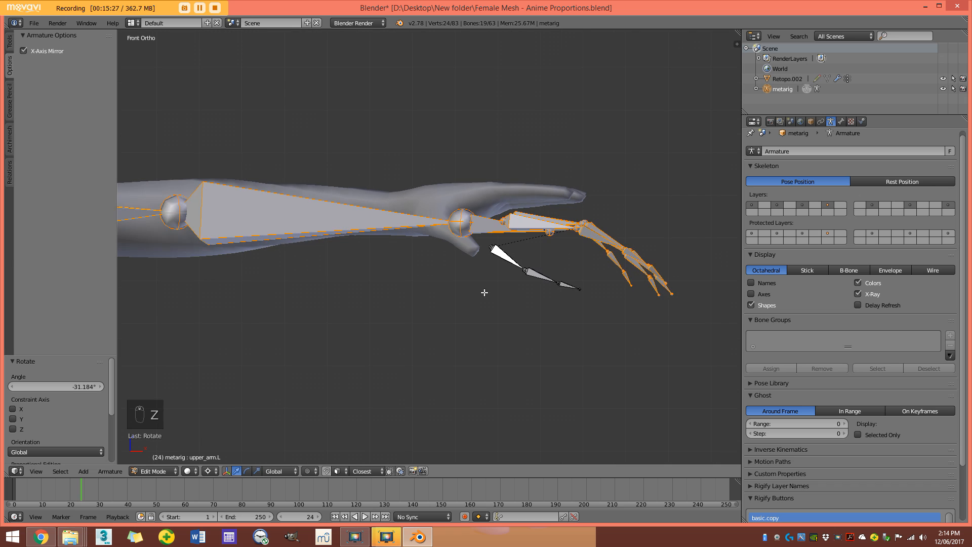
middle_click_drag(481, 292, 594, 261, "shift")
scroll(582, 261, "down", 2)
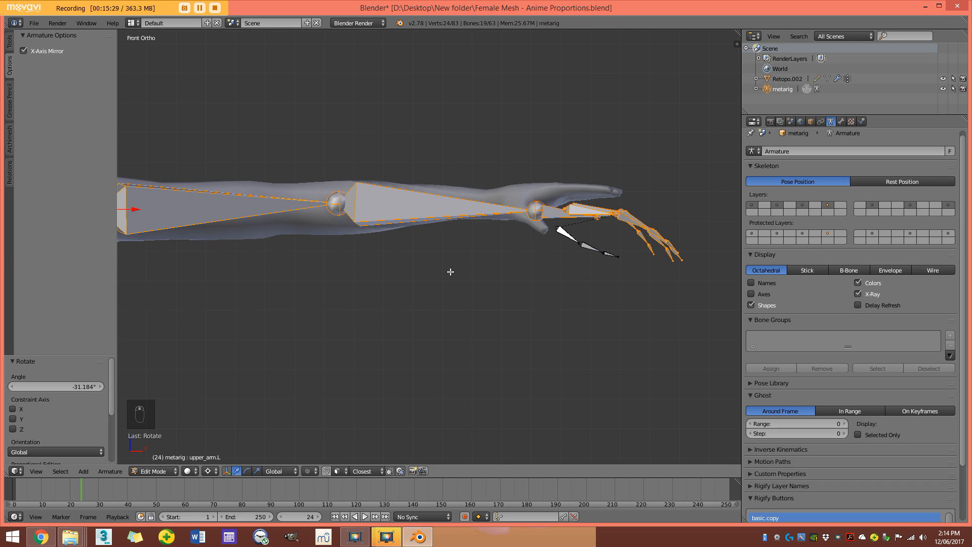
key("s")
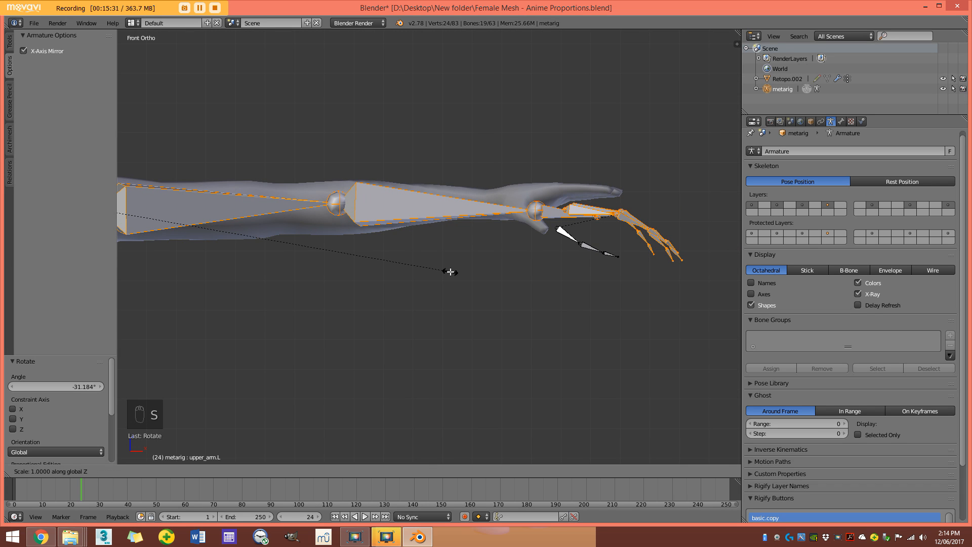
type("0")
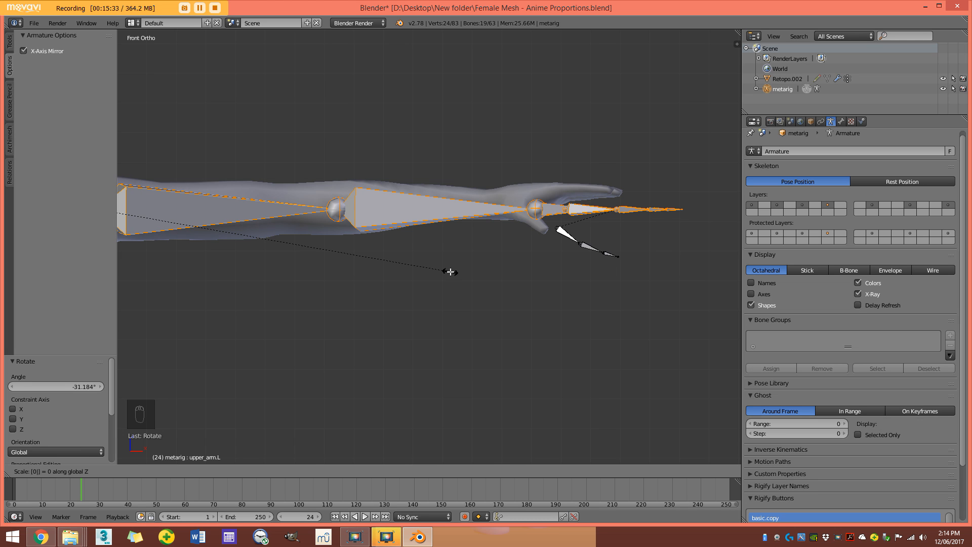
key("Return")
scroll(451, 271, "down", 5)
scroll(455, 160, "up", 1)
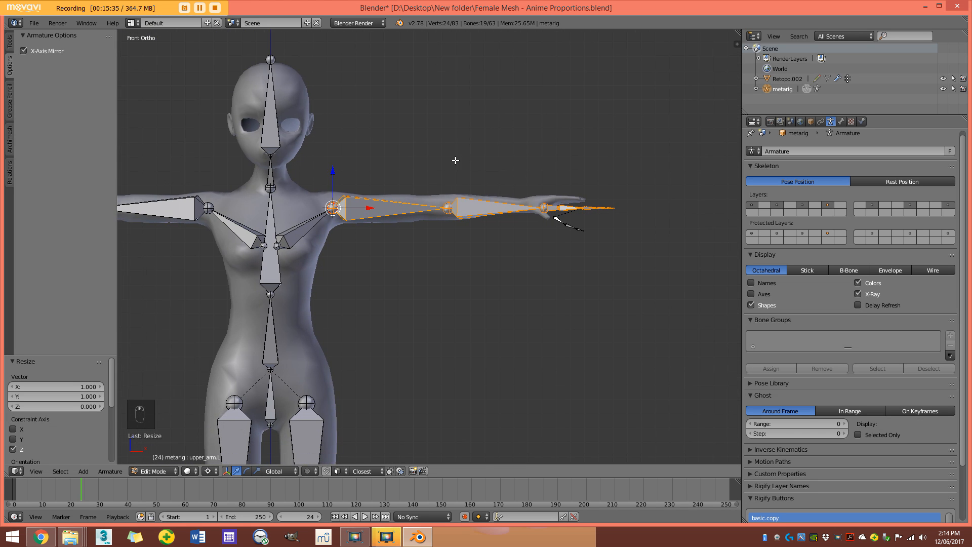
Select only forearm.L and adjust its bone roll by about -0.099.
scroll(471, 204, "up", 3)
middle_click_drag(558, 143, 458, 195, "shift")
scroll(456, 203, "up", 2)
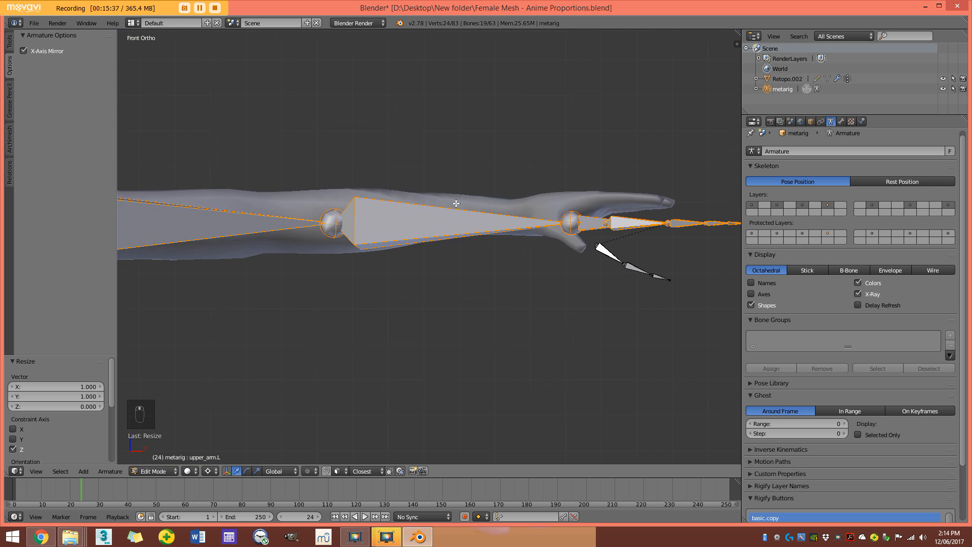
right_click(401, 237)
scroll(400, 235, "up", 1)
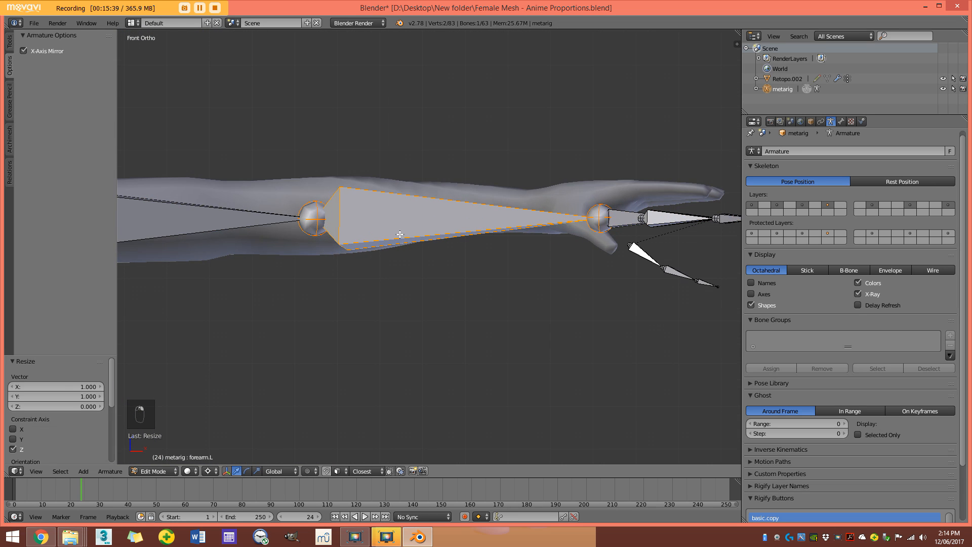
scroll(397, 238, "down", 3)
key("z")
scroll(385, 245, "up", 3)
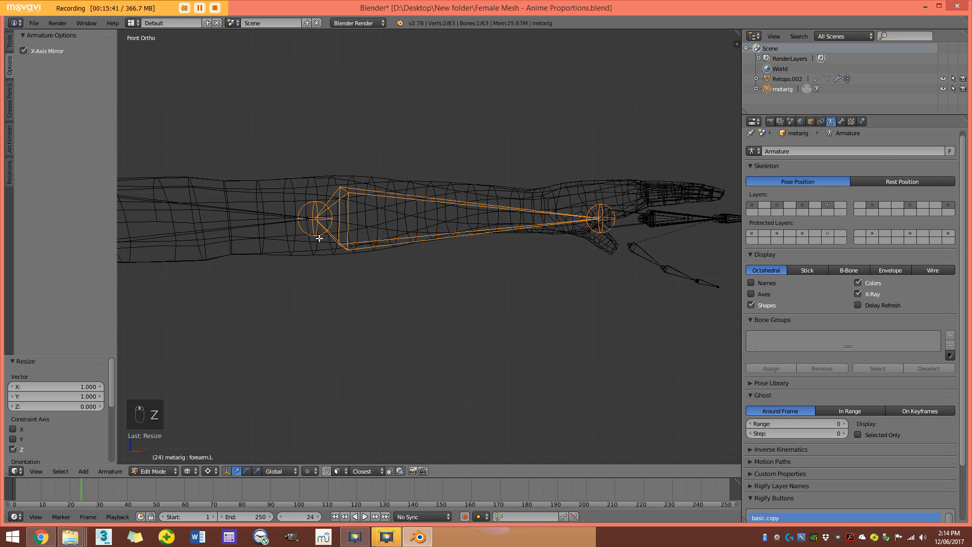
middle_click_drag(322, 234, 390, 256, "shift")
key("ctrl+r")
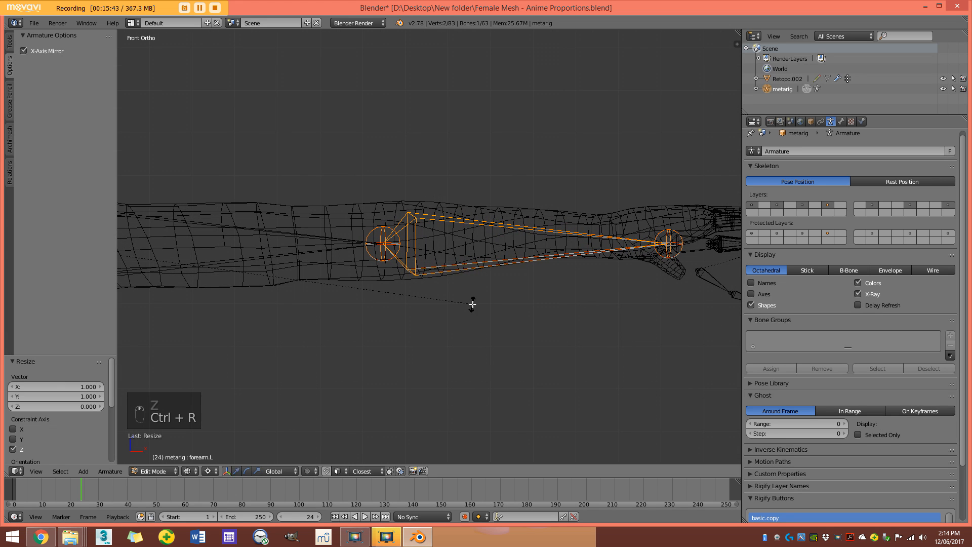
left_click(518, 263)
key("z")
scroll(517, 263, "down", 7)
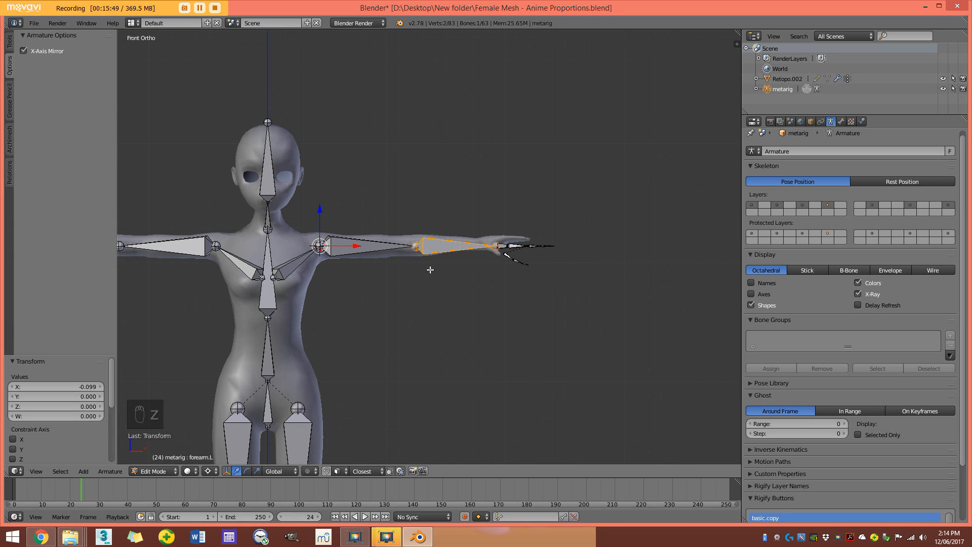
In top view, move the left elbow joint about -0.124 in X and -0.013 in Y to fit the mesh elbow.
key("KP_7")
scroll(430, 269, "up", 8)
middle_click_drag(441, 284, 499, 281, "shift")
key("z")
right_click(485, 271)
key("g")
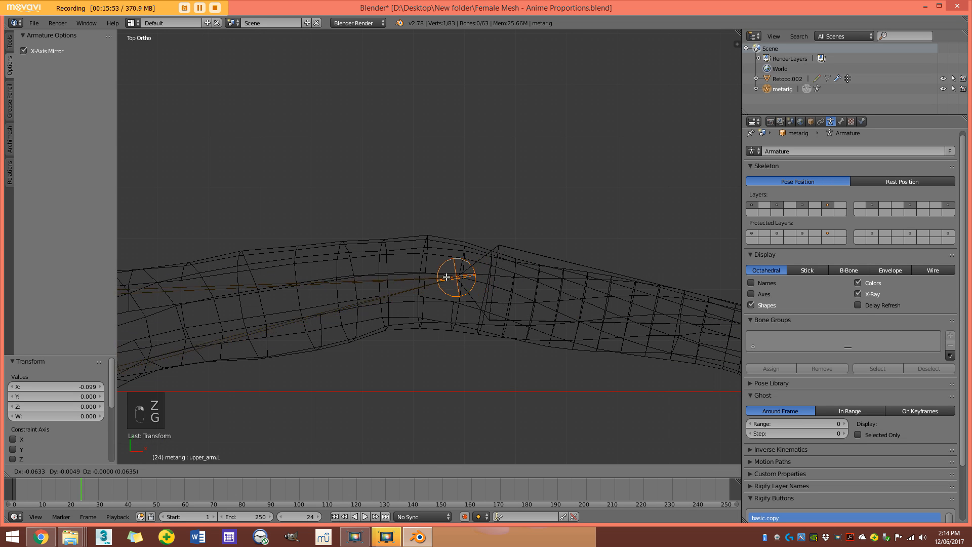
left_click(423, 278)
scroll(473, 288, "down", 3)
scroll(428, 264, "up", 3)
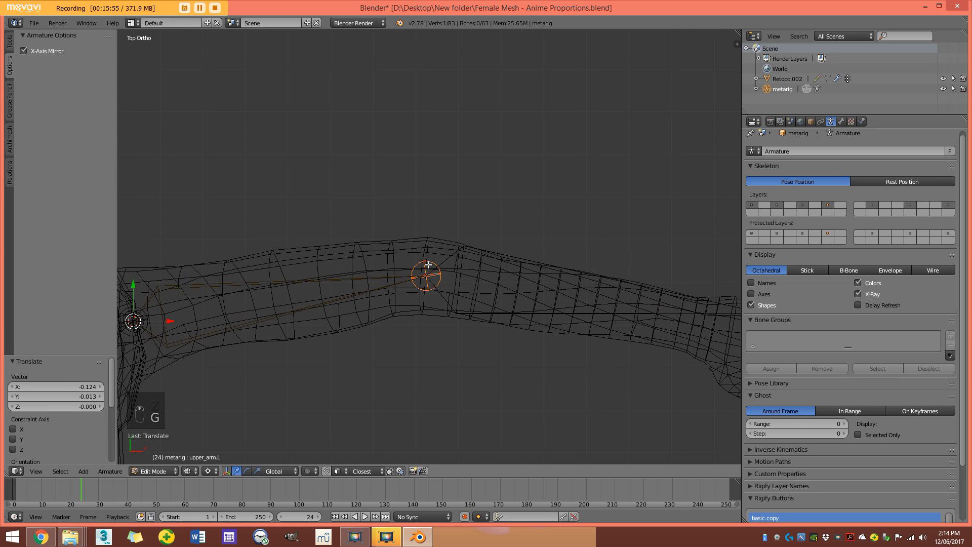
Move the left wrist joint with all hand, finger and thumb bones about -0.161 in X and -0.044 in Y onto the mesh hand.
middle_click_drag(637, 323, 496, 283, "shift")
key("z")
middle_click_drag(690, 330, 502, 313, "shift")
key("a")
key("z")
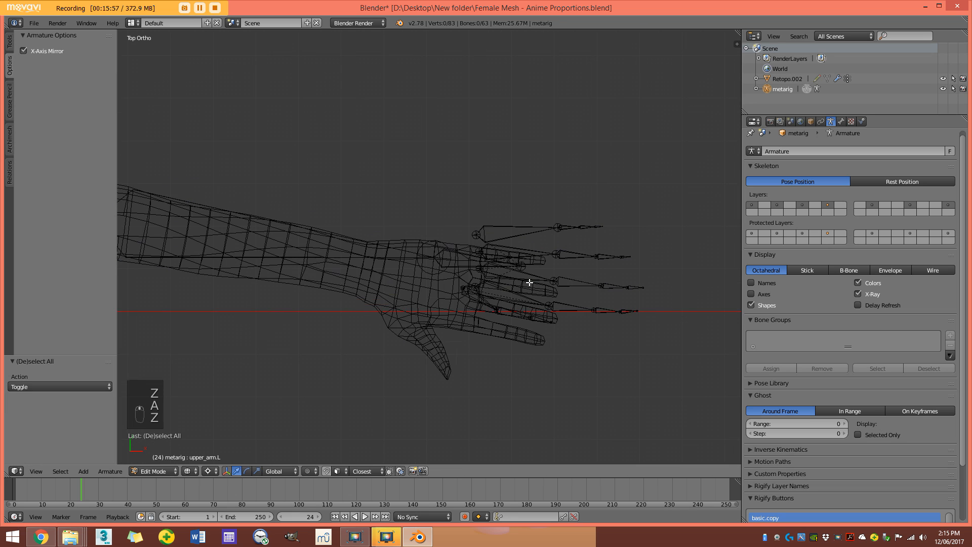
key("c")
left_click_drag(607, 260, 511, 273)
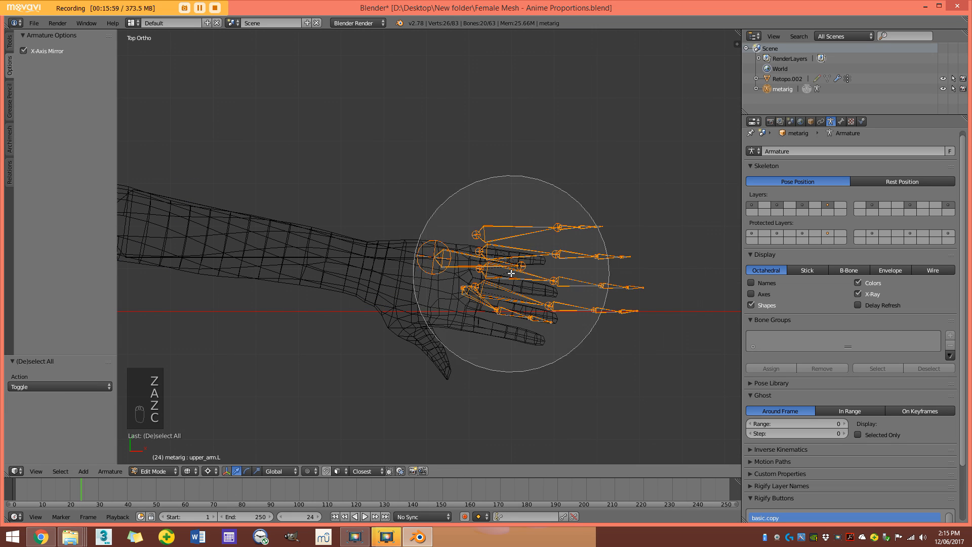
right_click(511, 274)
key("z")
middle_click_drag(534, 270, 580, 245, "shift")
key("z")
key("g")
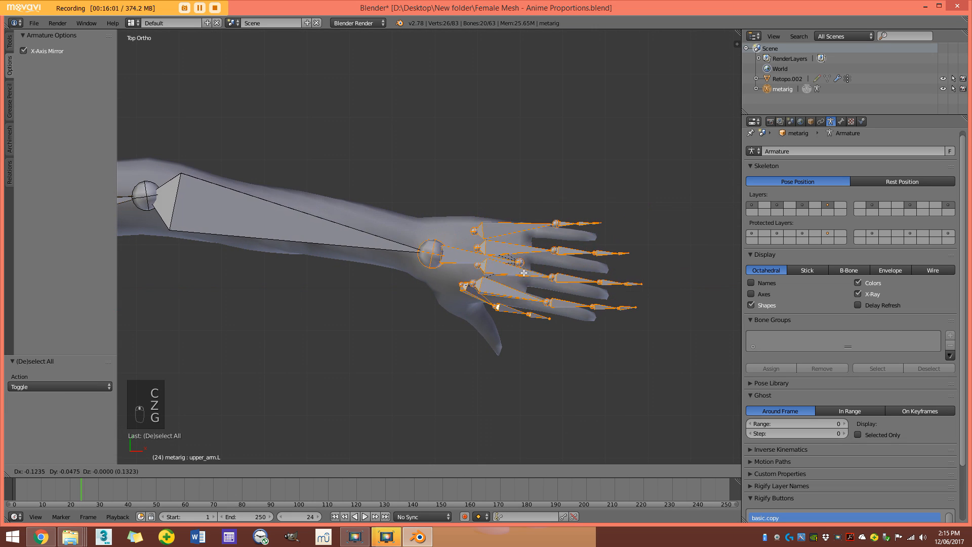
left_click(512, 272)
Rotate the left hand bones about 4.5° around the wrist, shift them slightly to follow the mesh fingers, and clear the selection.
key("r")
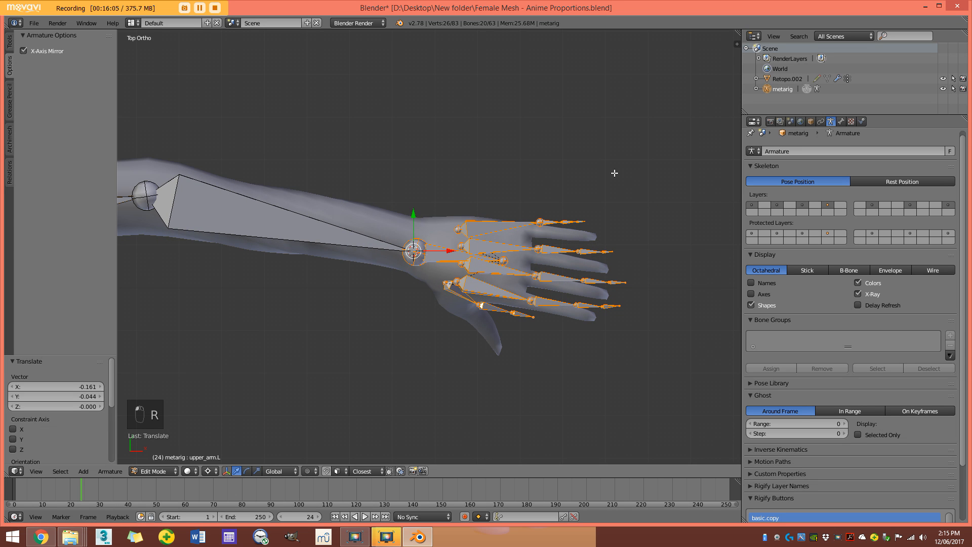
key("r")
left_click(645, 218)
key("g")
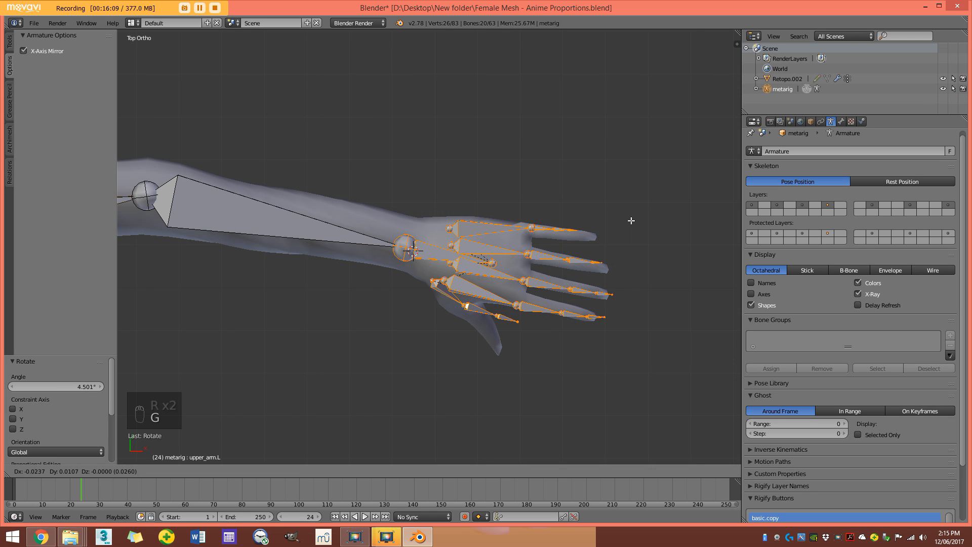
left_click(633, 219)
key("a")
middle_click_drag(632, 219, 528, 218)
key("KP_1")
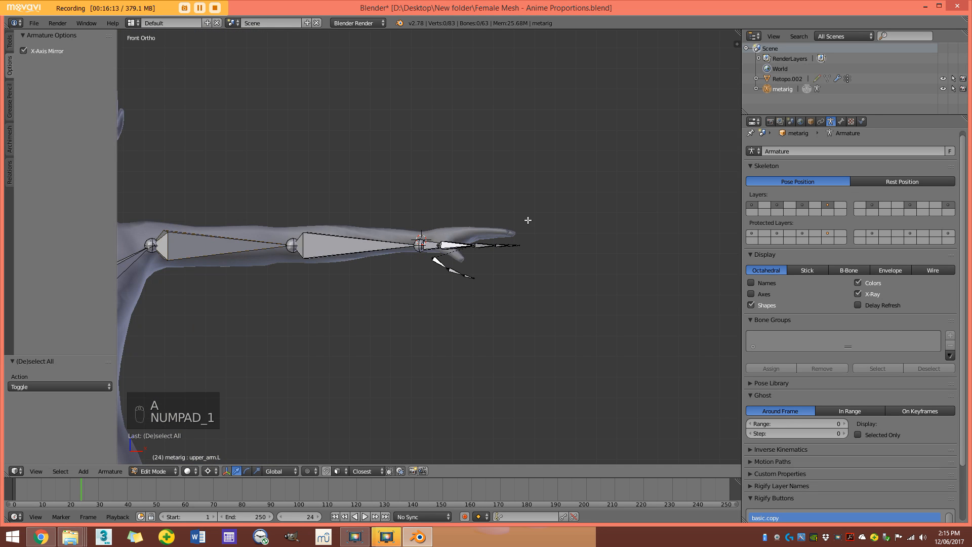
scroll(528, 219, "down", 1)
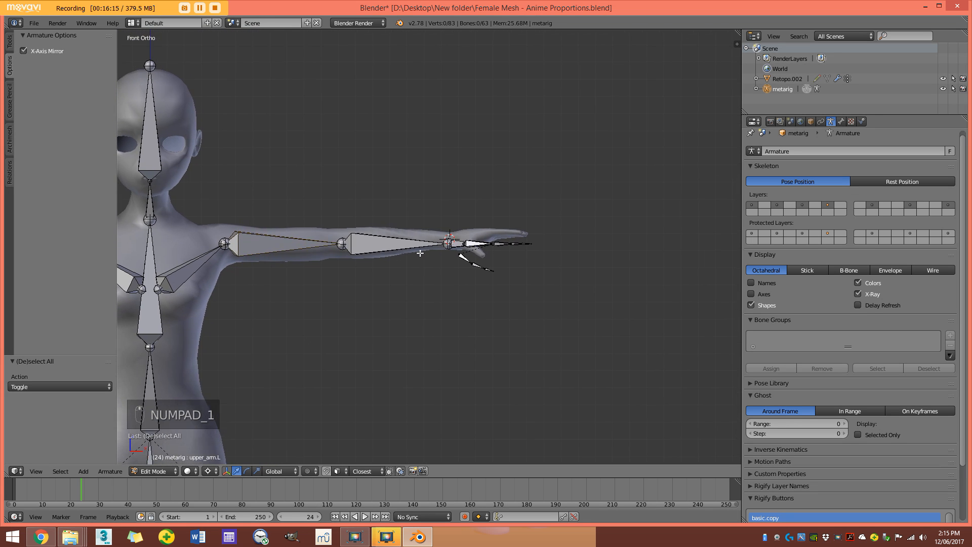
scroll(455, 228, "up", 6)
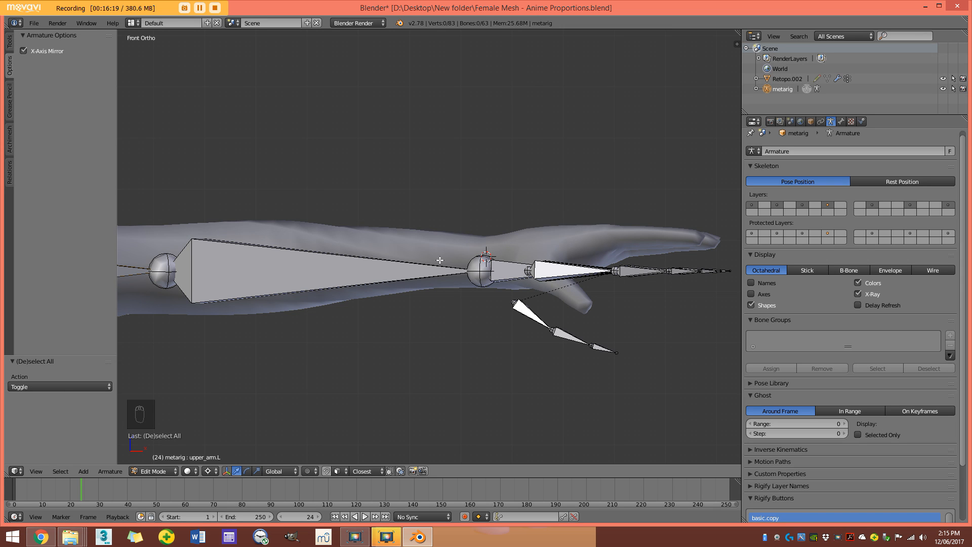
Leave armature editing and open the Retopo.002 mesh in Edit Mode with none of its vertices selected.
scroll(439, 259, "down", 1)
key("Tab")
right_click(510, 237)
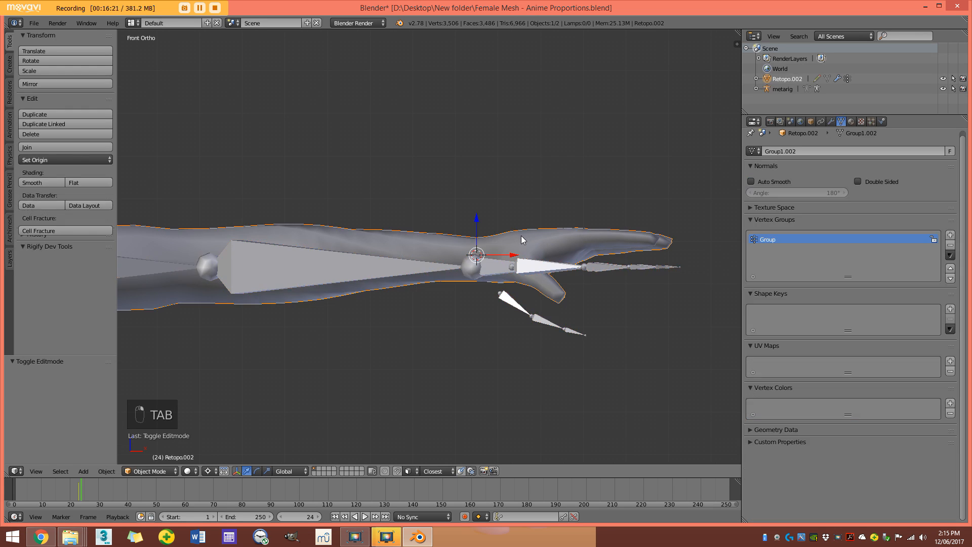
key("Tab")
key("z")
key("a")
key("a")
key("a")
key("a")
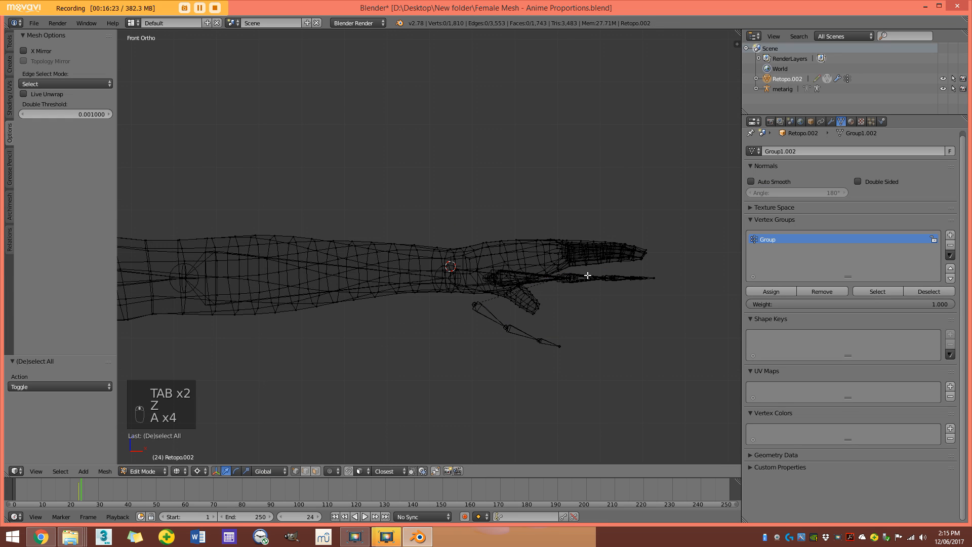
Circle-select all vertices of the mesh's left hand through the mesh, from the wrist to the fingertips.
key("z")
key("c")
mouse_move(647, 299)
left_mouse_down()
mouse_move(601, 271)
mouse_move(546, 282)
left_mouse_up()
right_click(633, 262)
key("z")
key("c")
mouse_move(632, 262)
left_mouse_down()
mouse_move(544, 260)
mouse_move(542, 228)
left_mouse_up()
right_click(542, 228)
key("z")
Rotate the selected hand vertices about 5.7° in front view to line the mesh fingers up with the finger bones.
key("r")
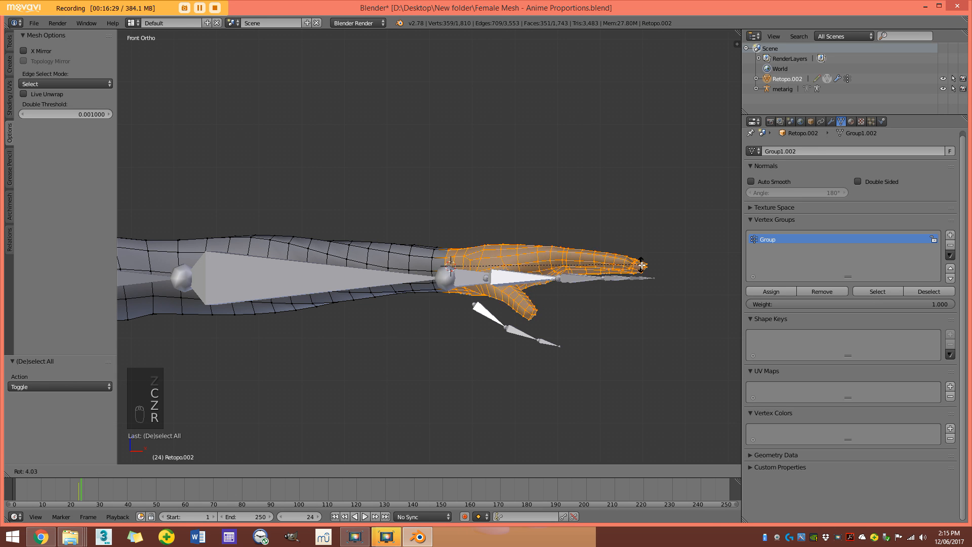
left_click(647, 274)
key("g")
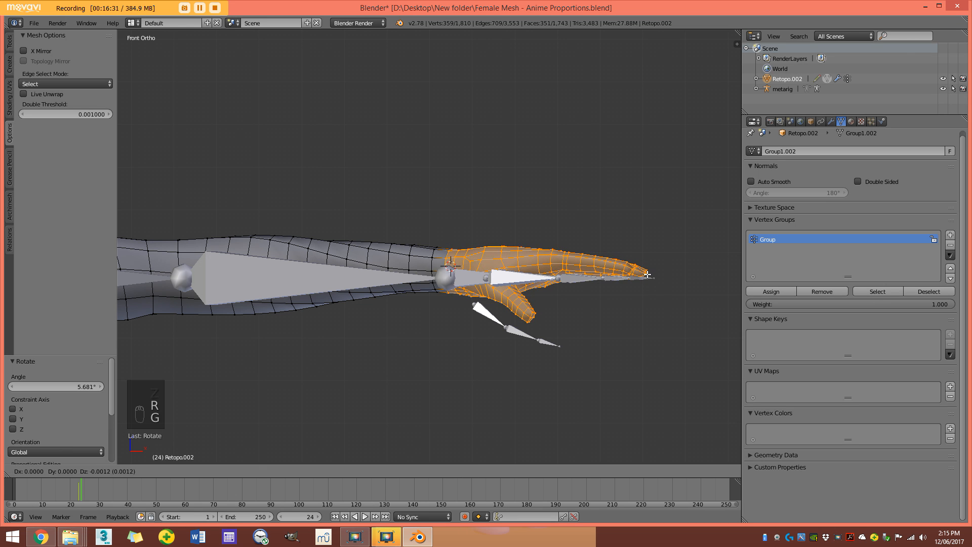
right_click(649, 279)
Enable connected proportional editing and move the hand vertices about 0.002 in X and -0.015 in Z, blending into the forearm.
left_click(344, 472)
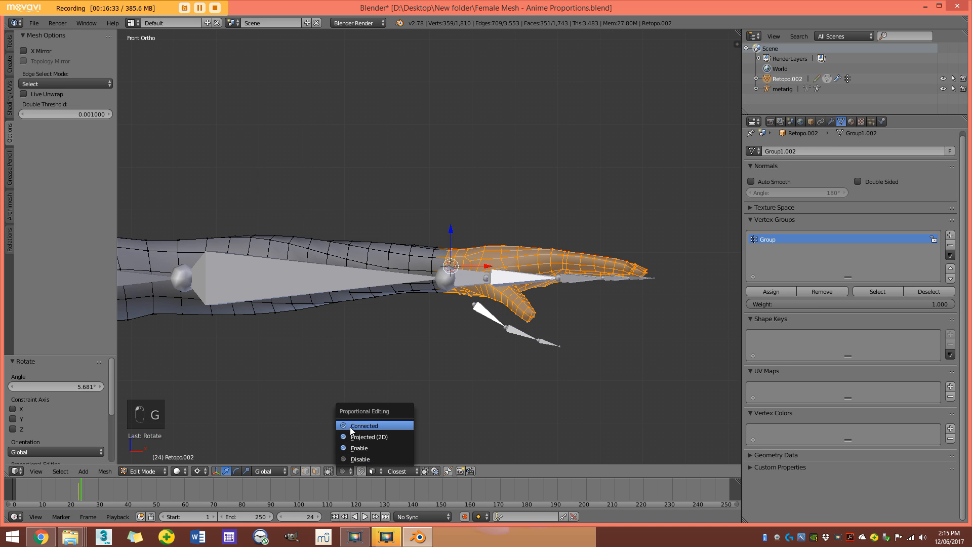
left_click(382, 426)
key("g")
scroll(499, 344, "up", 5)
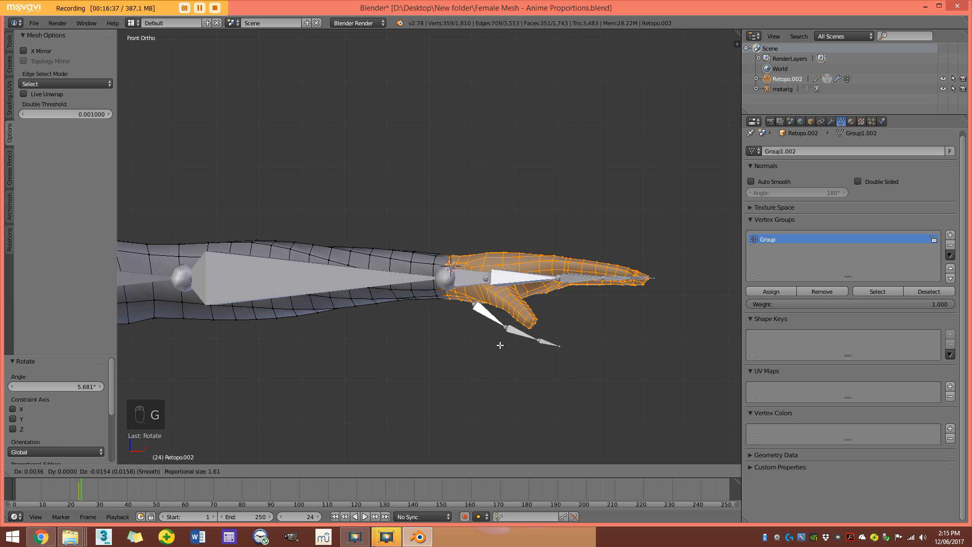
left_click(500, 345)
scroll(501, 344, "down", 4)
middle_click_drag(498, 343, 490, 336)
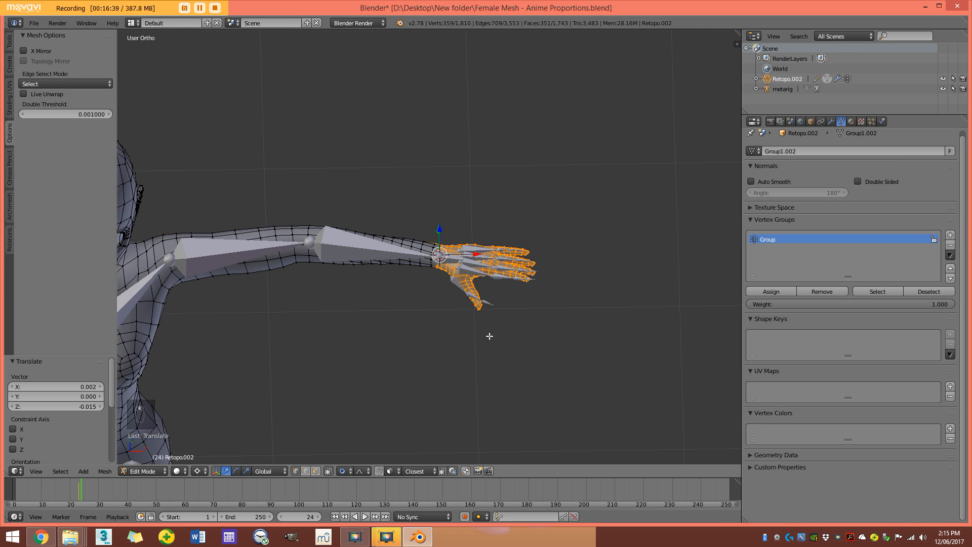
Leave mesh editing, clear the object selection and check the whole body against the rig in front view.
key("Tab")
scroll(460, 330, "down", 4)
key("a")
key("a")
key("KP_1")
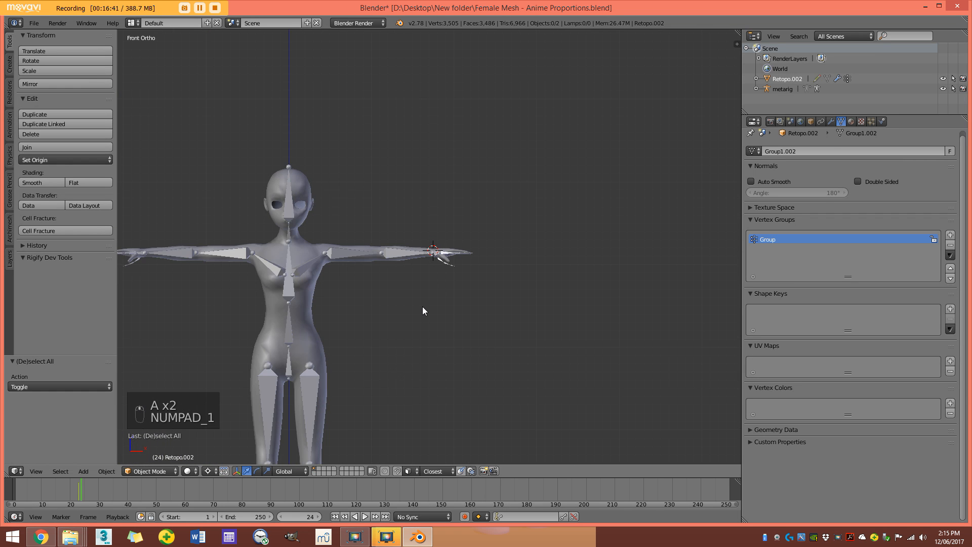
scroll(389, 253, "up", 4)
scroll(420, 212, "down", 4)
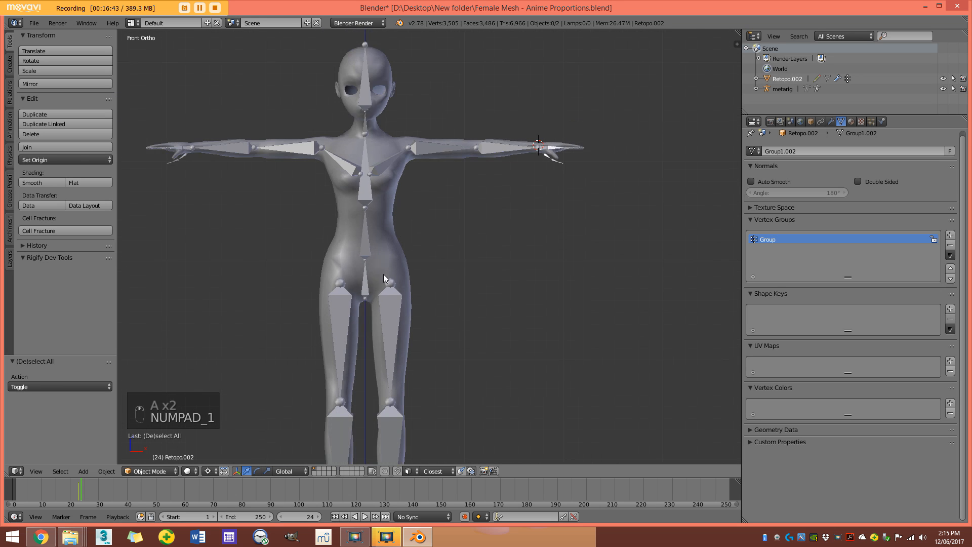
Select the metarig and return it to Edit Mode.
right_click(423, 223)
middle_click_drag(418, 168, 438, 183)
right_click(456, 141)
mouse_move(446, 141)
middle_mouse_down()
mouse_move(289, 144)
mouse_move(456, 143)
middle_mouse_up()
key("Tab")
In top view, move the left wrist joint at the end of forearm.L about 0.027 in X and -0.002 in Y.
scroll(458, 146, "up", 3)
middle_click_drag(444, 98, 397, 283, "shift")
middle_click_drag(475, 247, 419, 260)
scroll(350, 265, "up", 1)
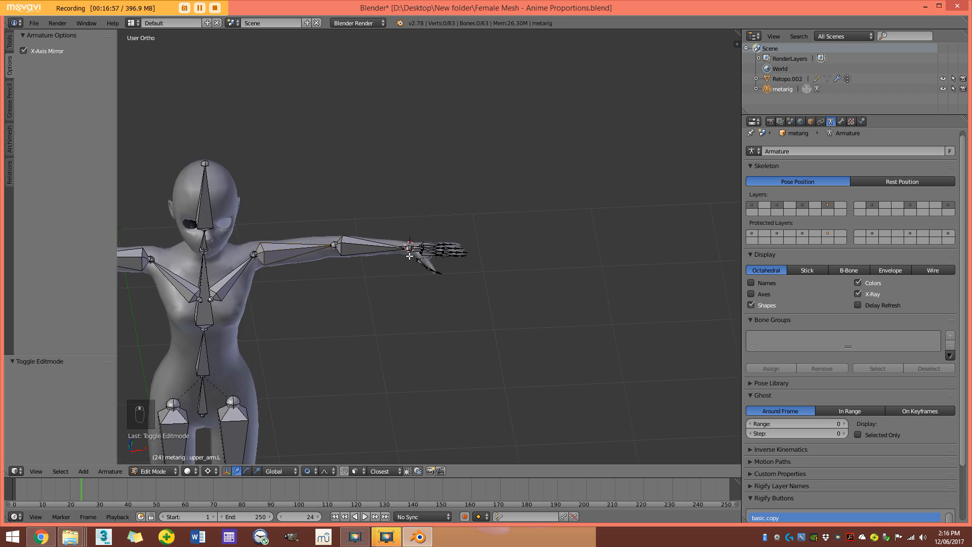
scroll(420, 261, "up", 3)
key("KP_7")
scroll(471, 290, "up", 4)
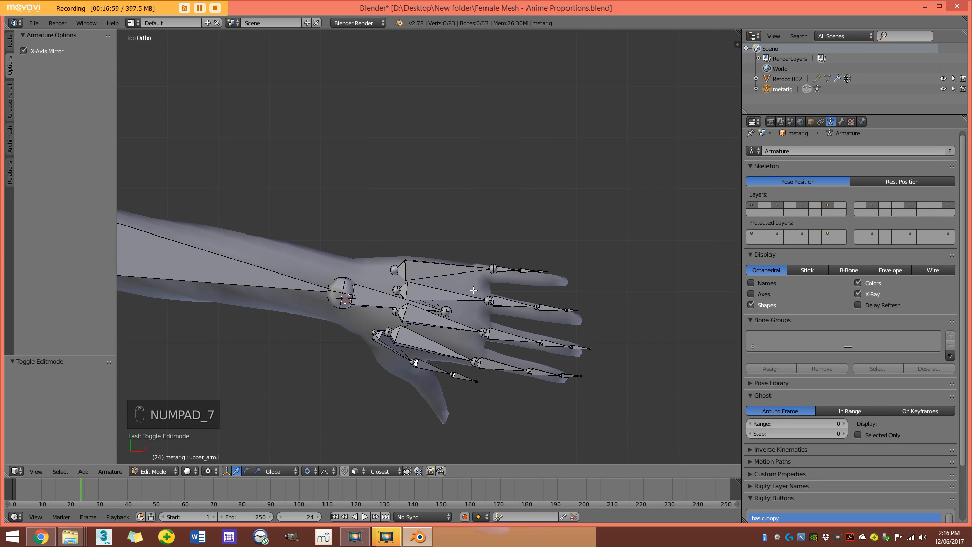
key("z")
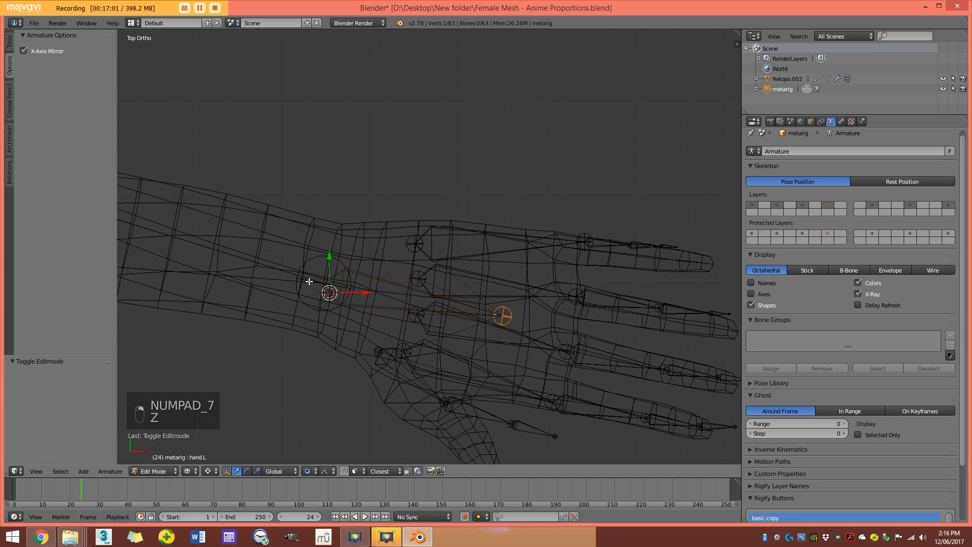
right_click(322, 283)
scroll(292, 293, "up", 2)
key("g")
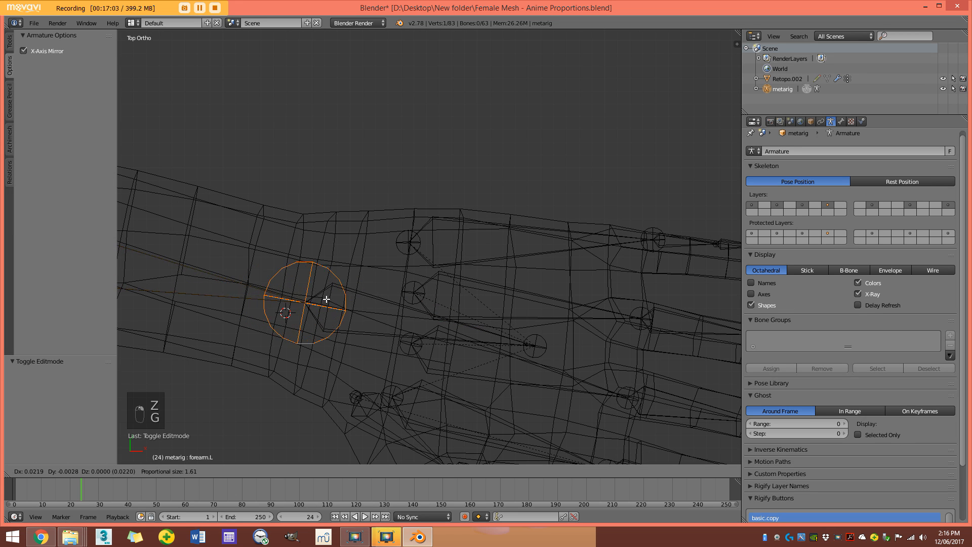
left_click(339, 285)
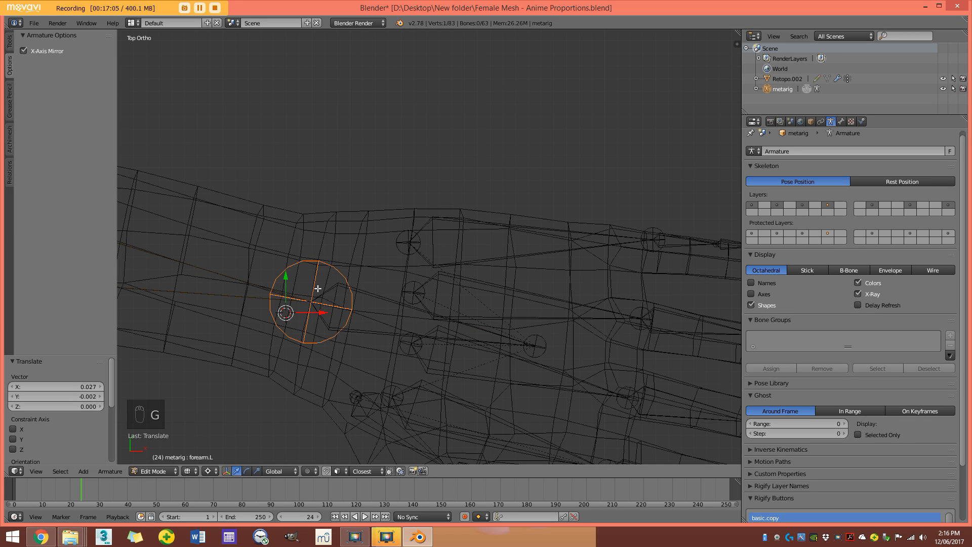
Shorten hand.L by moving its tip about -0.028 in X and 0.002 in Y.
key("z")
key("z")
right_click(534, 346)
middle_click_drag(535, 346, 479, 287, "shift")
key("z")
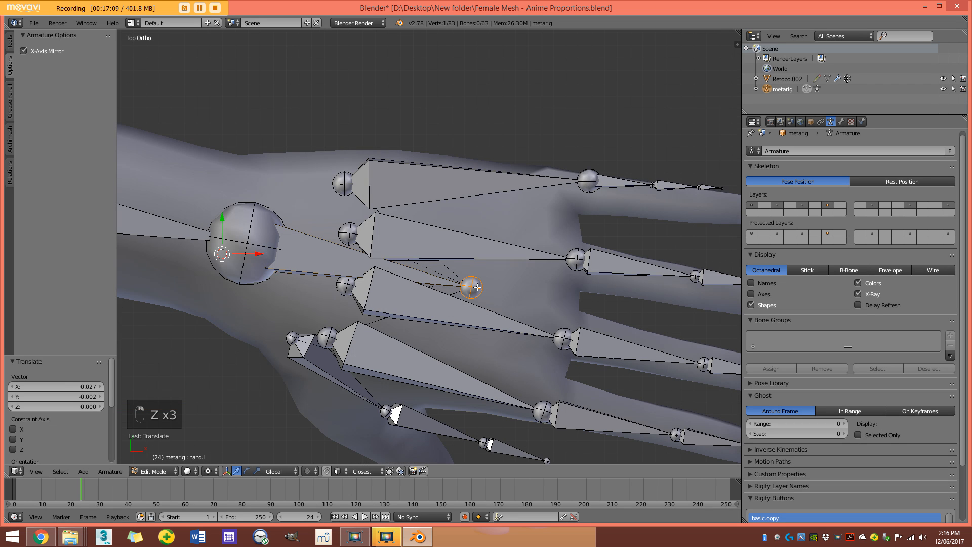
key("g")
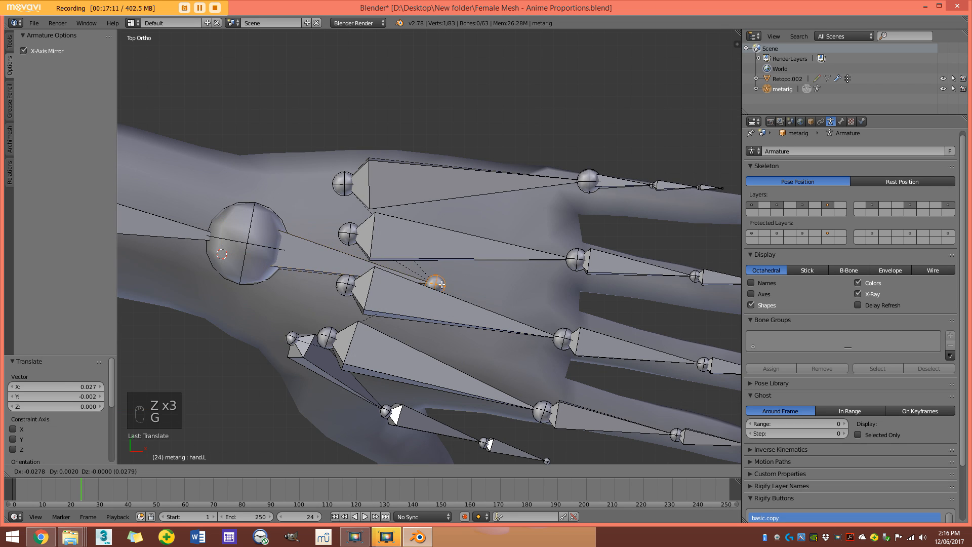
left_click(442, 284)
scroll(442, 285, "down", 6)
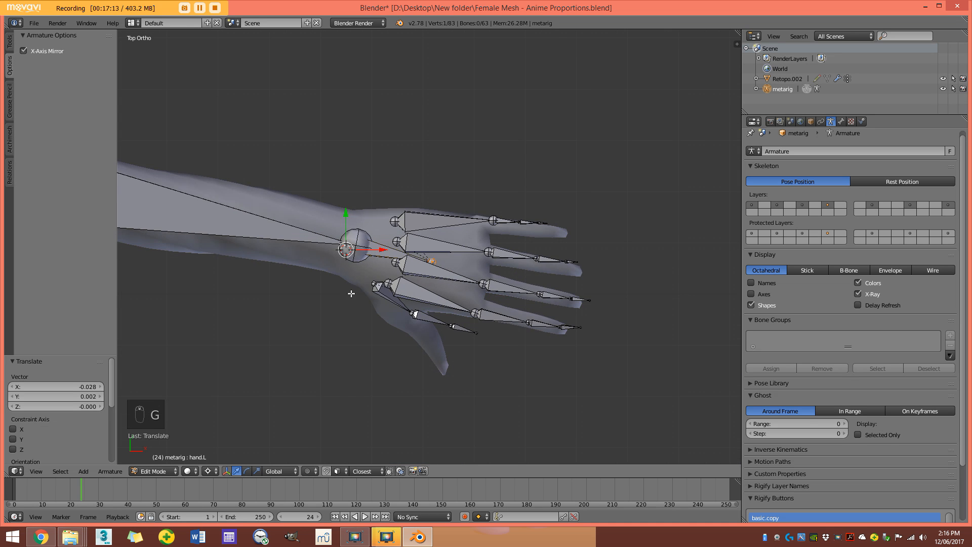
Return to Object Mode, select the Retopo.002 mesh and turn on its Wire display.
key("z")
key("z")
left_click(159, 473)
left_click(157, 462)
right_click(389, 213)
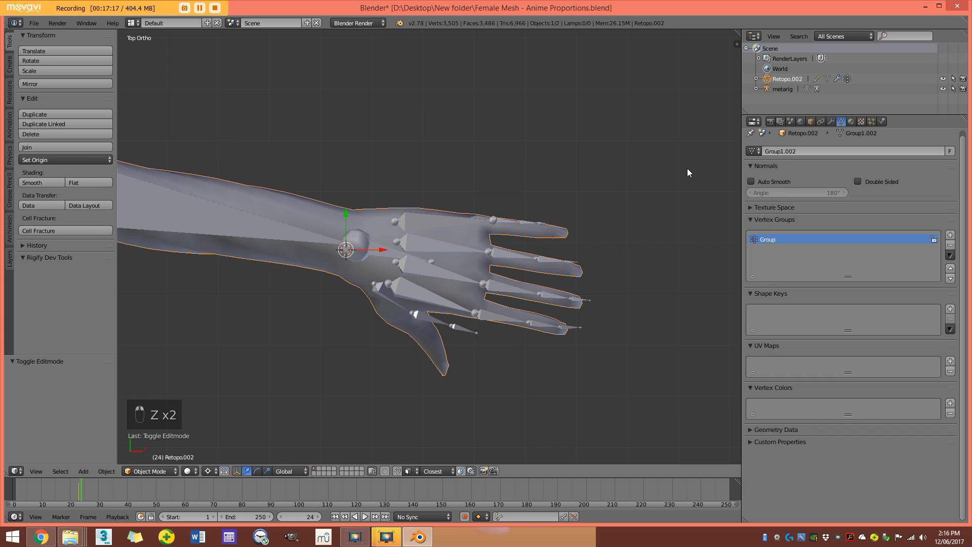
left_click(810, 121)
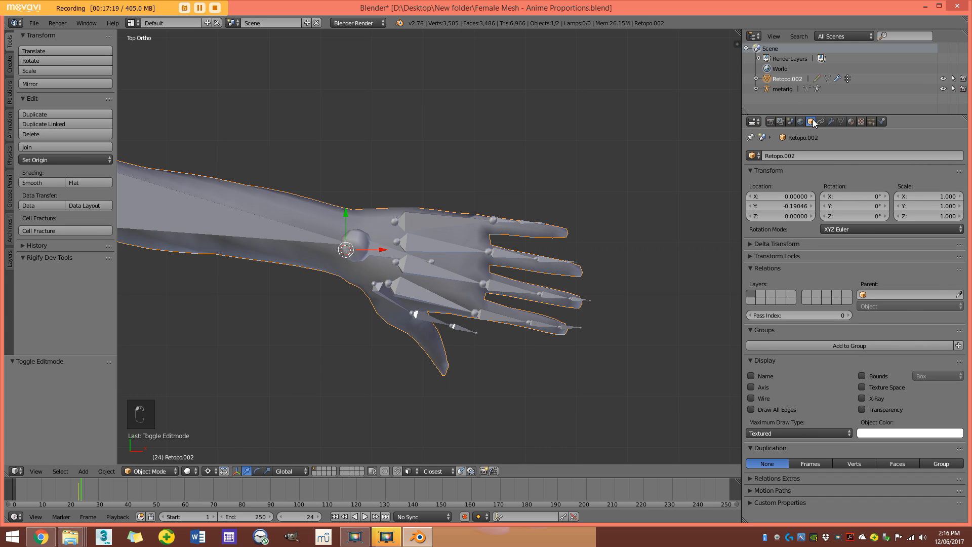
left_click(750, 398)
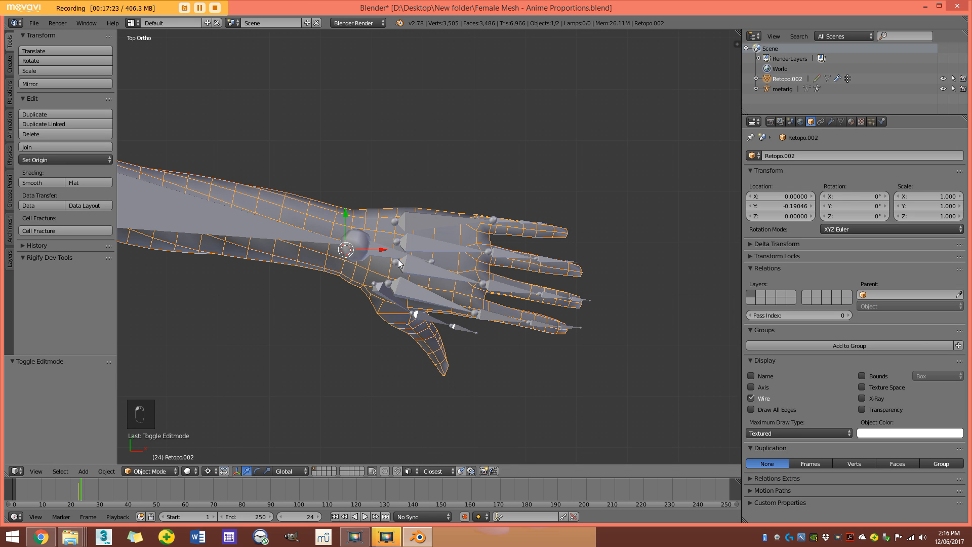
Reopen the metarig in Edit Mode and move the tip of hand.L about 0.001 in X and 0.006 in Y.
right_click(406, 230)
left_click(167, 473)
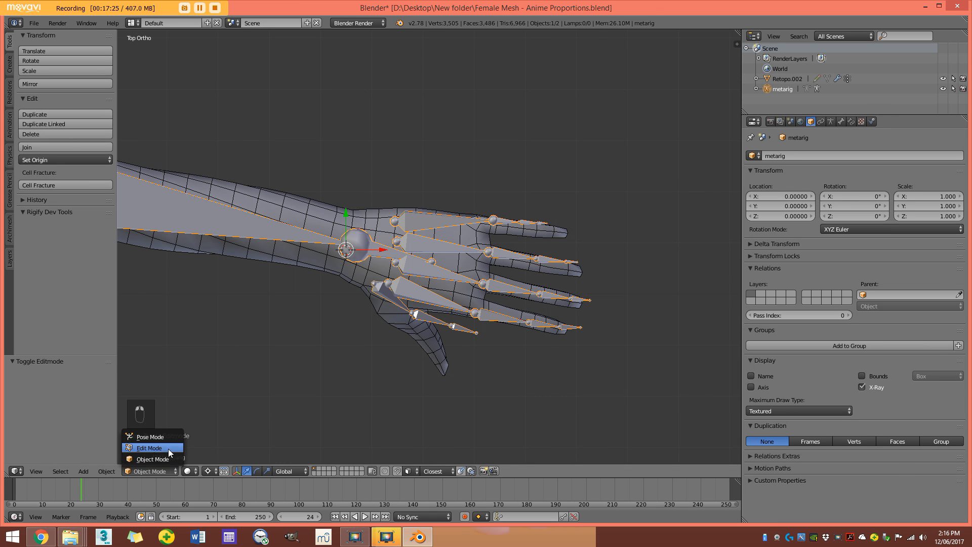
left_click(162, 436)
scroll(376, 362, "up", 2)
key("z")
key("z")
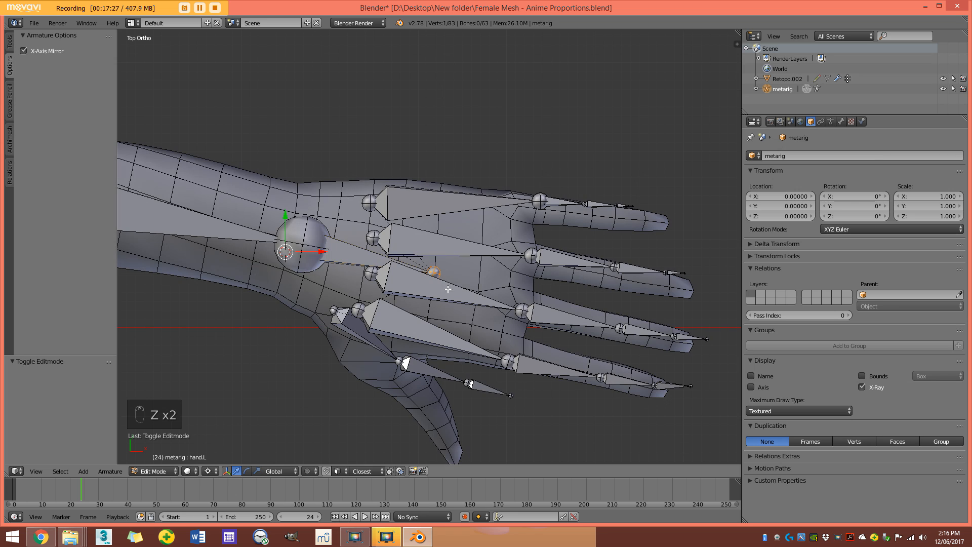
key("g")
left_click(431, 257)
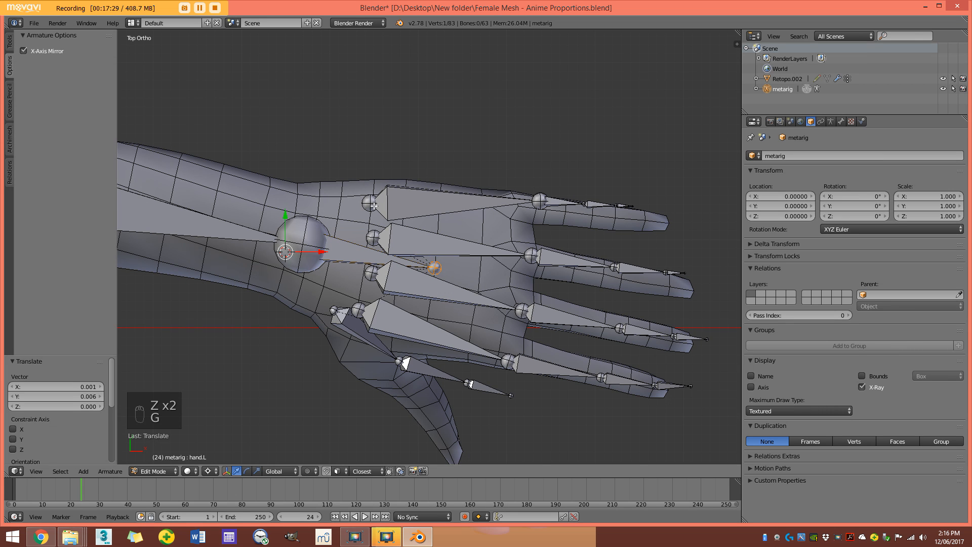
Select the three left pinky bones, set the pivot to Median Point and scale them by about 1.5.
scroll(581, 208, "up", 2)
right_click(481, 213)
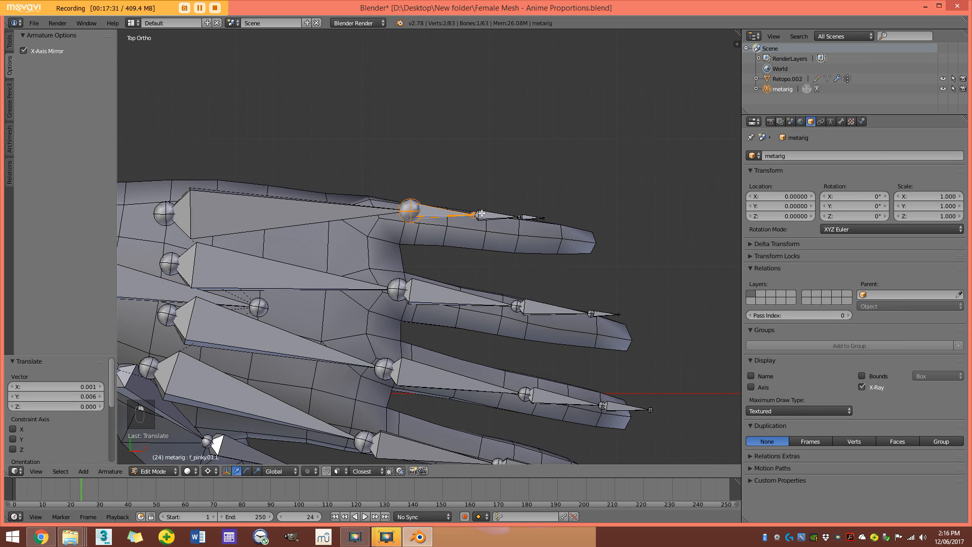
key("z")
scroll(467, 228, "up", 1)
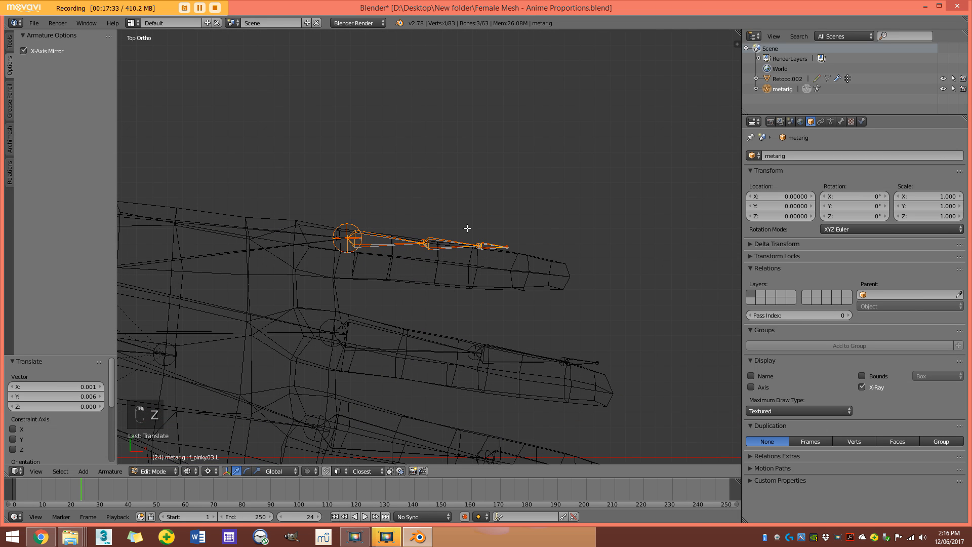
key("z")
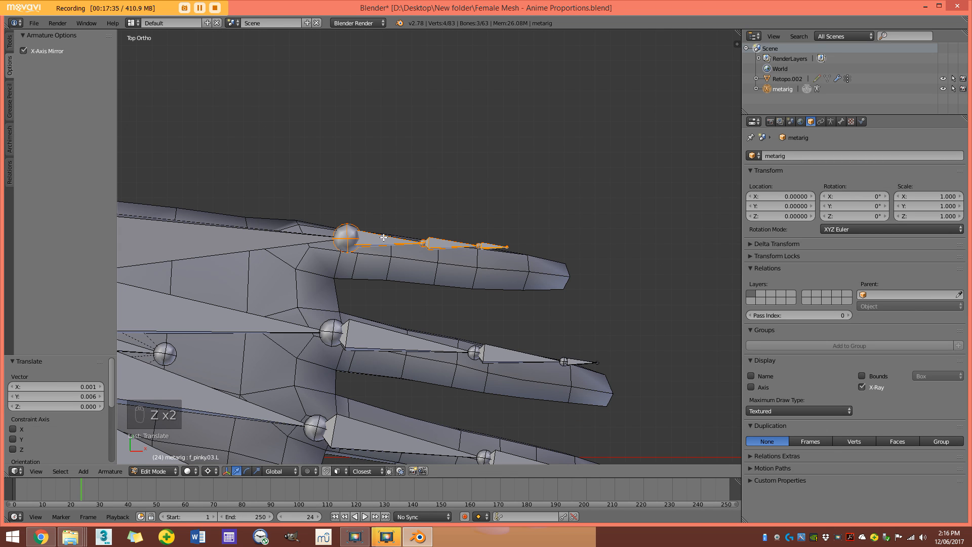
left_click(214, 470)
left_click(226, 426)
key("s")
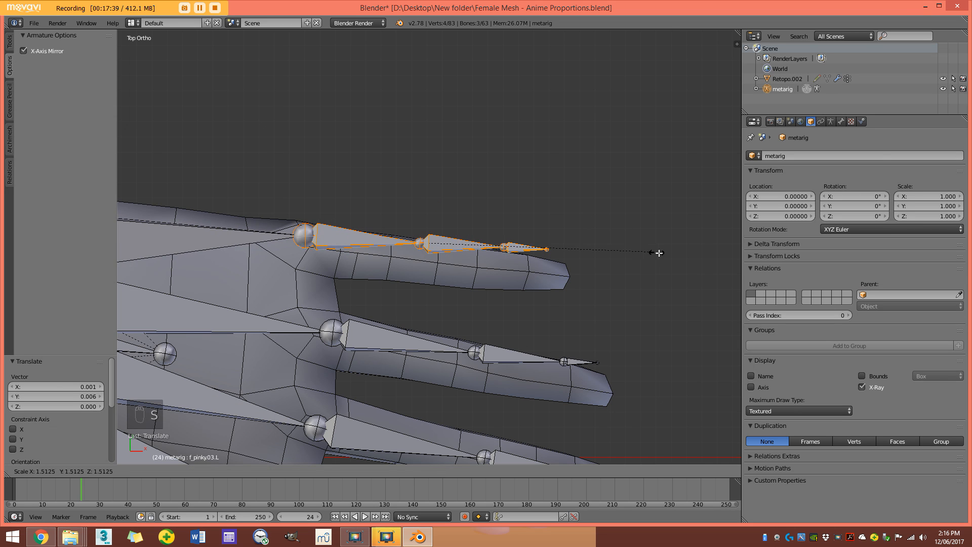
left_click(664, 257)
Move the left pinky bones about -0.014 in Y and rotate them about 1.3° to sit inside the mesh finger.
key("g")
left_click(664, 279)
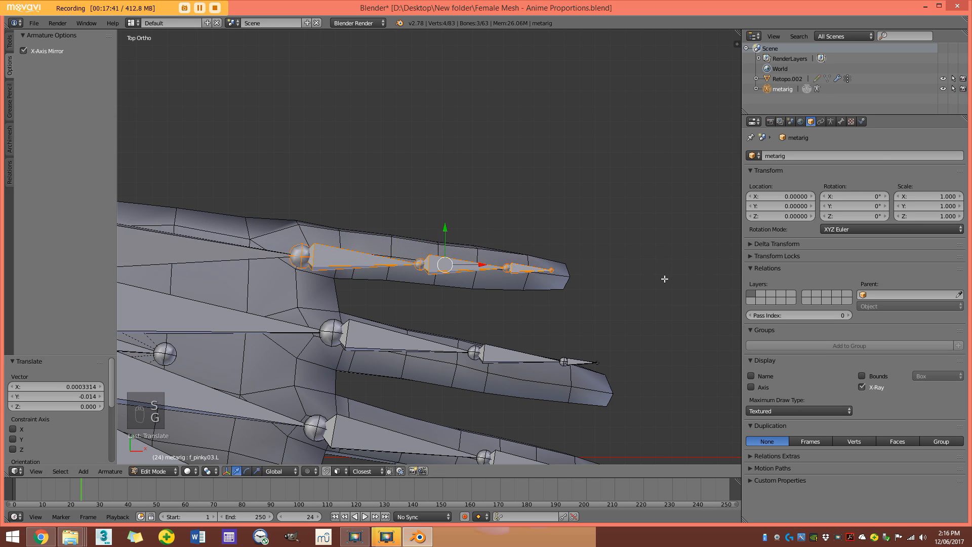
key("r")
left_click(612, 298)
Fit the three left ring finger bones inside the mesh finger, rotating them about 2.3° and shifting them slightly in X and Y.
middle_click_drag(612, 297, 592, 218, "shift")
right_click(480, 278)
right_click(480, 278, "shift")
right_click(570, 285, "shift")
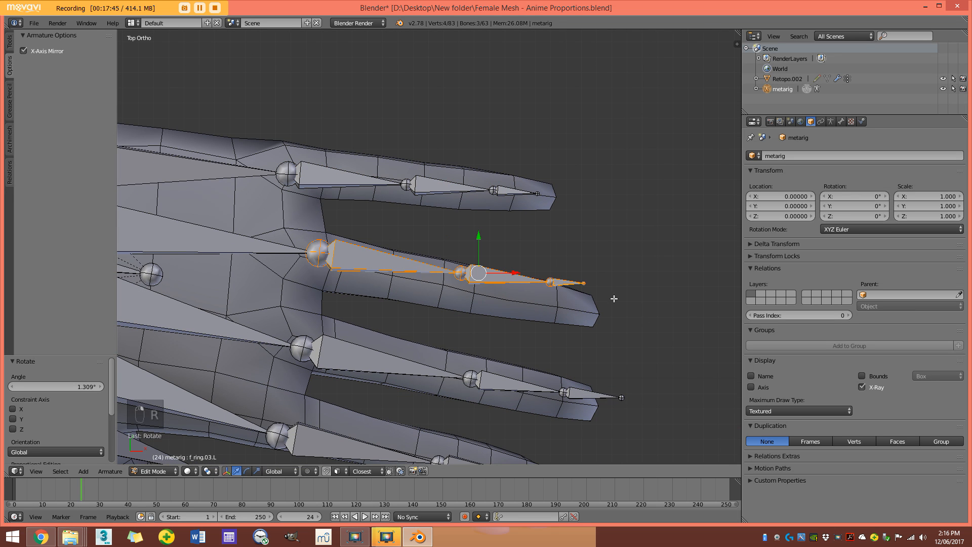
key("g")
left_click(612, 314)
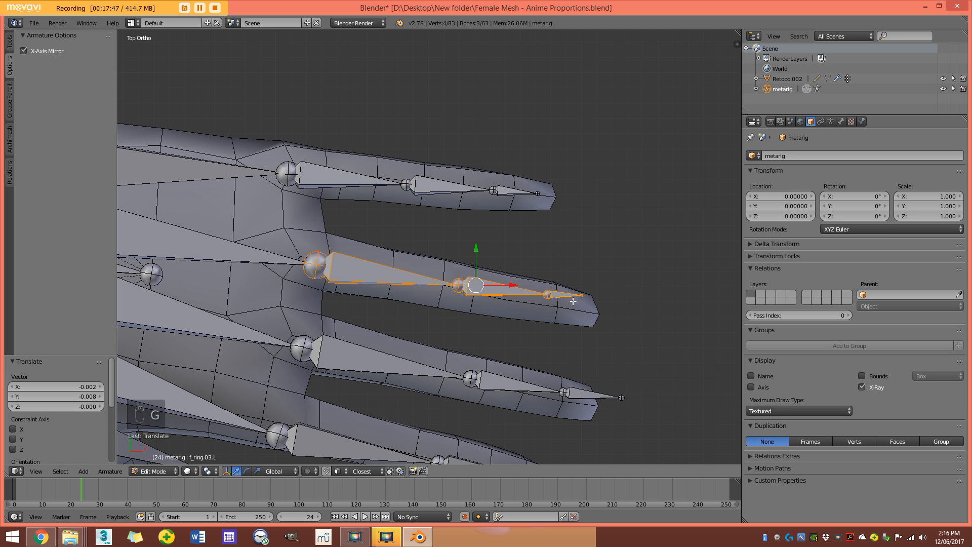
key("r")
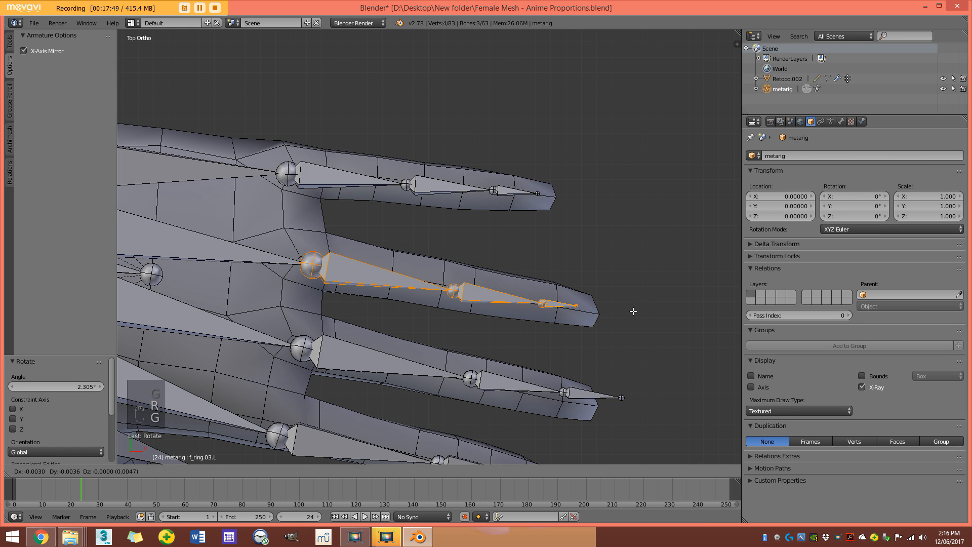
left_click(619, 321)
Move the three left middle finger bones about -0.010 in X and 0.002 in Y and rotate them about 1.9°.
scroll(618, 321, "down", 2)
middle_click_drag(618, 321, 604, 276, "shift")
right_click(430, 298)
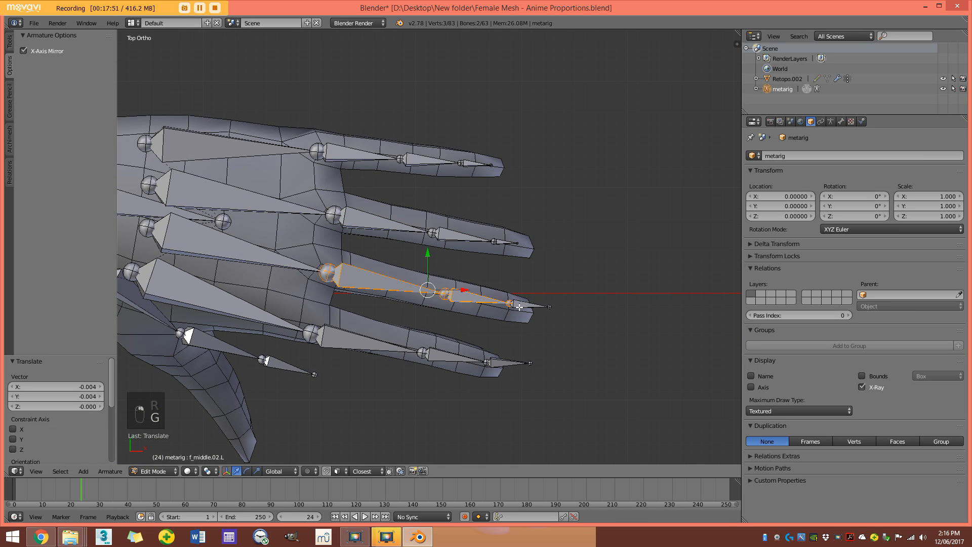
scroll(533, 313, "up", 2)
key("r")
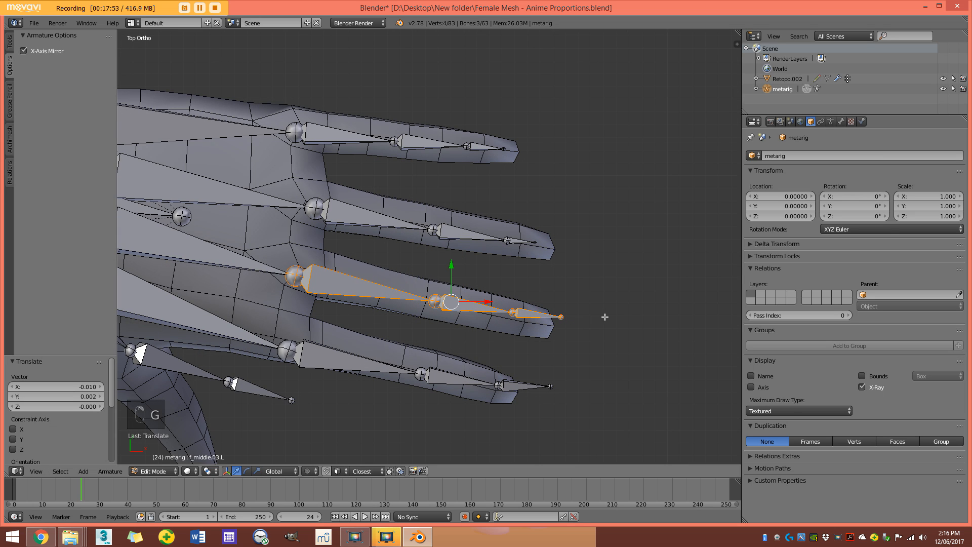
left_click(621, 332)
Select the three left index finger bones, rotate them slightly to follow the mesh finger and move them about -0.015 in X and 0.005 in Y.
right_click(360, 357)
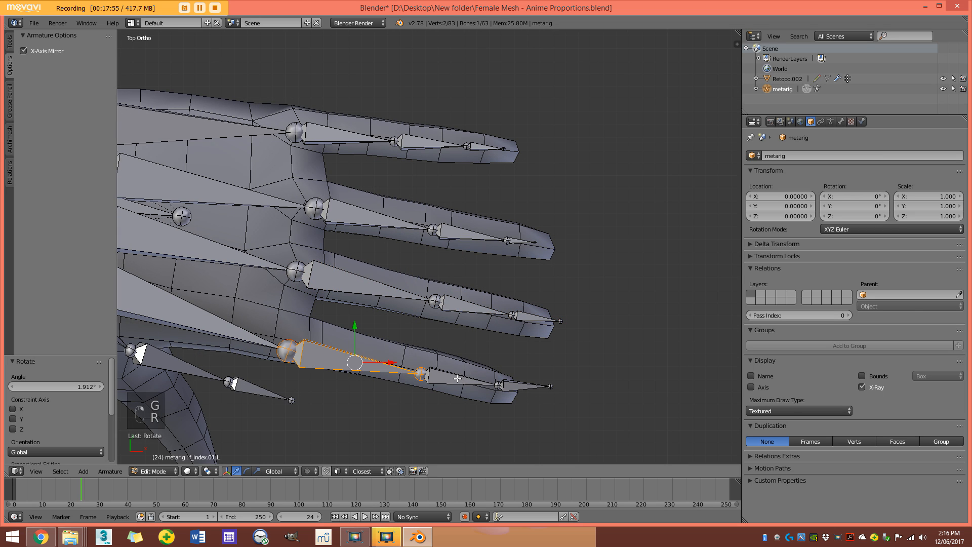
right_click(459, 375, "shift")
right_click(531, 388, "shift")
key("r")
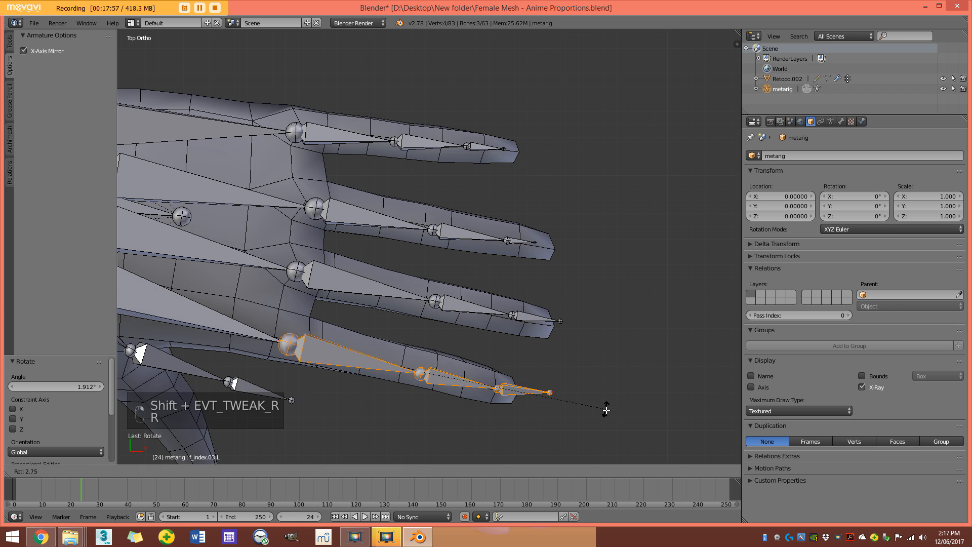
left_click(597, 408)
key("g")
left_click(585, 407)
scroll(446, 329, "down", 4)
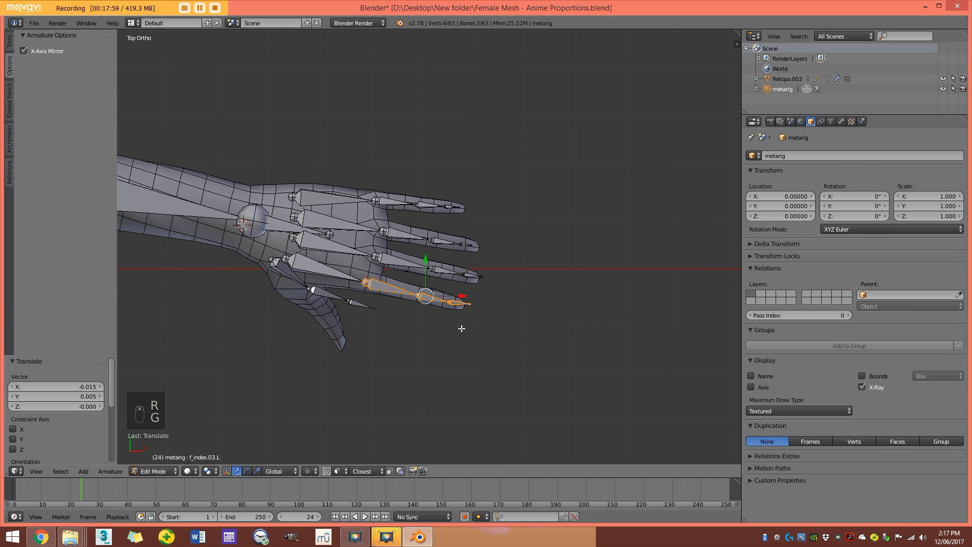
Move the left pinky bone tip about 0.011 in X and -0.002 in Y, and the last pinky joint about -0.019 in X and 0.001 in Y.
scroll(446, 313, "up", 2)
scroll(446, 283, "up", 5)
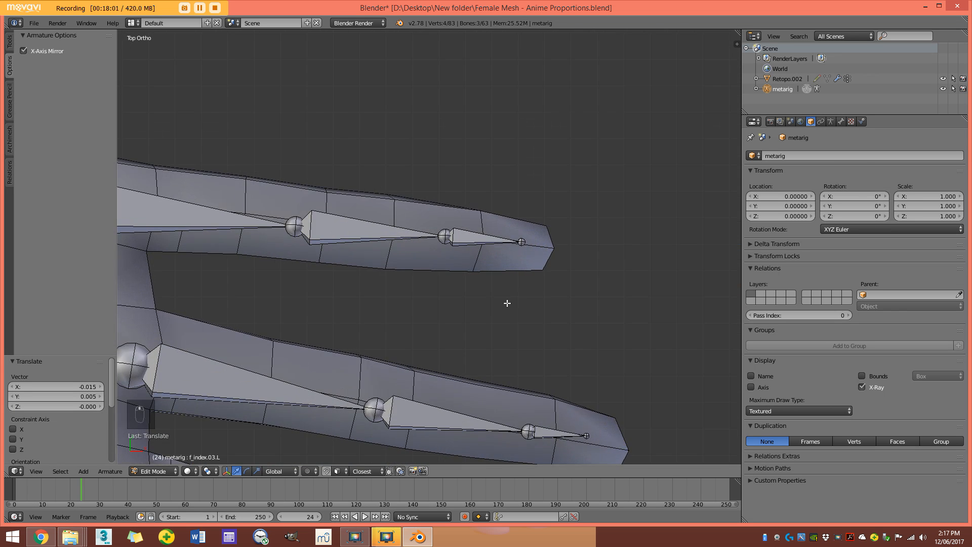
key("g")
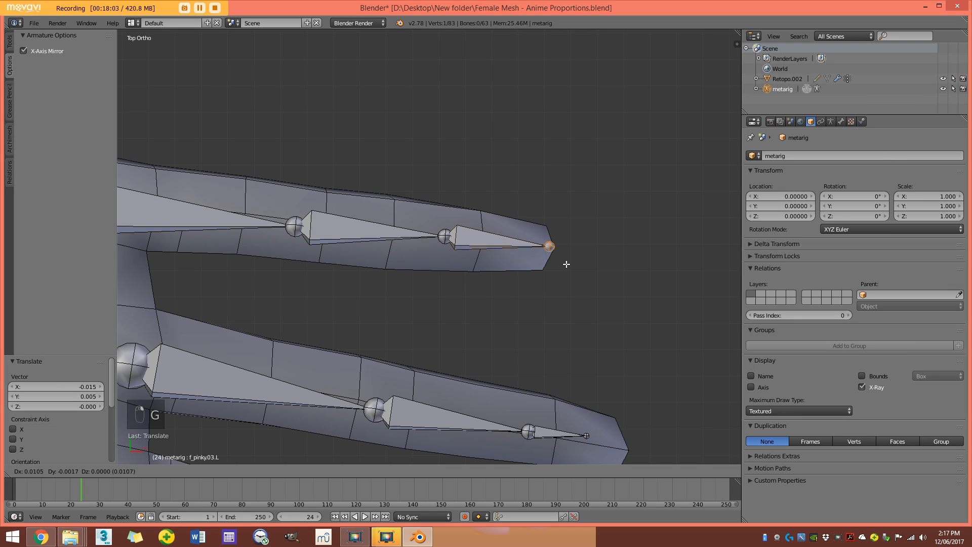
left_click(566, 264)
right_click(450, 236)
key("g")
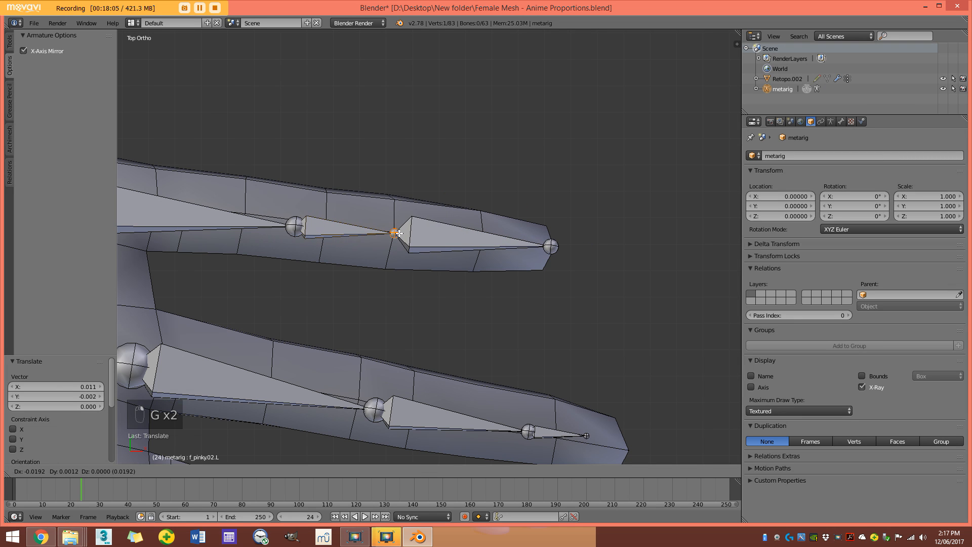
left_click(399, 233)
Shift the joint between the first and second left pinky bones toward the palm and move the pinky knuckle joint about 0.002 in Y.
scroll(335, 232, "down", 2)
key("g")
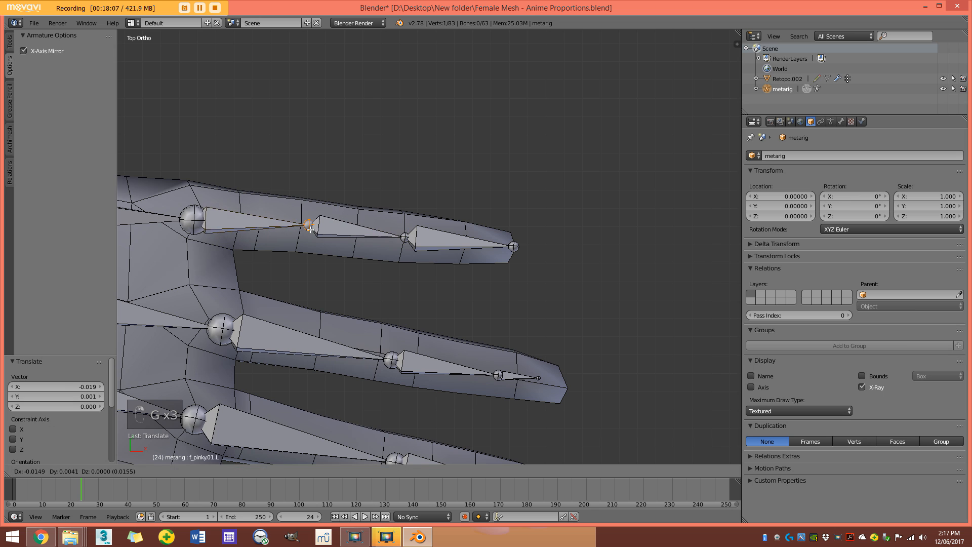
left_click(307, 234)
right_click(192, 219)
key("g")
left_click(193, 219)
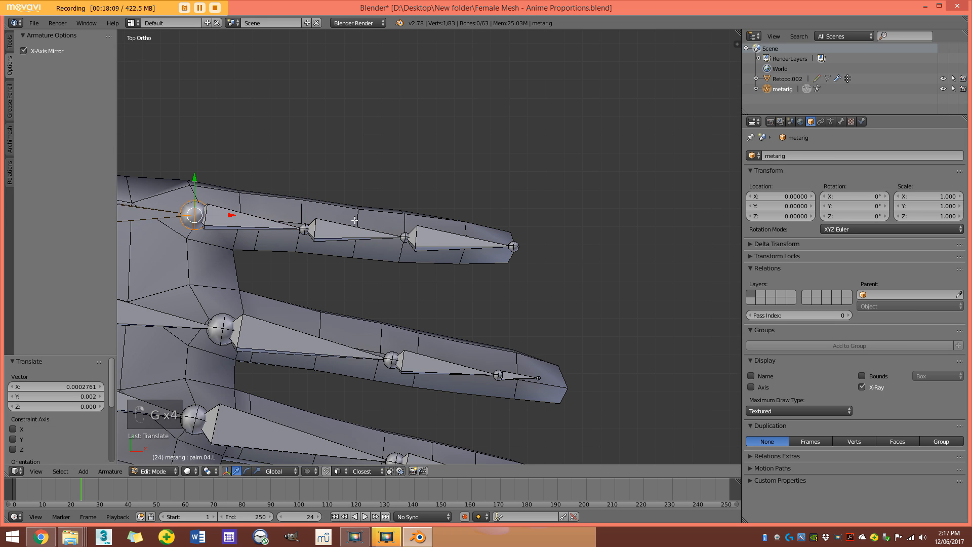
Align the last left pinky joint with the mesh edge loop, and move the joint between the first and second pinky bones about -0.002 in X.
scroll(394, 241, "up", 4)
right_click(368, 261)
key("g")
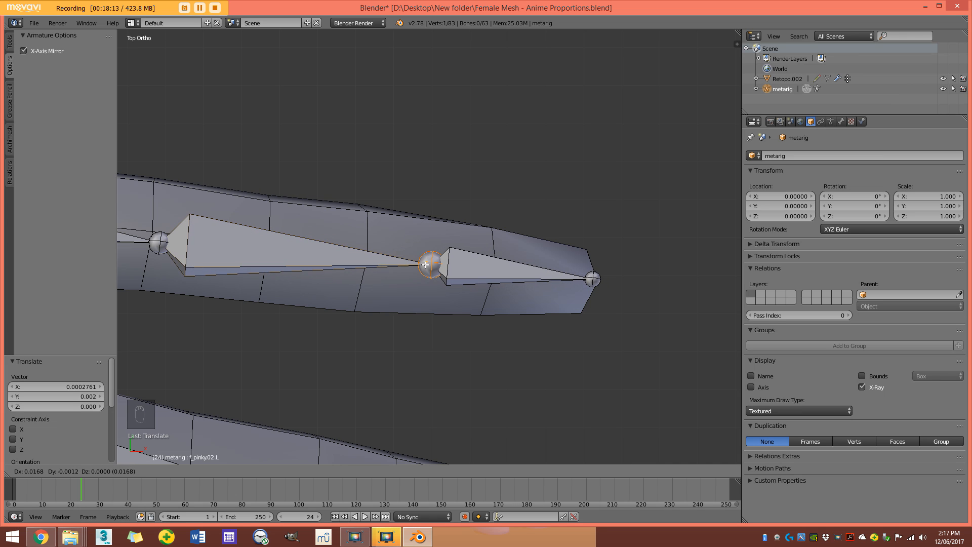
left_click(424, 264)
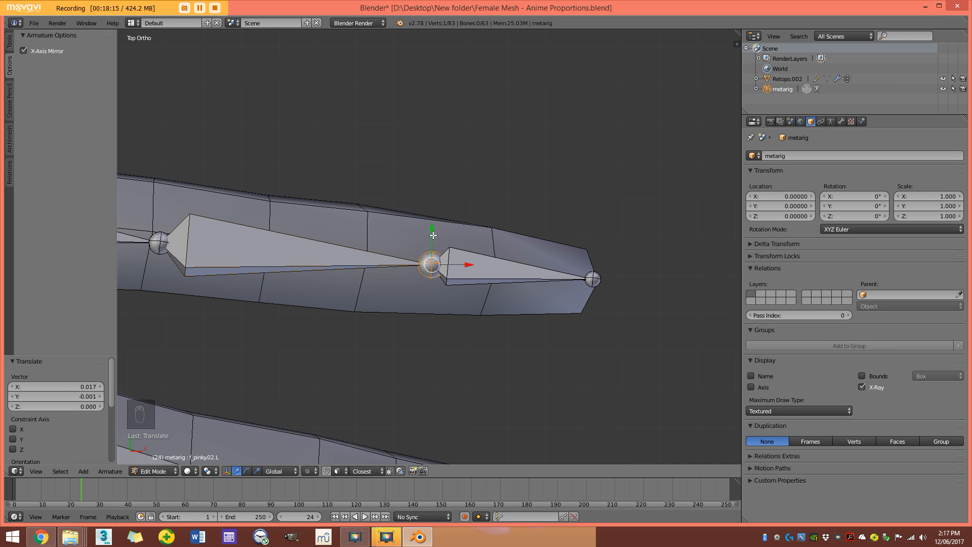
key("g")
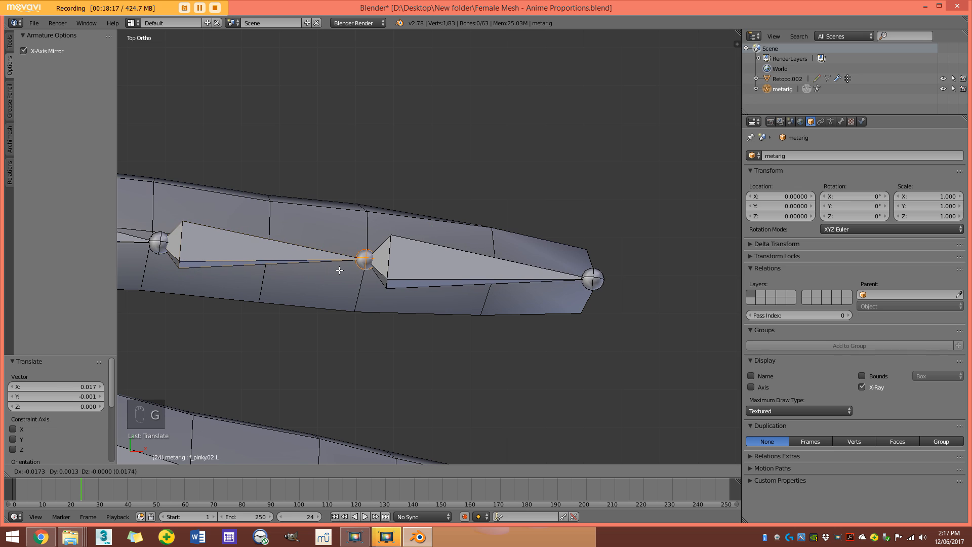
left_click(338, 270)
scroll(314, 280, "down", 1)
middle_click_drag(314, 280, 364, 301, "shift")
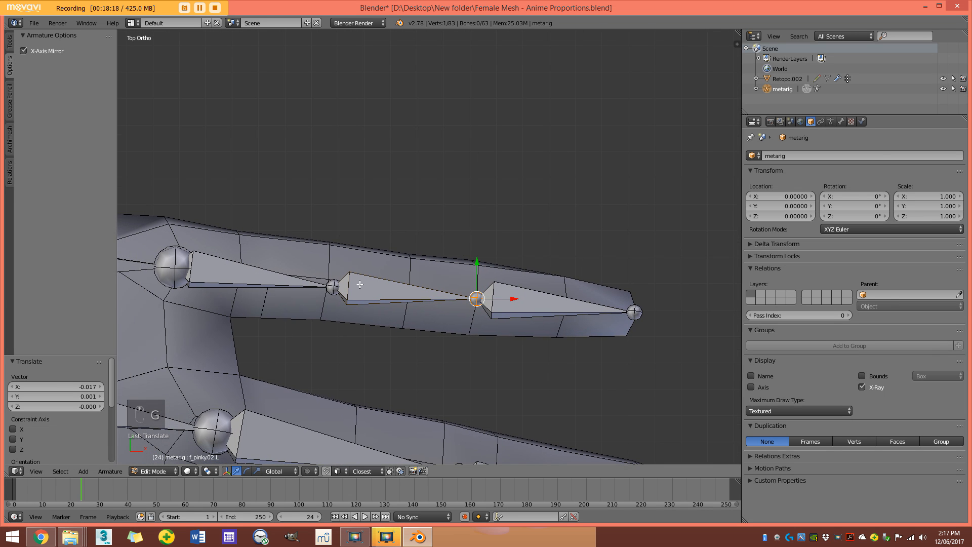
key("g")
left_click(328, 286)
Move the left ring finger bone tip about 0.014 in X and -0.004 in Y, and the last ring joint about -0.023 in X and 0.006 in Y.
middle_click_drag(429, 354, 427, 302, "shift")
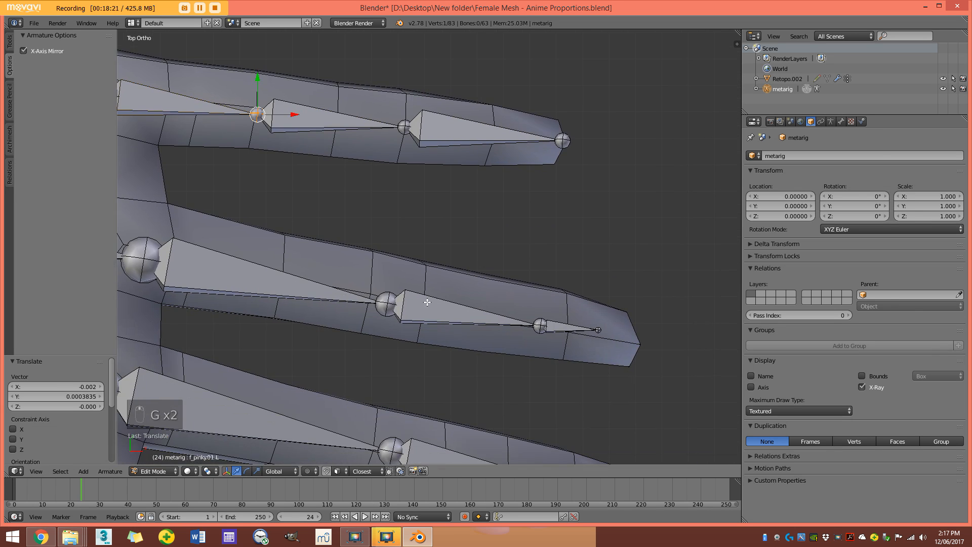
key("g")
left_click(639, 347)
key("z")
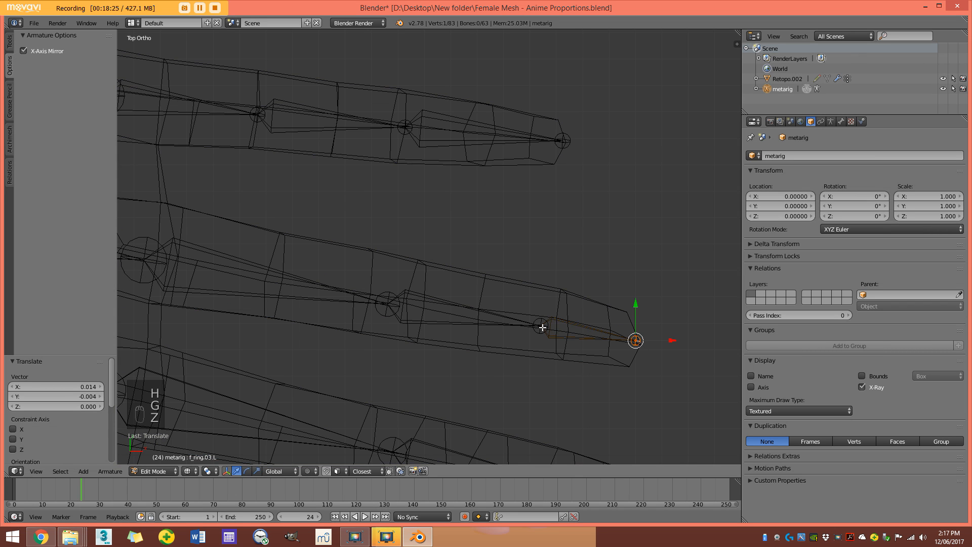
key("z")
key("g")
left_click(476, 308)
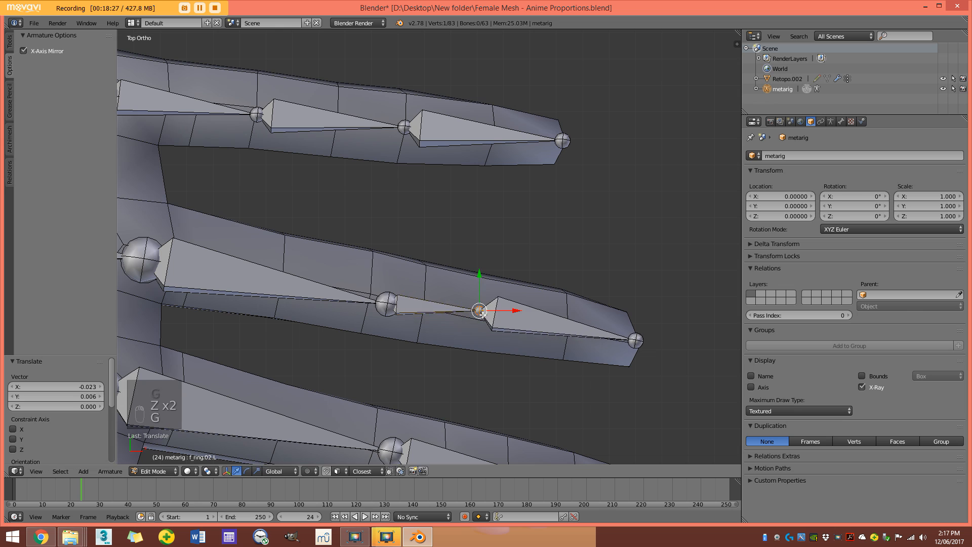
Fine-tune the last left ring joint by about 0.001 in X and -0.002 in Y, checking the mesh loops in wireframe, and nudge it once more.
key("z")
scroll(465, 265, "up", 3)
key("z")
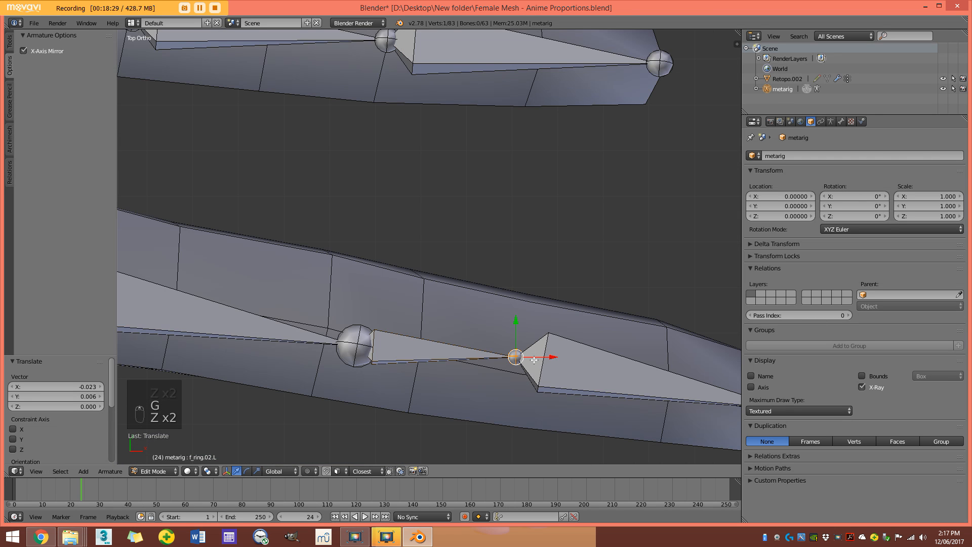
middle_click_drag(534, 360, 495, 299, "shift")
key("g")
left_click(501, 304)
scroll(503, 302, "down", 3)
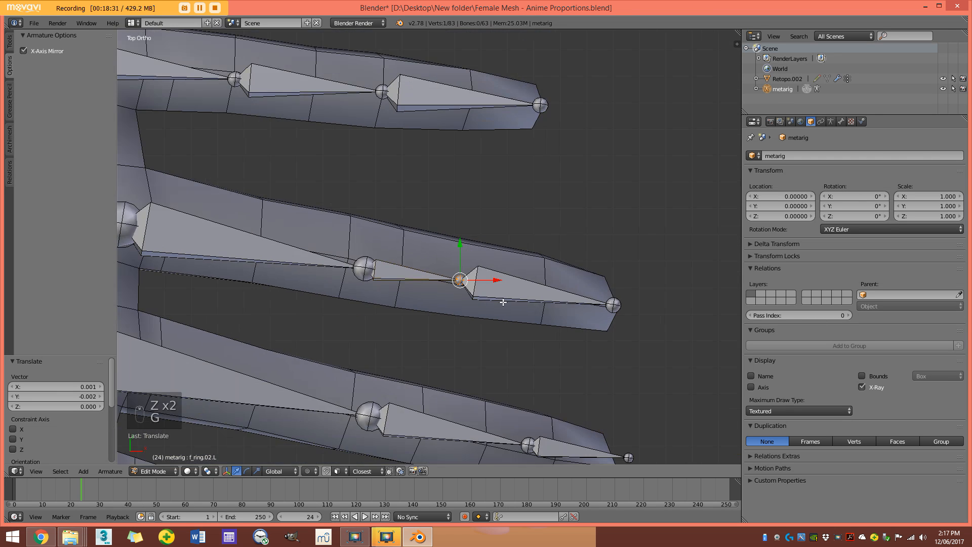
key("z")
scroll(501, 303, "up", 3)
key("g")
left_click(492, 304)
Move the joint between the first and second left ring bones about -0.024 in X and 0.006 in Y, and correct it by about 0.015 and -0.002.
middle_click_drag(365, 305, 512, 352, "shift")
key("z")
right_click(486, 329)
scroll(483, 318, "down", 3)
middle_click_drag(479, 311, 506, 327, "shift")
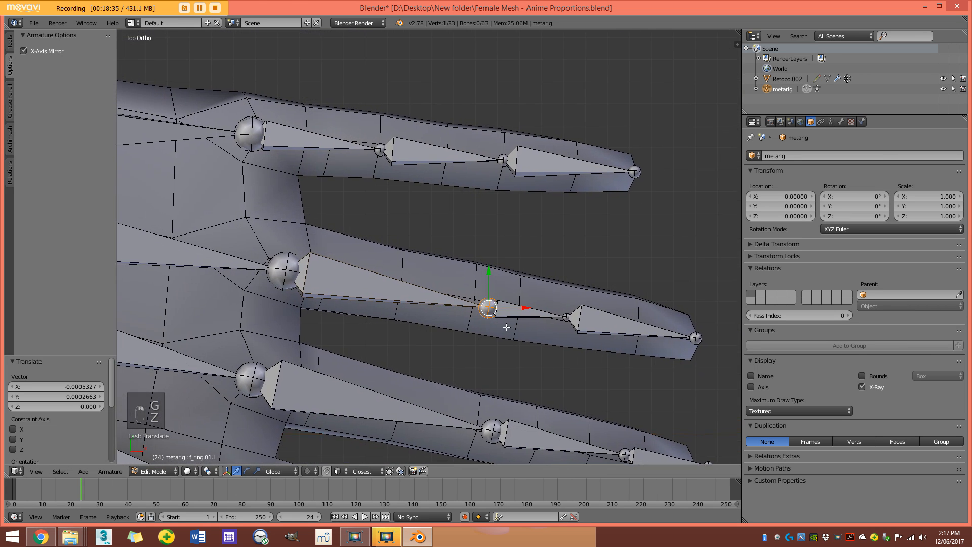
scroll(506, 327, "up", 1)
key("g")
left_click(442, 309)
key("z")
key("z")
key("g")
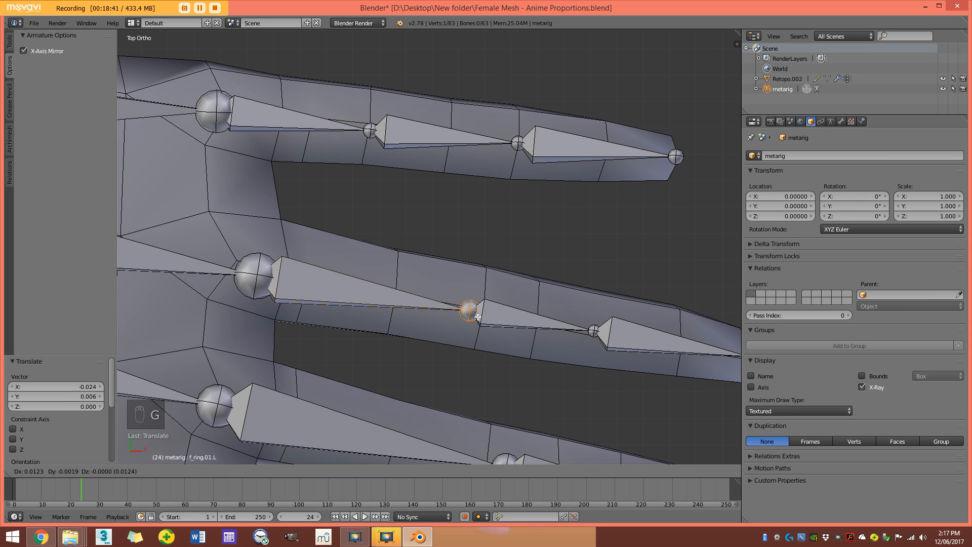
left_click(485, 318)
scroll(486, 315, "down", 3)
scroll(487, 314, "up", 1)
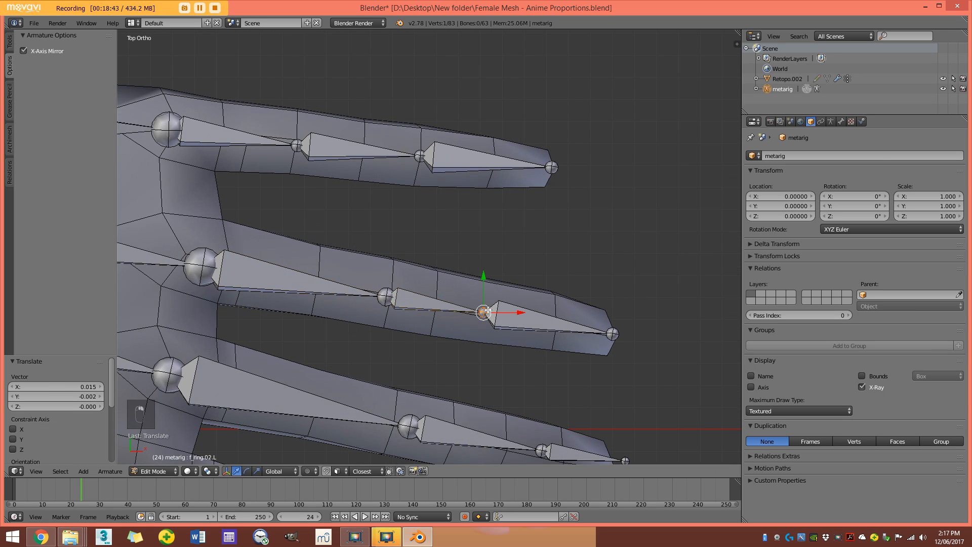
Nudge the left ring knuckle joint slightly and move the pinky knuckle joint about 0.005 in X and -0.001 in Y.
key("z")
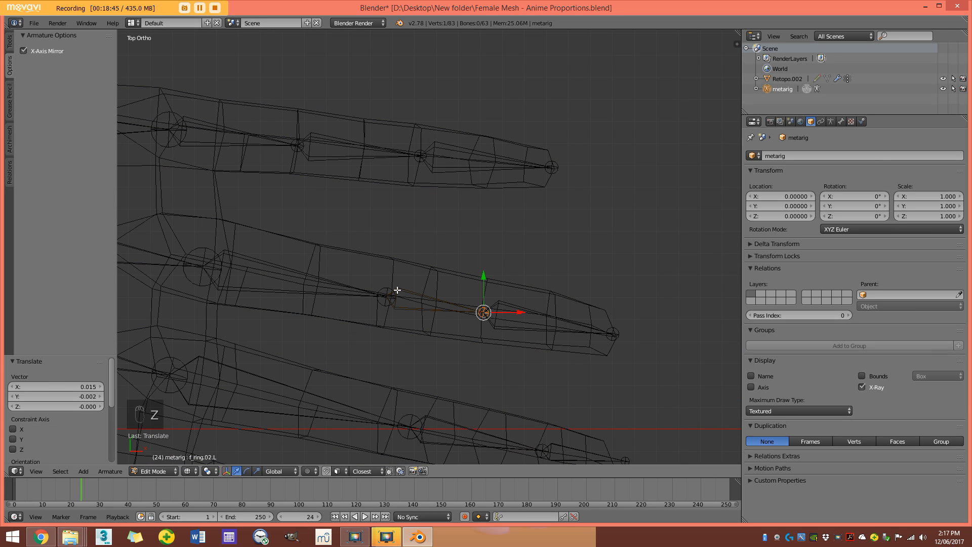
middle_click_drag(187, 265, 312, 313, "shift")
key("z")
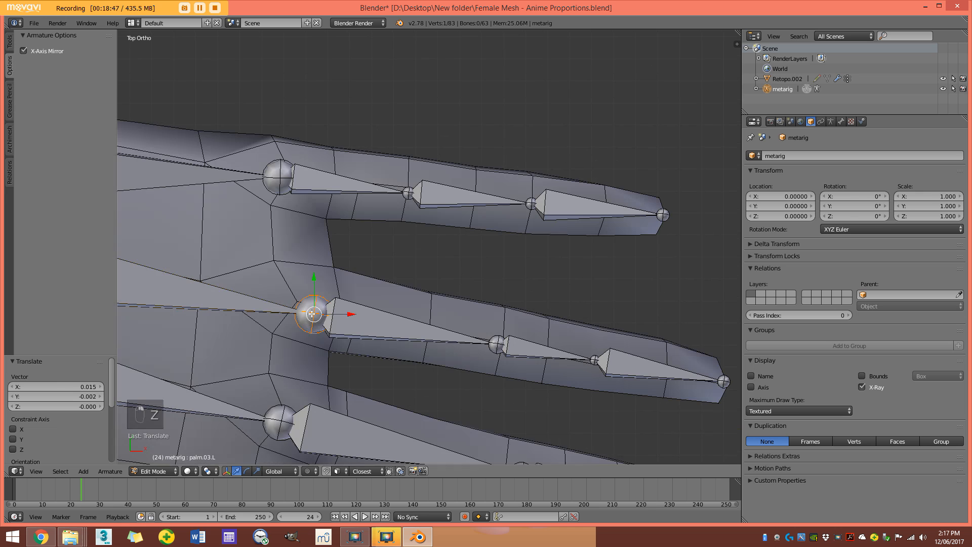
key("g")
left_click(320, 315)
right_click(289, 177)
key("g")
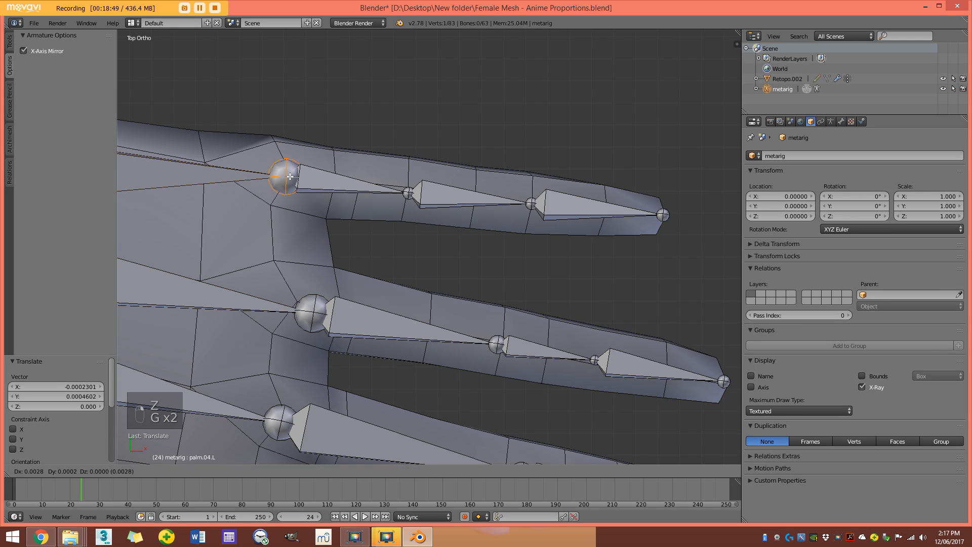
left_click(295, 179)
Reposition the left middle finger bone tip and its two inner joints to match the mesh fingertip and edge loops.
scroll(428, 261, "down", 3)
scroll(434, 241, "up", 3)
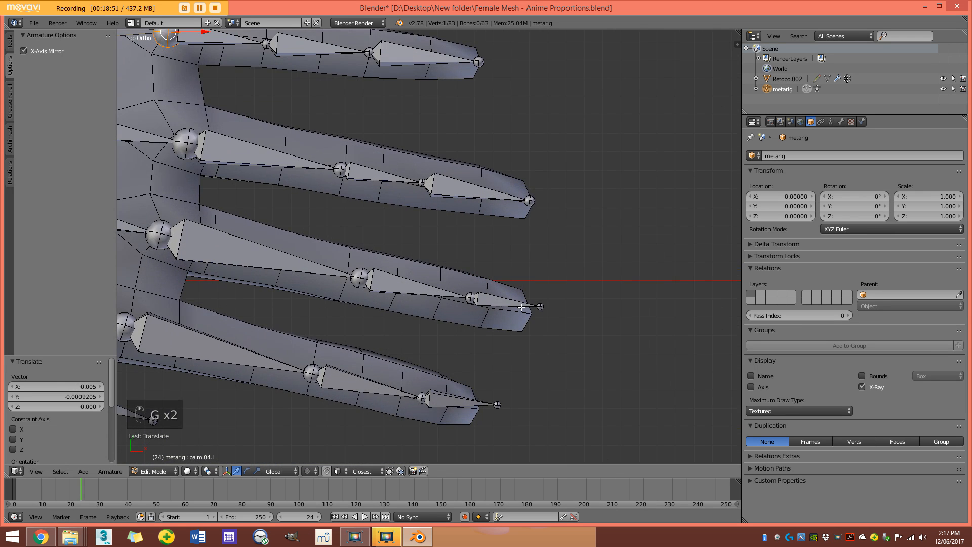
key("z")
key("z")
key("g")
left_click(438, 296)
key("g")
left_click(533, 316)
right_click(351, 271)
key("g")
left_click(333, 264)
Fit the left index finger's two inner joints to the mesh edge loops and place its bone tip at the mesh fingertip.
right_click(307, 373)
key("g")
left_click(380, 407)
right_click(416, 398)
key("g")
left_click(479, 411)
key("g")
left_click(480, 417)
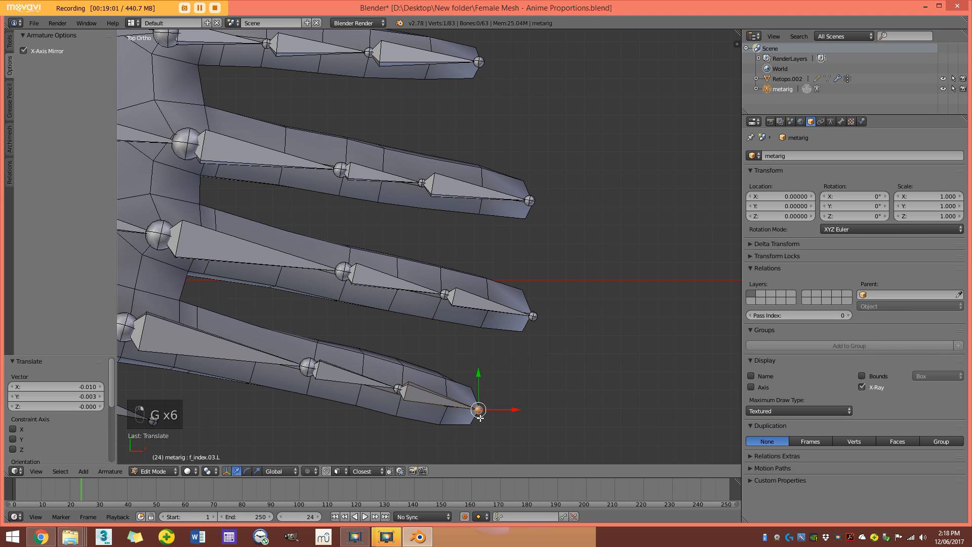
key("g")
left_click(306, 369)
In wireframe, align the left index knuckle joint with the mesh knuckle and move the middle knuckle joint about 0.017 in X and -0.003 in Y.
scroll(167, 304, "down", 3)
middle_click_drag(235, 298, 313, 289, "shift")
scroll(314, 289, "up", 2)
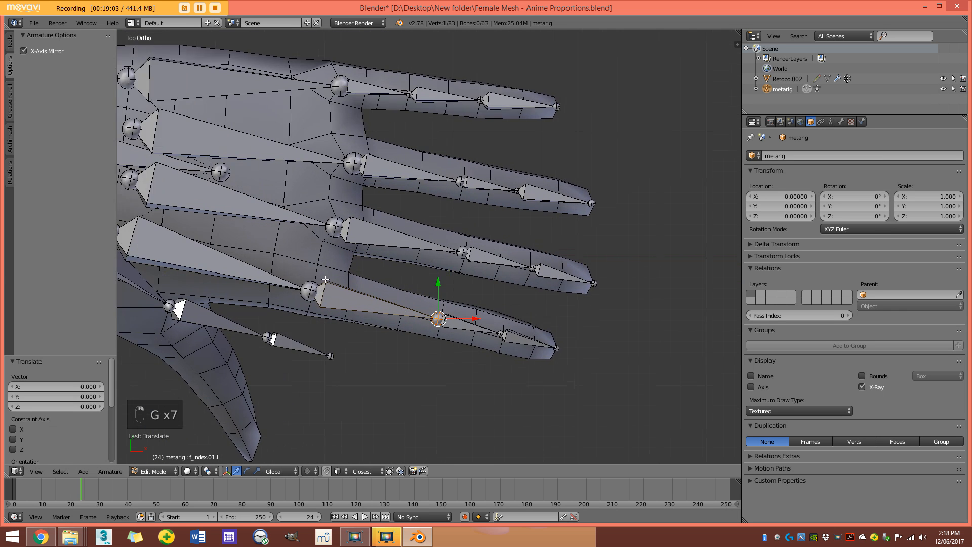
key("z")
key("g")
left_click(332, 308)
key("g")
left_click(343, 234)
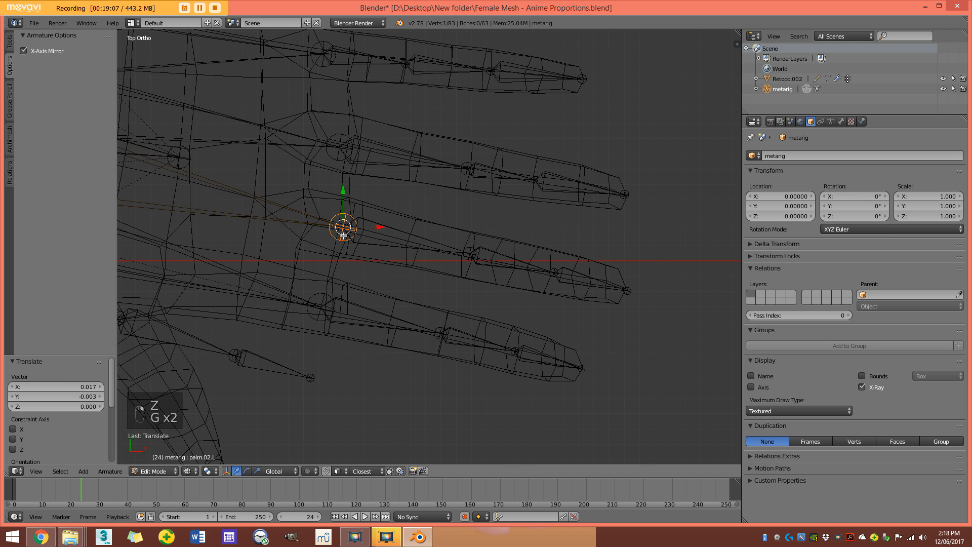
Align the left ring knuckle joint with the mesh knuckle, move the pinky knuckle joint about 0.011 in X and -0.002 in Y, and restore solid shading.
key("g")
left_click(353, 147)
key("g")
right_click(355, 57)
right_click(334, 54)
key("g")
left_click(351, 57)
scroll(427, 74, "down", 4)
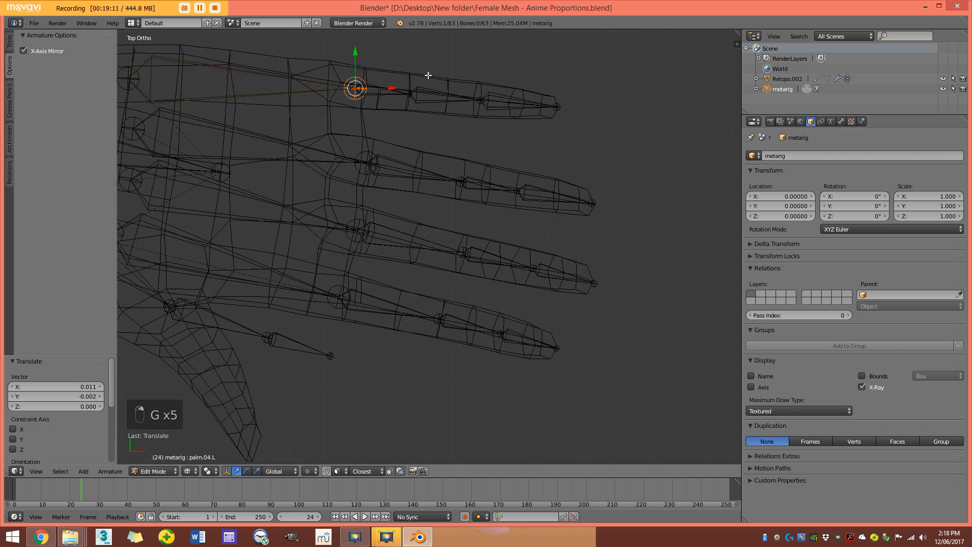
key("z")
Check how the fitted left finger bones sit inside the hand mesh from above and from the side.
middle_click_drag(487, 264, 486, 171, "shift")
scroll(340, 215, "up", 2)
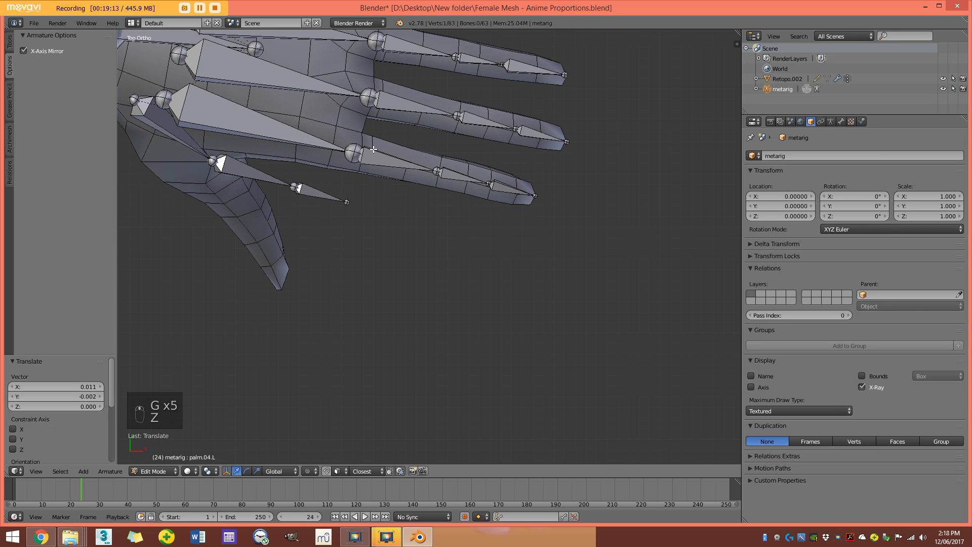
key("g")
left_click(436, 175)
scroll(479, 230, "down", 4)
middle_click_drag(492, 244, 494, 133)
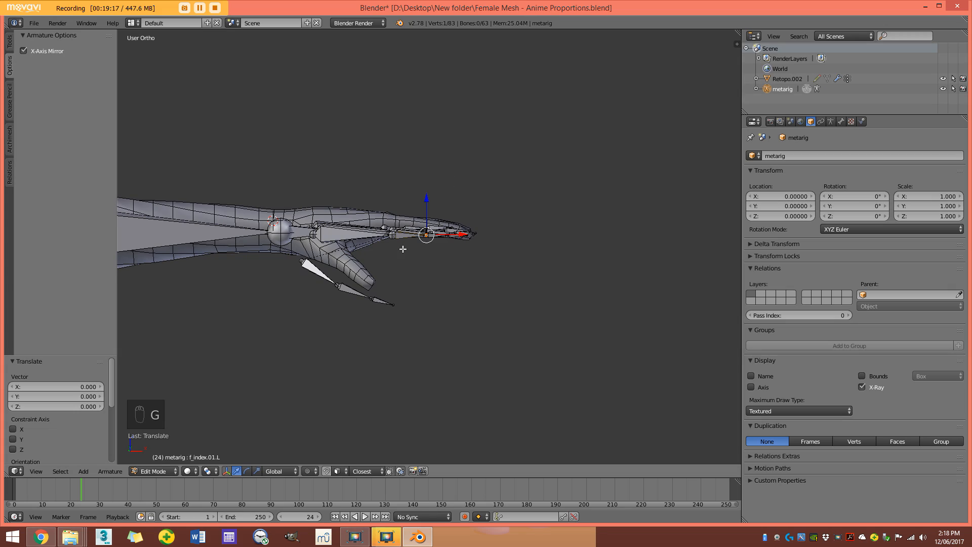
Select the three left thumb bones and rotate them about 32.5° in the wireframe top view toward the mesh thumb.
key("KP_1")
middle_click_drag(379, 282, 431, 336)
scroll(374, 286, "up", 2)
right_click(370, 283)
middle_click_drag(512, 355, 453, 359)
key("KP_7")
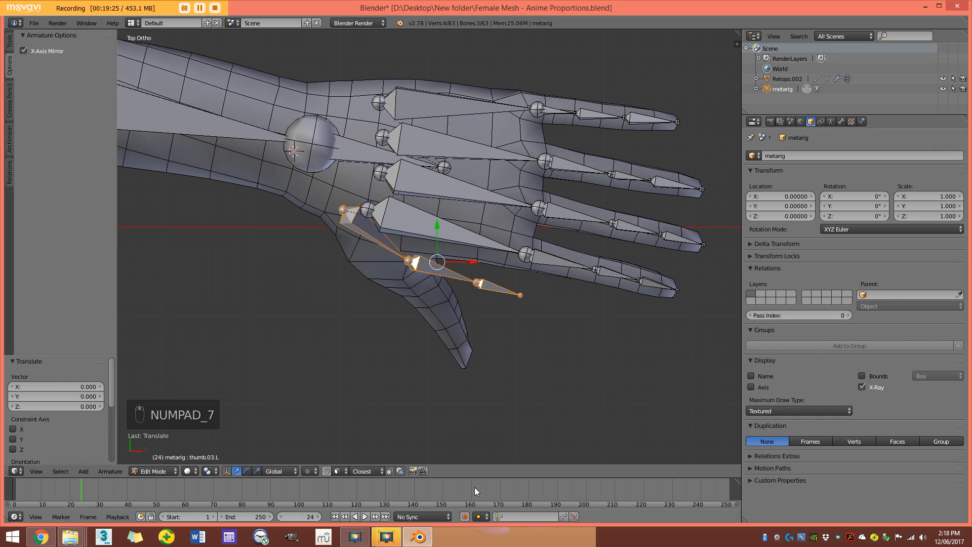
key("z")
key("r")
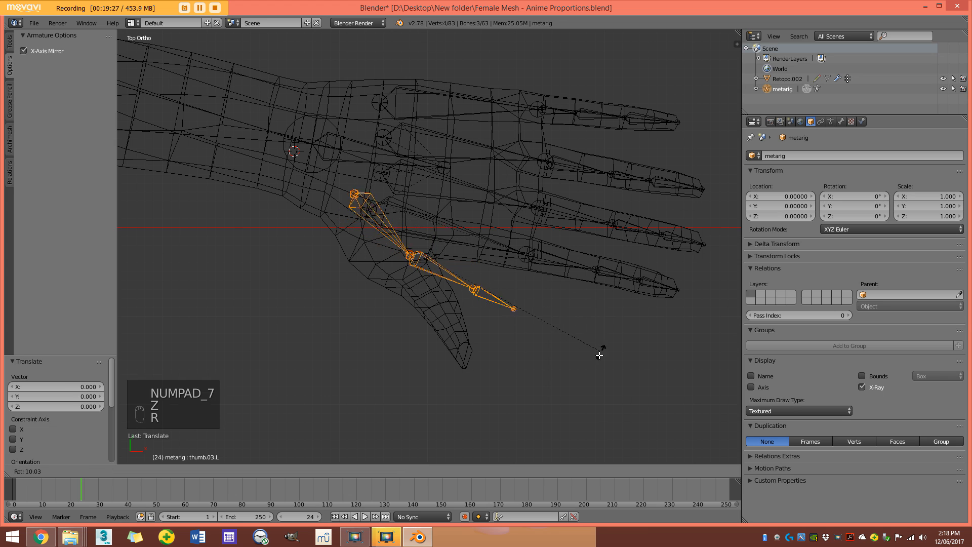
left_click(561, 408)
Move the three left thumb bones over the mesh thumb in top view and rotate them about 3.5° more.
key("g")
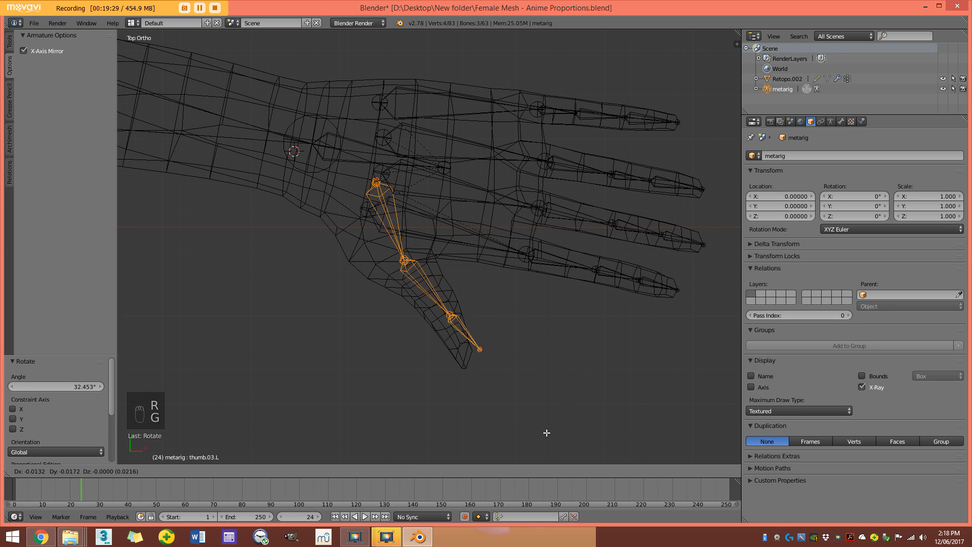
left_click(540, 437)
key("r")
left_click(569, 383)
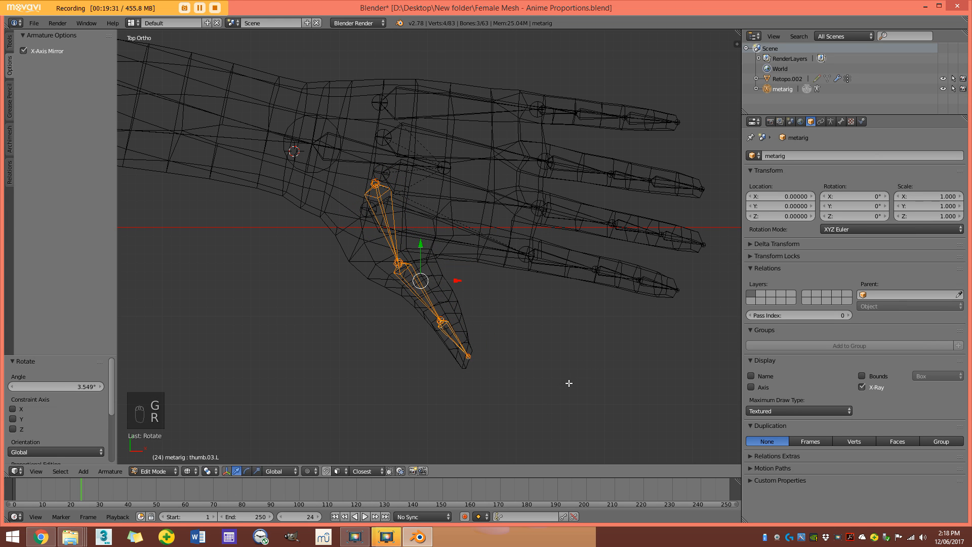
Raise the three left thumb bones 0.066 in Z in the front view so they sit inside the mesh thumb.
key("KP_1")
key("z")
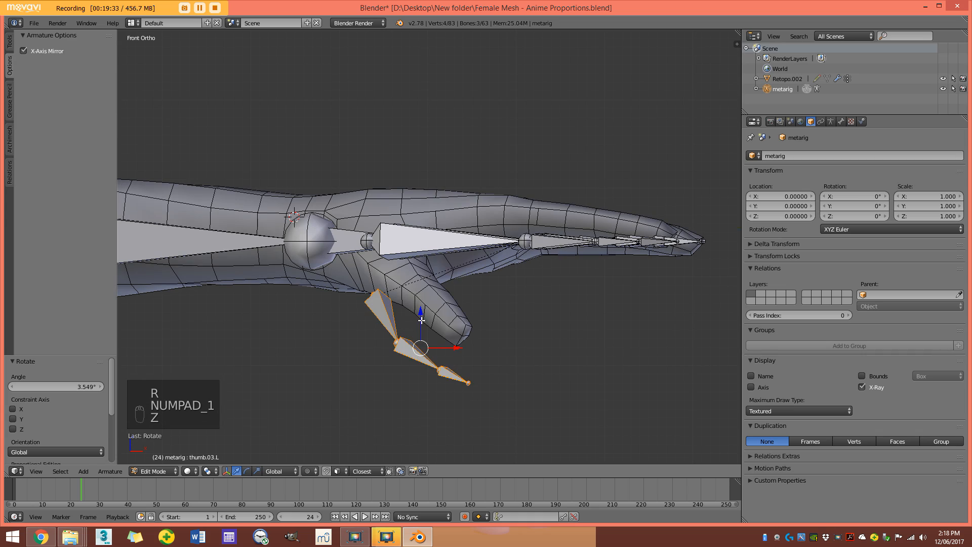
key("g")
key("z")
left_click(424, 261)
middle_click_drag(424, 262, 377, 286)
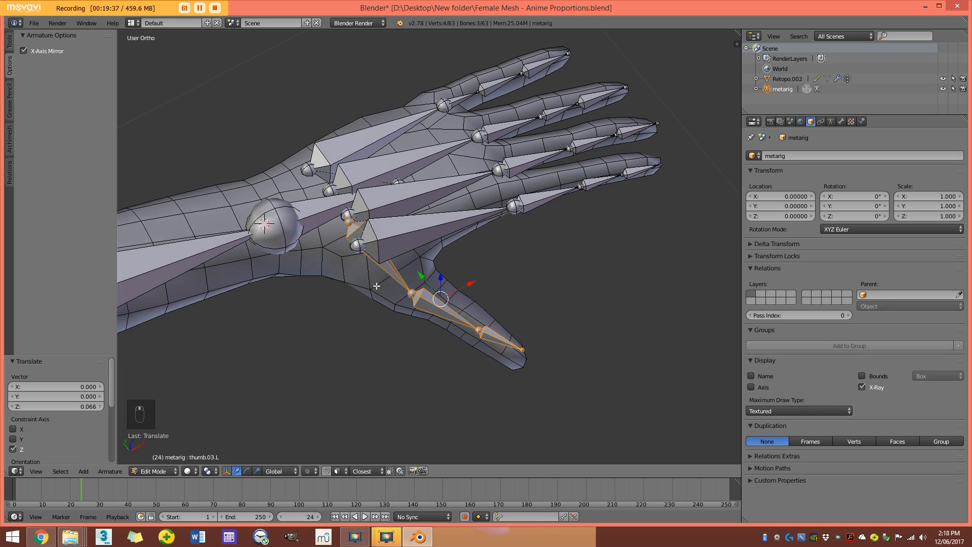
Move the pinky palm bone's base joint toward its knuckle and the ring palm bone's base joint 0.059 in X and -0.012 in Y.
key("KP_7")
middle_click_drag(345, 103, 328, 226, "shift")
scroll(330, 226, "up", 2)
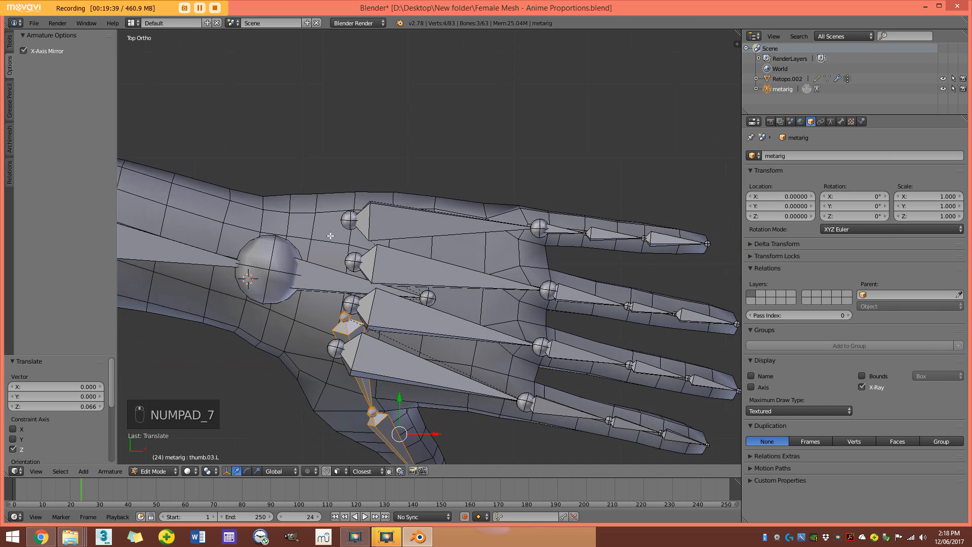
key("g")
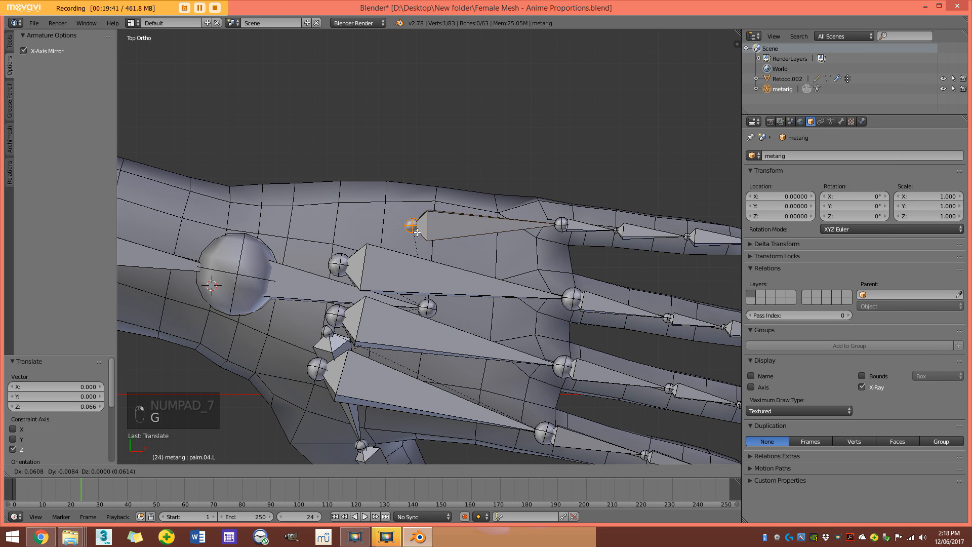
left_click(421, 236)
key("g")
left_click(422, 279)
scroll(420, 278, "down", 2)
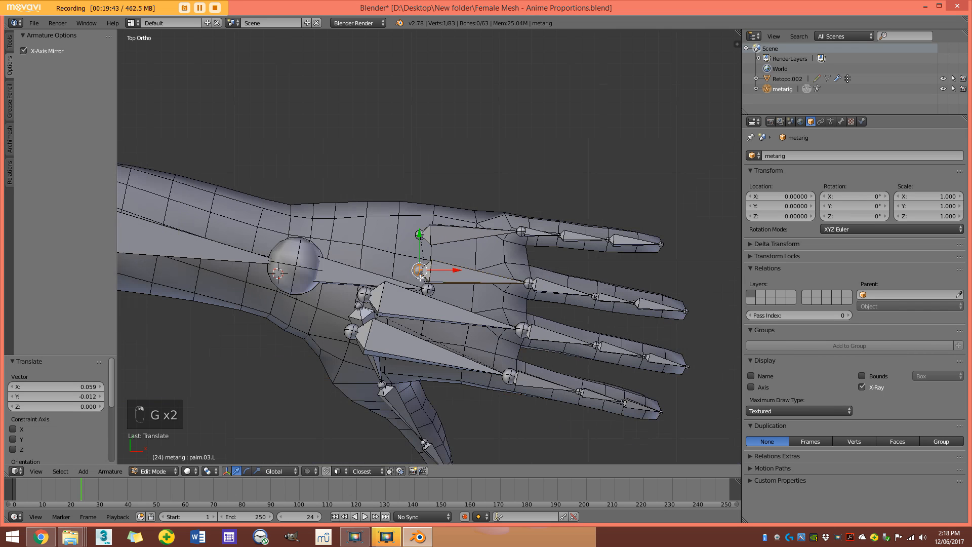
Move the middle palm bone's base joint 0.060 in X and -0.015 in Y, and shift the index palm bone's base joint in line with it.
right_click(365, 292)
key("g")
left_click(423, 307)
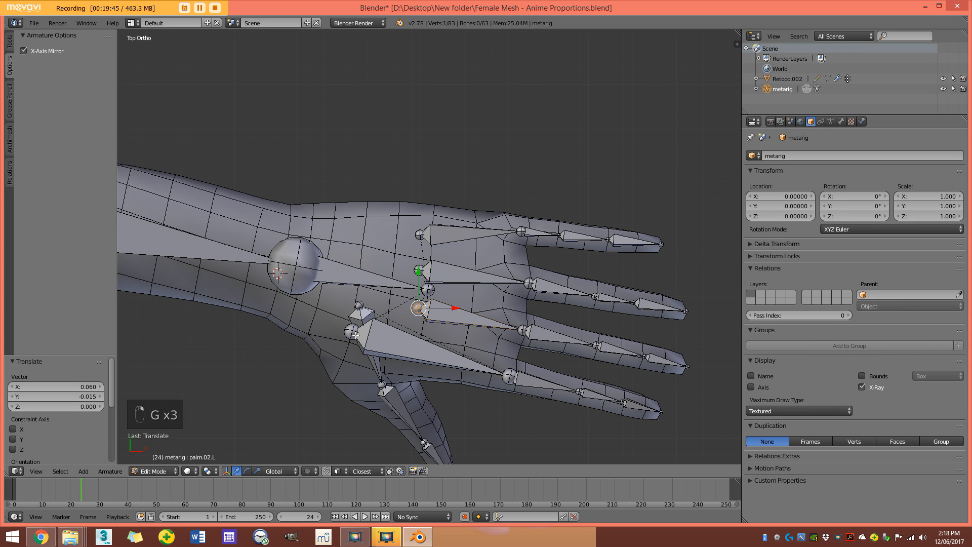
right_click(353, 332)
key("g")
left_click(418, 340)
key("g")
left_click(408, 288)
Move the left thumb's base joint toward the wrist and the joint after its first bone about -0.003 in X, keeping both inside the mesh.
middle_click_drag(391, 329, 387, 231, "shift")
right_click(358, 211)
scroll(359, 210, "up", 2)
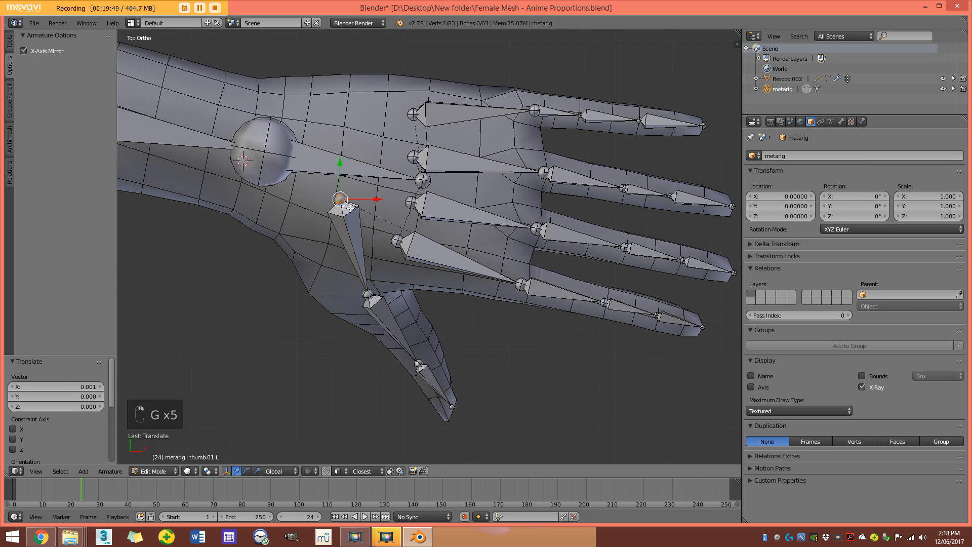
key("g")
left_click(337, 211)
left_click(359, 307)
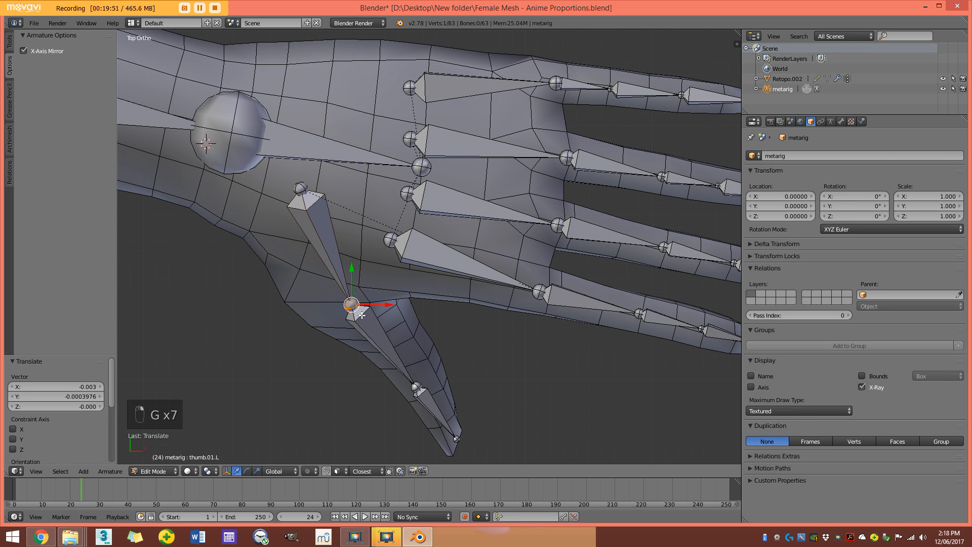
mouse_move(415, 380)
middle_mouse_down()
mouse_move(436, 294)
mouse_move(481, 269)
mouse_move(569, 277)
mouse_move(260, 249)
mouse_move(467, 305)
mouse_move(503, 303)
mouse_move(485, 280)
middle_mouse_up()
key("z")
key("z")
middle_click_drag(477, 334, 467, 330)
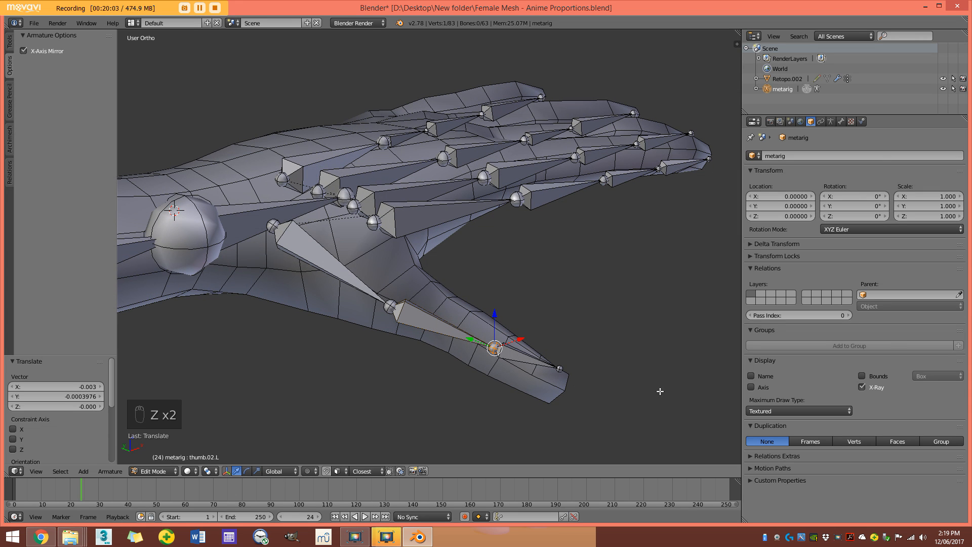
Display the armature's bone axes and inspect the orientation of the left thumb bones.
left_click(831, 122)
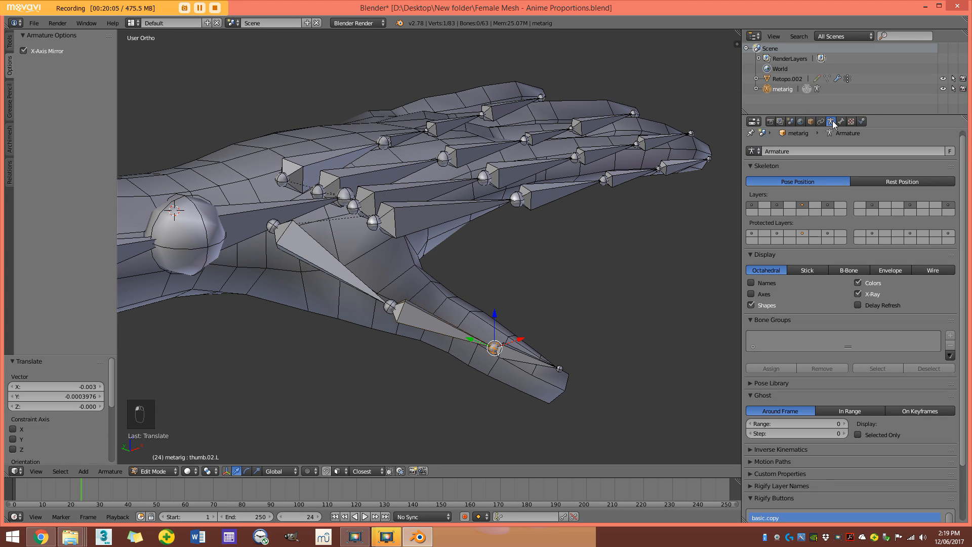
left_click(752, 294)
middle_click_drag(496, 275, 435, 269)
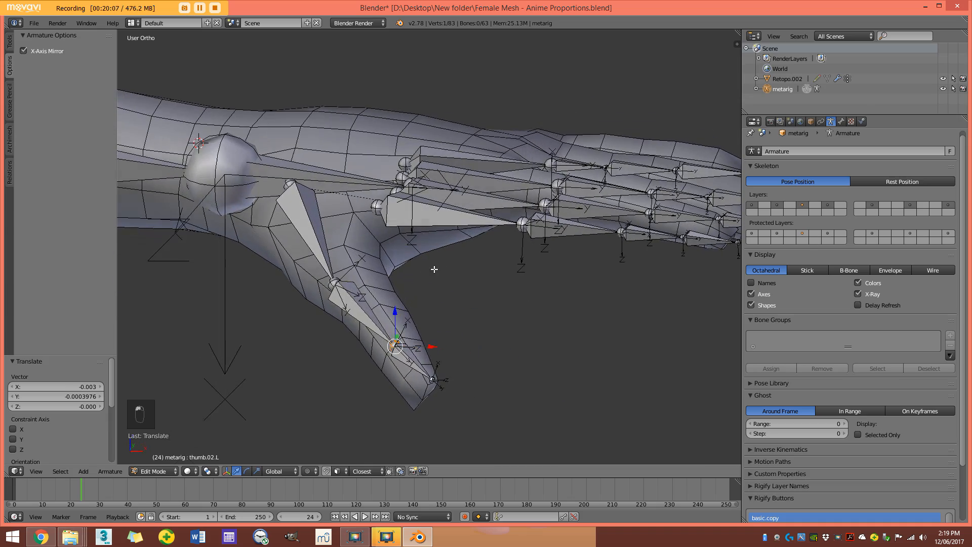
middle_click_drag(483, 244, 418, 320)
scroll(406, 342, "up", 4)
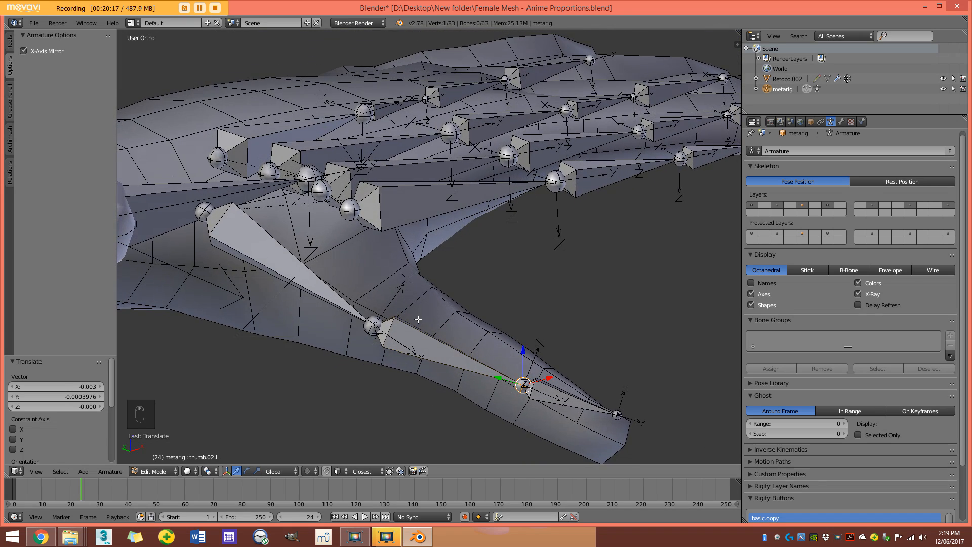
Move the joint after the first left thumb bone about 0.003 in Y and 0.008 in Z, and centre the thumb tip joint in the mesh.
key("g")
left_click(362, 318)
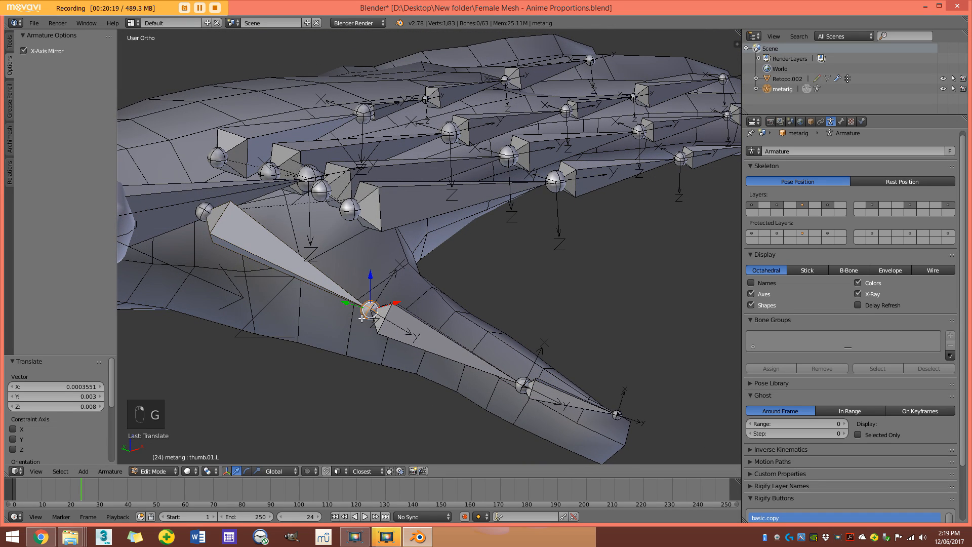
key("g")
right_click(626, 430)
right_click(621, 426)
key("g")
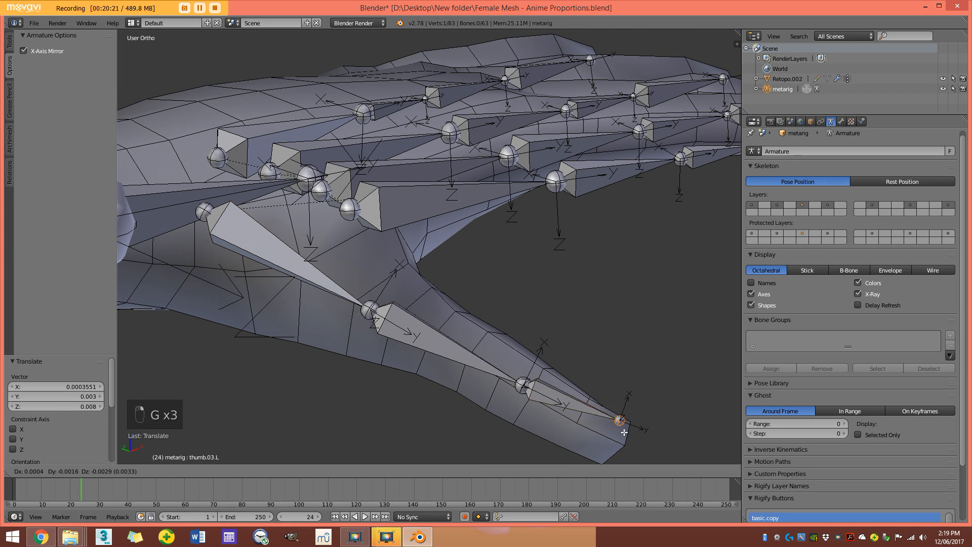
left_click(618, 451)
Shift the joint between the second and third left thumb bones toward the centre of the mesh thumb.
right_click(513, 383)
key("g")
right_click(508, 391)
right_click(520, 388)
key("g")
left_click(507, 395)
middle_click_drag(211, 213, 453, 254)
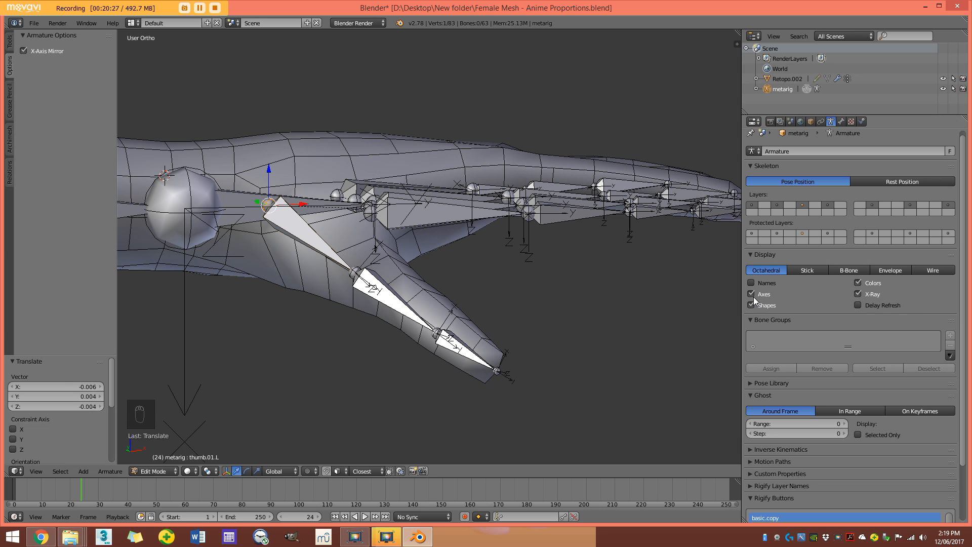
Hide the bone axes, turn off the armature's X-Ray, and view the hand bones in wireframe.
left_click(858, 294)
middle_click_drag(445, 284, 397, 295)
key("z")
key("a")
key("a")
key("a")
middle_click_drag(466, 310, 492, 354)
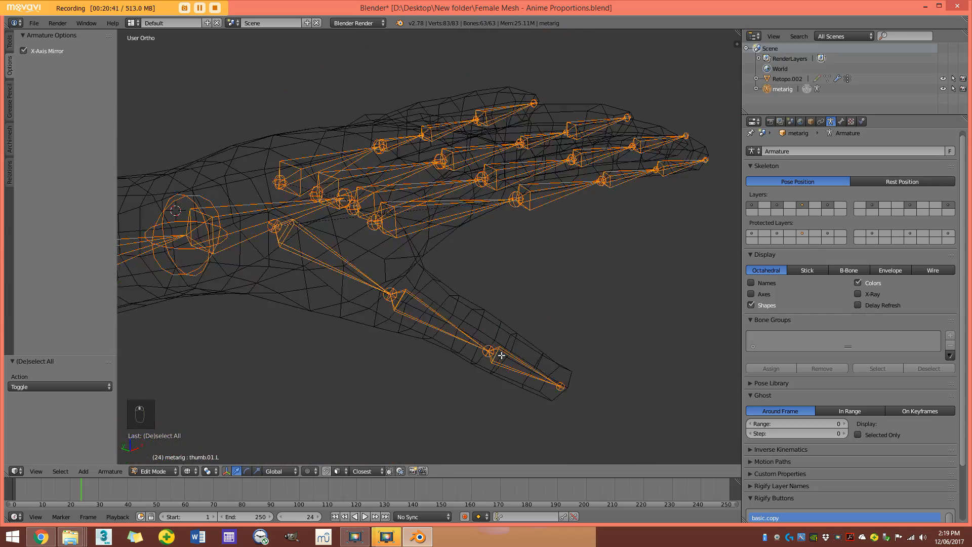
Rotate the last left thumb bone about 3°, move it within the mesh thumb, and nudge the joint after the first thumb bone.
right_click(491, 353)
key("r")
left_click(630, 401)
key("g")
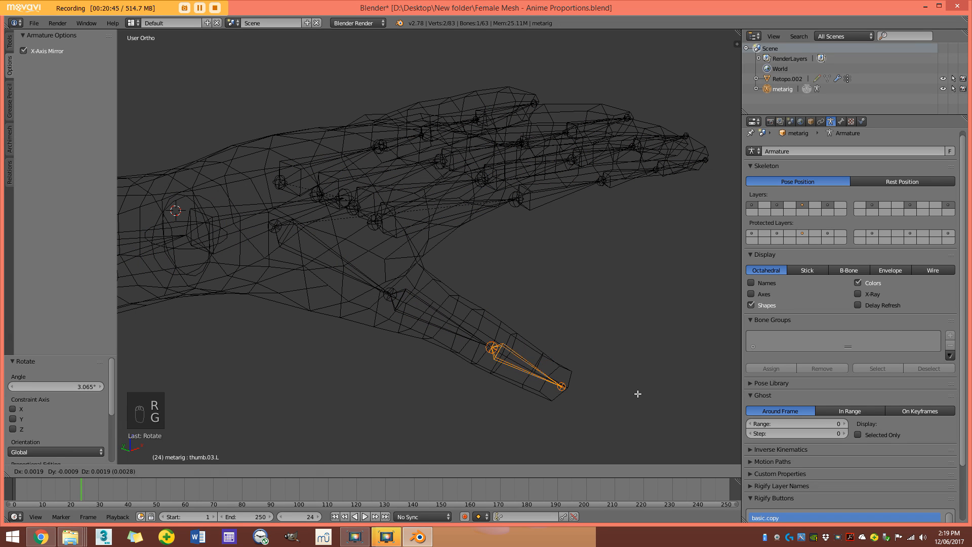
left_click(637, 393)
right_click(393, 300)
key("g")
left_click(394, 298)
Adjust the roll of the last left thumb bone and restore solid shading.
mouse_move(409, 303)
middle_mouse_down()
mouse_move(442, 269)
mouse_move(384, 243)
mouse_move(322, 268)
mouse_move(349, 238)
mouse_move(354, 196)
mouse_move(359, 241)
middle_mouse_up()
key("z")
key("z")
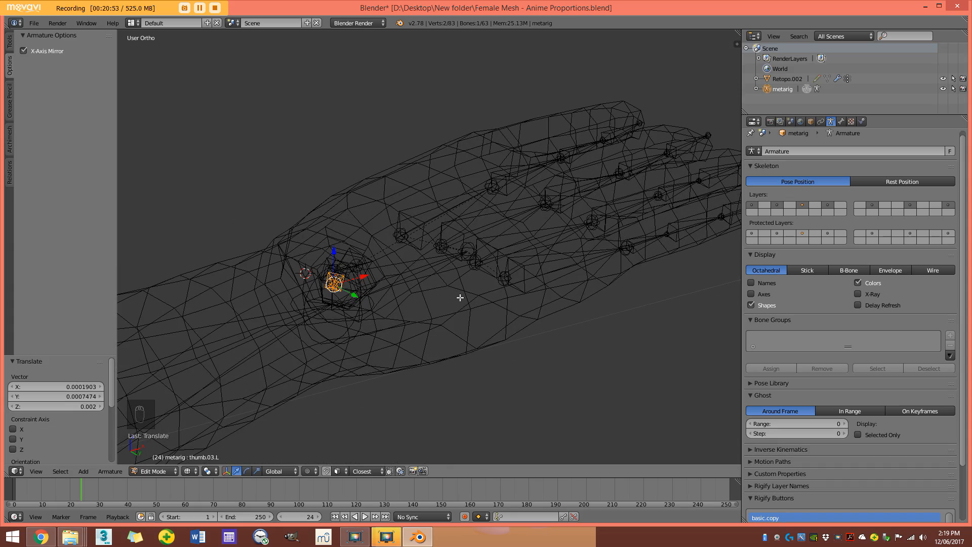
key("ctrl+r")
left_click(470, 325)
key("z")
mouse_move(470, 322)
middle_mouse_down()
mouse_move(440, 248)
mouse_move(507, 299)
middle_mouse_up()
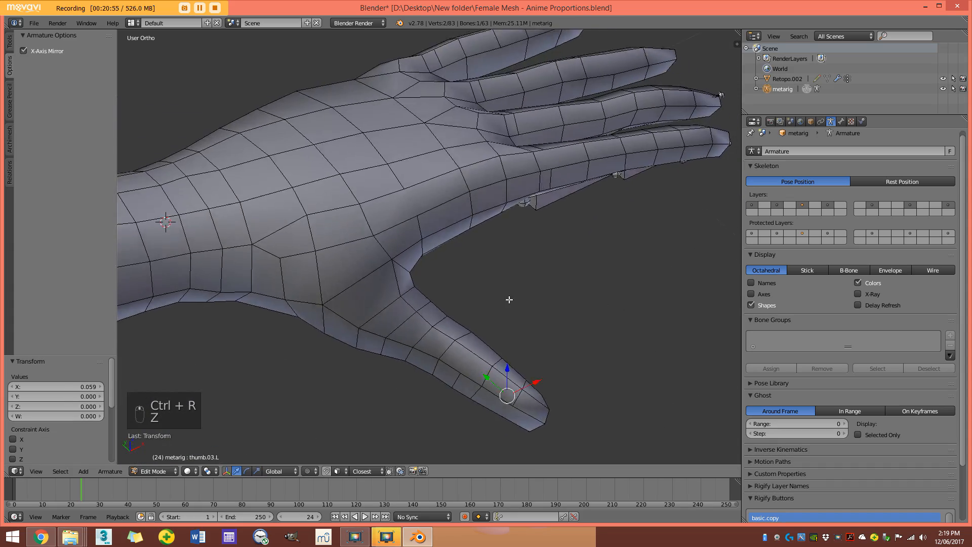
Examine the left hand and finger bones against the mesh from the front in wireframe and solid shading.
scroll(509, 289, "down", 3)
mouse_move(503, 253)
middle_mouse_down()
mouse_move(470, 212)
mouse_move(400, 232)
middle_mouse_up()
key("KP_3")
key("KP_1")
key("z")
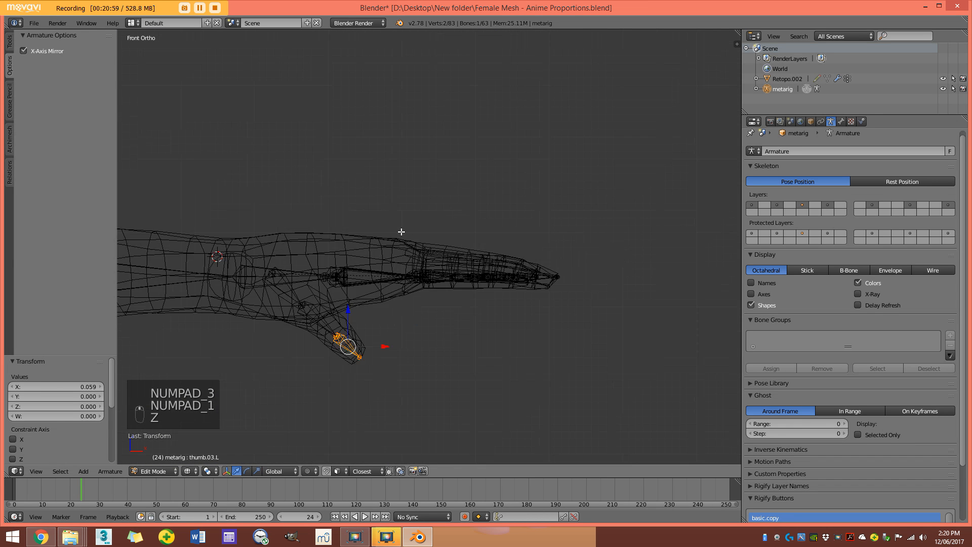
scroll(412, 228, "up", 4)
middle_click_drag(500, 334, 472, 280, "shift")
scroll(473, 280, "down", 1)
key("z")
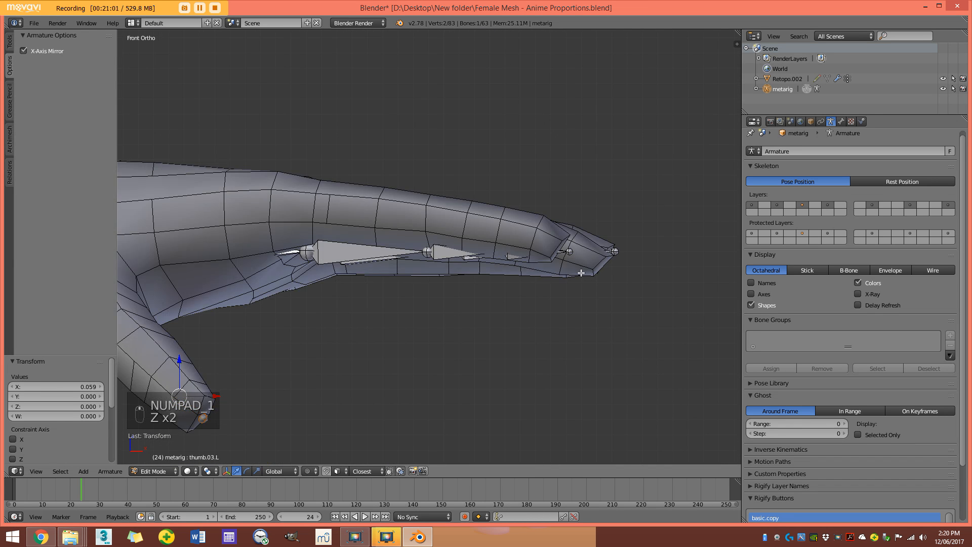
Select the joints between the first and second bones of all four left fingers.
key("a")
key("z")
middle_click_drag(428, 252, 424, 324)
key("z")
key("z")
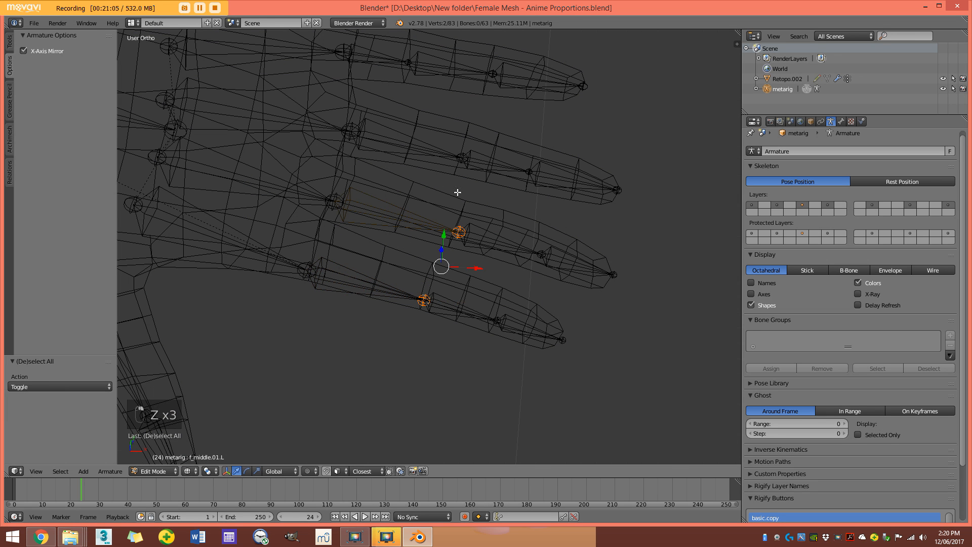
scroll(409, 63, "down", 3)
middle_click_drag(425, 133, 444, 172)
key("z")
key("z")
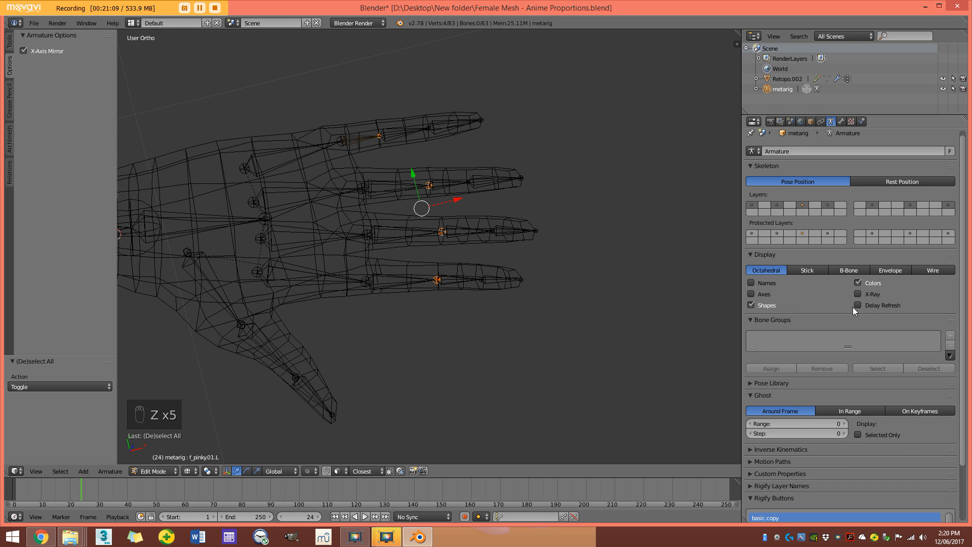
Turn the armature's X-Ray back on and raise the four selected finger joints 0.013 in Z in the front view.
key("z")
middle_click_drag(446, 223, 469, 224)
key("KP_1")
key("z")
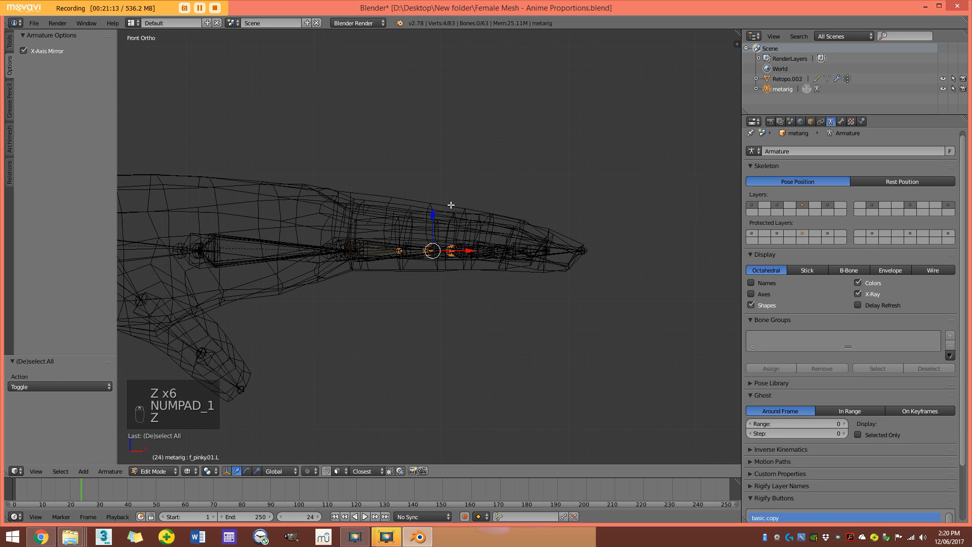
left_click_drag(431, 214, 430, 197)
key("z")
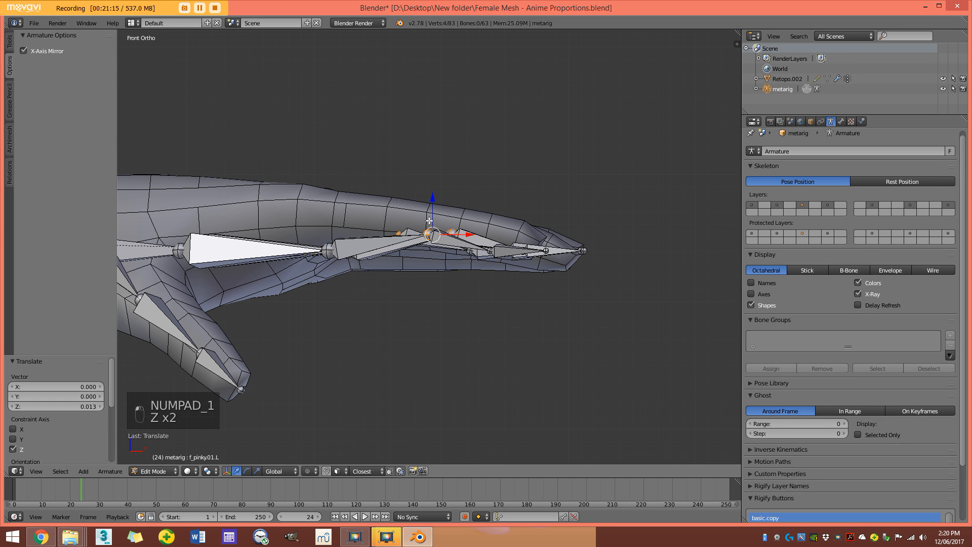
Select the four left knuckle joints at the ends of the palm bones and raise them 0.014 in Z.
key("z")
middle_click_drag(326, 250, 340, 284)
key("z")
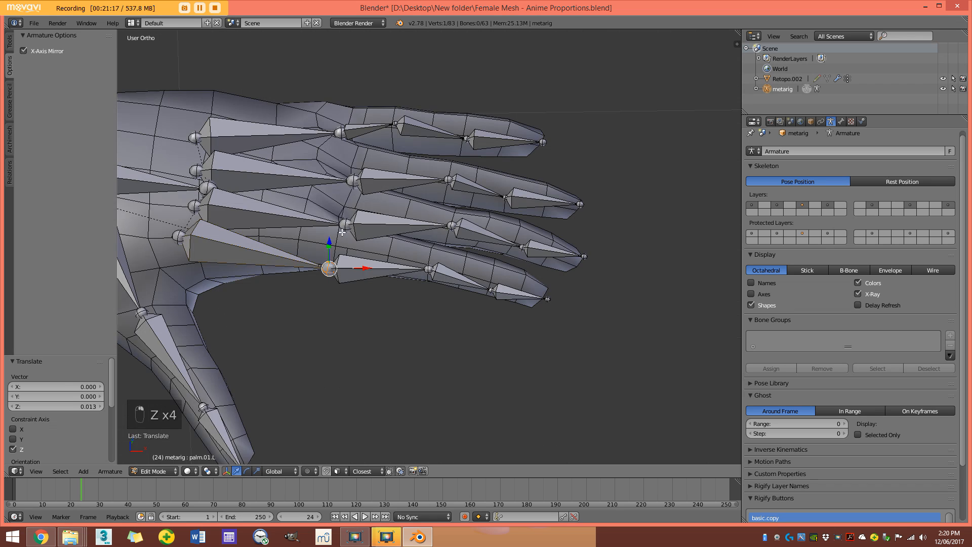
right_click_drag(343, 225, 346, 172, "shift")
middle_click_drag(334, 127, 365, 140)
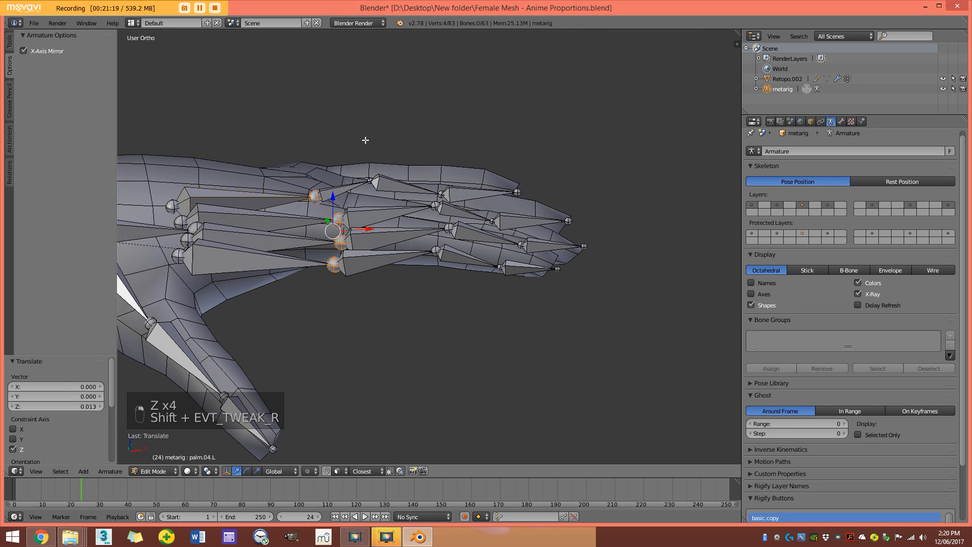
key("KP_1")
key("z")
left_click_drag(342, 218, 339, 199)
key("z")
Select the joints between the second and third bones of all four left fingers and raise them 0.008 in Z.
scroll(454, 277, "up", 1)
mouse_move(494, 267)
middle_mouse_down("shift")
mouse_move(454, 277)
mouse_move(408, 229)
middle_mouse_up("shift")
right_click(431, 263)
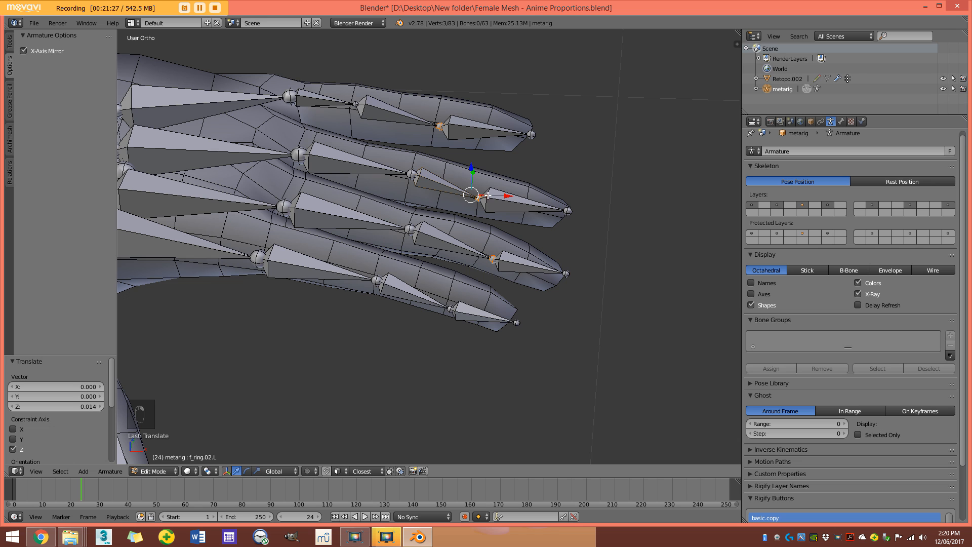
key("KP_1")
key("z")
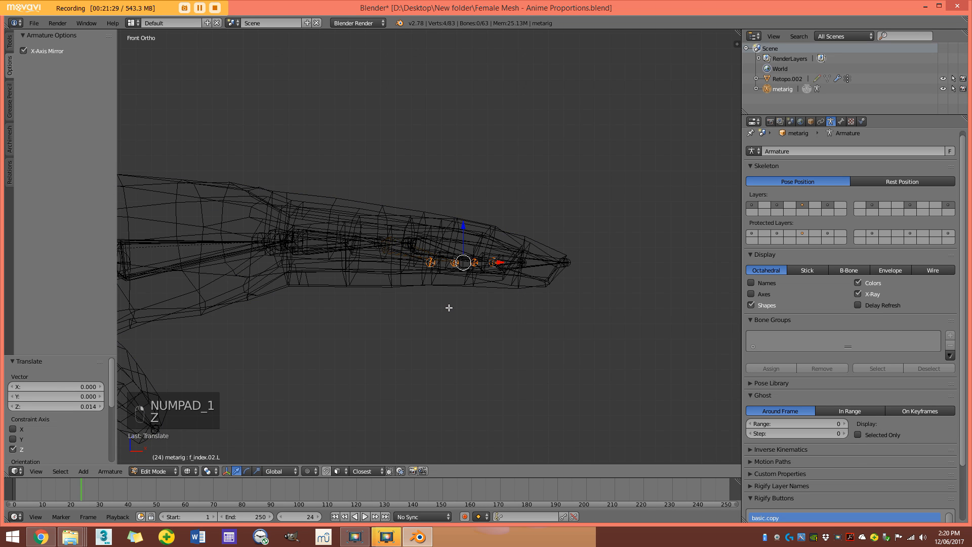
left_click_drag(476, 240, 473, 218)
key("z")
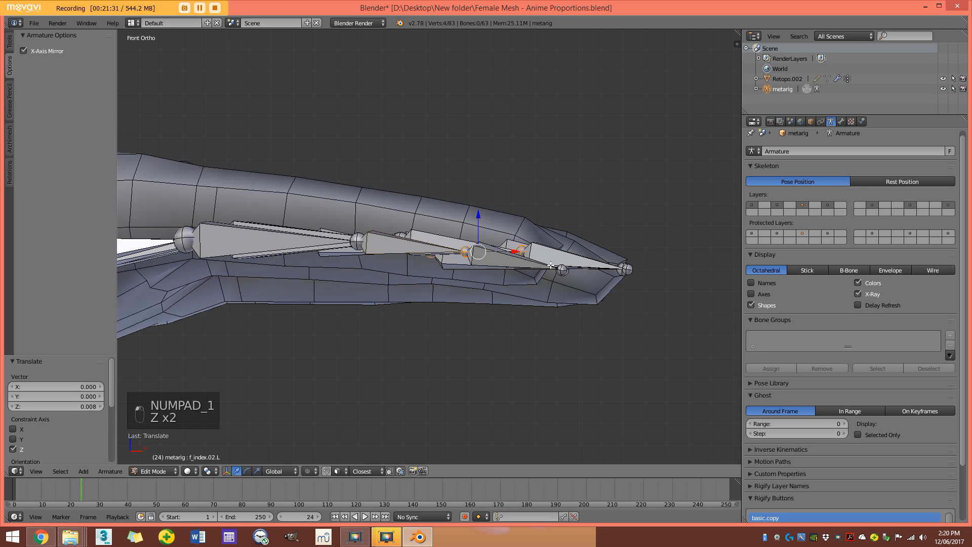
Turn off the armature's X-Ray and raise a left finger joint slightly in Z to centre it inside the mesh.
right_click(569, 279)
middle_click_drag(568, 279, 385, 269)
left_click(858, 294)
mouse_move(619, 307)
middle_mouse_down()
mouse_move(489, 184)
mouse_move(354, 299)
mouse_move(343, 324)
mouse_move(362, 350)
mouse_move(313, 297)
middle_mouse_up()
key("z")
scroll(320, 314, "up", 1)
key("z")
left_click_drag(318, 322, 316, 308)
key("z")
Raise further left finger joints slightly in Z, including one by 0.005, to centre them in the mesh fingers.
mouse_move(334, 326)
middle_mouse_down()
mouse_move(293, 314)
mouse_move(459, 366)
mouse_move(524, 375)
middle_mouse_up()
key("z")
left_click_drag(504, 325, 507, 318)
key("z")
mouse_move(507, 318)
middle_mouse_down()
mouse_move(462, 321)
mouse_move(612, 388)
mouse_move(608, 350)
middle_mouse_up()
key("z")
left_click_drag(606, 334, 604, 319)
middle_click_drag(603, 318, 544, 301)
key("z")
key("z")
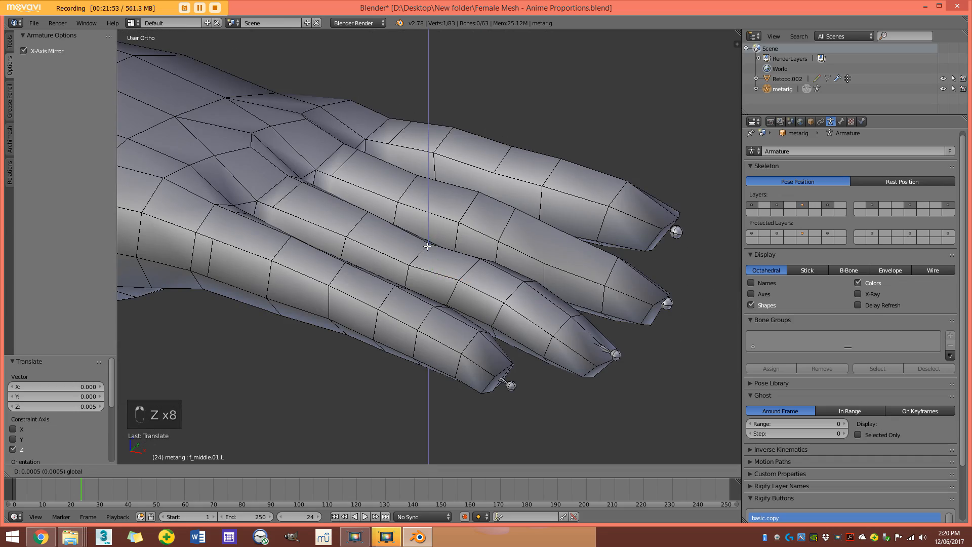
Examine how the left finger joints sit inside the mesh from several angles in wireframe and solid shading.
key("z")
middle_click_drag(428, 269, 447, 253)
middle_click_drag(337, 200, 309, 240, "shift")
right_click(392, 233)
key("z")
mouse_move(393, 232)
middle_mouse_down()
mouse_move(377, 223)
mouse_move(499, 295)
mouse_move(546, 308)
mouse_move(536, 267)
middle_mouse_up()
key("z")
scroll(536, 266, "up", 3)
key("z")
key("z")
mouse_move(696, 330)
middle_mouse_down("shift")
mouse_move(584, 299)
mouse_move(610, 319)
mouse_move(484, 187)
middle_mouse_up("shift")
key("z")
key("z")
Lower the joint between the left pinky's first and second bones 0.003 in Z.
right_click(377, 124)
scroll(376, 124, "down", 4)
mouse_move(376, 124)
middle_mouse_down()
mouse_move(399, 157)
mouse_move(380, 138)
middle_mouse_up()
middle_click_drag(587, 258, 493, 208, "shift")
middle_click_drag(526, 218, 451, 206)
left_click_drag(418, 183, 326, 176)
mouse_move(326, 177)
middle_mouse_down()
mouse_move(361, 215)
mouse_move(338, 212)
mouse_move(390, 221)
mouse_move(447, 179)
middle_mouse_up()
Show the hand from above in solid shading and turn the armature's X-Ray back on.
key("z")
key("KP_7")
key("z")
key("z")
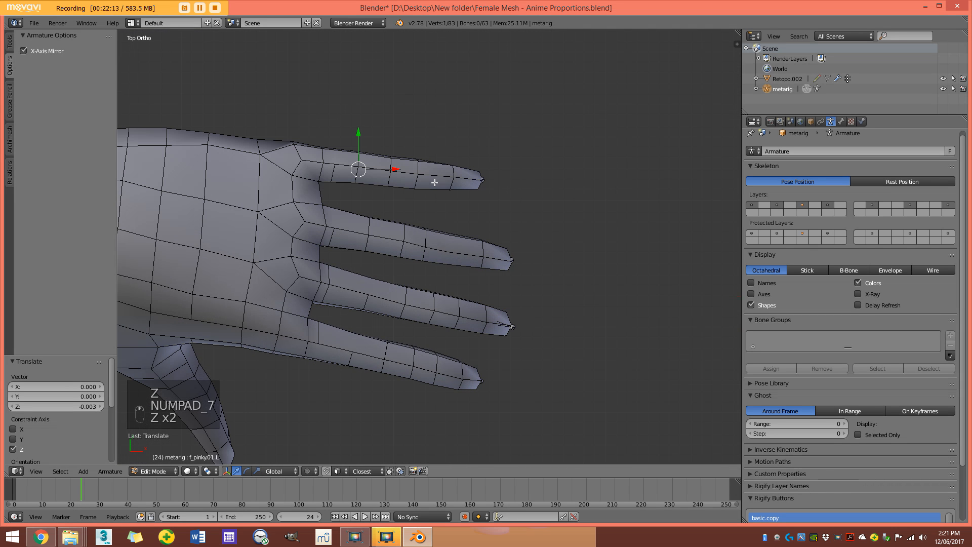
left_click(858, 293)
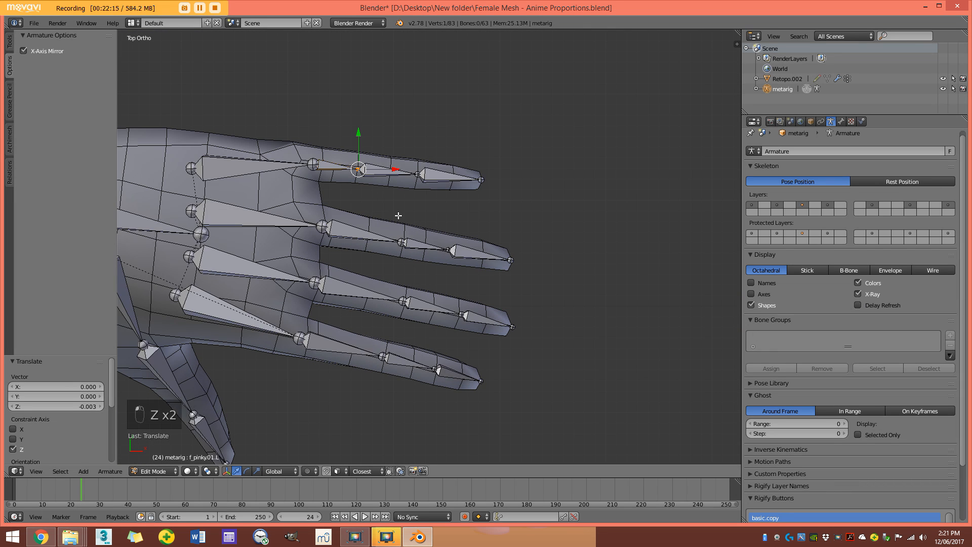
Roll the left pinky's second bone by -0.144 and its third by -0.231, then adjust its first bone's roll.
scroll(458, 241, "up", 6)
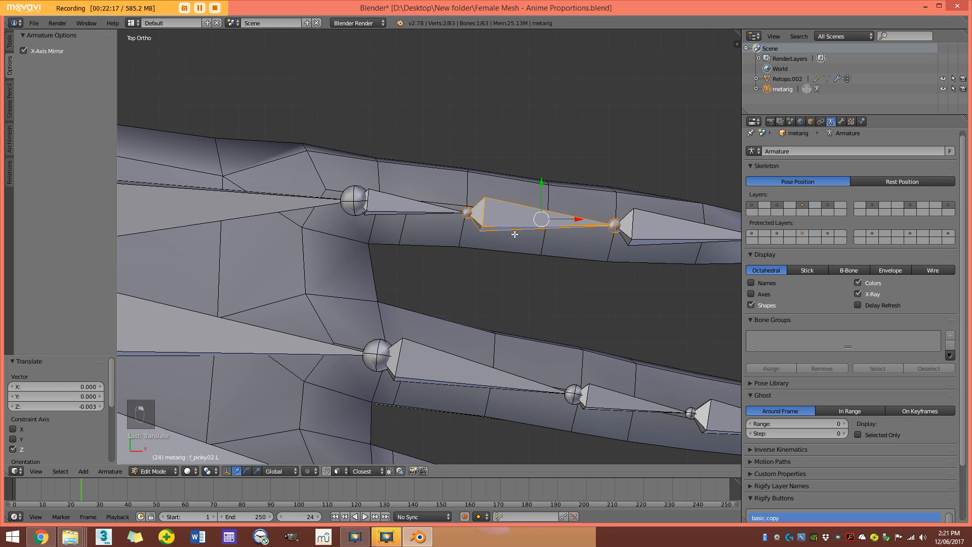
key("ctrl+r")
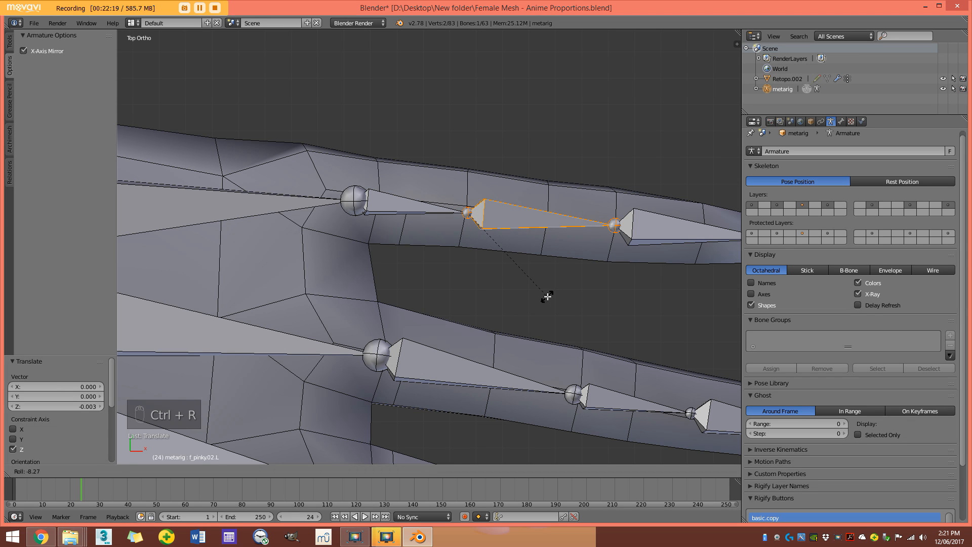
left_click(544, 298)
scroll(654, 239, "down", 2)
key("ctrl+r")
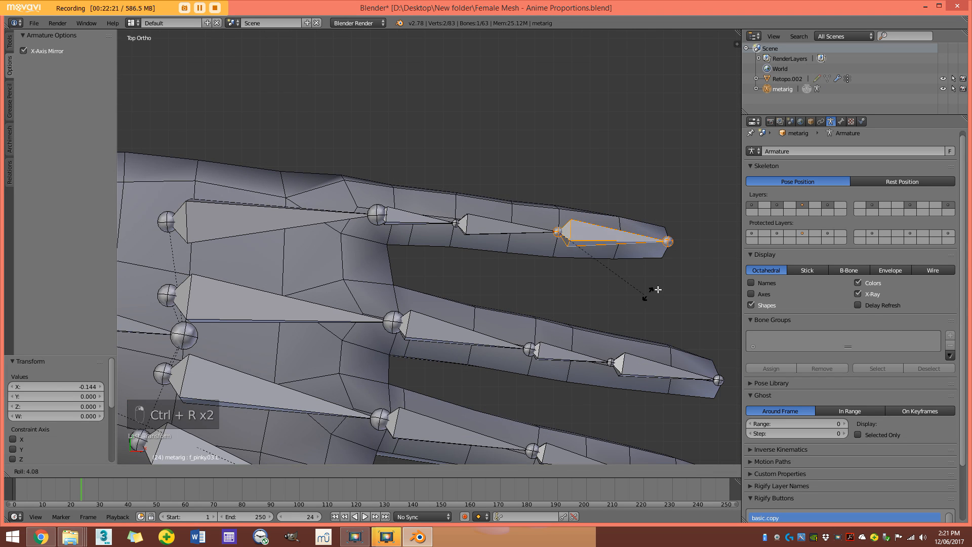
left_click(641, 258)
key("ctrl+r")
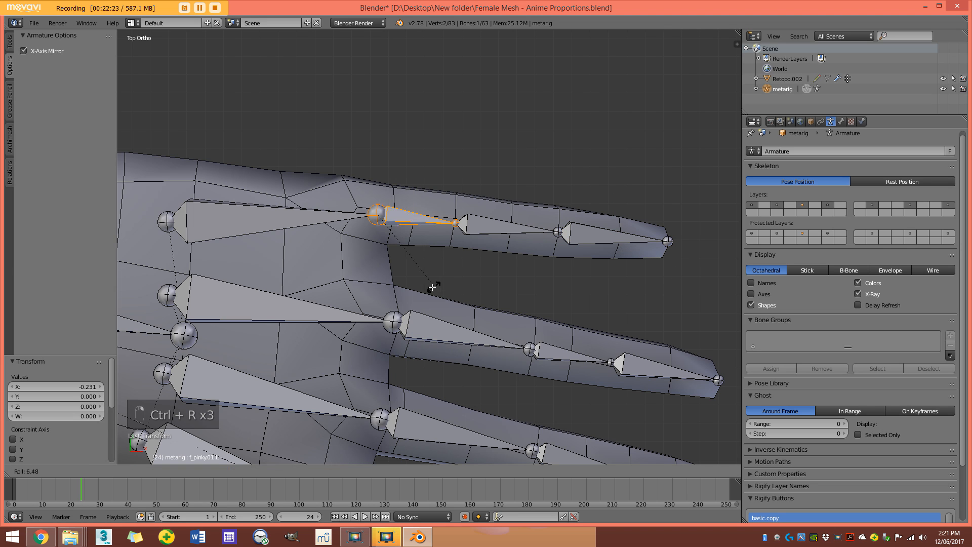
left_click(453, 326)
Adjust the roll of the three left ring finger bones, rolling the second by -0.176.
key("ctrl+r")
left_click(512, 391)
right_click(573, 363)
key("ctrl+r")
left_click(572, 395)
right_click(642, 373)
key("ctrl+r")
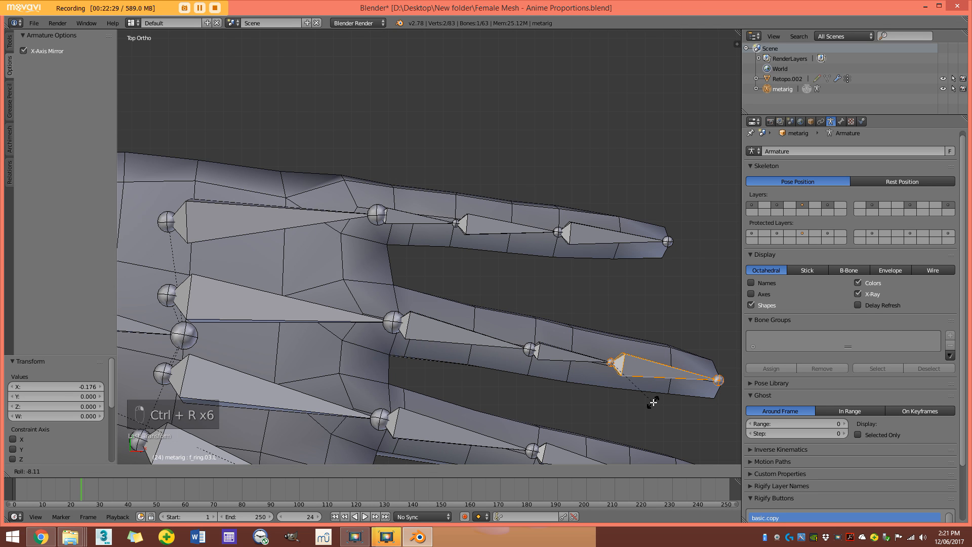
left_click(653, 403)
Adjust the roll of the left middle and index finger bones to line up with the mesh fingers.
middle_click_drag(582, 386, 548, 304, "shift")
middle_click_drag(479, 375, 494, 324, "shift")
right_click(400, 317)
key("ctrl+r")
left_click(389, 392)
right_click(514, 336)
key("ctrl+r")
left_click(560, 375)
key("ctrl+r")
left_click(589, 405)
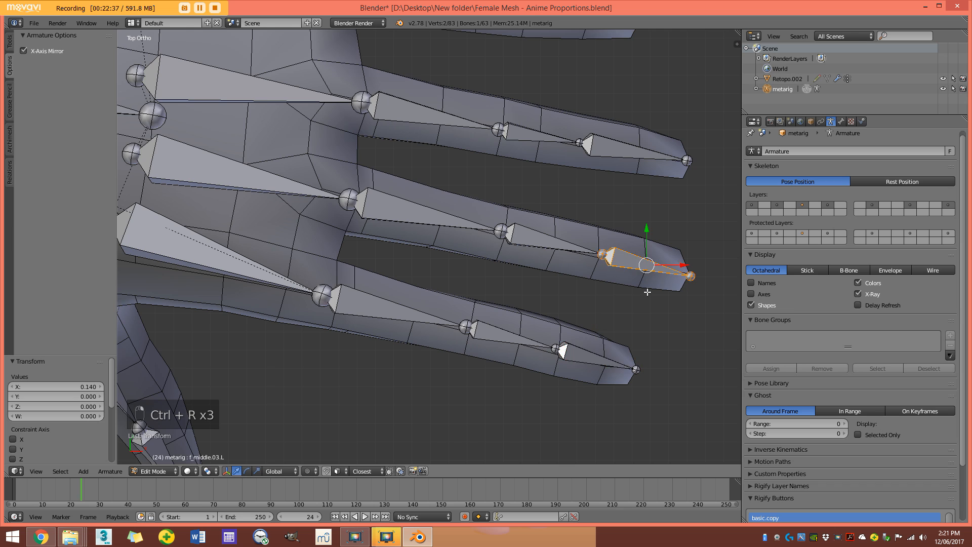
Roll the left index finger's palm bone by -0.126 and the middle finger's palm bone by -0.138.
scroll(647, 292, "down", 3)
middle_click_drag(275, 237, 406, 311, "shift")
key("ctrl+r")
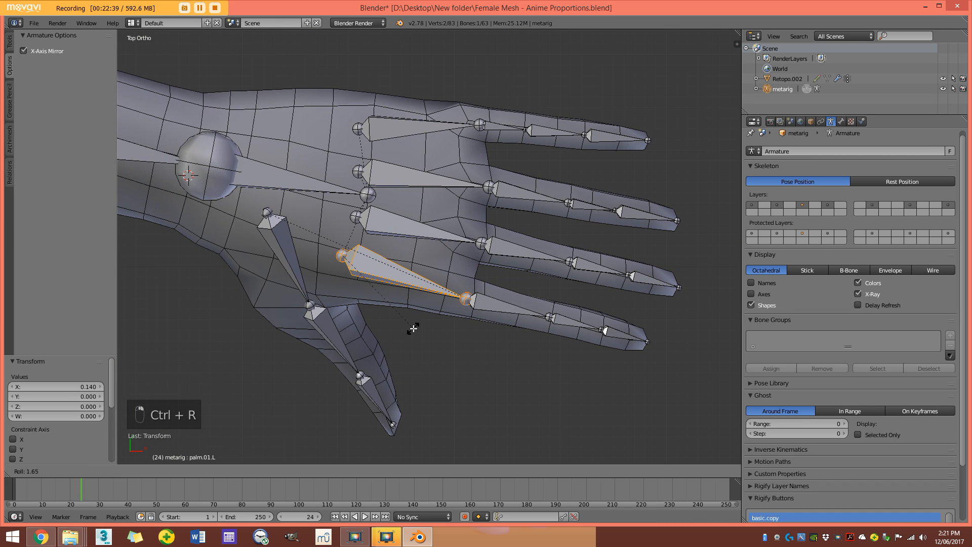
left_click(426, 321)
right_click(413, 235)
key("ctrl+r")
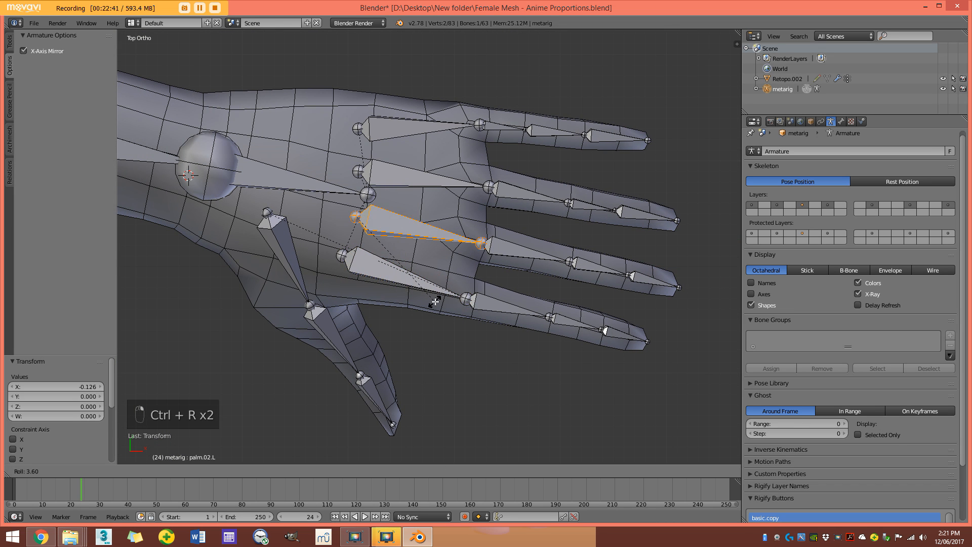
left_click(453, 287)
Roll the left ring finger's palm bone by -0.057 and adjust the roll of the pinky's palm bone.
right_click_drag(420, 201, 416, 194)
right_click(405, 176)
right_click(404, 174)
key("ctrl+r")
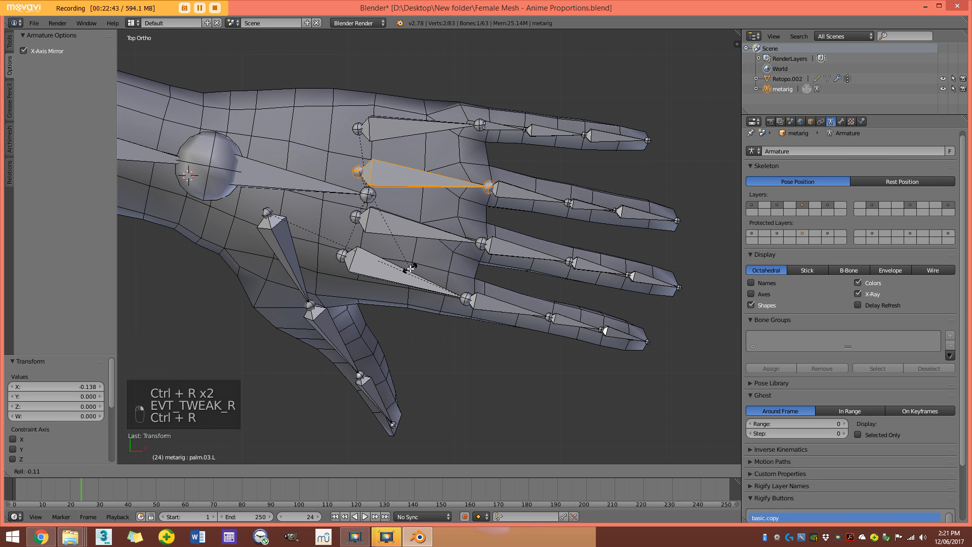
left_click(423, 269)
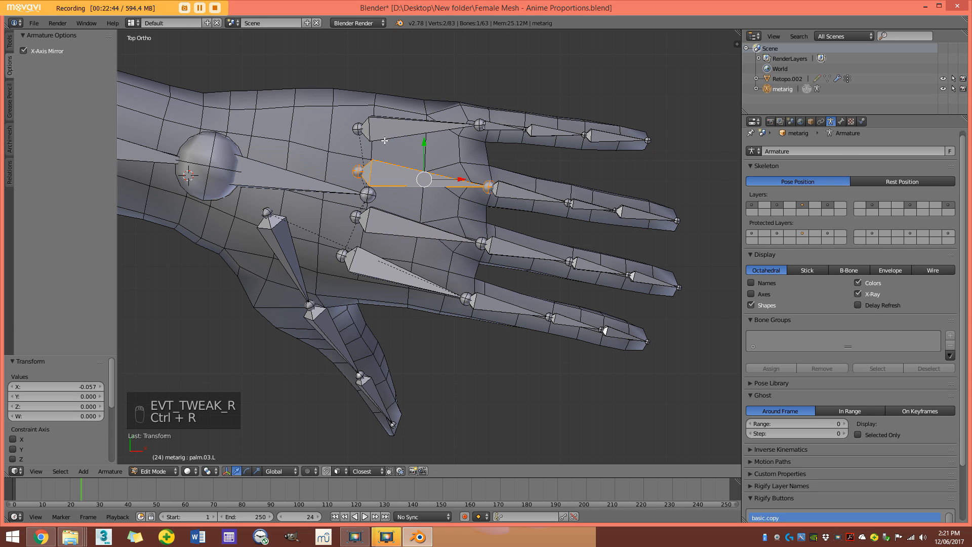
key("ctrl+r")
left_click(470, 271)
Turn off the armature's X-Ray and examine how the hand bones and whole rig sit inside the mesh.
scroll(390, 261, "down", 3)
middle_click_drag(408, 317, 388, 169)
left_click(860, 294)
mouse_move(567, 244)
middle_mouse_down()
mouse_move(481, 252)
mouse_move(436, 231)
mouse_move(378, 292)
mouse_move(514, 325)
mouse_move(491, 306)
mouse_move(494, 275)
mouse_move(503, 312)
middle_mouse_up()
key("z")
key("z")
scroll(491, 305, "down", 7)
key("Tab")
scroll(502, 312, "down", 4)
middle_click_drag(423, 291, 421, 214)
Examine the leg bones from the front in Edit Mode and turn the armature's X-Ray back on.
key("KP_1")
middle_click_drag(398, 272, 432, 120, "shift")
scroll(432, 220, "up", 4)
key("Tab")
middle_click_drag(365, 322, 456, 248, "shift")
key("z")
left_click(863, 294)
key("z")
middle_click_drag(558, 286, 430, 271)
key("KP_3")
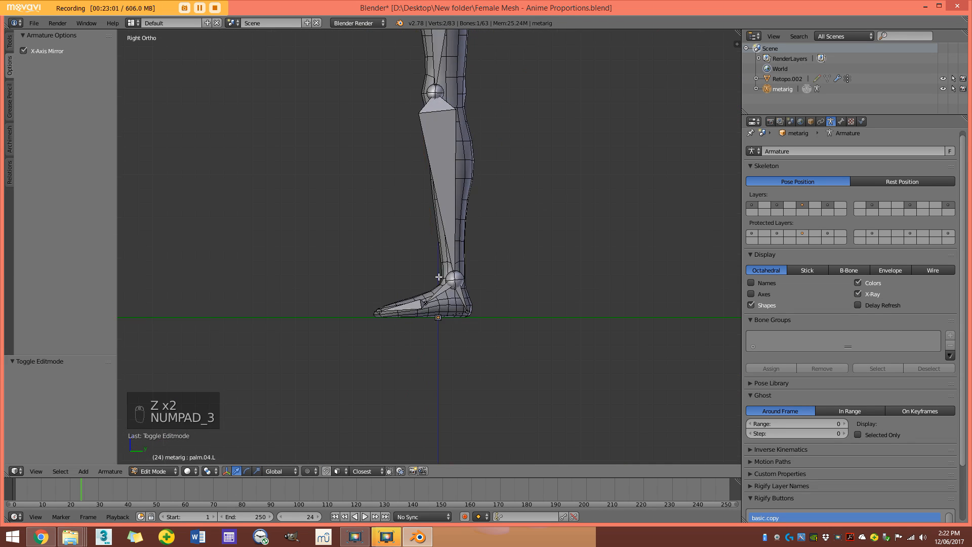
Examine the foot, ankle and knee joints from the side against the mesh in solid and wireframe shading.
key("z")
key("z")
scroll(439, 283, "up", 4)
middle_click_drag(444, 317, 398, 200, "shift")
scroll(389, 205, "up", 2)
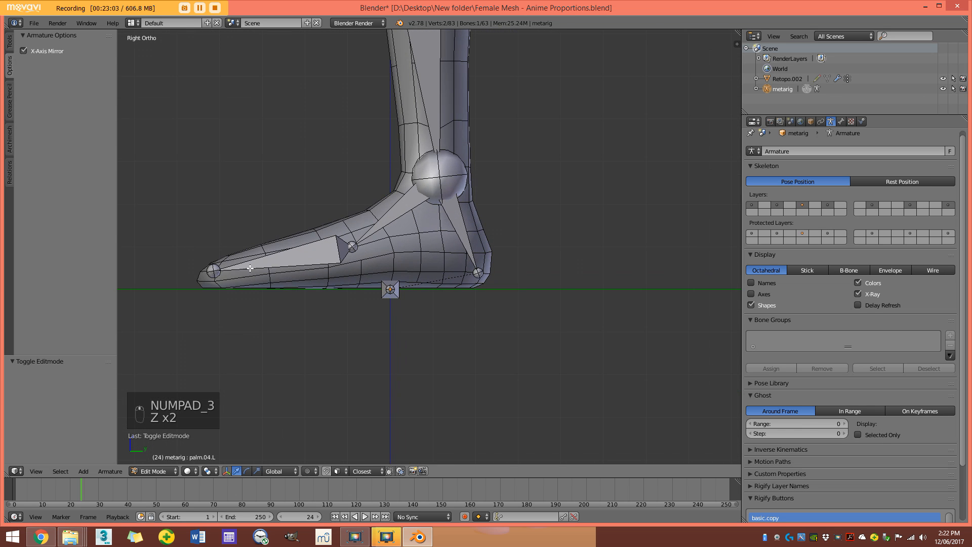
middle_click_drag(463, 167, 494, 309, "shift")
middle_click_drag(470, 193, 486, 289)
key("KP_3")
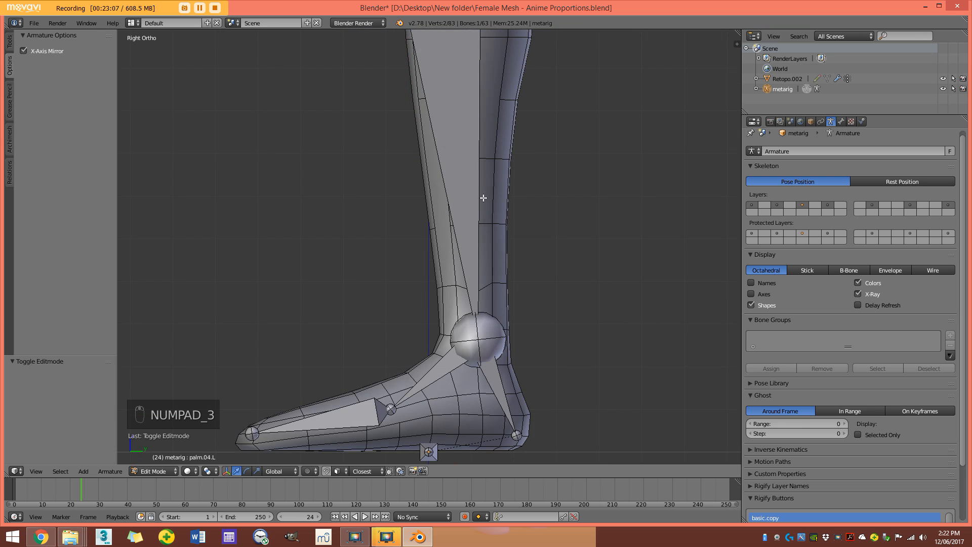
middle_click_drag(483, 198, 508, 412, "shift")
middle_click_drag(454, 184, 477, 418, "shift")
scroll(477, 417, "up", 1)
key("z")
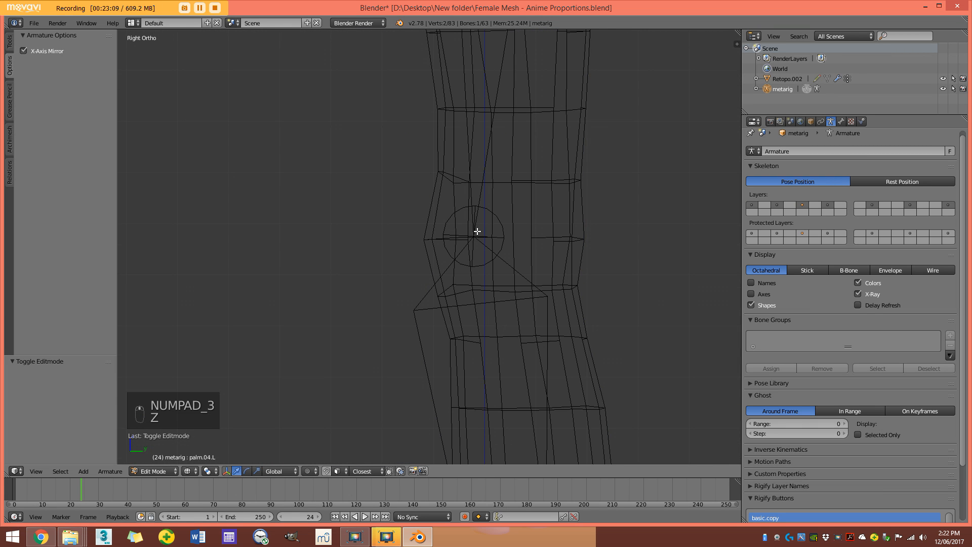
middle_click_drag(467, 236, 473, 249)
key("z")
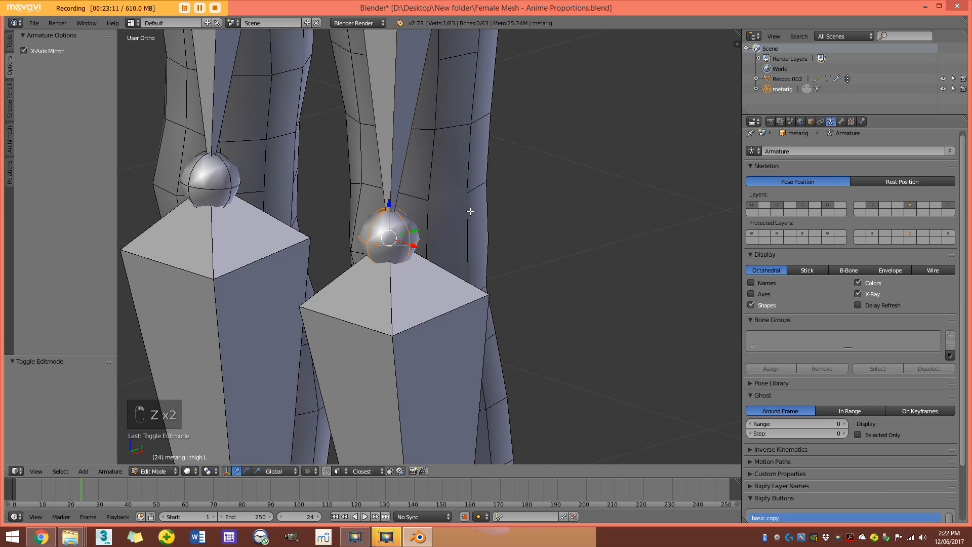
key("KP_3")
scroll(488, 213, "down", 1)
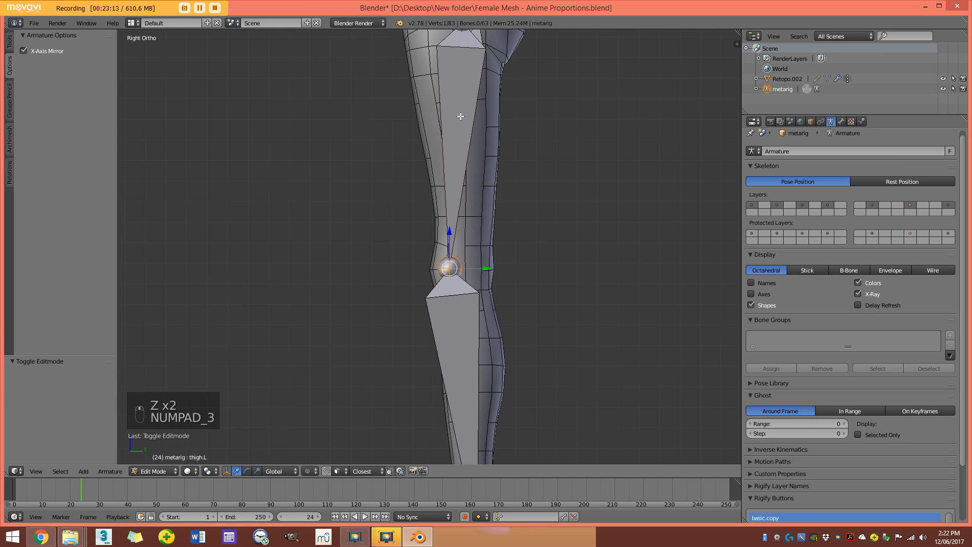
Examine how the hip, spine and left shoulder bones fit the torso in solid and wireframe shading.
middle_click_drag(460, 116, 462, 303, "shift")
scroll(466, 296, "up", 1)
middle_click_drag(499, 176, 549, 174)
middle_click_drag(374, 161, 390, 311)
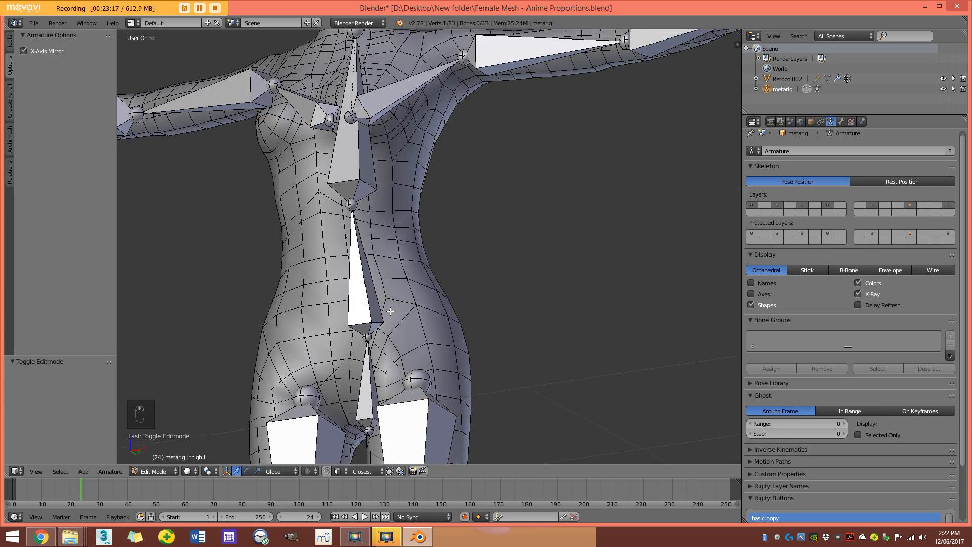
middle_click_drag(392, 266, 321, 280)
key("z")
middle_click_drag(460, 272, 477, 276)
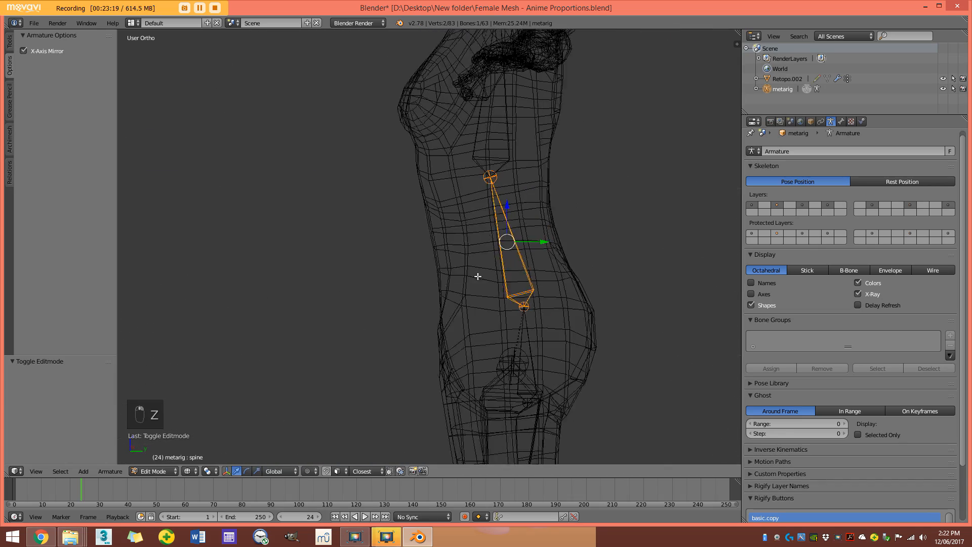
middle_click_drag(477, 129, 525, 205)
right_click(424, 236)
right_click(456, 131)
right_click(486, 237)
right_click(405, 286)
mouse_move(405, 286)
middle_mouse_down()
mouse_move(442, 288)
mouse_move(445, 236)
middle_mouse_up()
key("z")
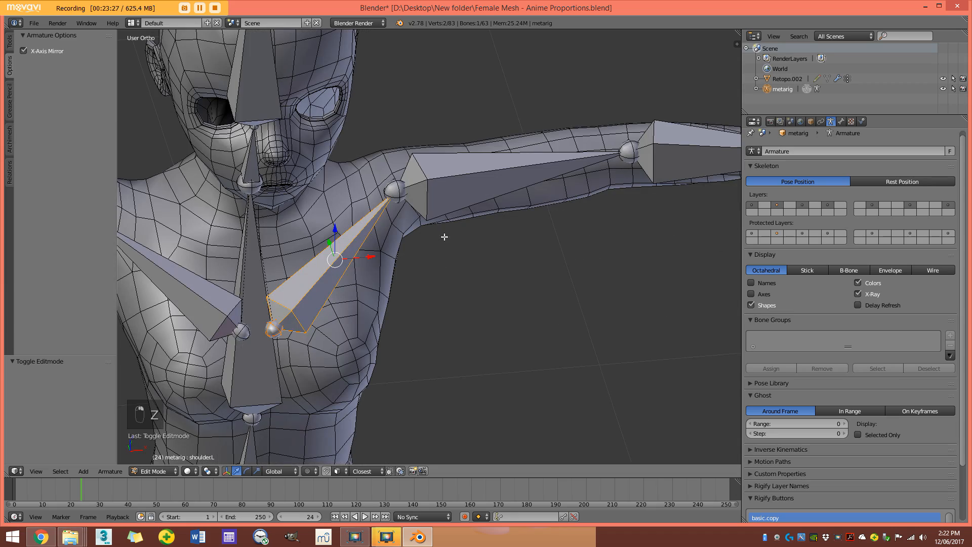
Examine the left arm, hand and thumb bones from several angles in wireframe and solid shading.
middle_click_drag(608, 181, 480, 198, "shift")
key("z")
mouse_move(582, 200)
middle_mouse_down("shift")
mouse_move(421, 206)
mouse_move(432, 219)
middle_mouse_up("shift")
middle_click_drag(405, 152, 441, 328, "shift")
scroll(440, 328, "up", 4)
right_click(393, 202)
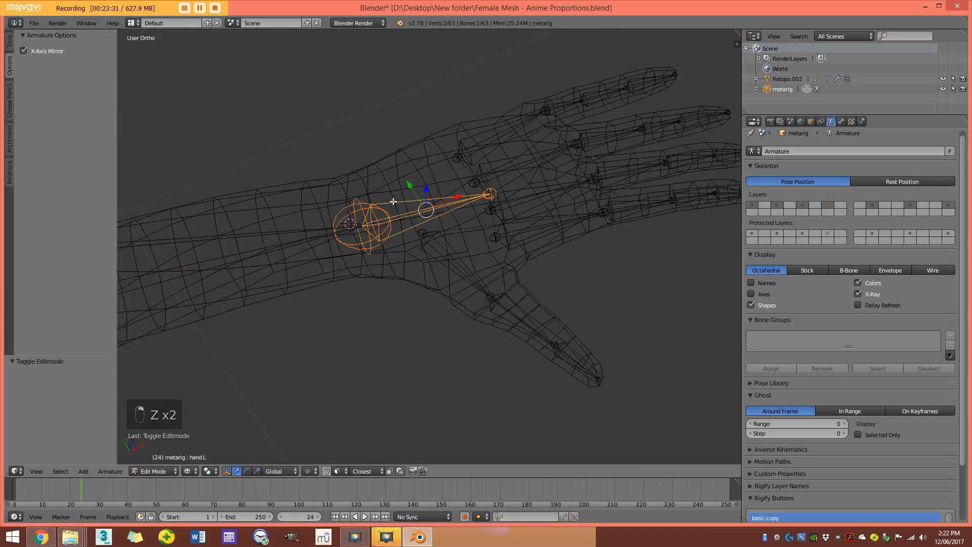
key("z")
mouse_move(402, 258)
middle_mouse_down()
mouse_move(439, 318)
mouse_move(393, 211)
middle_mouse_up()
key("z")
right_click(431, 266)
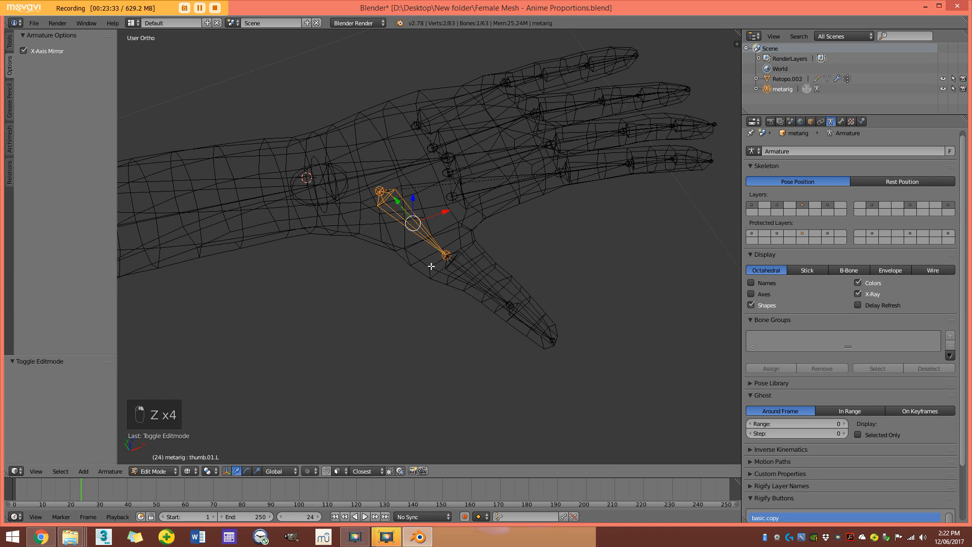
mouse_move(518, 307)
middle_mouse_down()
mouse_move(475, 249)
mouse_move(555, 245)
mouse_move(515, 155)
middle_mouse_up()
key("z")
middle_click_drag(534, 197, 548, 209)
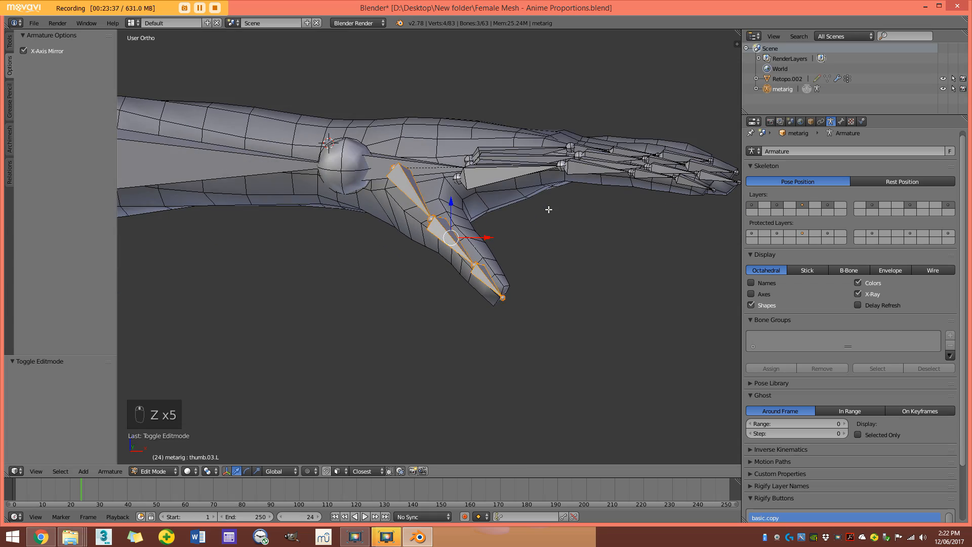
key("KP_1")
key("z")
middle_click_drag(494, 235, 480, 255)
key("z")
key("z")
key("z")
Return to Object Mode, select the character mesh Retopo.002 and turn off its Wire display.
key("Tab")
key("a")
scroll(481, 255, "down", 4)
mouse_move(418, 255)
middle_mouse_down()
mouse_move(399, 263)
mouse_move(414, 254)
middle_mouse_up()
middle_click_drag(369, 338, 451, 238, "shift")
scroll(431, 236, "up", 1)
right_click(409, 197)
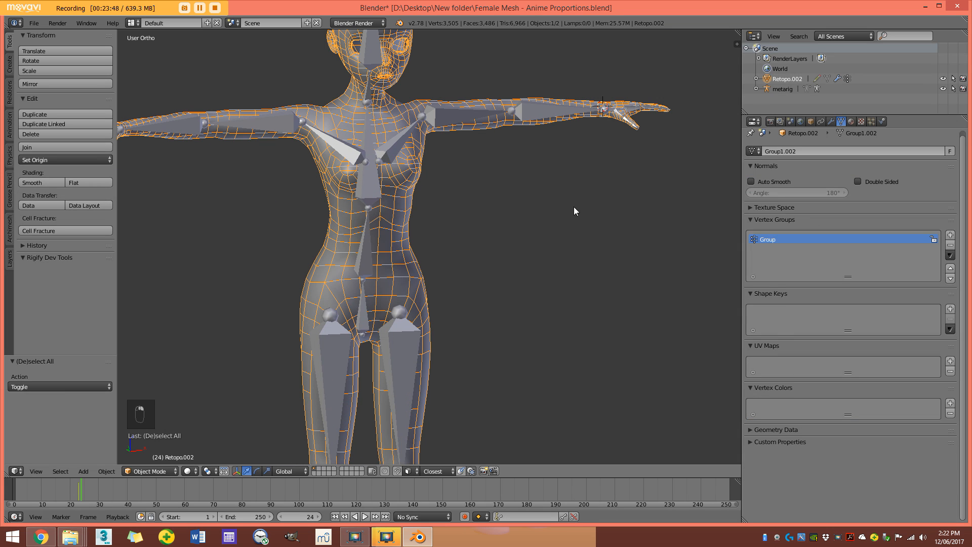
left_click(810, 122)
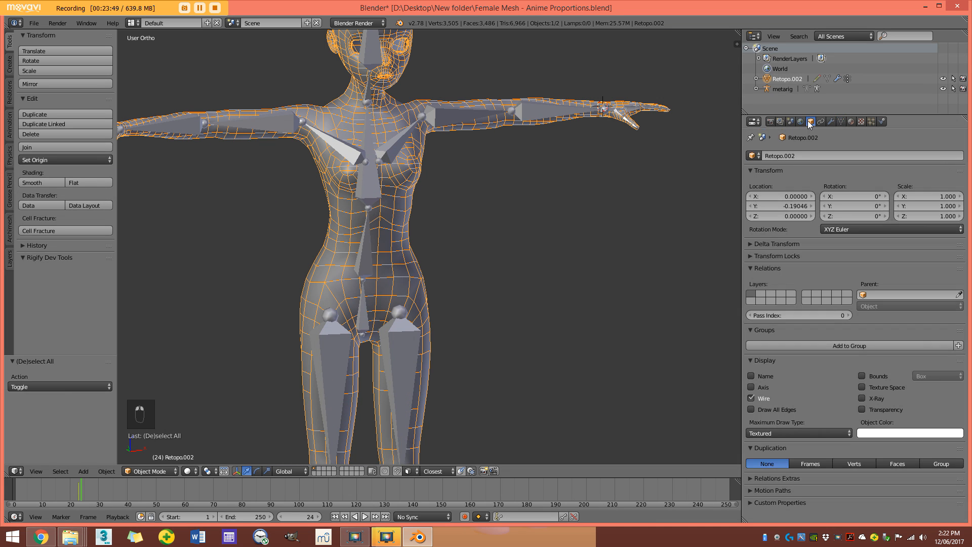
left_click(751, 398)
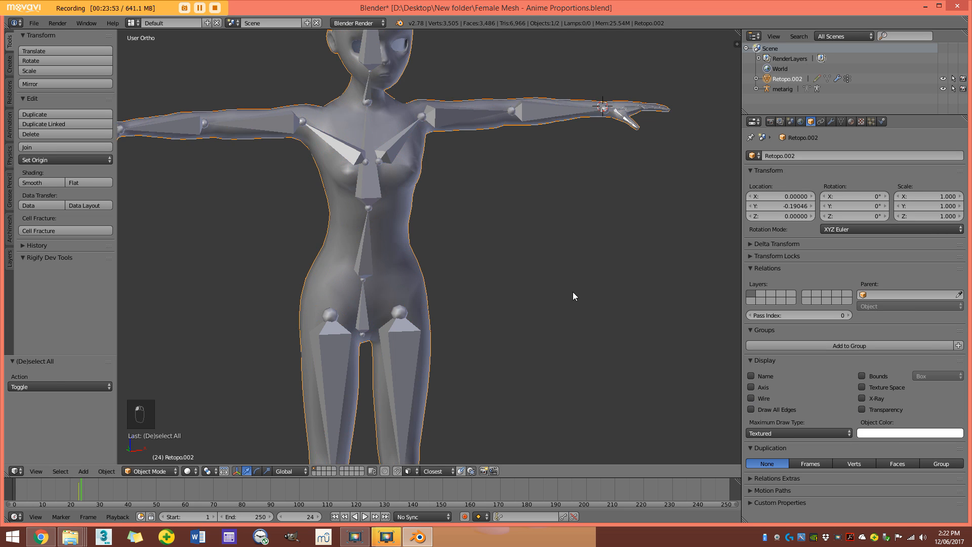
Apply the Mirror modifier on the character mesh Retopo.002 and deselect everything in front view.
scroll(573, 293, "down", 3)
key("a")
right_click(413, 187)
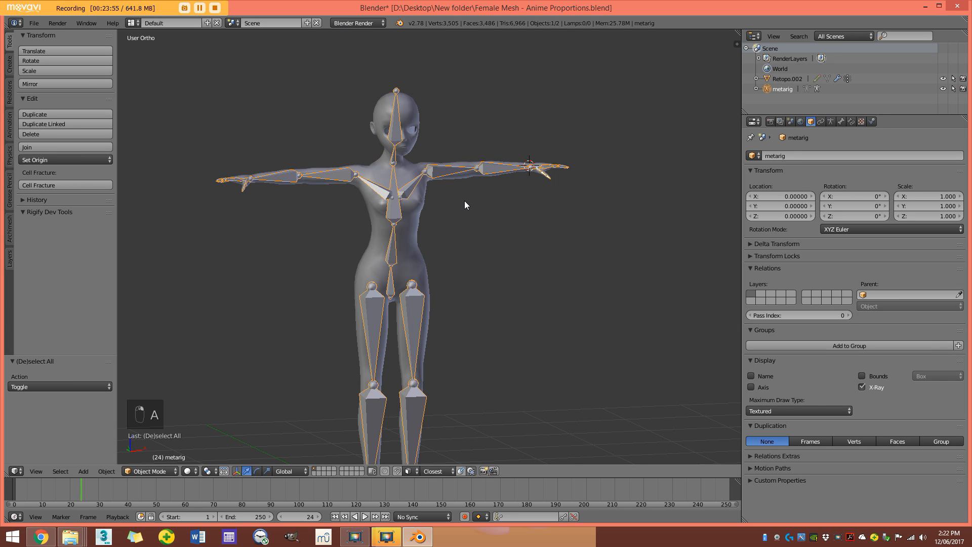
key("KP_1")
scroll(464, 202, "up", 4)
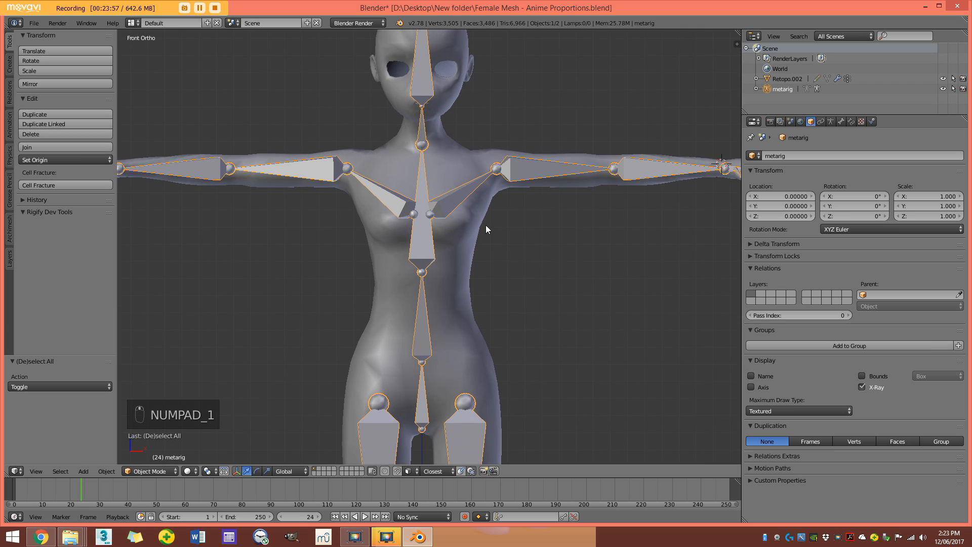
right_click(468, 208)
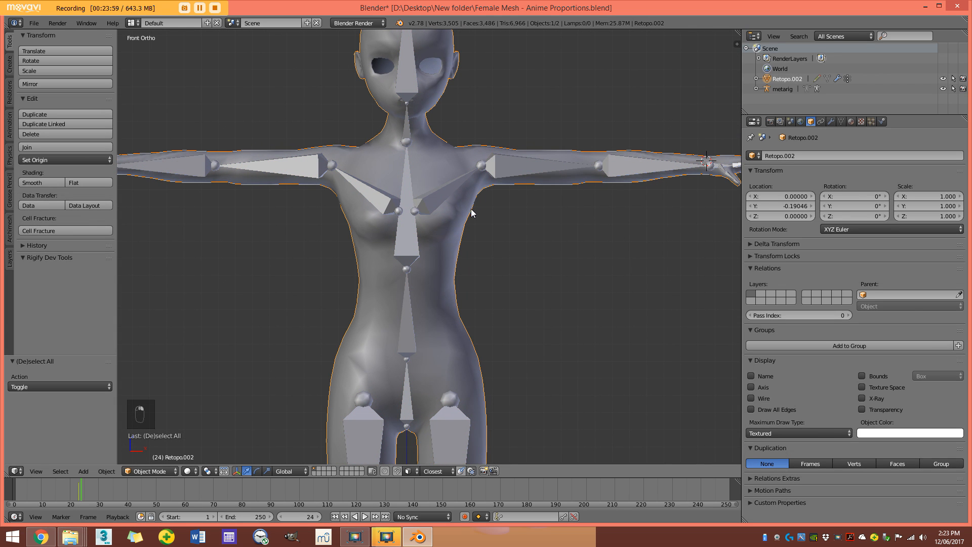
left_click(830, 122)
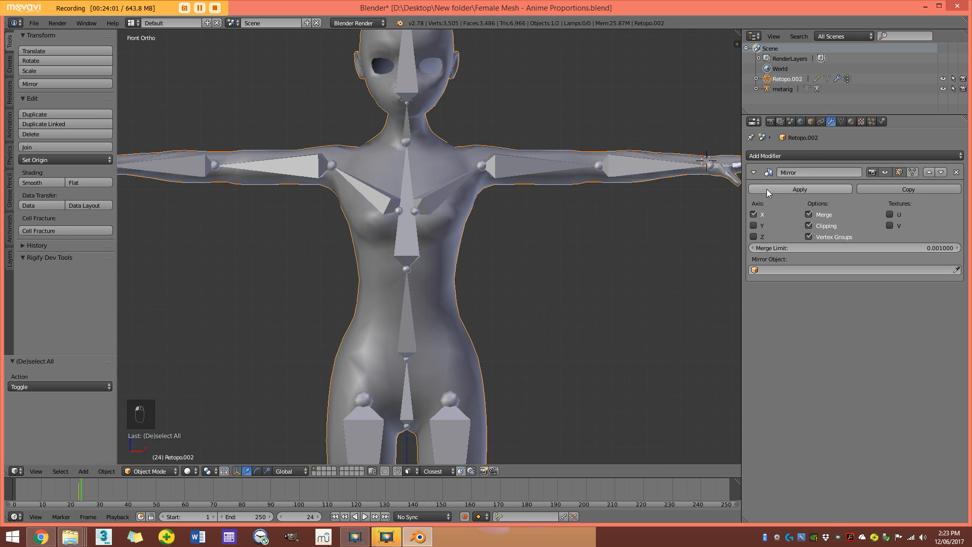
left_click(818, 190)
scroll(532, 213, "down", 3)
key("a")
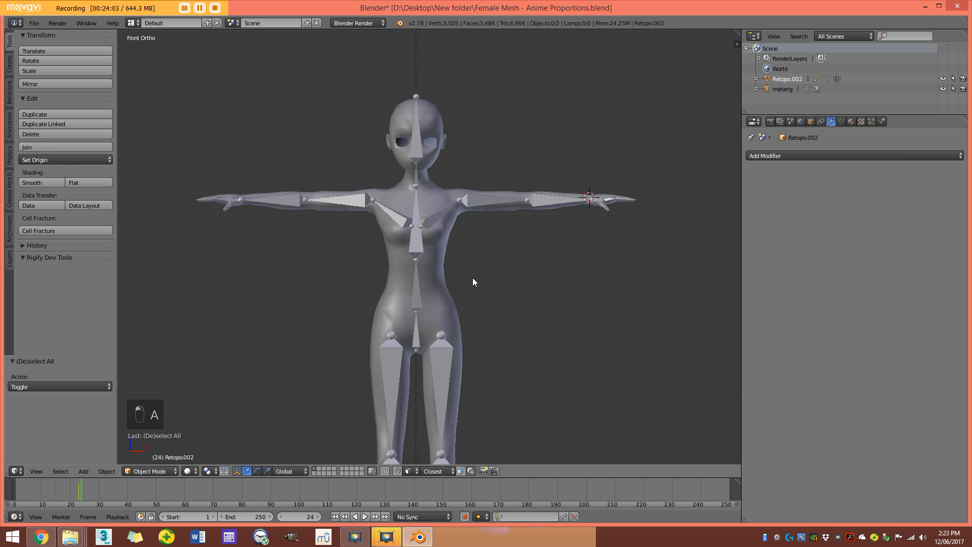
scroll(474, 278, "up", 1)
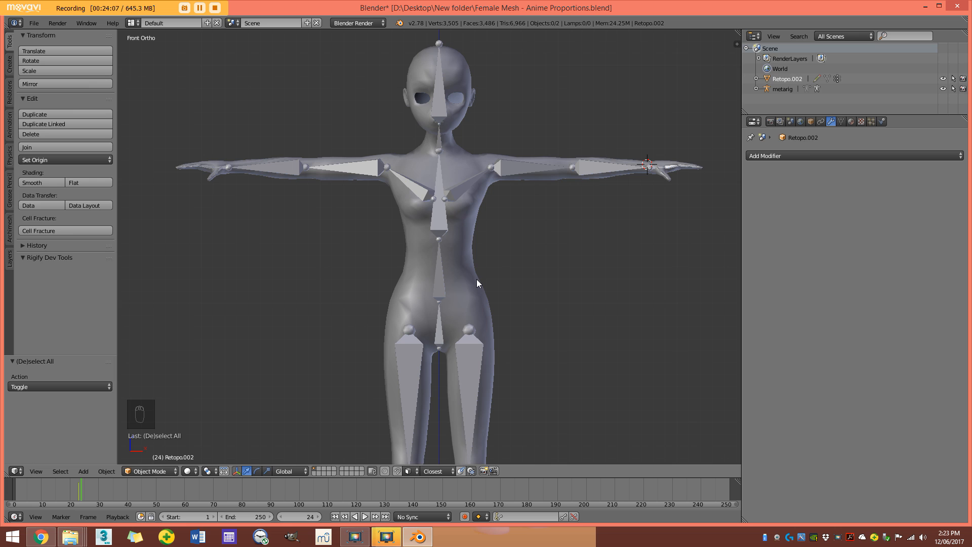
Select the metarig and apply its scale.
right_click(463, 190)
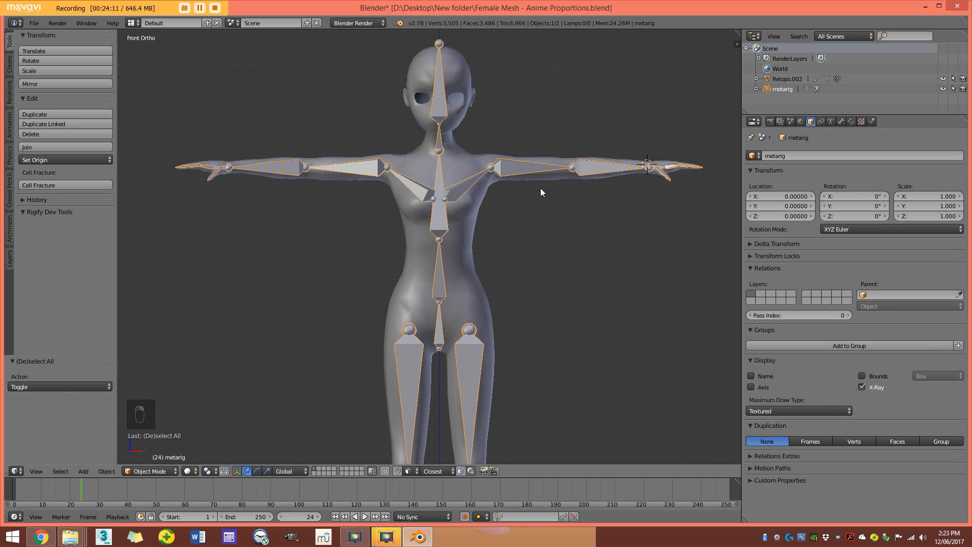
scroll(454, 205, "down", 2)
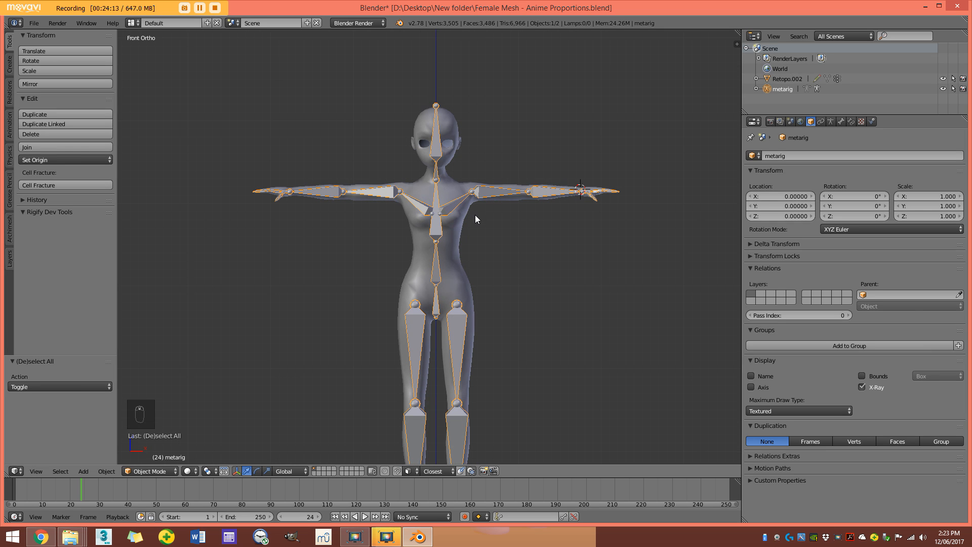
left_click(832, 121)
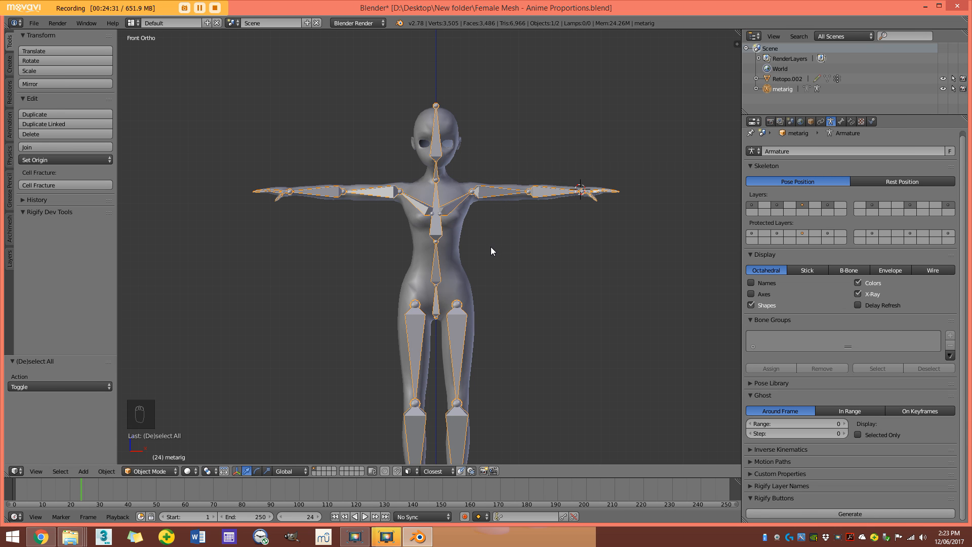
key("ctrl+a")
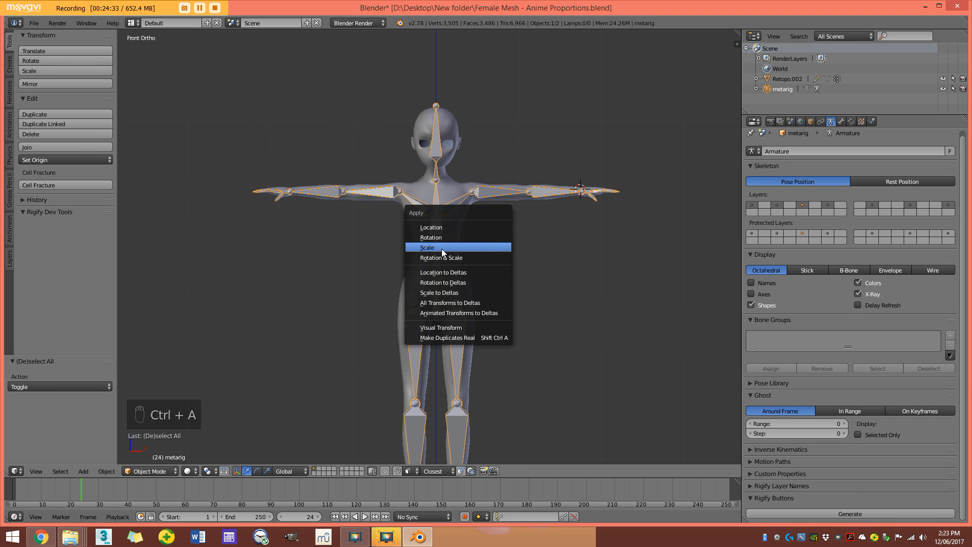
left_click(460, 251)
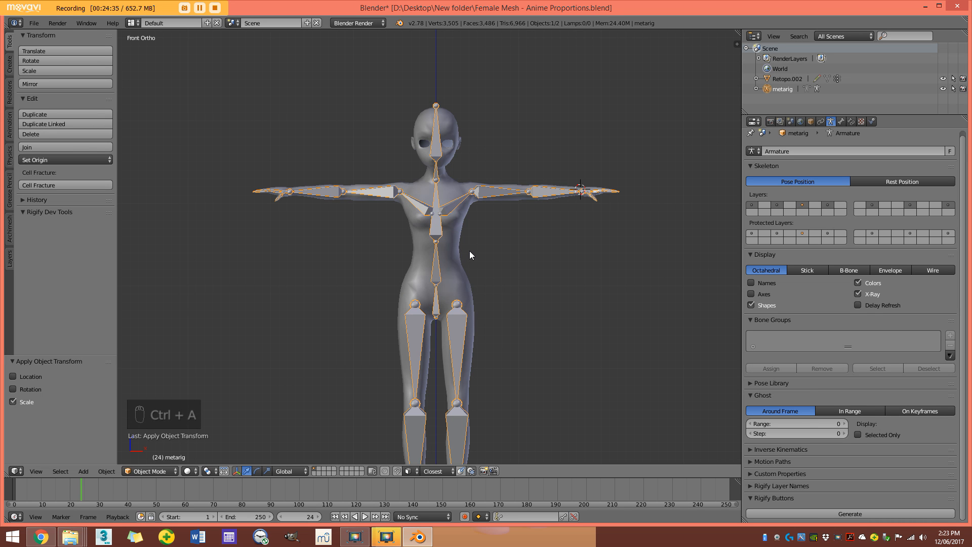
key("ctrl+a")
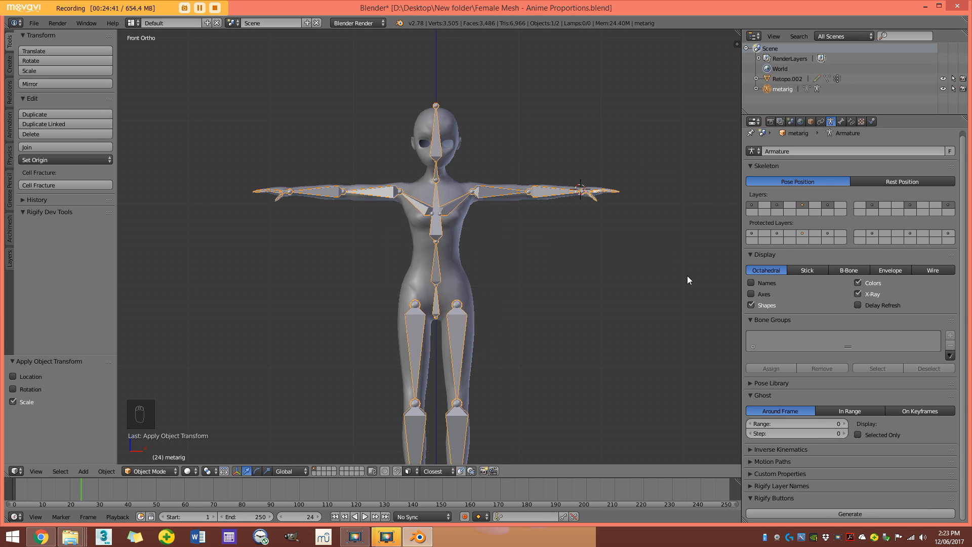
Generate the Rigify rig from the metarig and inspect its controls around the body.
left_click(882, 513)
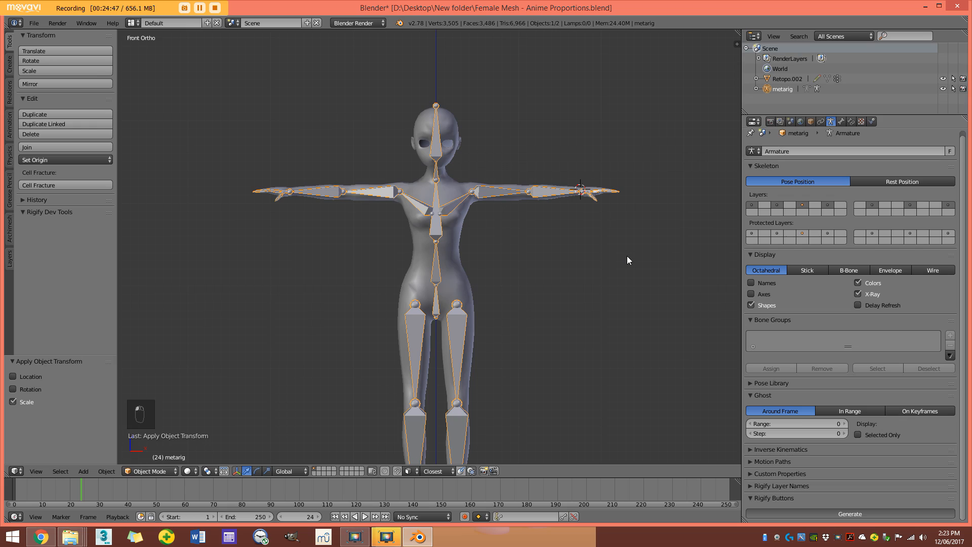
middle_click_drag(631, 235, 496, 223)
scroll(496, 222, "up", 4)
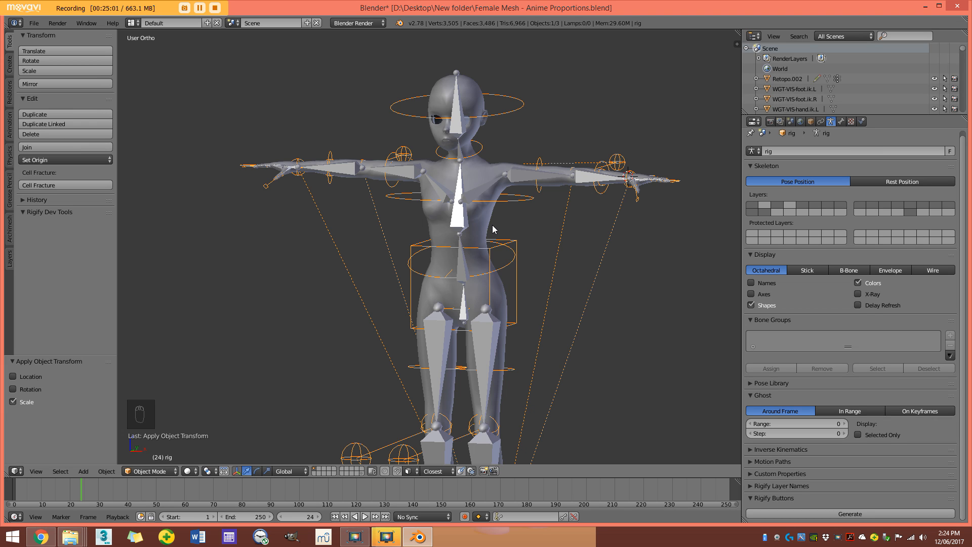
key("KP_1")
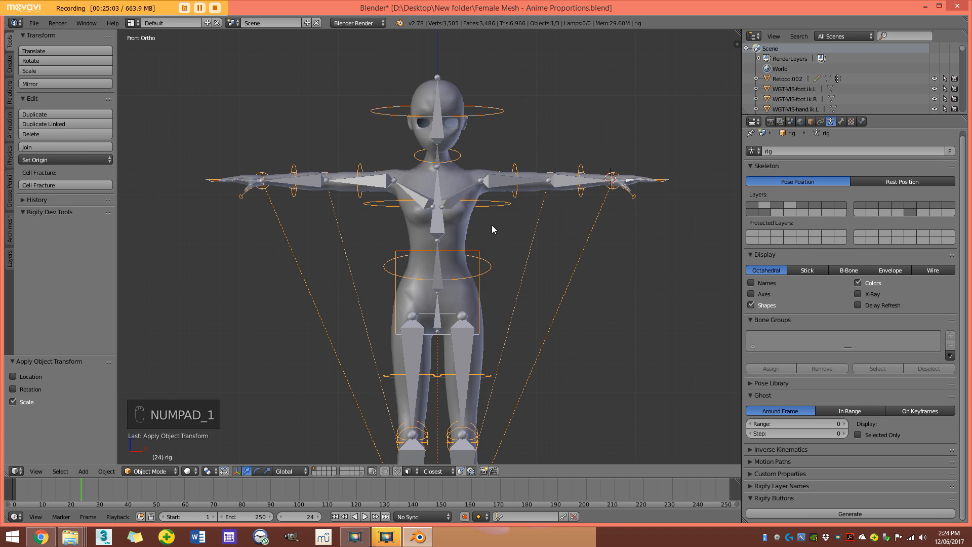
scroll(467, 269, "down", 3)
middle_click_drag(460, 198, 463, 232)
scroll(463, 228, "up", 5)
Select the original metarig and move it to the second scene layer.
key("z")
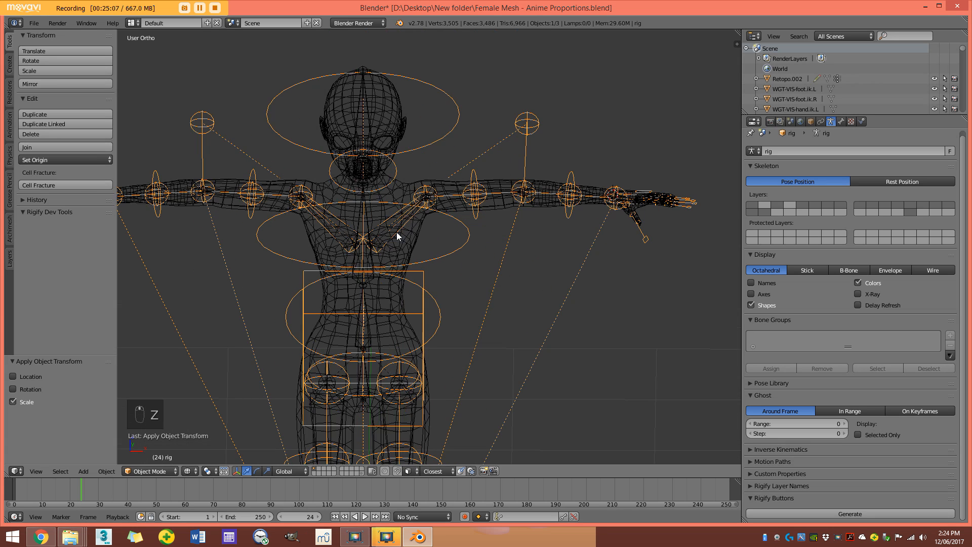
scroll(390, 226, "down", 3)
right_click(391, 226)
key("z")
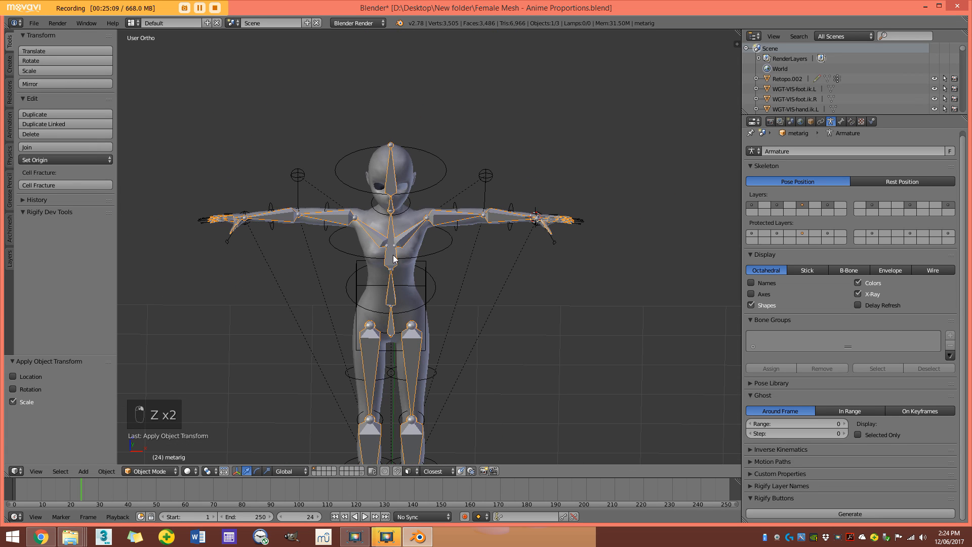
key("g")
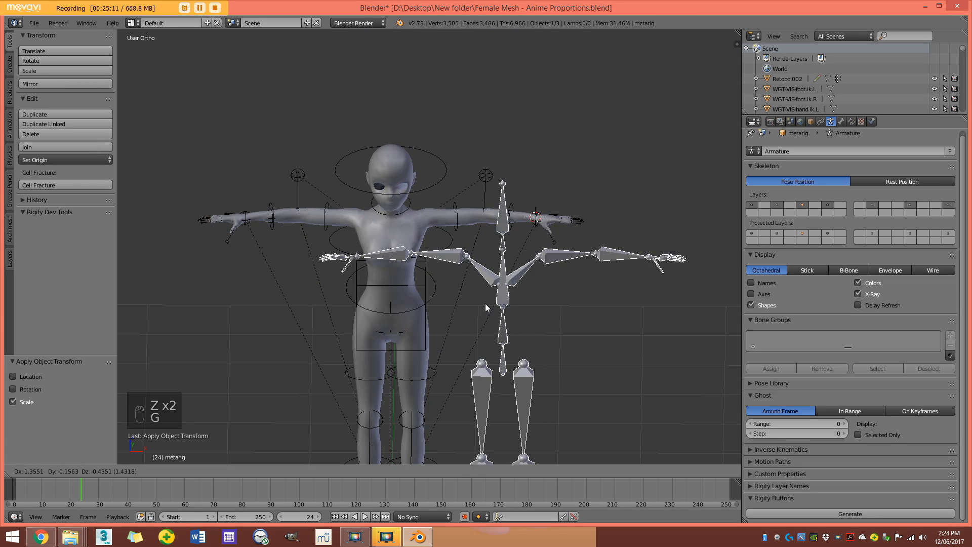
right_click(487, 303)
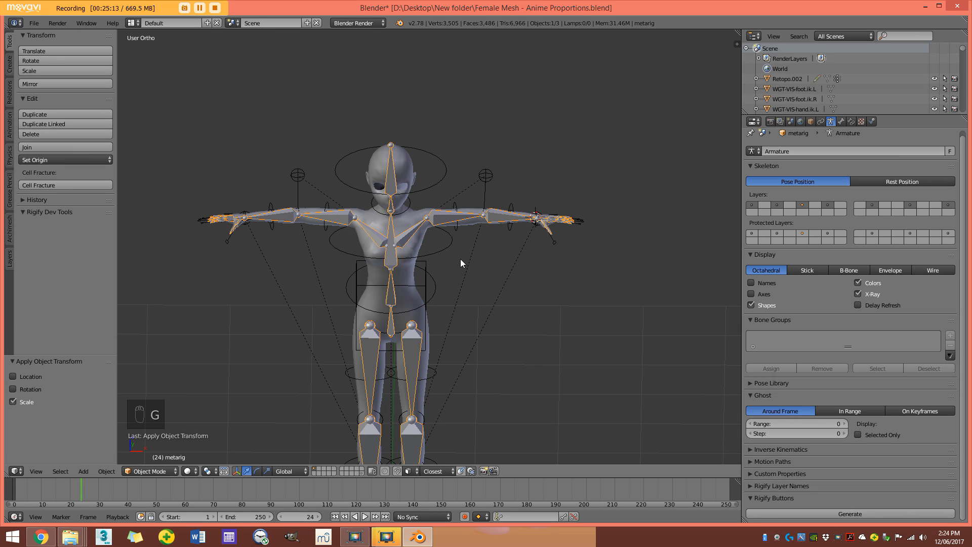
key("m")
left_click(549, 277)
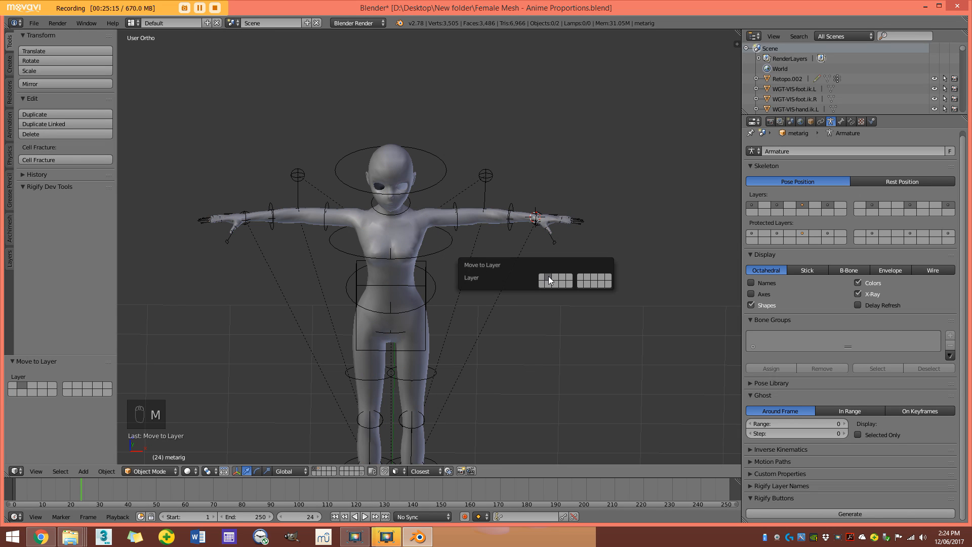
Select the generated rig, switch it to Pose Mode and return to solid shading.
mouse_move(436, 284)
middle_mouse_down()
mouse_move(445, 278)
mouse_move(369, 262)
mouse_move(436, 276)
mouse_move(439, 249)
mouse_move(405, 267)
mouse_move(442, 272)
middle_mouse_up()
right_click(439, 248)
key("z")
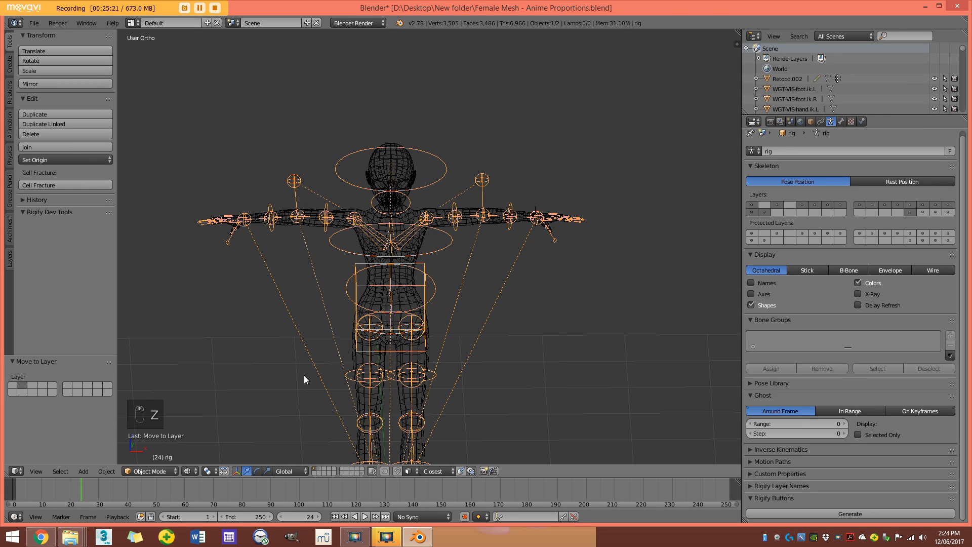
left_click(174, 471)
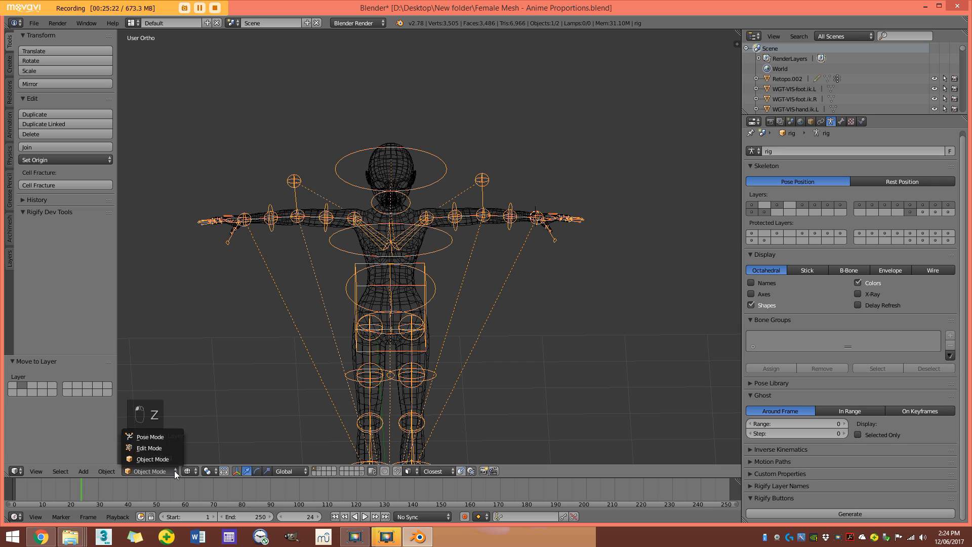
left_click(152, 437)
key("z")
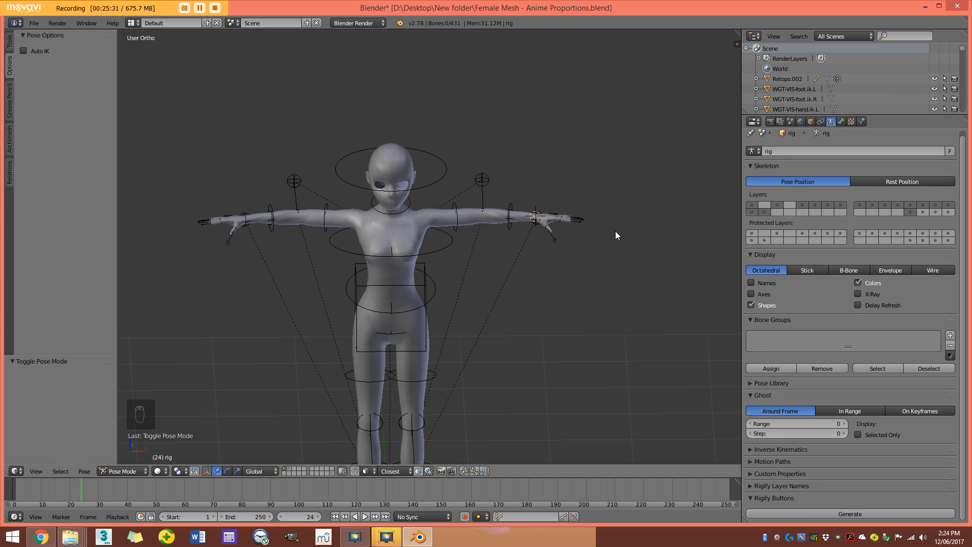
Select all of the rig's visible control bones and hide them.
key("a")
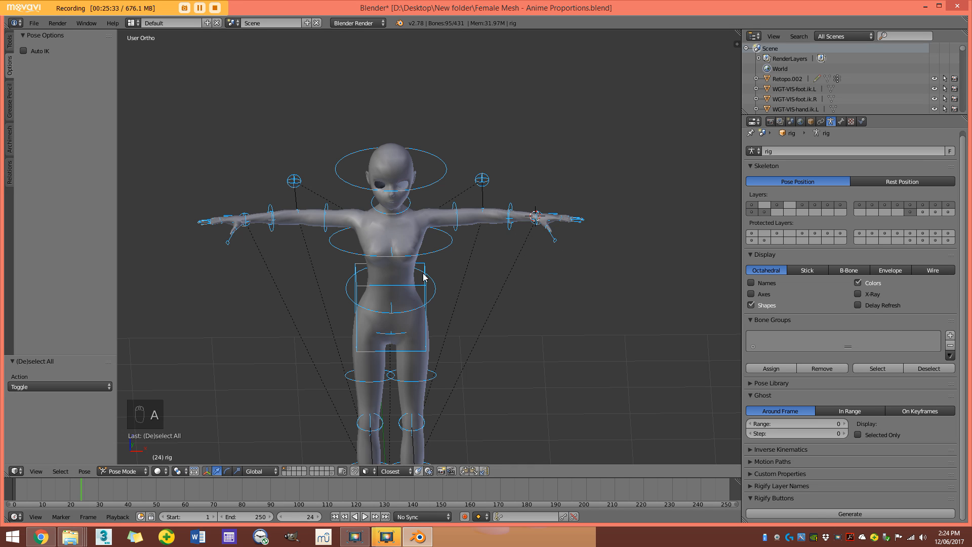
key("z")
scroll(484, 267, "down", 4, "shift")
key("h")
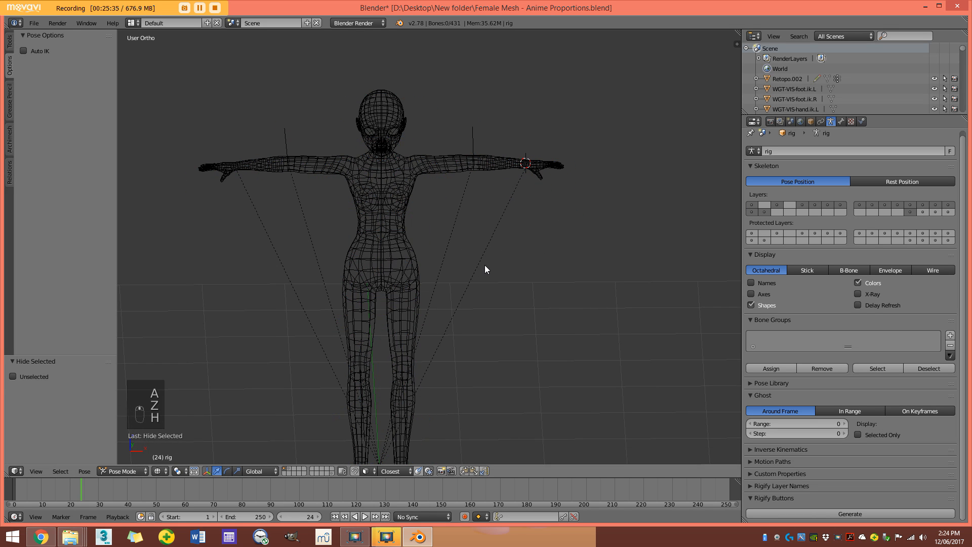
key("z")
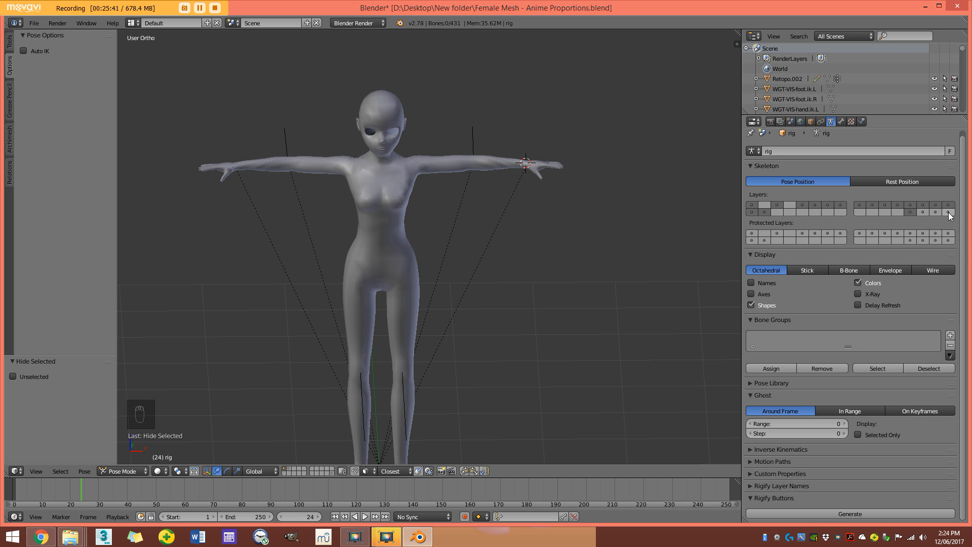
Show the rig's deform bone layer and turn on X-Ray display for the armature.
left_click(926, 211)
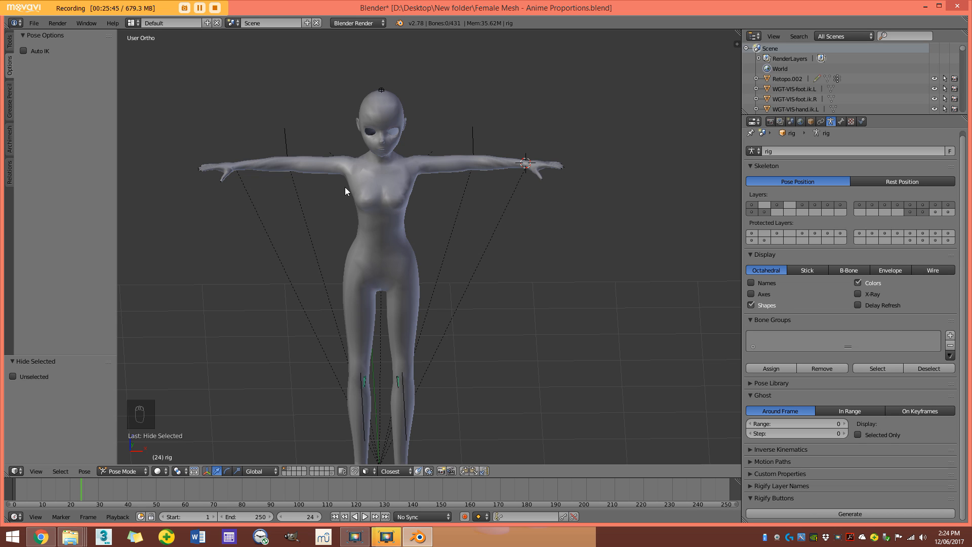
key("z")
right_click(384, 202)
mouse_move(384, 201)
middle_mouse_down()
mouse_move(336, 195)
mouse_move(396, 202)
middle_mouse_up()
key("z")
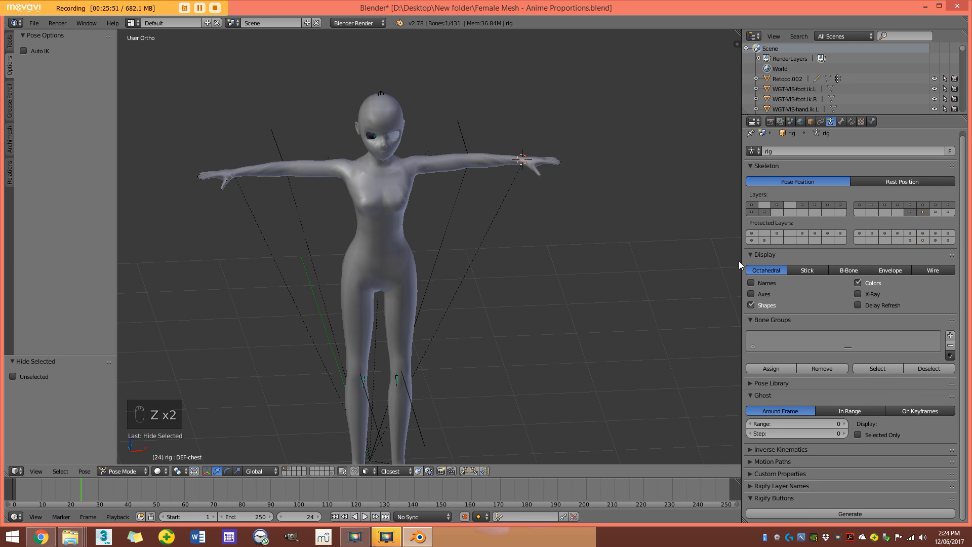
left_click(859, 293)
middle_click_drag(486, 196, 427, 159)
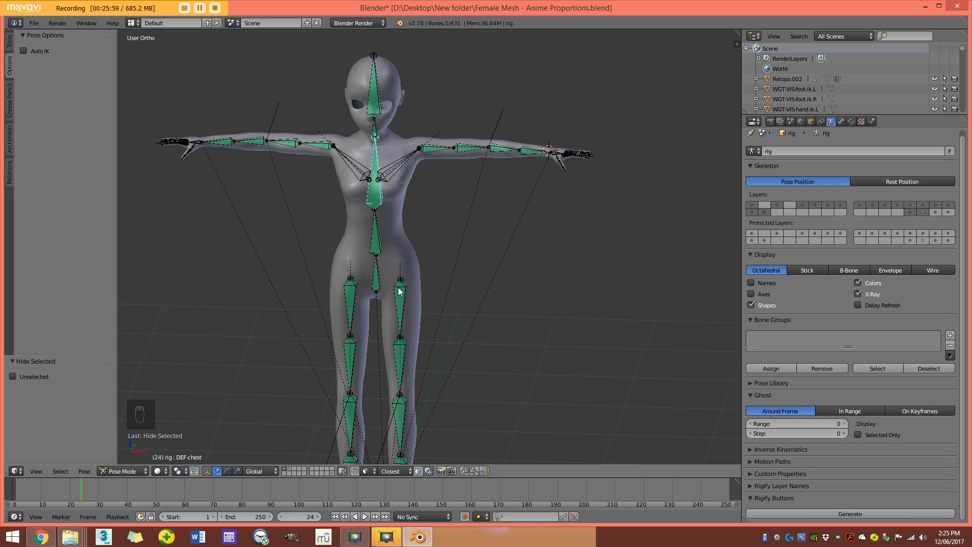
In Object Mode, parent the character mesh Retopo.002 to the rig using Armature Deform With Automatic Weights.
left_click(123, 470)
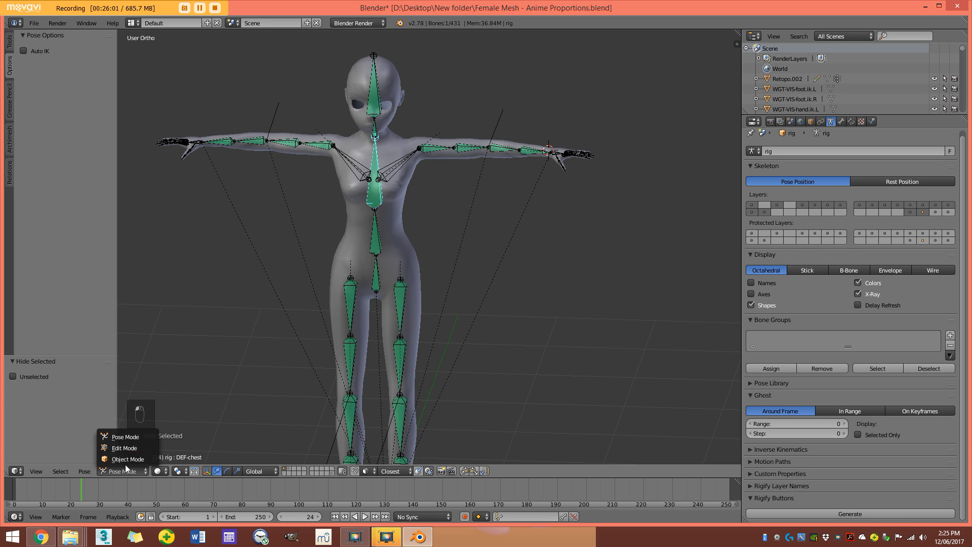
left_click(128, 460)
key("q")
right_click(394, 215)
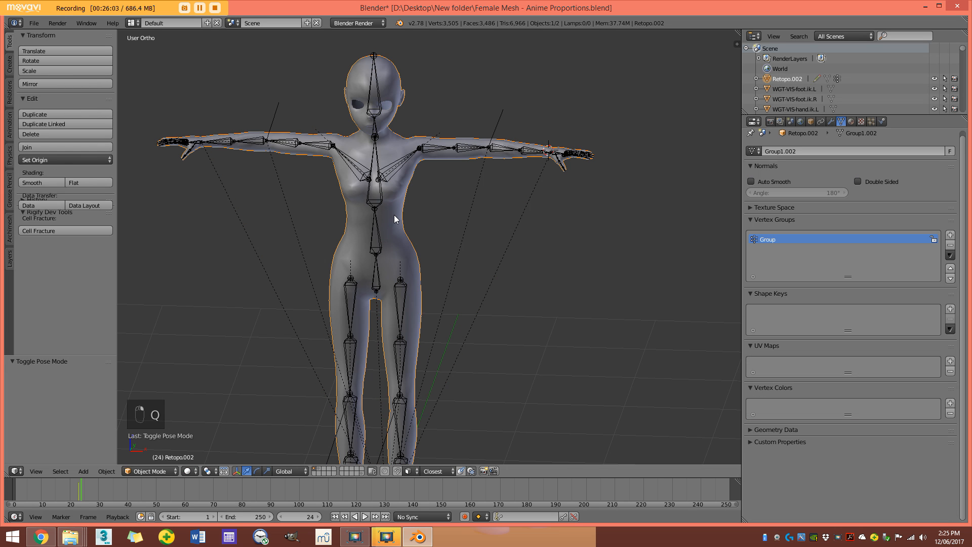
key("z")
scroll(400, 222, "up", 2)
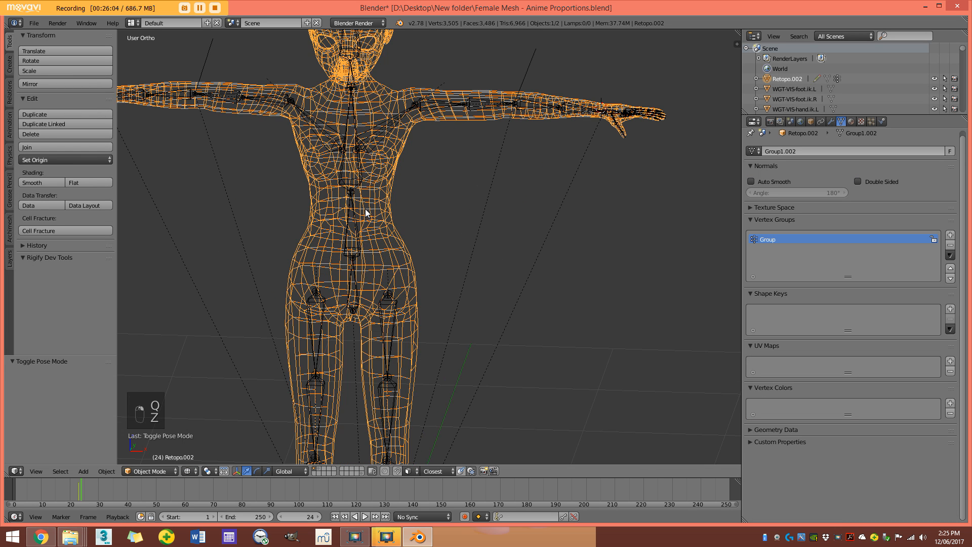
right_click(361, 179, "shift")
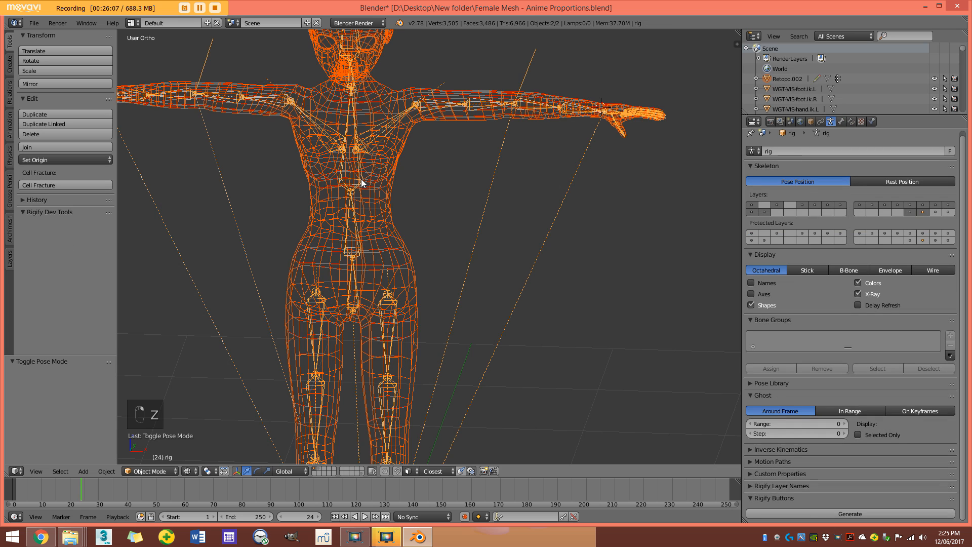
scroll(370, 164, "down", 2)
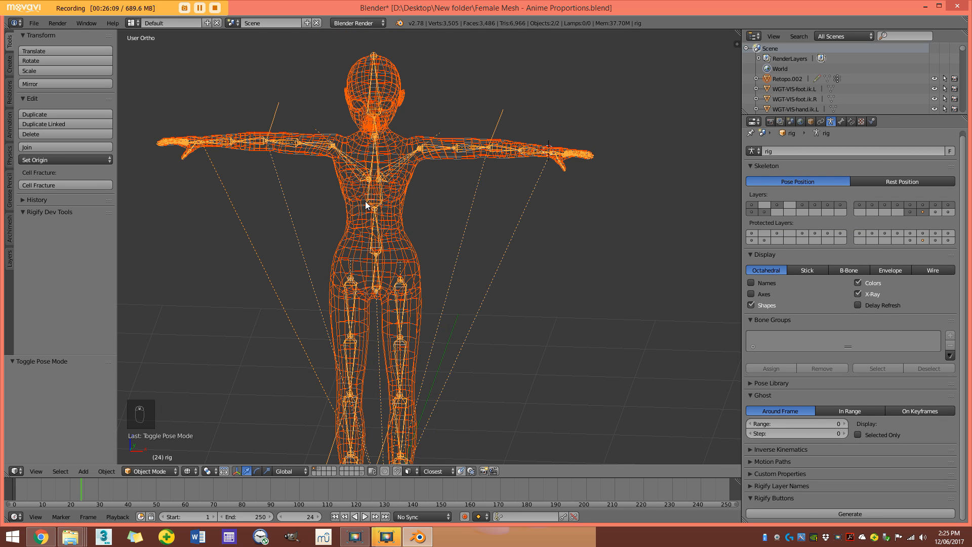
key("ctrl+p")
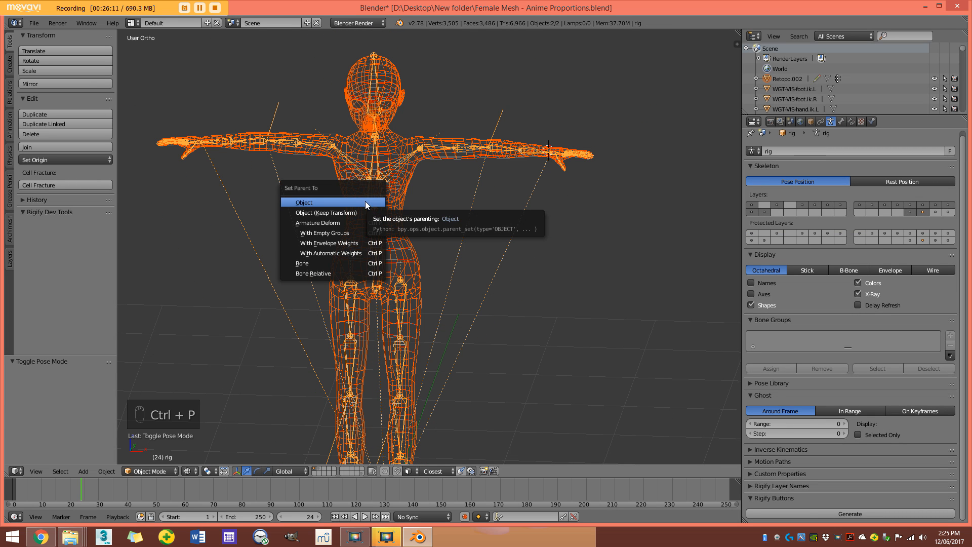
left_click(374, 253)
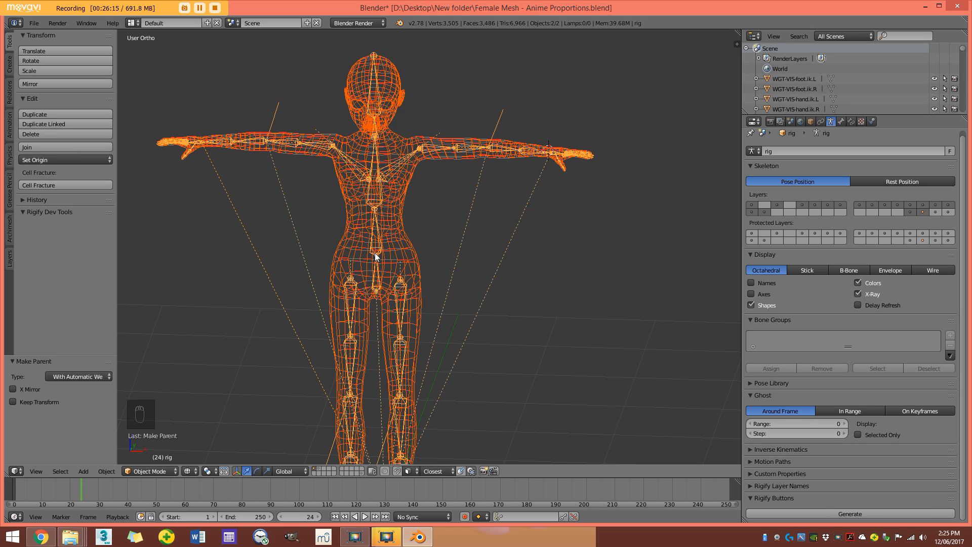
Select only the rig in solid shading, switch it to Pose Mode and deselect all bones.
key("z")
right_click(372, 213)
right_click(372, 212)
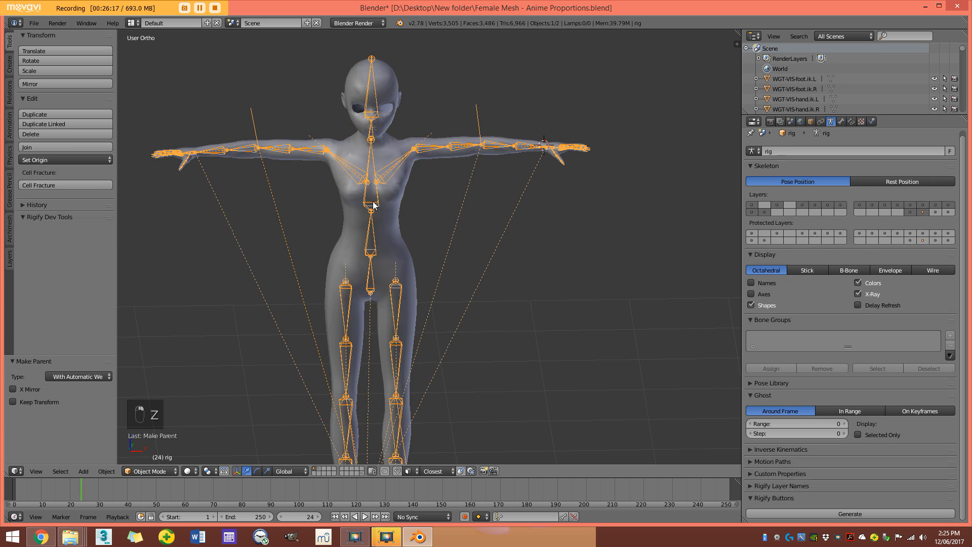
left_click(163, 471)
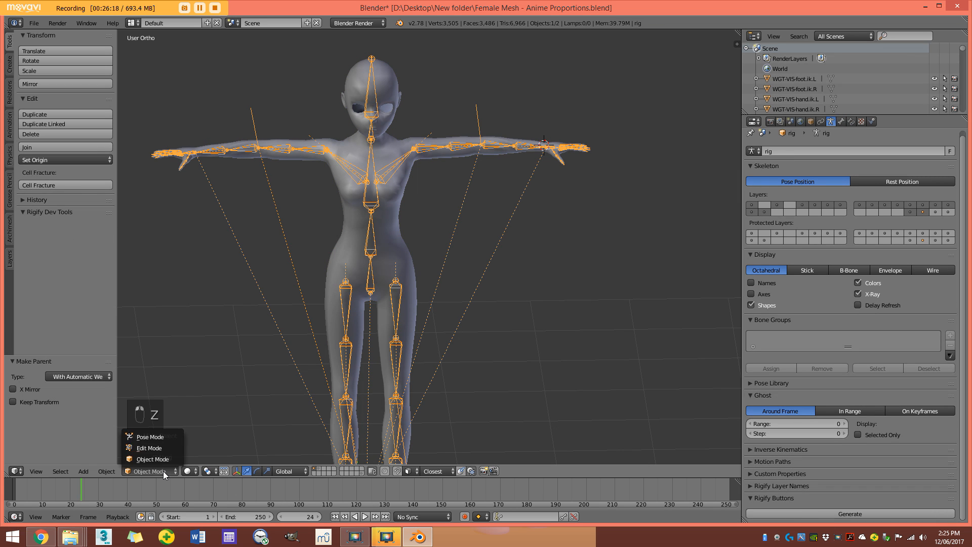
left_click(157, 436)
key("a")
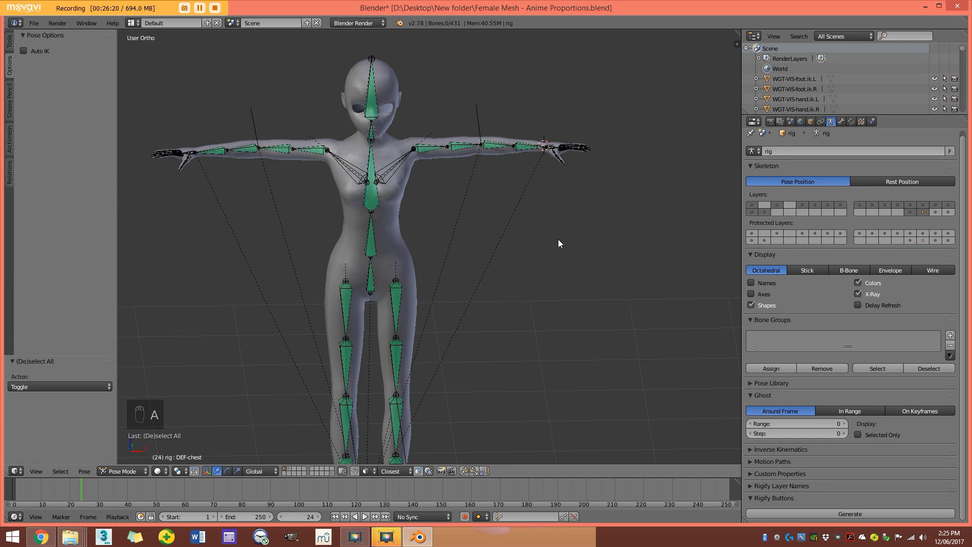
Turn off the deform bone layer and reveal the rig's hidden control bones.
left_click(924, 211)
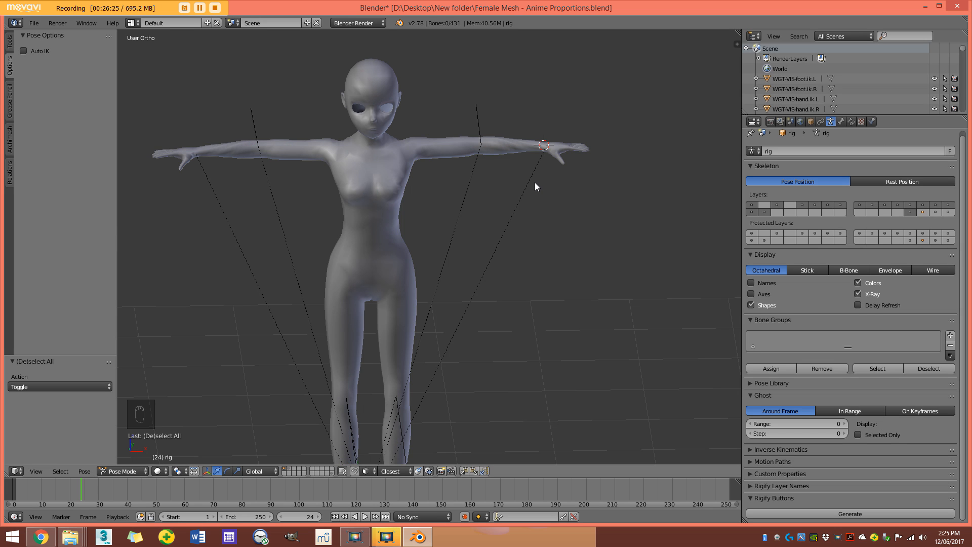
key("alt+h")
middle_click_drag(503, 181, 532, 167)
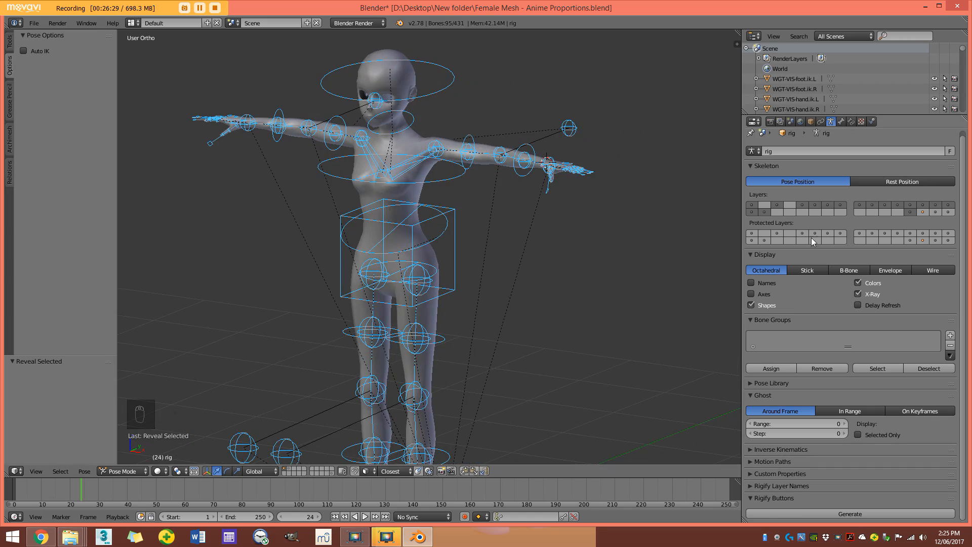
Turn off X-Ray display for the armature and look over the rigged character.
left_click(858, 295)
mouse_move(263, 157)
middle_mouse_down()
mouse_move(405, 147)
mouse_move(327, 190)
mouse_move(417, 182)
middle_mouse_up()
scroll(327, 191, "down", 4)
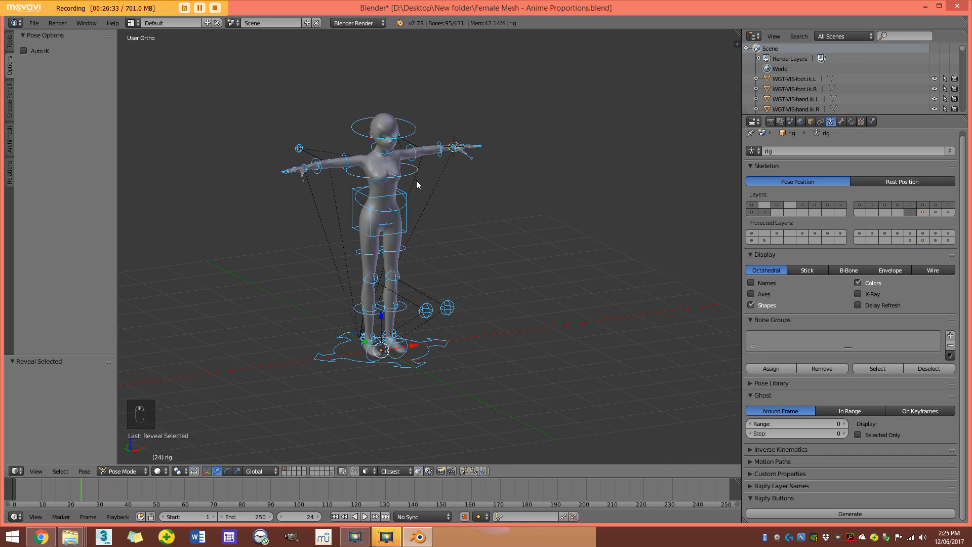
scroll(282, 191, "up", 4)
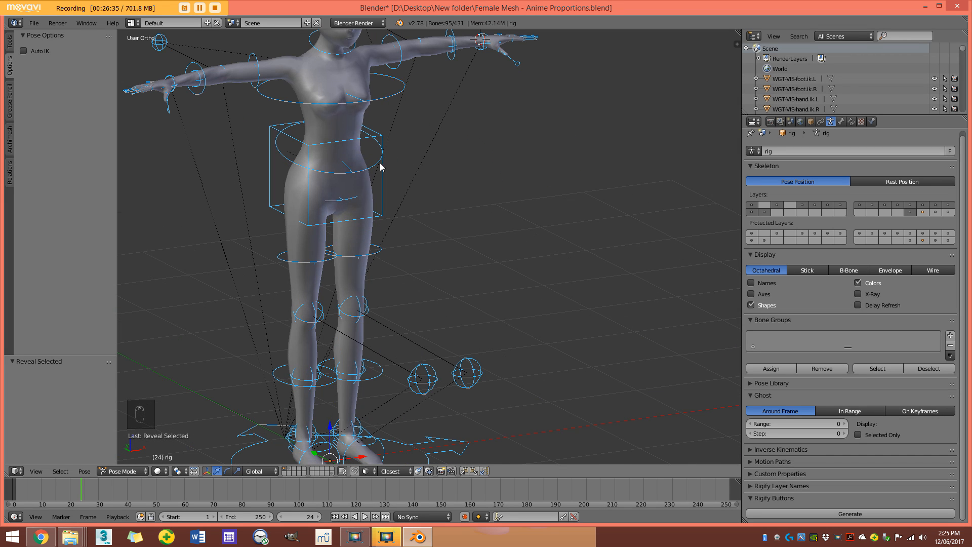
middle_click_drag(419, 268, 371, 282)
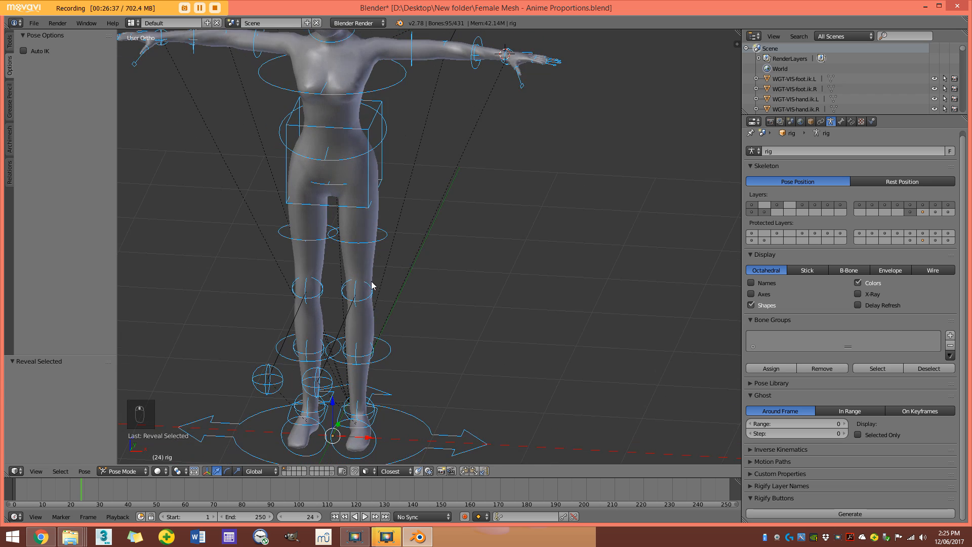
middle_click_drag(401, 348, 381, 229, "shift")
scroll(381, 230, "up", 1)
middle_click_drag(360, 172, 386, 233, "shift")
scroll(386, 233, "down", 4)
scroll(410, 256, "up", 2)
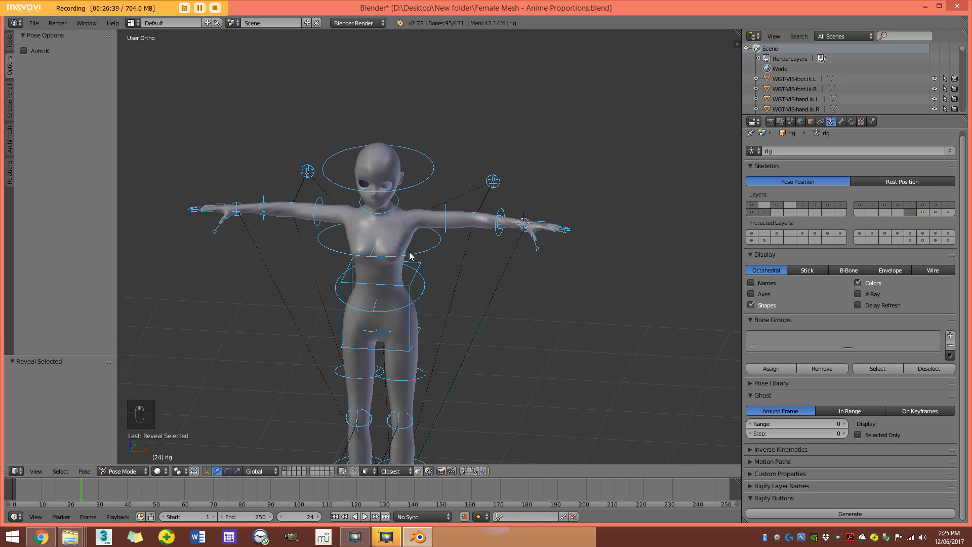
In front view, try rotating the left upper arm FK control and the head control.
key("KP_1")
middle_click_drag(445, 196, 466, 219, "shift")
scroll(407, 256, "up", 2)
right_click(396, 254)
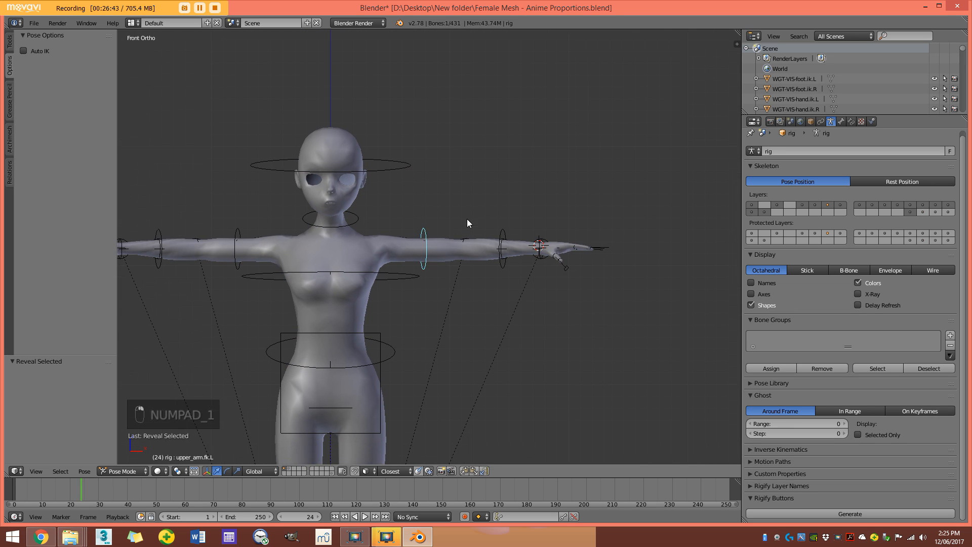
key("r")
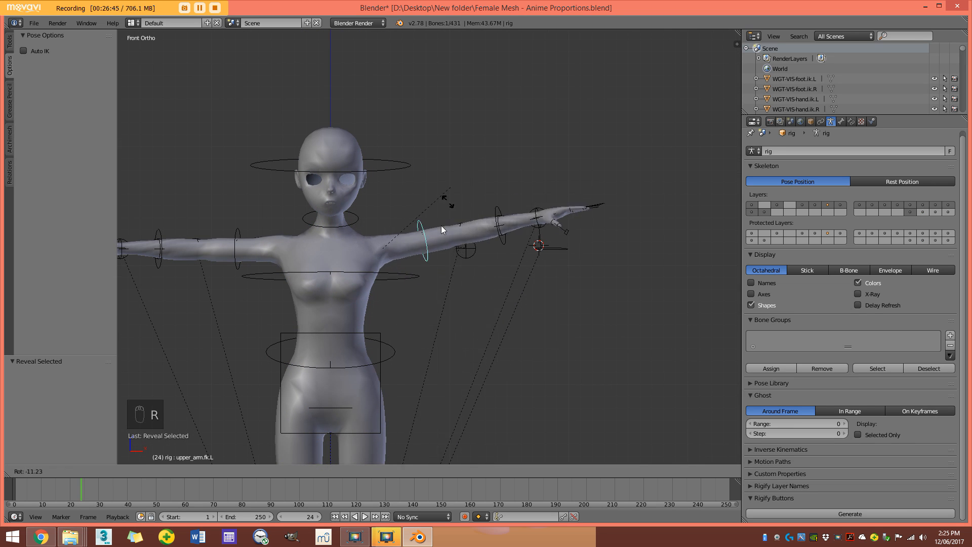
right_click(441, 226)
right_click(410, 167)
key("r")
right_click(412, 167)
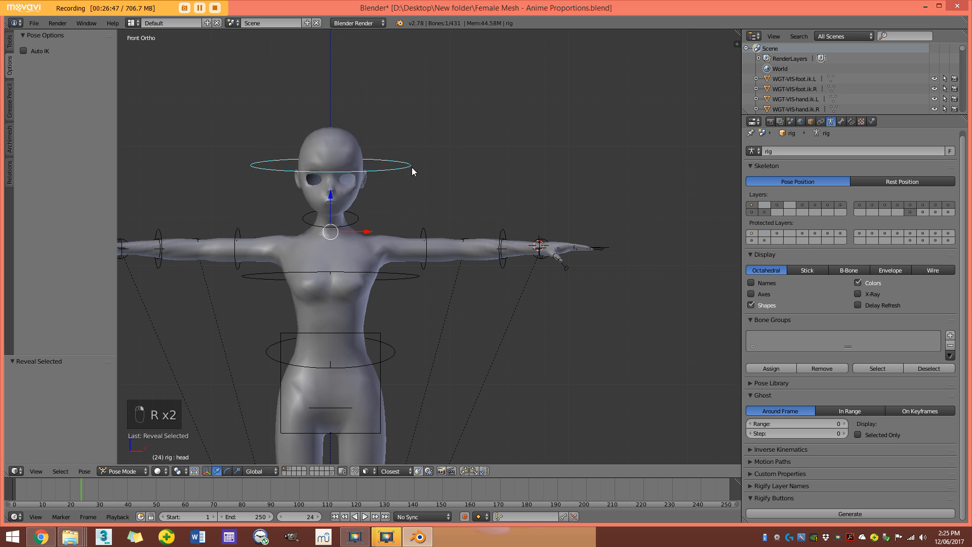
Try rotating the palm control of the left hand.
scroll(411, 183, "down", 3)
middle_click_drag(409, 320, 372, 288, "shift")
scroll(416, 229, "up", 3)
scroll(372, 288, "up", 1)
scroll(410, 223, "up", 3)
middle_click_drag(477, 160, 465, 226, "shift")
scroll(380, 223, "up", 2)
right_click(400, 232)
key("r")
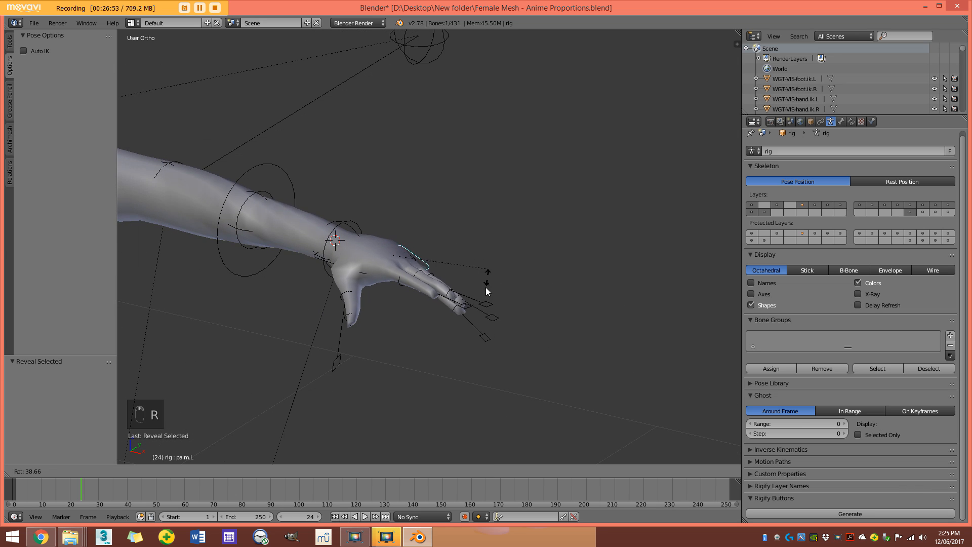
right_click(515, 233)
Select the four left finger controls, scale them to 0.885, and try rotating them to curl the fingers.
right_click(500, 286)
right_click(499, 294, "shift")
right_click(485, 300, "shift")
right_click(464, 306, "shift")
key("s")
left_click(513, 364)
key("r")
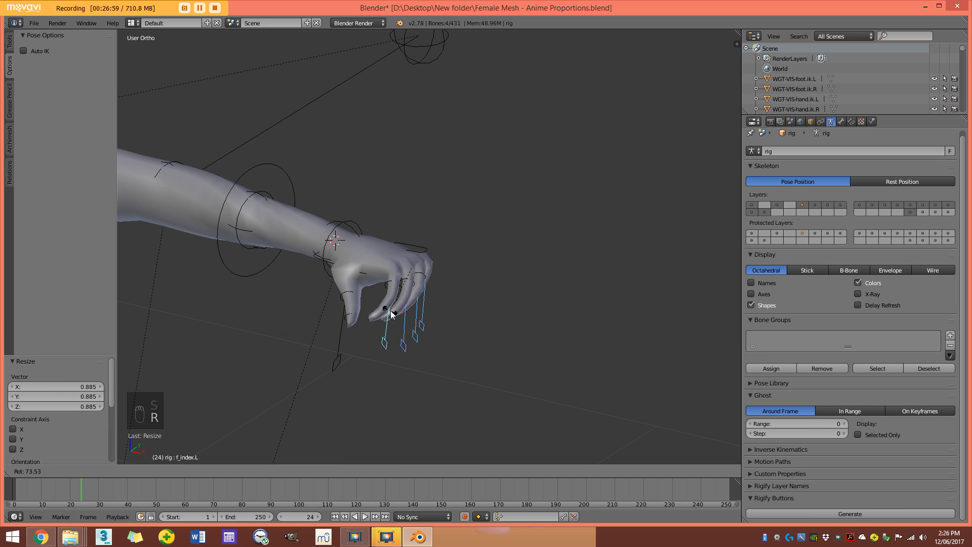
right_click(414, 262)
Select all of the rig's visible control bones and clear their pose location, rotation and scale.
middle_click_drag(414, 262, 500, 193)
scroll(440, 284, "down", 3)
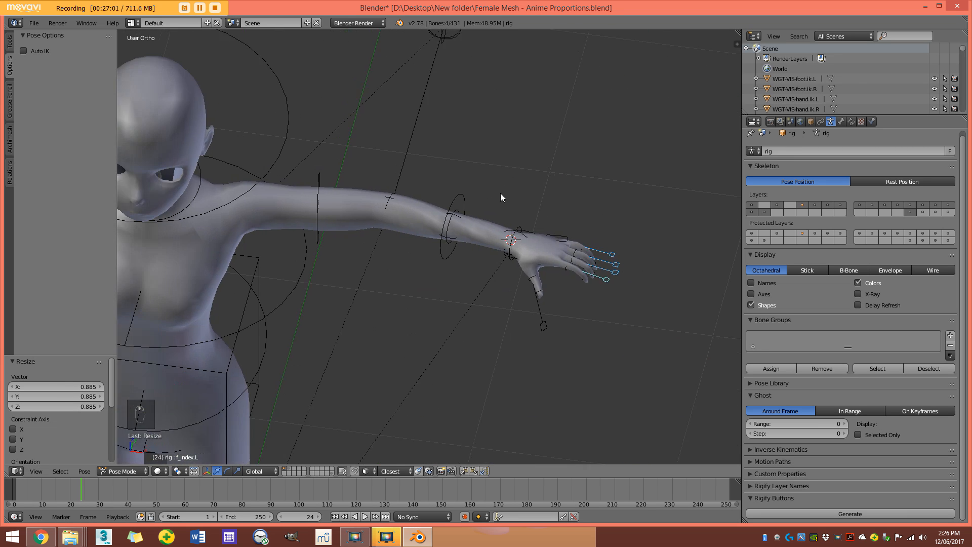
scroll(501, 193, "down", 5)
middle_click_drag(412, 200, 449, 170, "shift")
key("a")
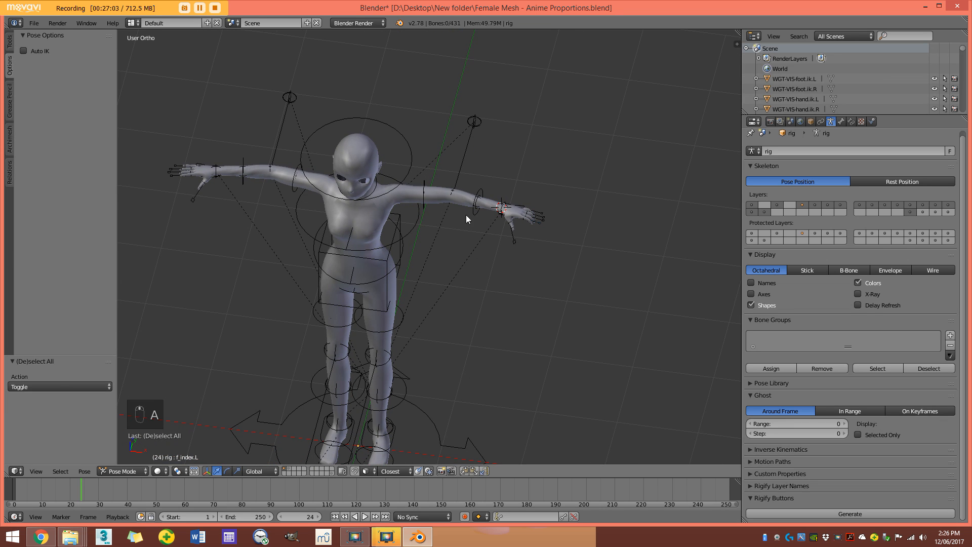
key("a")
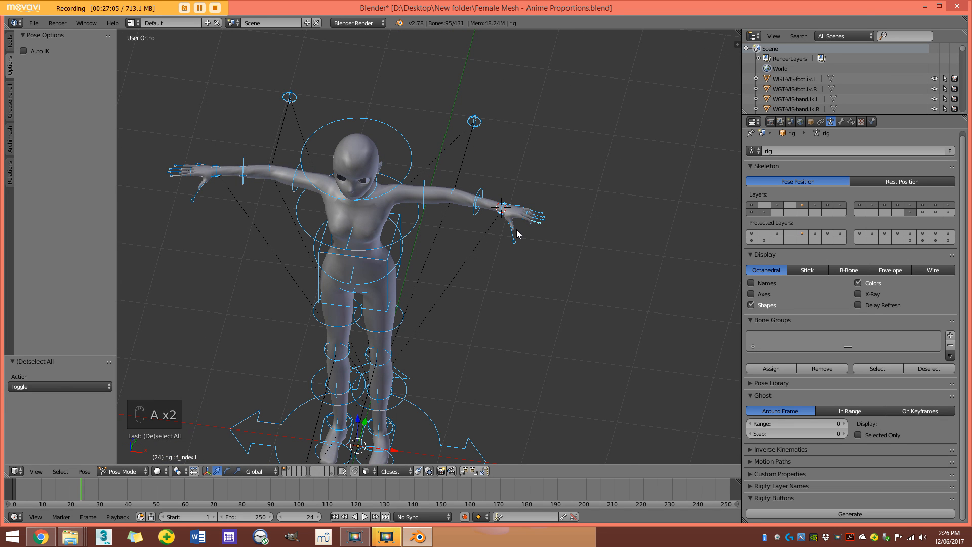
key("a")
scroll(538, 238, "down", 3)
middle_click_drag(537, 238, 489, 217)
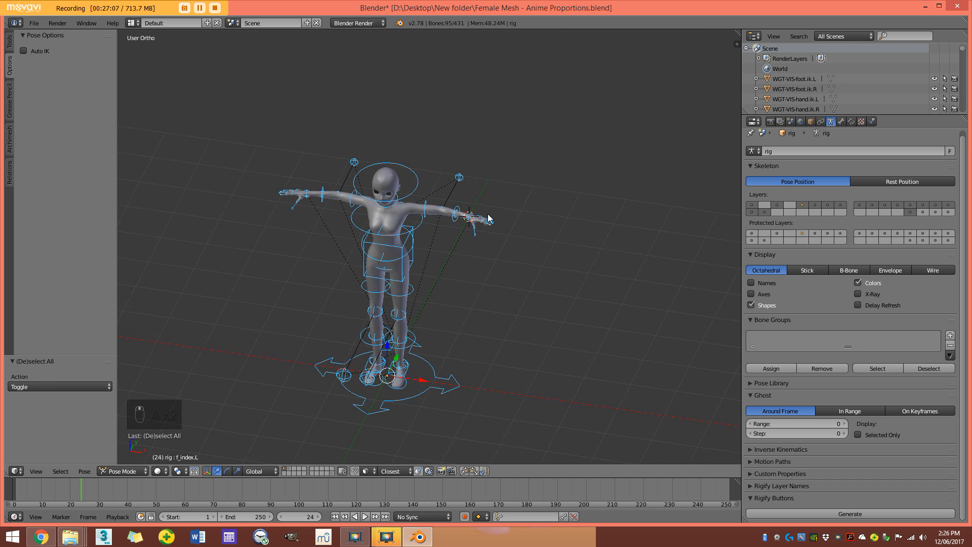
key("a")
middle_click_drag(400, 205, 369, 198)
key("alt+g")
key("alt+r")
key("alt+s")
scroll(394, 183, "up", 6)
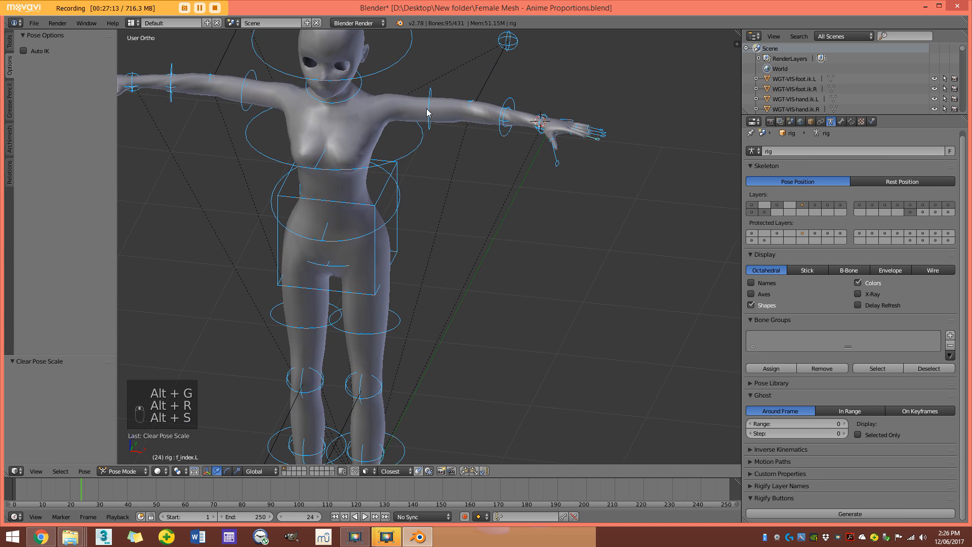
Select the left hand IK control hand.ik.L, using wireframe shading to see it through the mesh.
scroll(423, 196, "down", 3)
scroll(432, 185, "up", 1)
middle_click_drag(432, 243, 342, 307, "shift")
scroll(442, 186, "up", 3)
middle_click_drag(442, 187, 430, 266, "shift")
scroll(450, 209, "up", 6)
scroll(428, 202, "up", 1)
scroll(430, 266, "down", 2)
middle_click_drag(441, 328, 430, 268, "shift")
scroll(429, 271, "up", 3)
key("z")
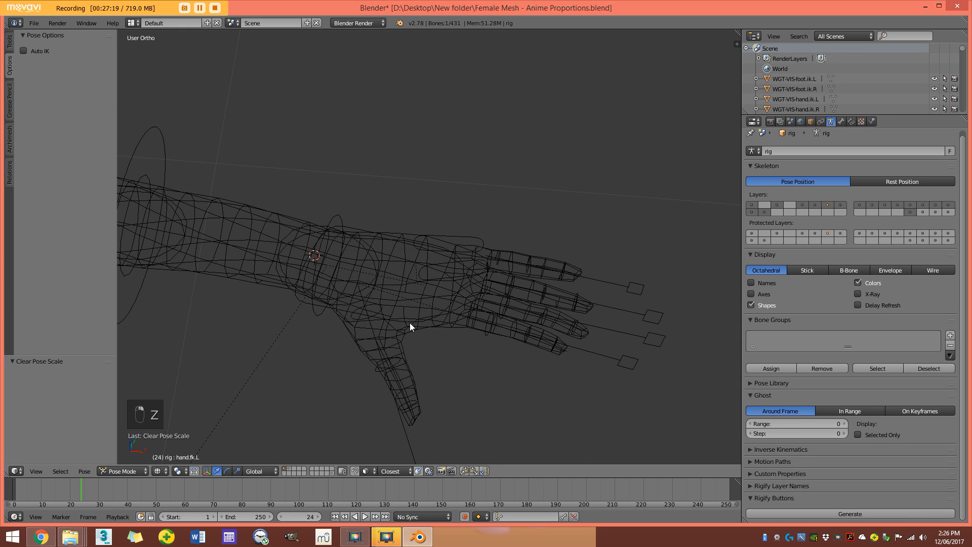
right_click(409, 323)
key("z")
scroll(412, 321, "down", 2)
middle_click_drag(411, 321, 417, 193)
key("z")
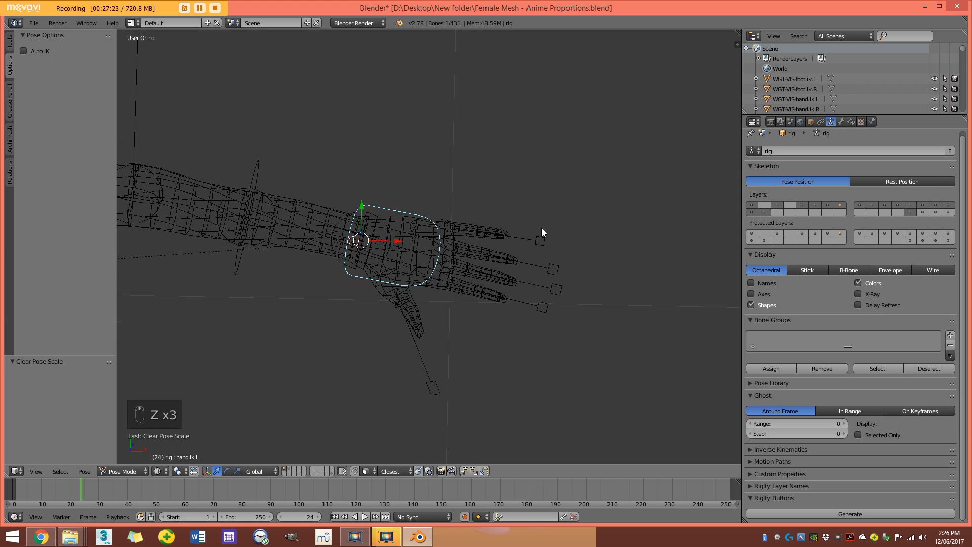
Display the rig's main properties and layer toggles for the selected hand control, and return to solid shading.
key("n")
scroll(649, 312, "down", 10)
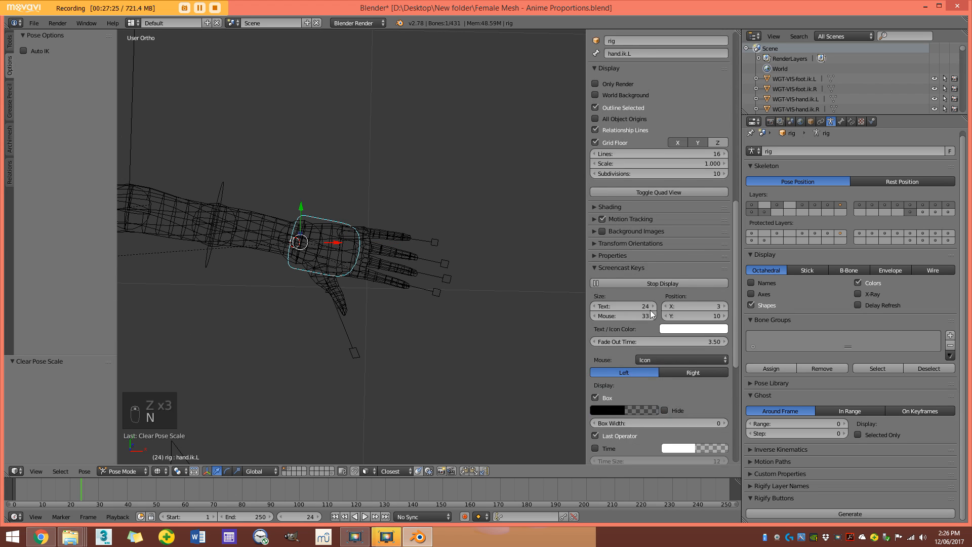
scroll(645, 321, "down", 4)
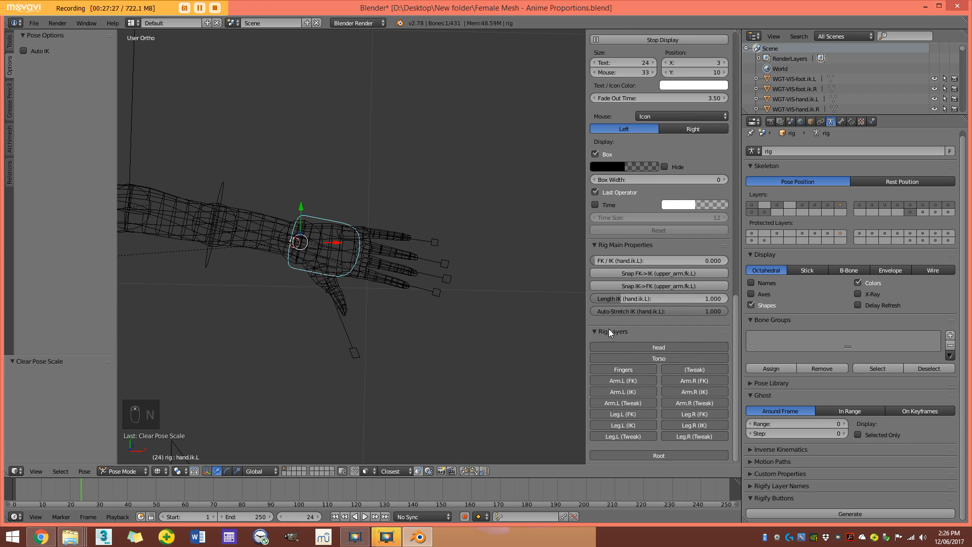
middle_click_drag(375, 271, 335, 225)
mouse_move(334, 225)
middle_mouse_down("shift")
mouse_move(430, 286)
mouse_move(350, 247)
mouse_move(454, 241)
middle_mouse_up("shift")
scroll(430, 286, "down", 2)
key("z")
scroll(455, 241, "up", 2)
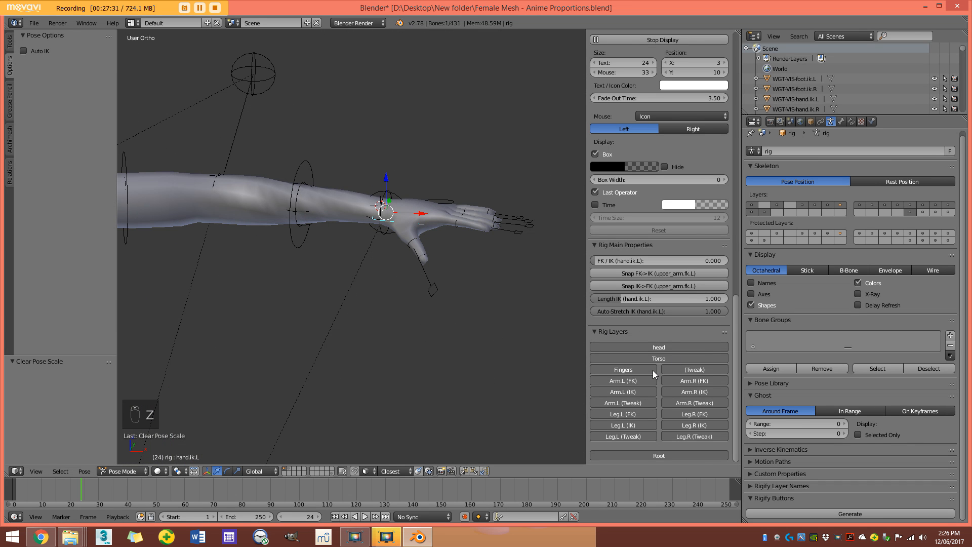
Hide the finger tweak controls plus the FK and tweak control layers of both arms and both legs.
left_click(702, 372)
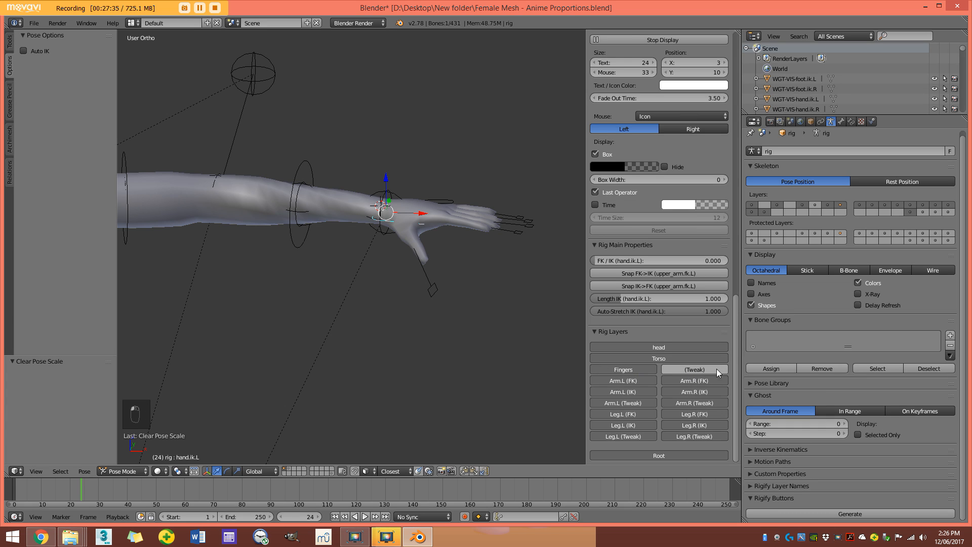
left_click(624, 379)
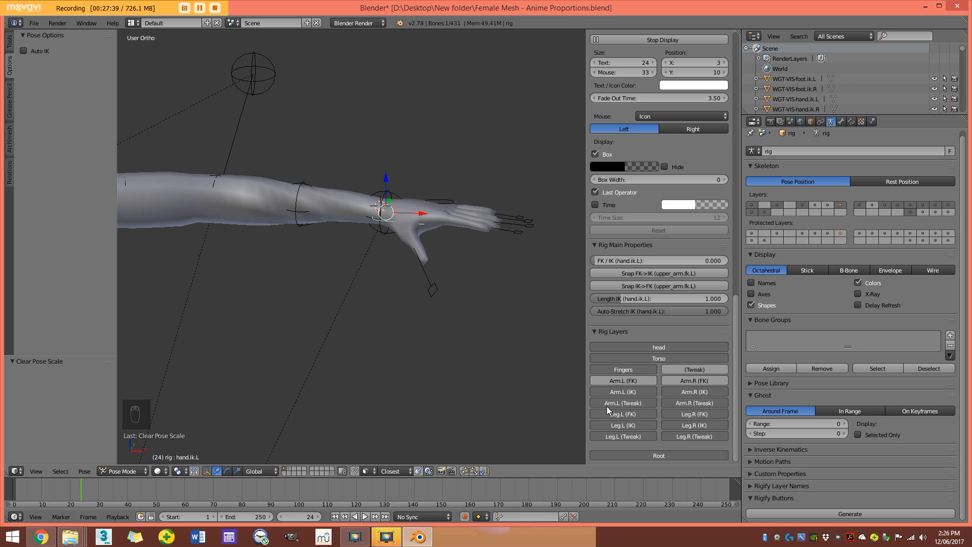
left_click(625, 415)
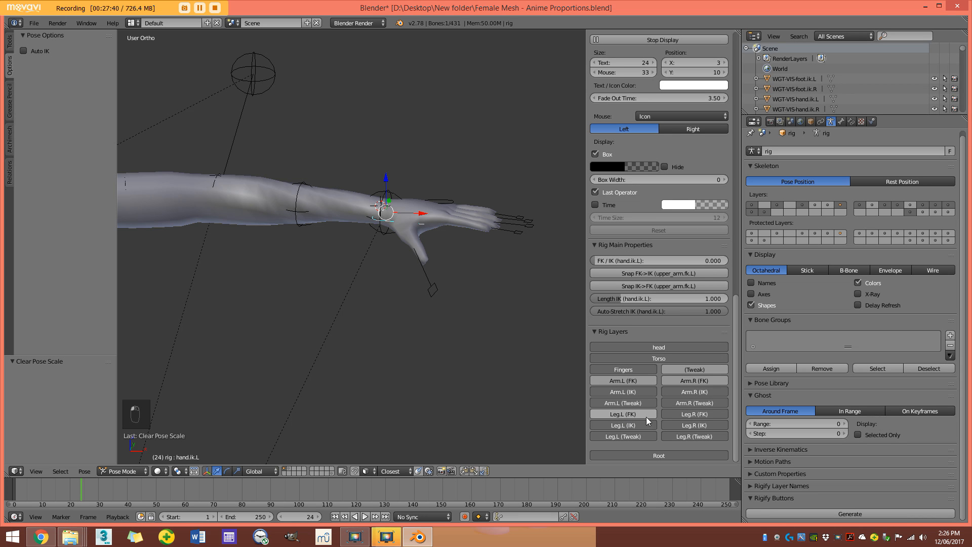
left_click(682, 415)
left_click(630, 437)
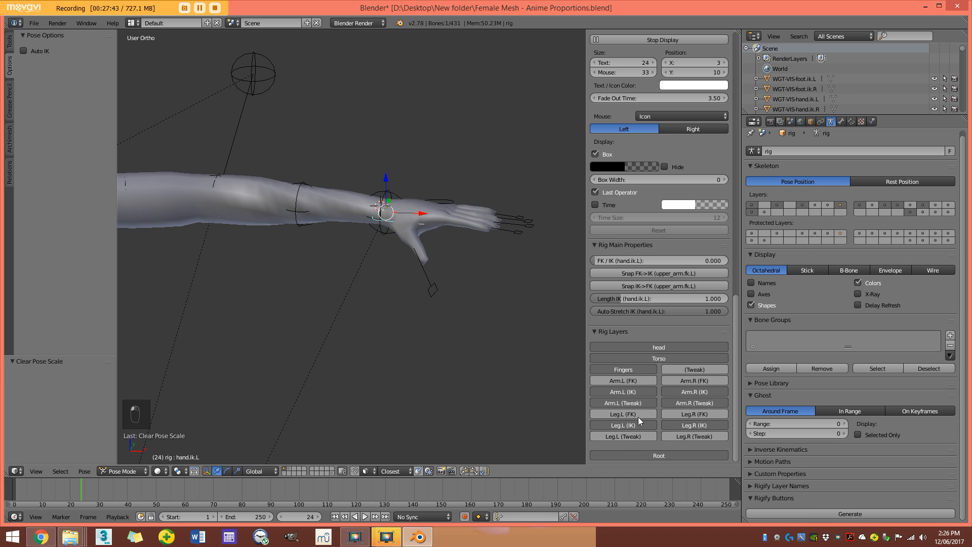
left_click(619, 404)
left_click(689, 405)
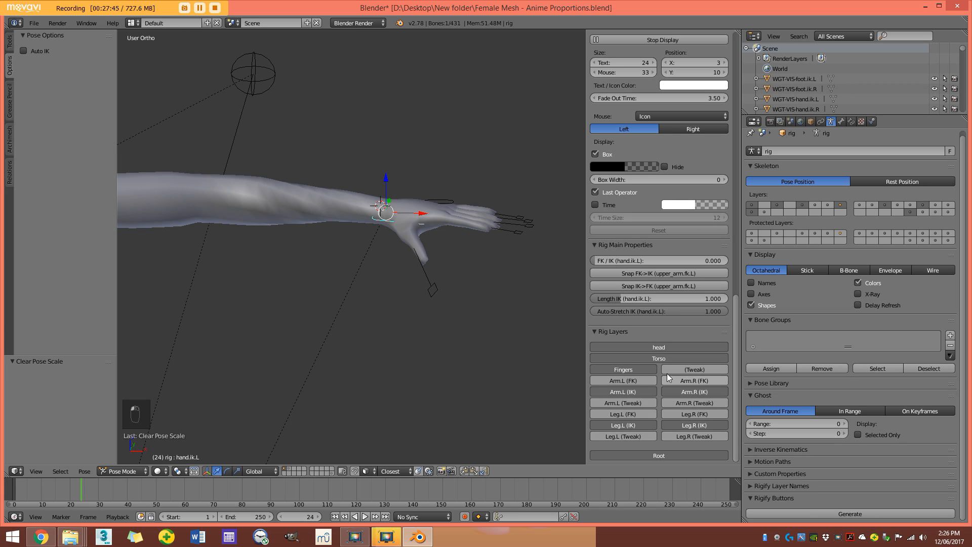
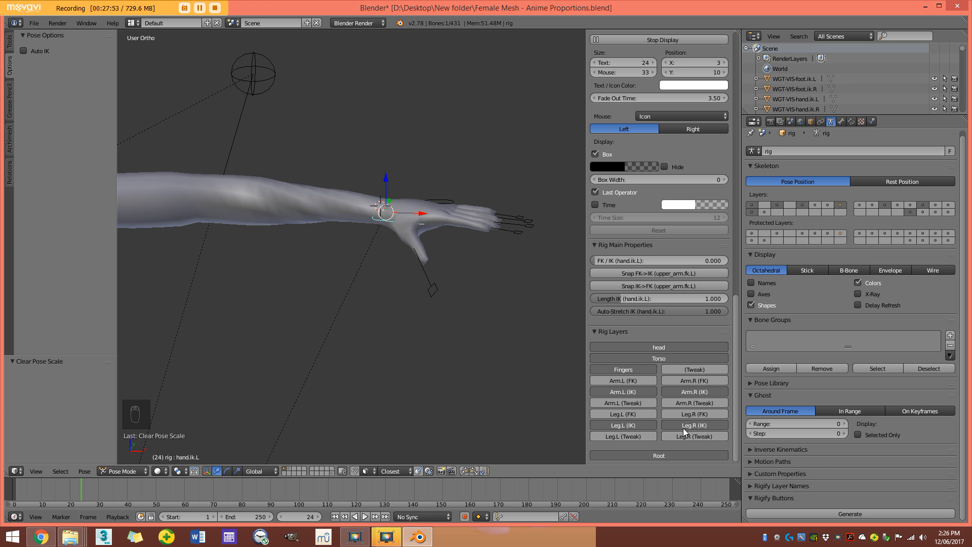
Try moving the left hand IK control hand.ik.L to test the arm.
scroll(451, 263, "down", 4)
middle_click_drag(450, 263, 399, 244)
scroll(403, 246, "up", 3)
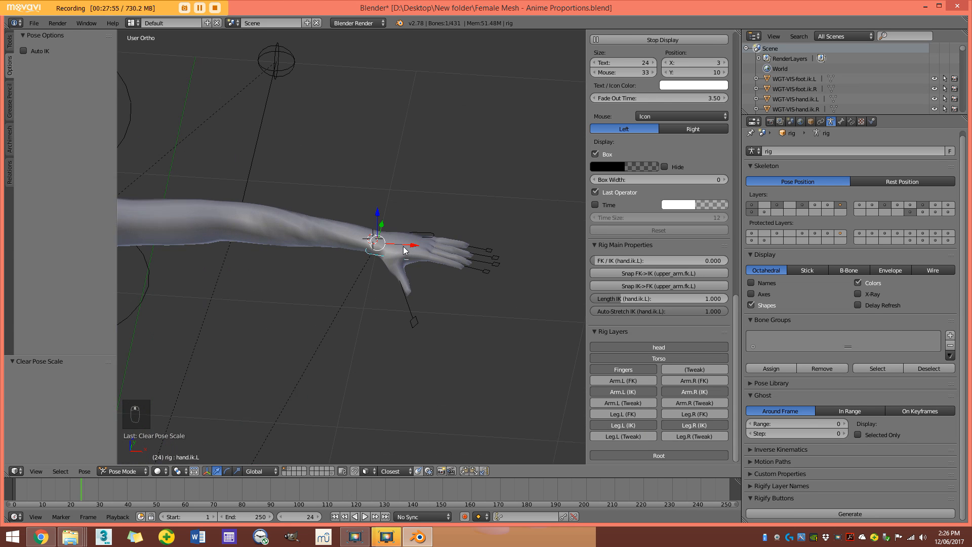
key("z")
key("g")
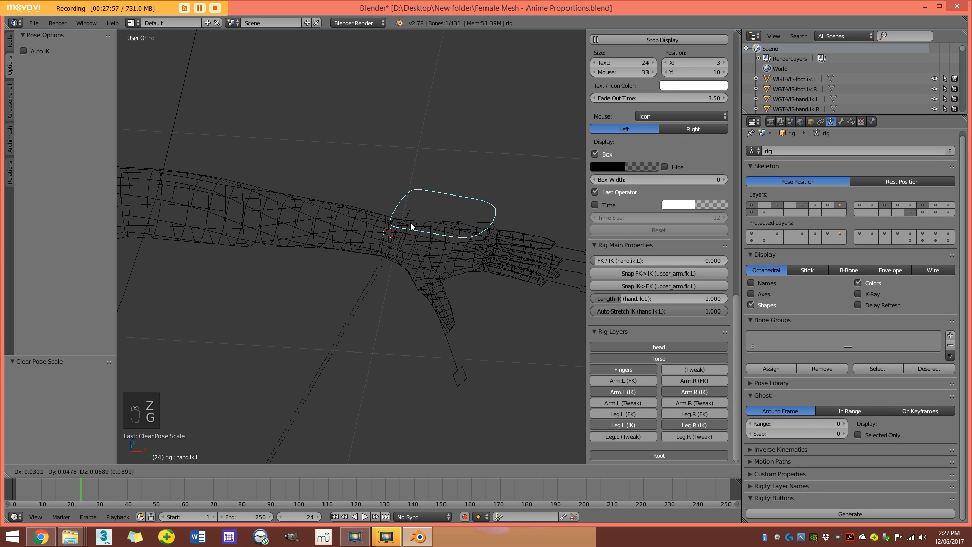
right_click(403, 205)
key("z")
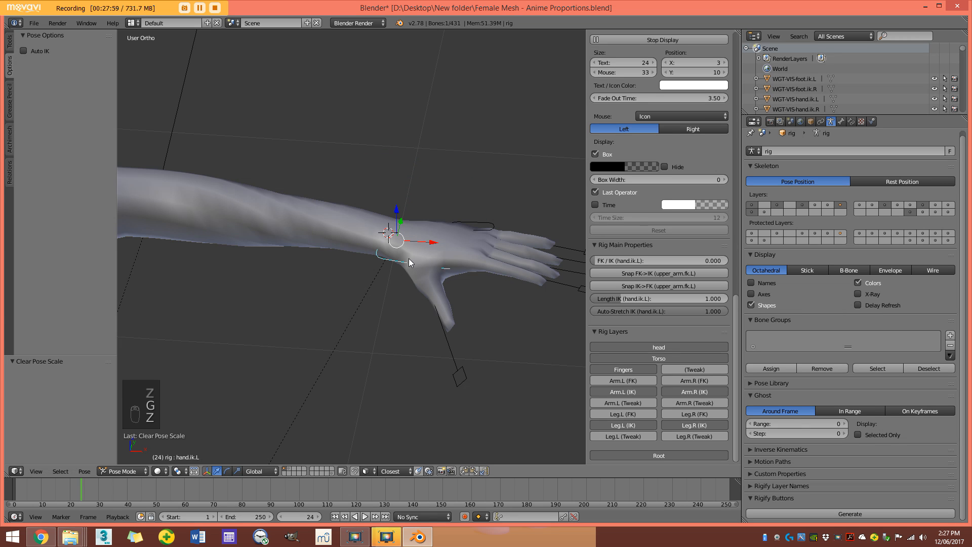
Set the FK / IK value of hand.ik.L to 1.000, checking the control in wireframe.
key("z")
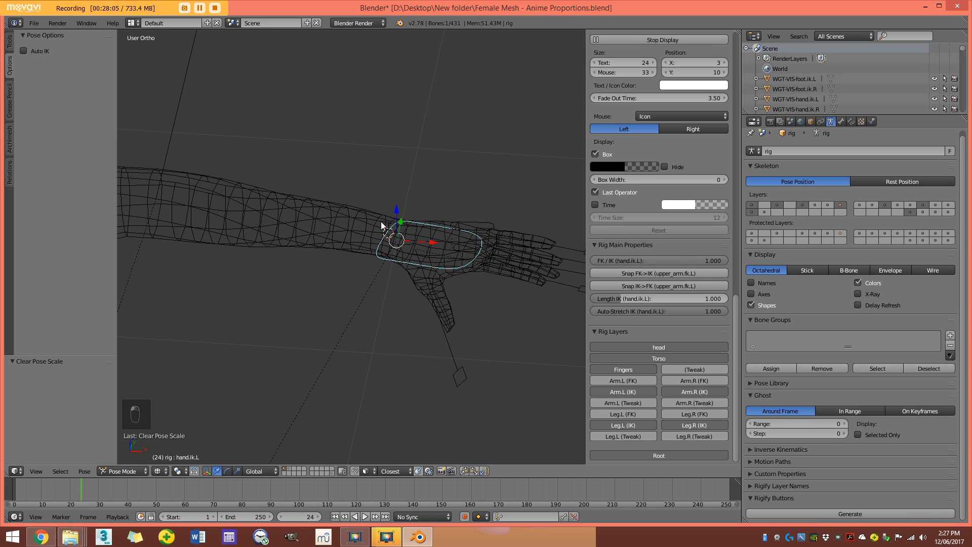
key("z")
scroll(435, 246, "down", 4)
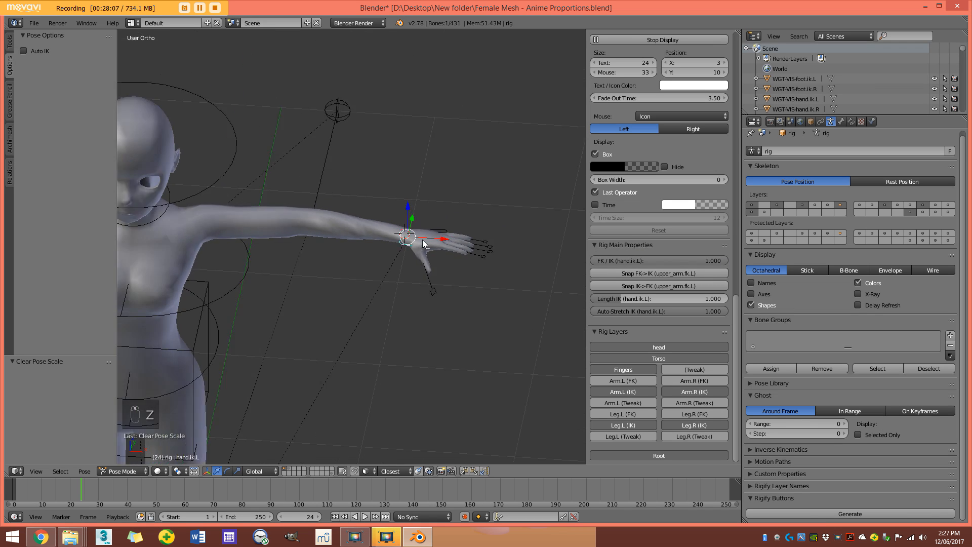
Move the left hand IK control down toward the body to bend the elbow, and rotate it about 48.64°.
scroll(423, 241, "down", 2)
key("g")
left_click(370, 267)
key("r")
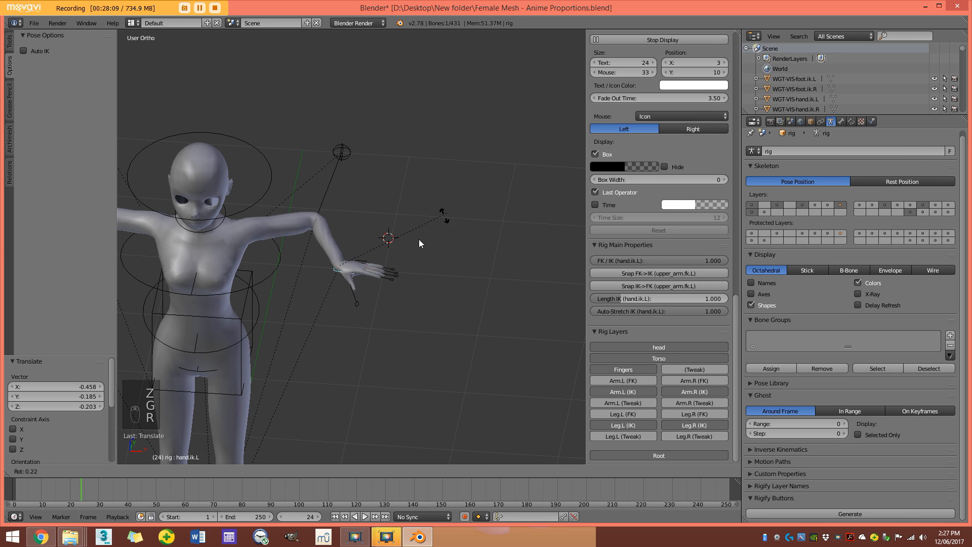
left_click(384, 286)
Move the left elbow IK target down by about -0.203 X, -0.221 Y and -0.546 Z.
right_click(346, 151)
middle_click_drag(336, 156, 315, 132)
key("g")
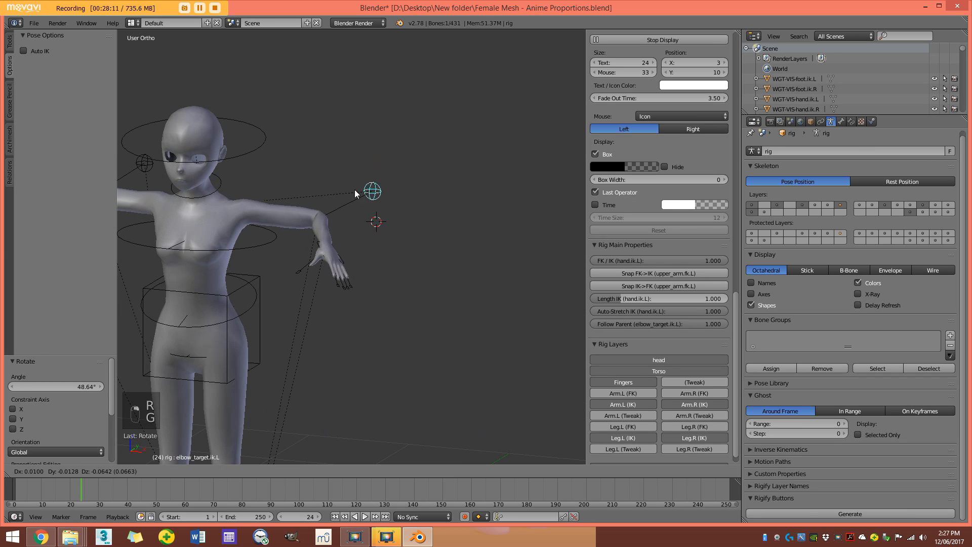
left_click(331, 223)
Select the right hand IK control hand.ik.R and set its FK / IK value to 1.000.
scroll(331, 222, "down", 3)
middle_click_drag(248, 215, 341, 237, "shift")
scroll(240, 241, "up", 3)
middle_click_drag(256, 217, 332, 246, "shift")
scroll(332, 246, "up", 4)
key("z")
right_click(284, 229)
key("z")
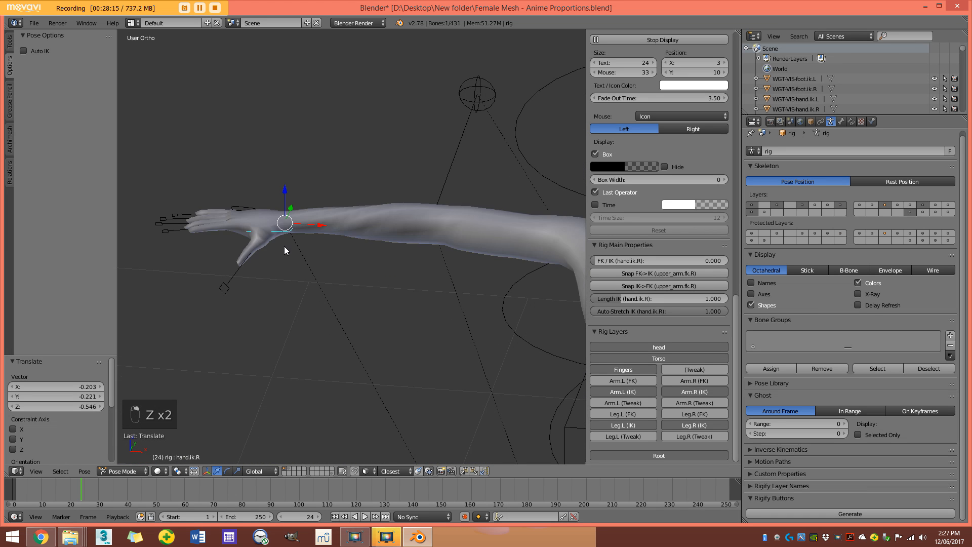
scroll(284, 246, "up", 5)
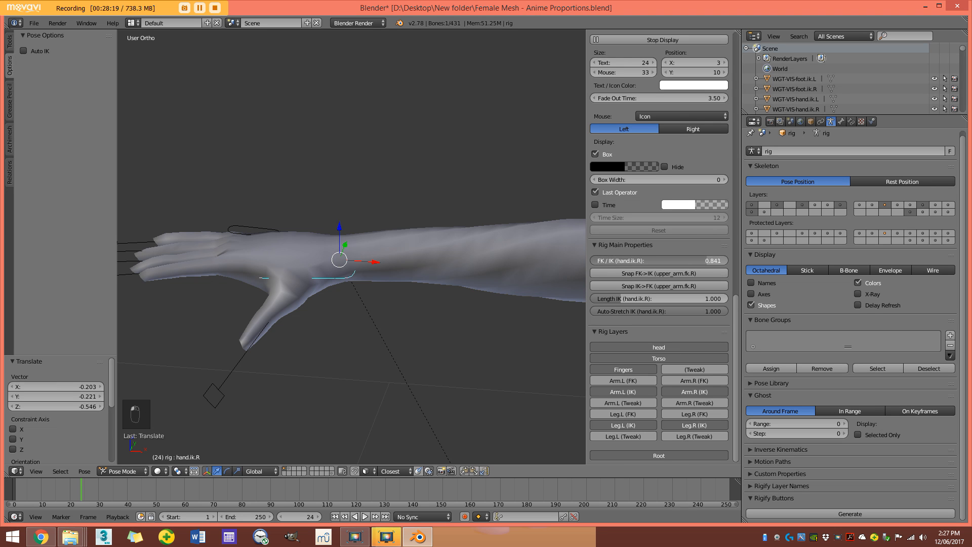
Move the right hand IK control by about 0.214 X, 0.024 Y and -0.024 Z.
scroll(288, 232, "down", 2)
key("g")
left_click(350, 242)
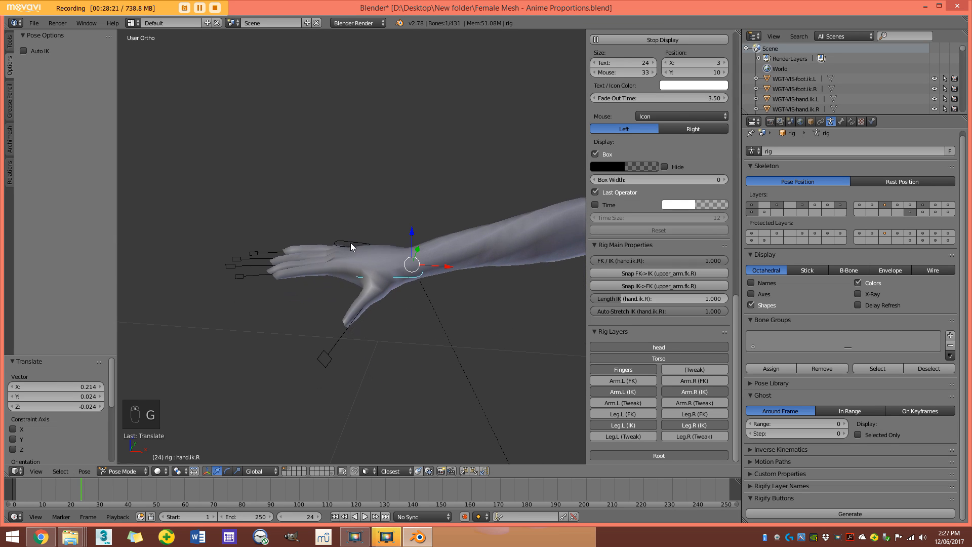
Set the FK / IK value of both foot IK controls, foot.ik.L and foot.ik.R, to 1.000.
mouse_move(691, 260)
left_mouse_down()
mouse_move(558, 260)
mouse_move(691, 261)
left_mouse_up()
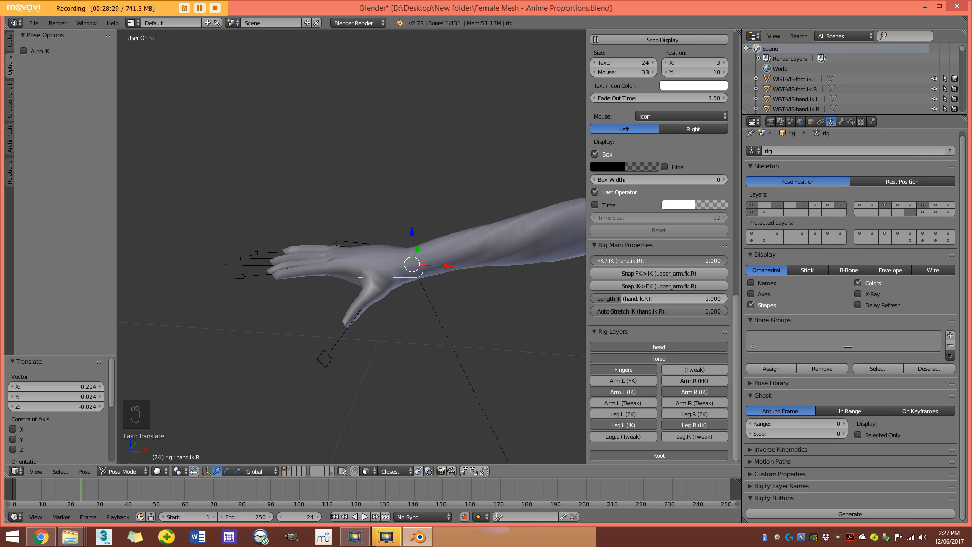
scroll(425, 238, "down", 4)
middle_click_drag(375, 306, 250, 202, "shift")
scroll(284, 226, "down", 6)
scroll(284, 162, "up", 3)
middle_click_drag(372, 295, 359, 166, "shift")
scroll(357, 202, "up", 2)
right_click(362, 236)
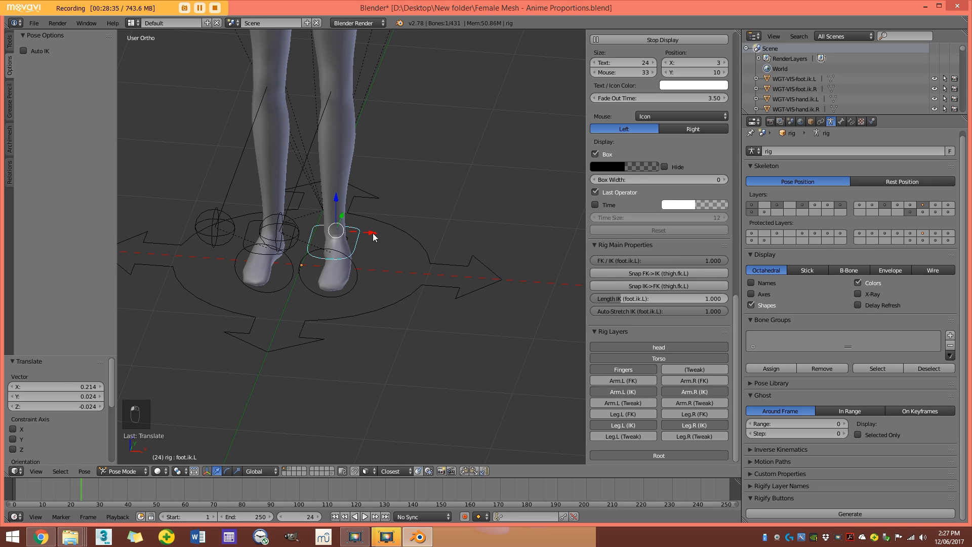
right_click(247, 230)
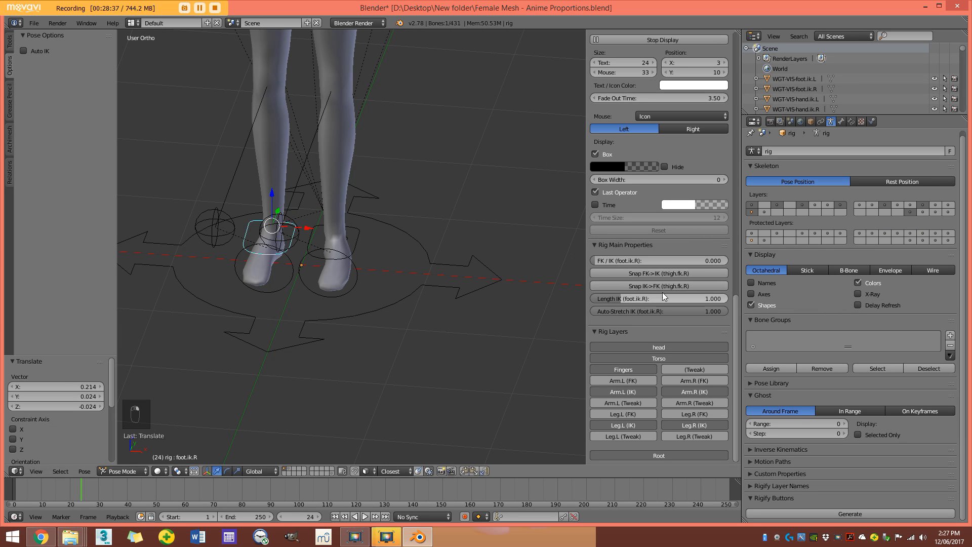
Lift the right foot IK control by about -0.082 X, 0.215 Y and 0.470 Z to bend the leg.
scroll(223, 234, "down", 3)
key("g")
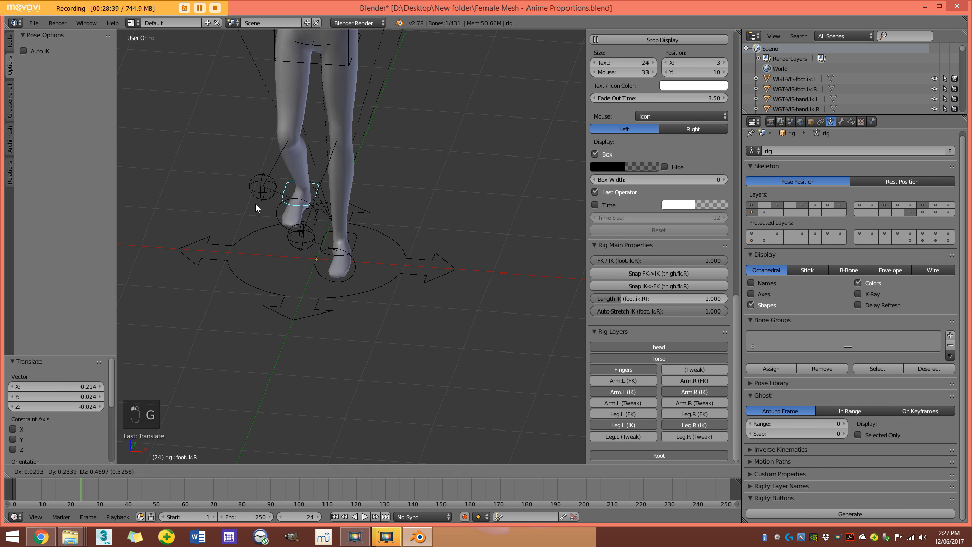
left_click(250, 202)
Lift the left foot IK control by about 0.152 X, 0.213 Y and 0.771 Z.
scroll(293, 176, "down", 3)
middle_click_drag(293, 176, 342, 282)
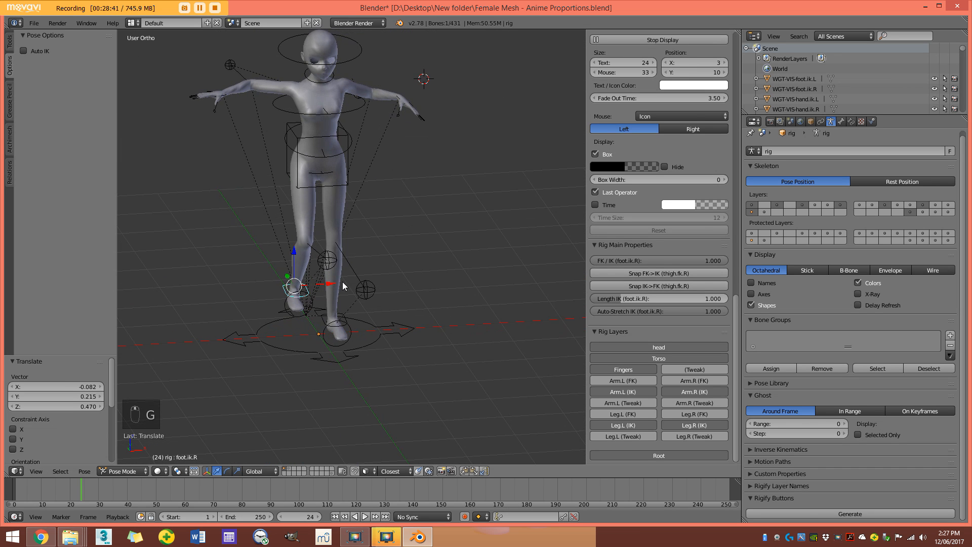
right_click(346, 322)
key("g")
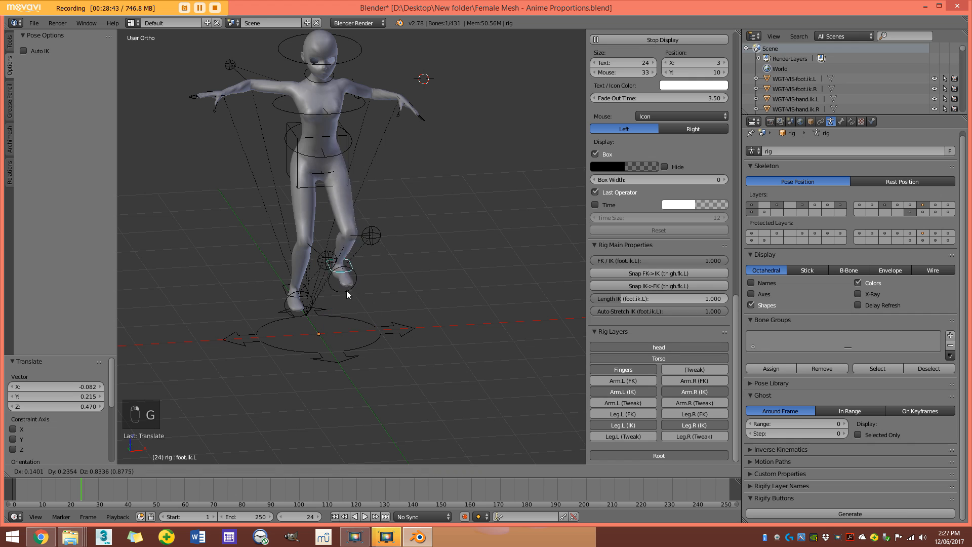
left_click(344, 258)
Move the torso control by about -0.355 X, -0.068 Y and -0.444 Z, and rotate the chest control about -11.056°.
right_click(349, 140)
key("g")
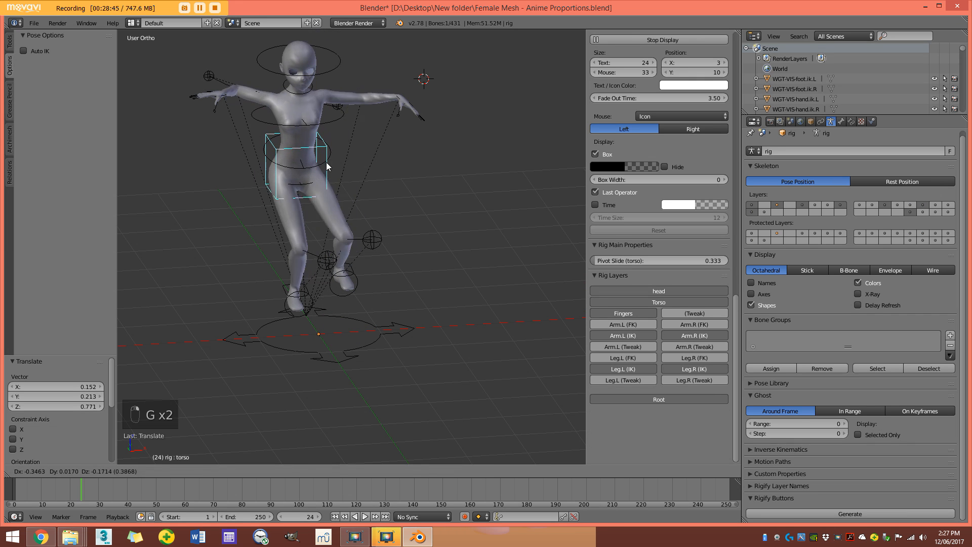
left_click(335, 133)
key("r")
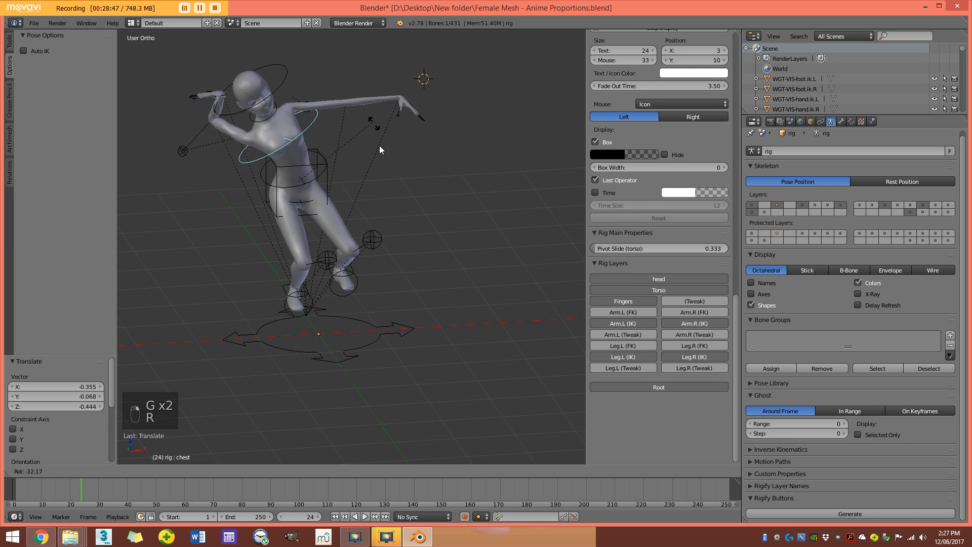
left_click(308, 112)
Move the right hand IK control by about -0.232 X, -0.114 Y and -0.509 Z, and rotate it about -60.239°.
right_click(228, 97)
middle_click_drag(228, 97, 270, 185, "shift")
scroll(271, 187, "up", 2)
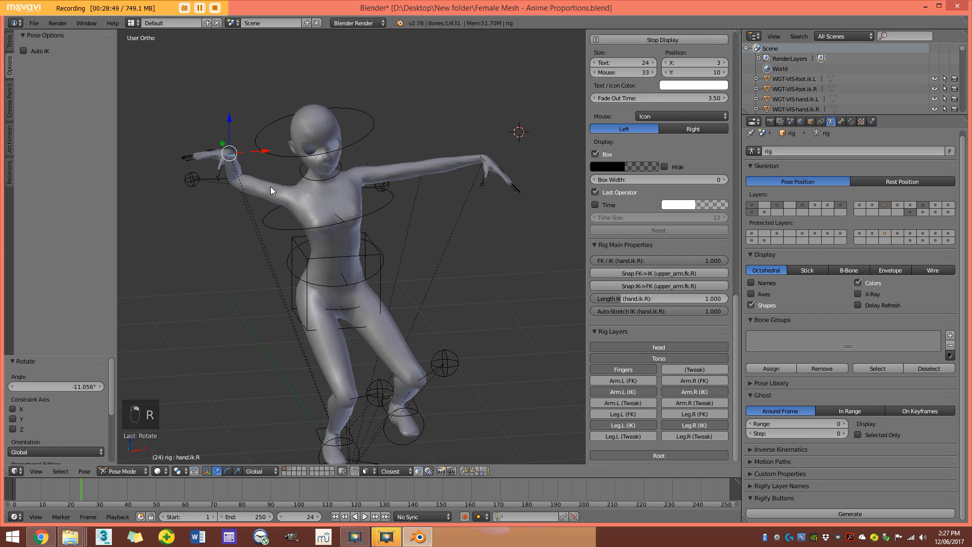
key("g")
left_click(236, 222)
middle_click_drag(235, 222, 273, 300)
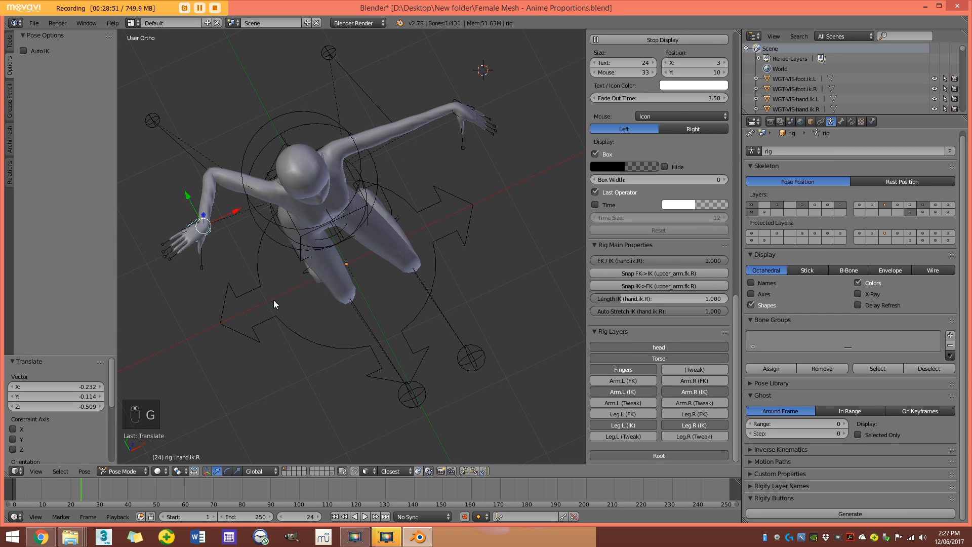
key("r")
left_click(306, 206)
Move the right elbow IK target elbow_target.ik.R to redirect the right elbow.
right_click(152, 120)
middle_click_drag(151, 120, 177, 80)
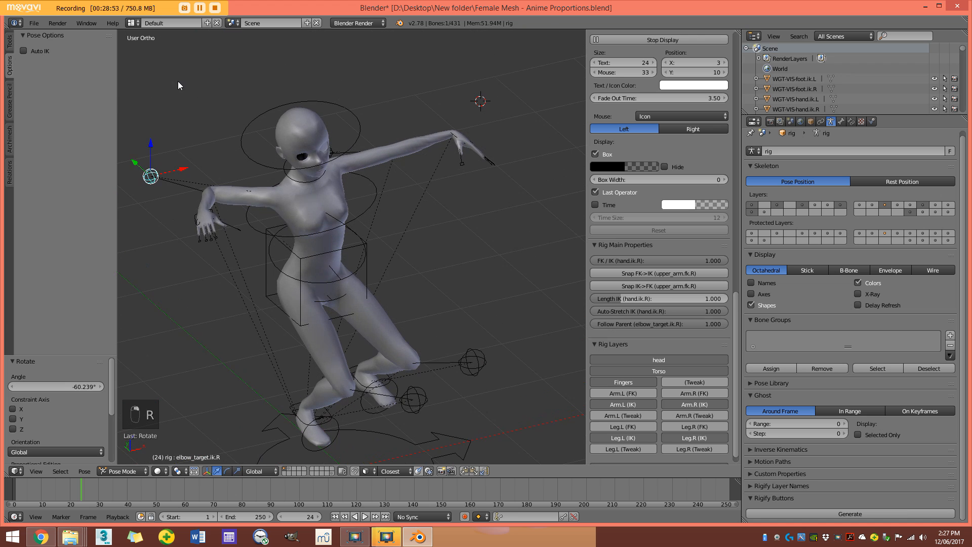
key("g")
left_click(232, 173)
Move the left knee's IK target sideways to redirect the left knee.
right_click(475, 361)
middle_click_drag(475, 361, 354, 291)
key("g")
left_click(404, 292)
Hide the properties sidebar of the 3D view to give the posed character more room.
middle_click_drag(404, 250, 447, 255)
key("n")
middle_click_drag(380, 245, 460, 243)
scroll(448, 161, "up", 3)
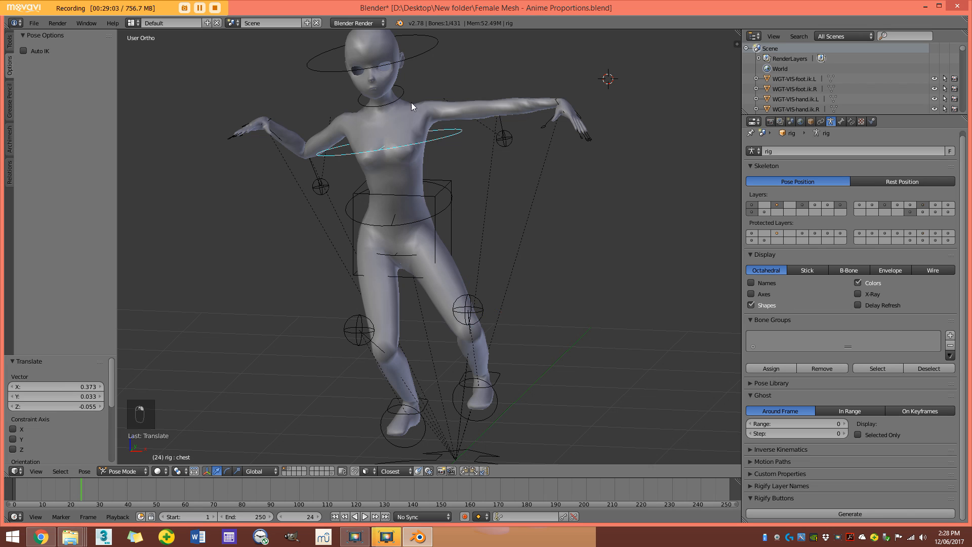
Try rotating the chest control in the right orthographic view.
middle_click_drag(411, 102, 422, 174)
key("KP_3")
scroll(491, 129, "up", 4)
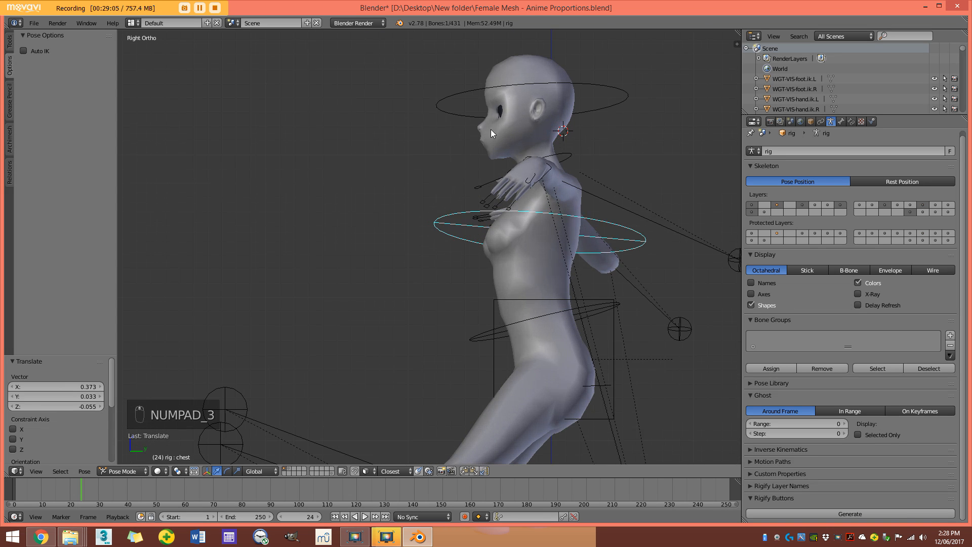
middle_click_drag(528, 129, 404, 208, "shift")
scroll(416, 211, "up", 1)
key("r")
left_click(478, 213)
Try rotating the neck control and the head control in the side view.
right_click(443, 229)
key("r")
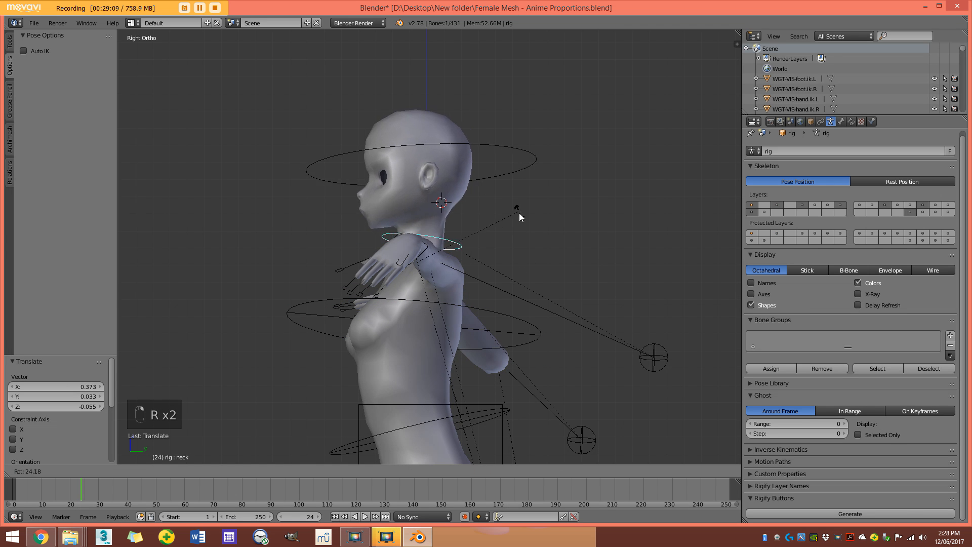
right_click(479, 185)
key("r")
right_click(513, 163)
right_click(512, 162)
key("r")
right_click(549, 204)
Try moving the left elbow IK target elbow_target.ik.L.
middle_click_drag(370, 186, 314, 181)
right_click(441, 202)
key("g")
right_click(446, 188)
scroll(403, 208, "down", 2)
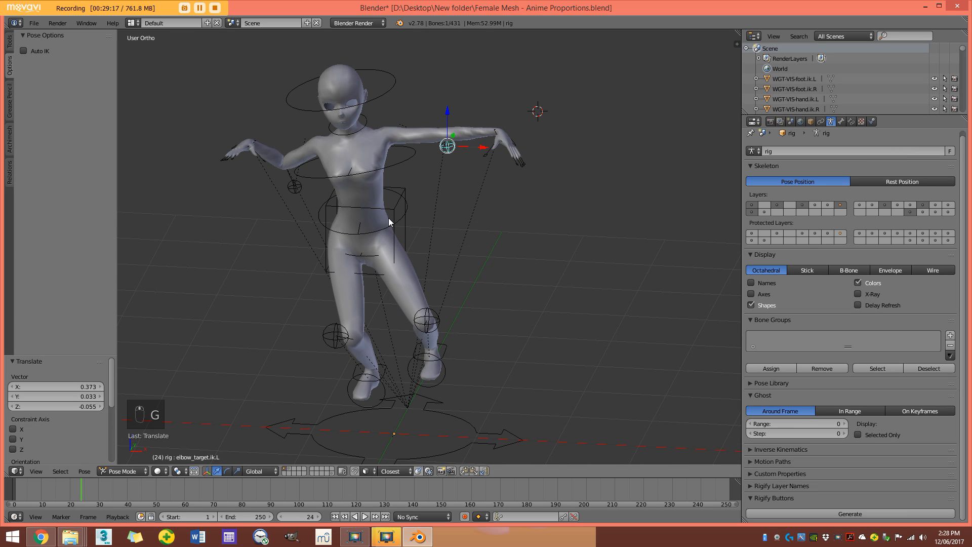
Reset the whole rig to its rest pose by clearing location, rotation and scale on all control bones.
key("a")
key("a")
key("a")
key("alt+g")
key("alt+r")
key("alt+s")
key("a")
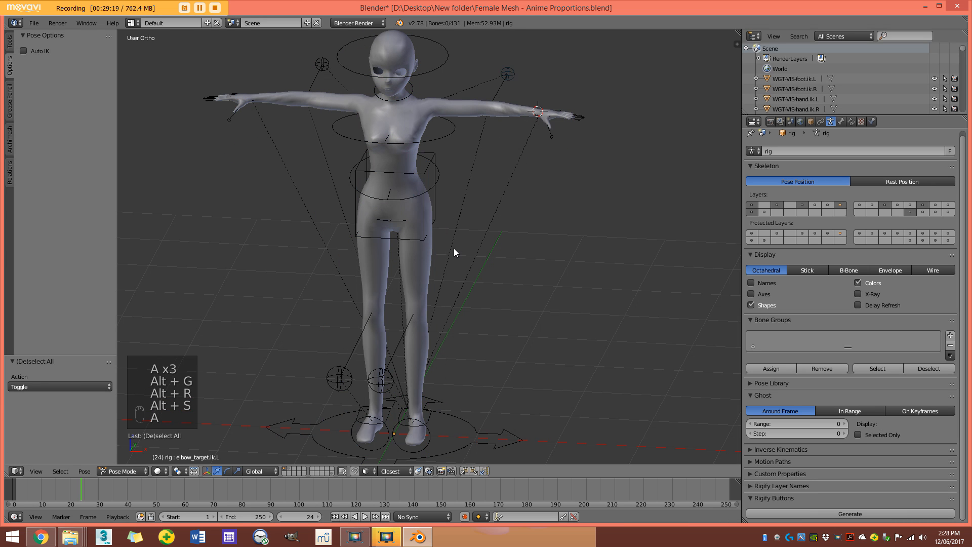
Hide all control bones and display the deformation bones with X-Ray over the solid mesh.
key("a")
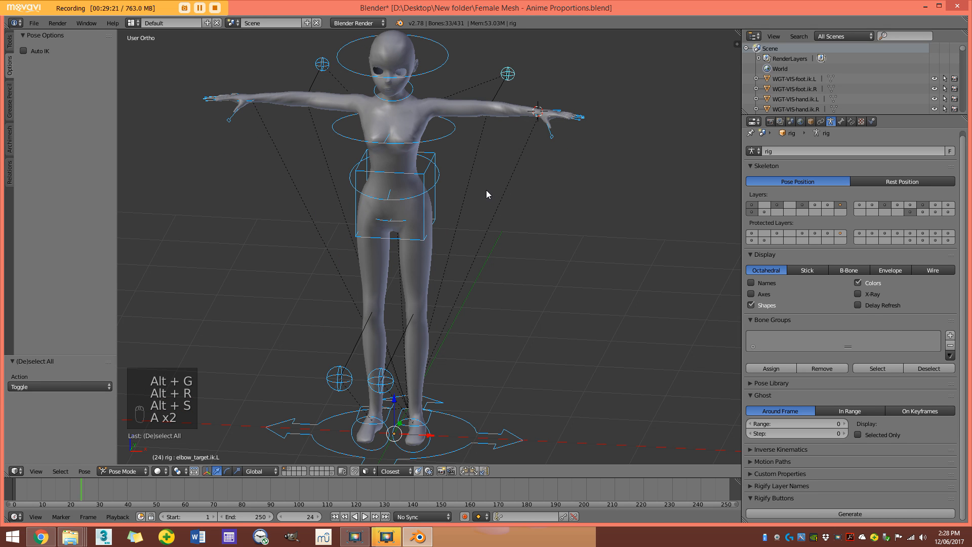
key("h")
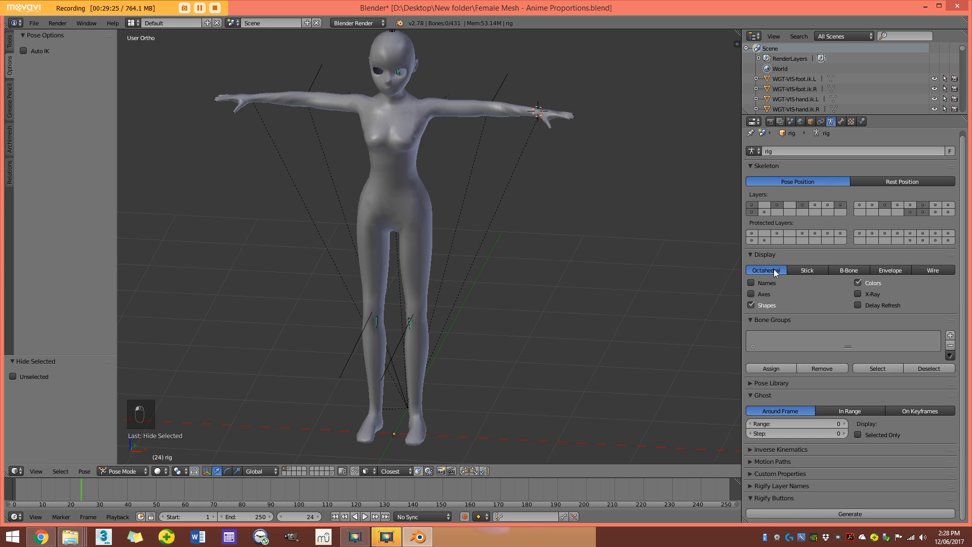
key("z")
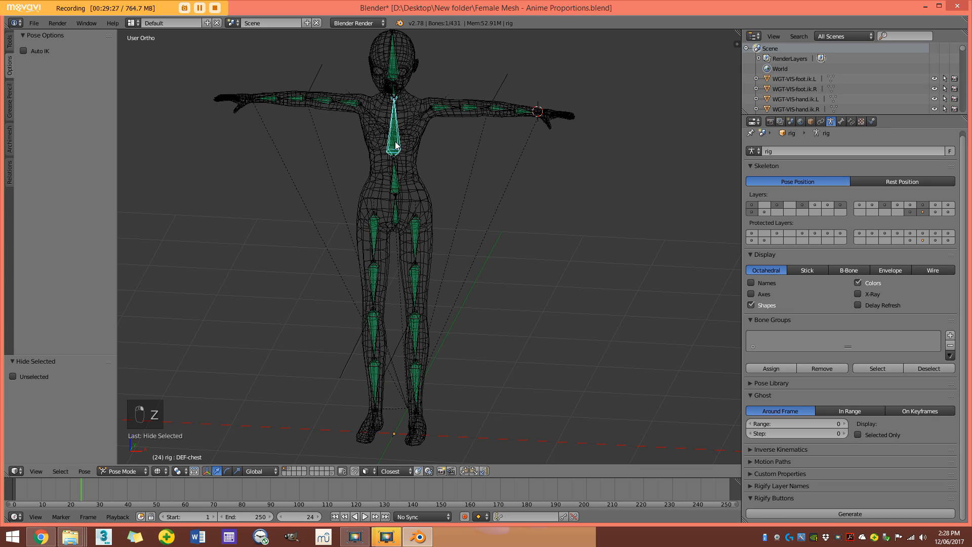
left_click(858, 294)
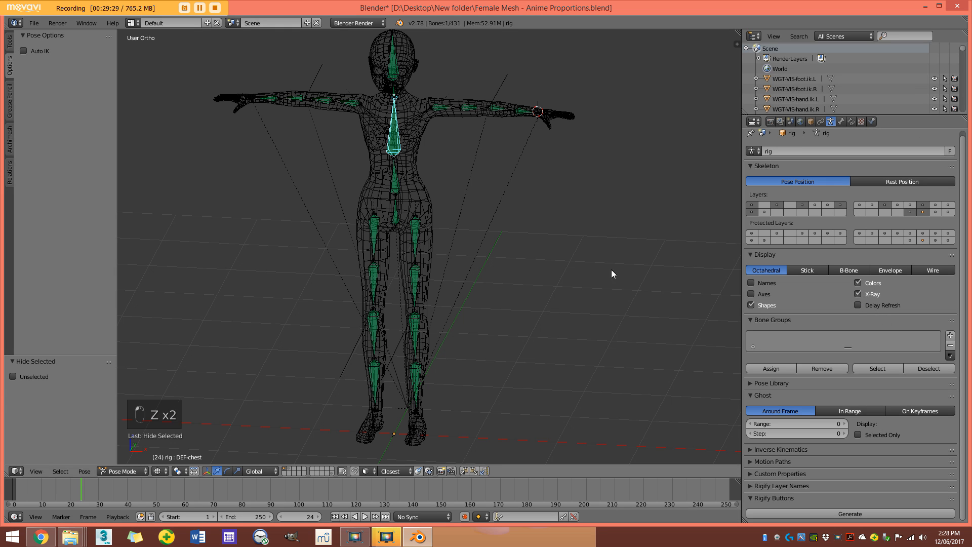
key("z")
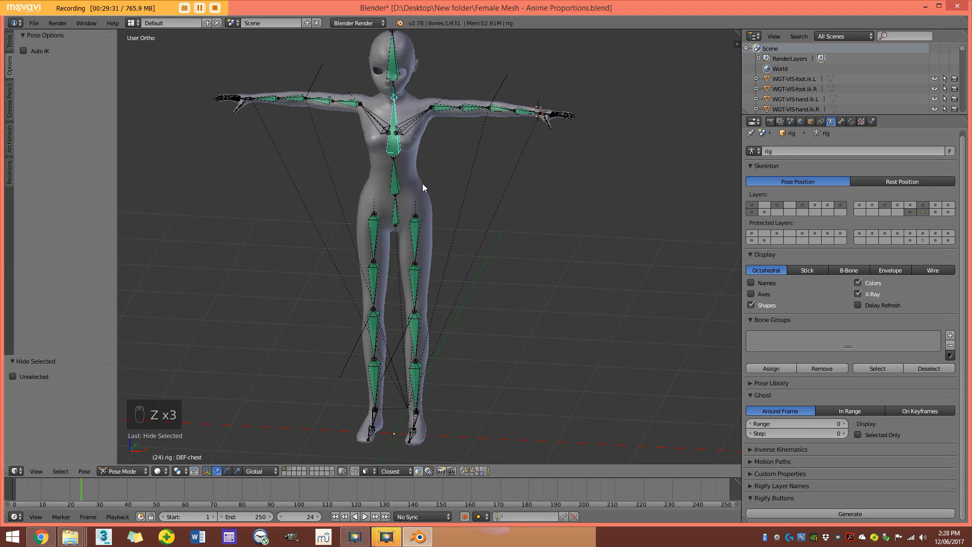
Select the character mesh together with the rig and enter Weight Paint mode in front view.
right_click(422, 185, "shift")
left_click(152, 470)
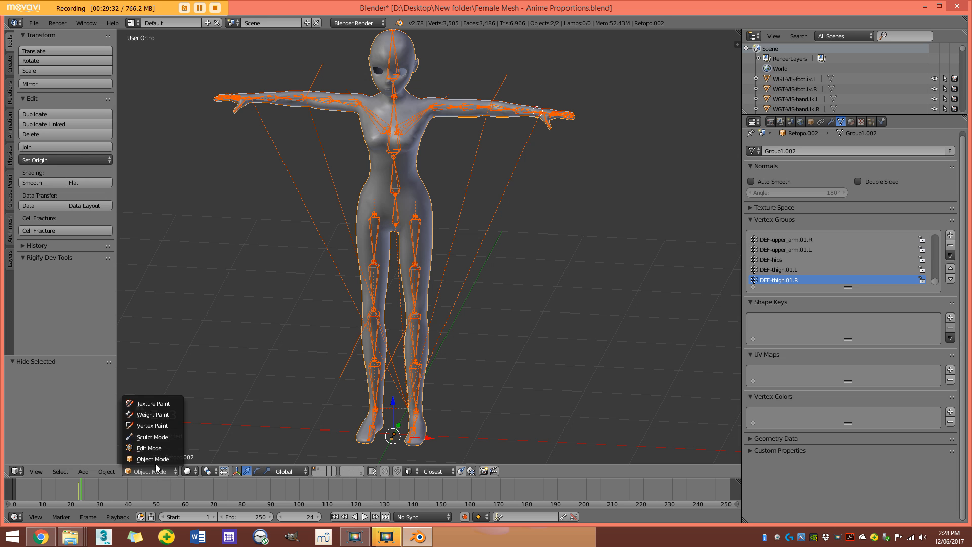
left_click(142, 416)
key("KP_1")
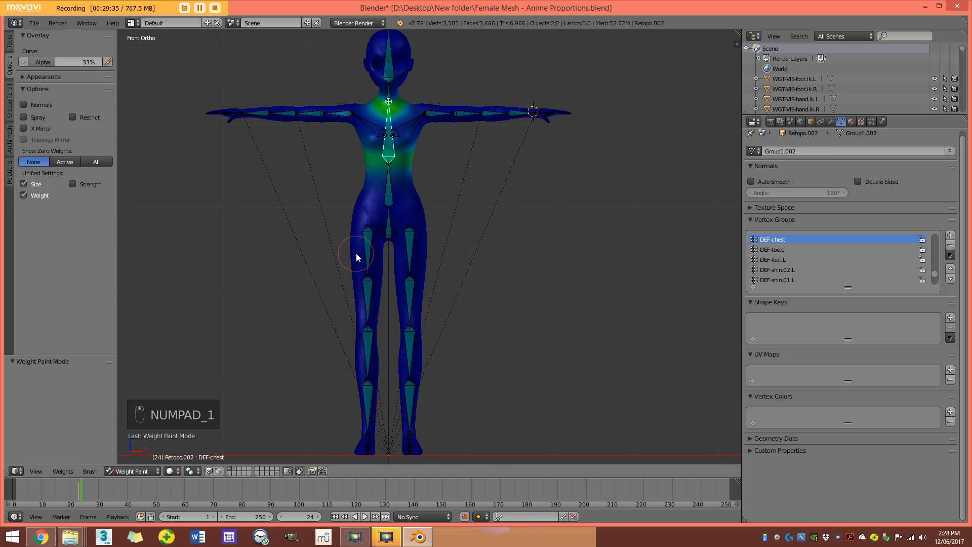
Enable X Mirror for weight painting and select the left upper arm bone DEF-upper_arm.01.L.
scroll(328, 213, "up", 4)
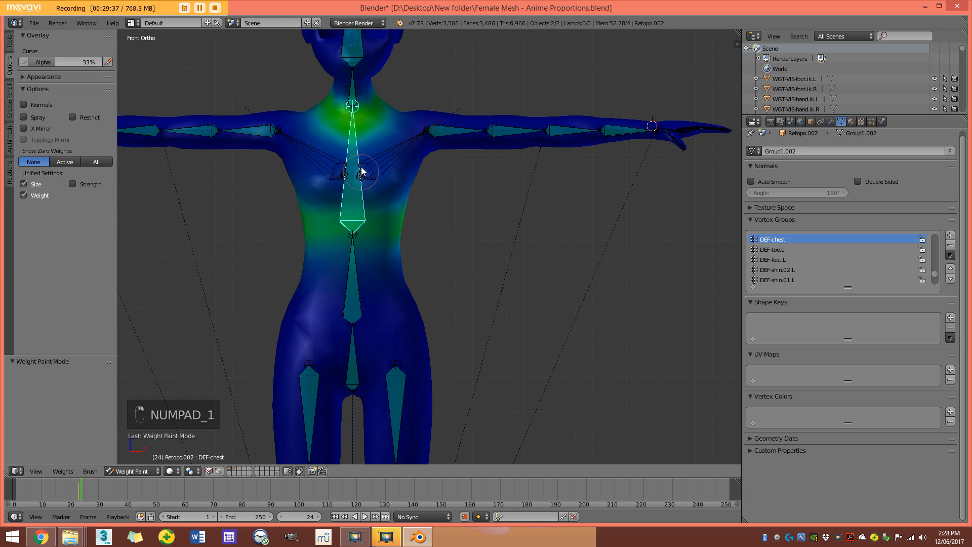
middle_click_drag(362, 170, 407, 179, "shift")
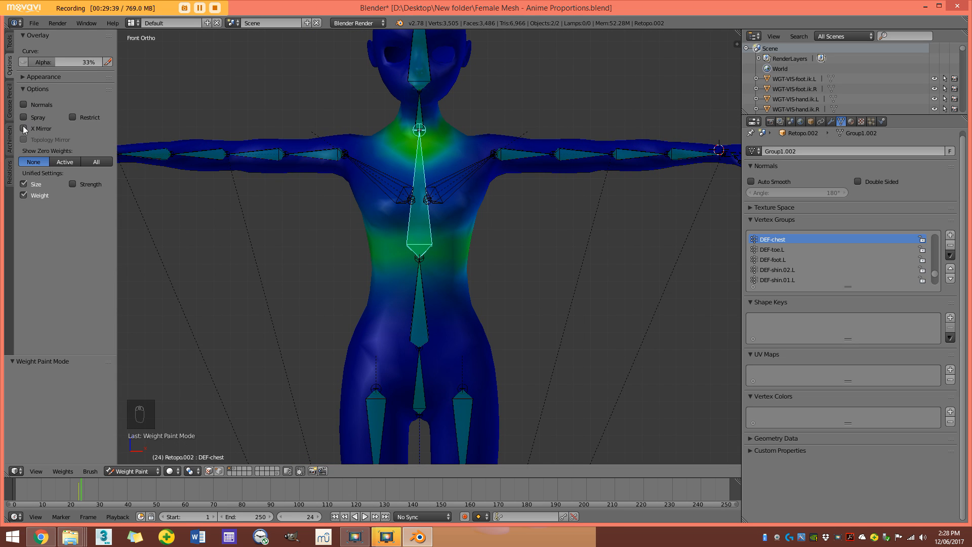
right_click(521, 148)
scroll(521, 131, "up", 1)
middle_click_drag(519, 120, 495, 204, "shift")
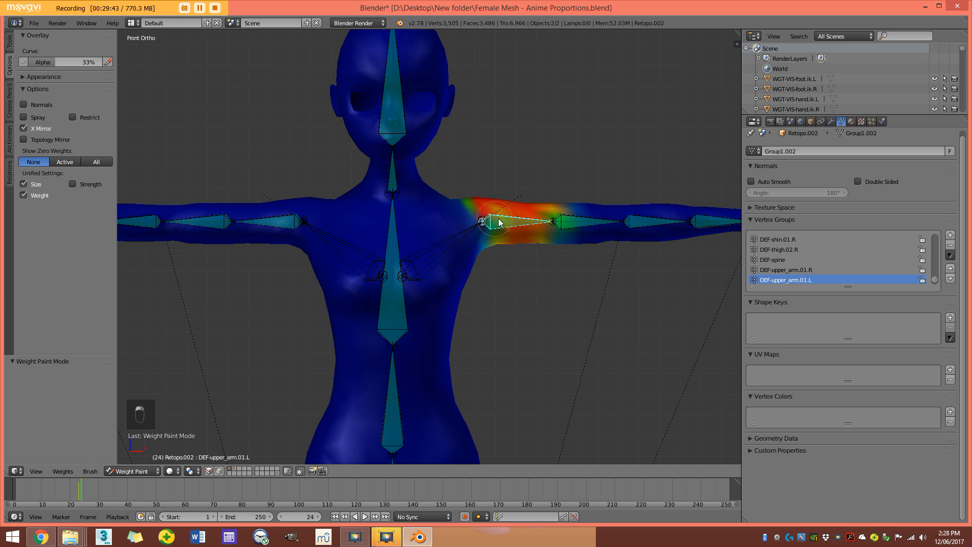
Undo the trial weight strokes on the left shoulder, and compare the weights of DEF-upper_arm.01.L and DEF-upper_arm.01.R.
key("ctrl+z")
key("ctrl+z")
key("ctrl+z")
right_click(524, 227)
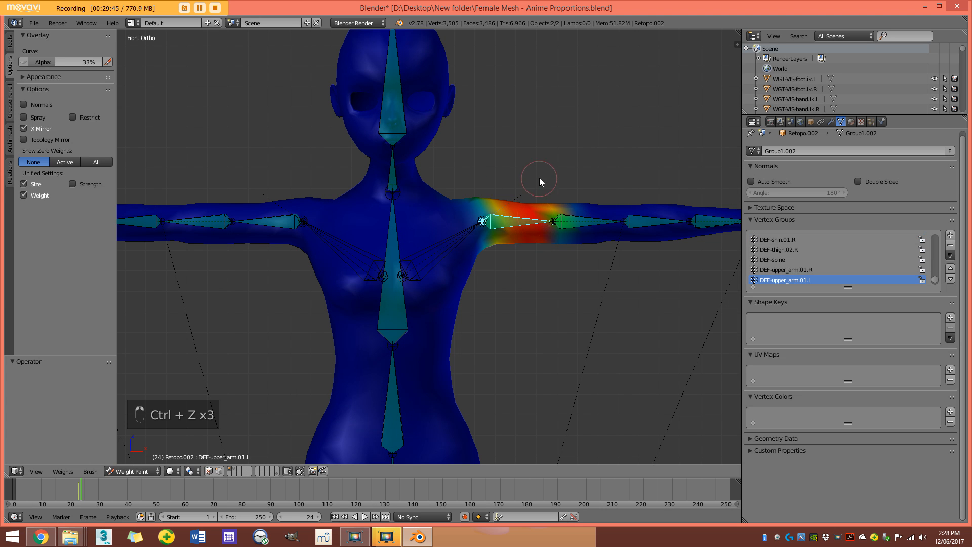
right_click(256, 223)
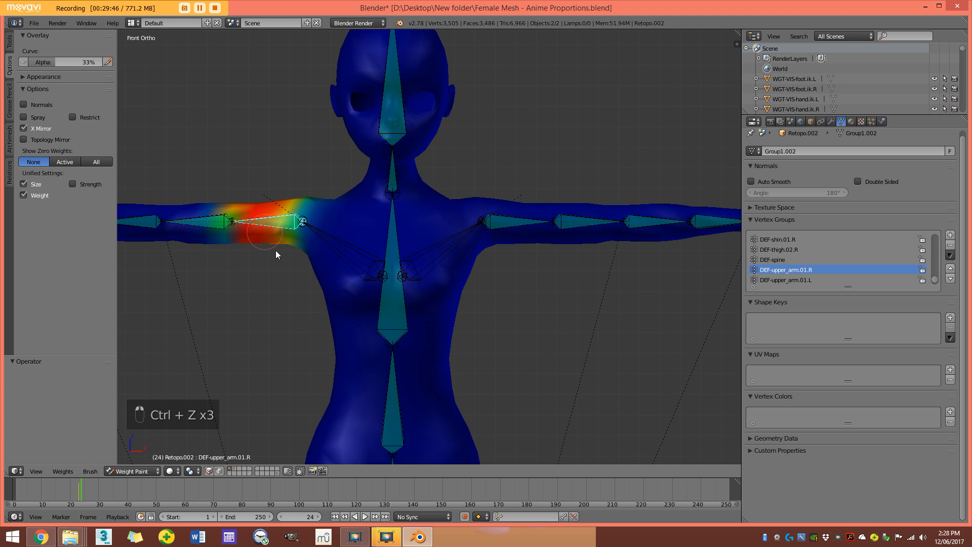
Select the head bone DEF-head in a wireframe side view and choose the Add brush.
right_click(390, 134)
scroll(428, 226, "up", 3)
key("KP_3")
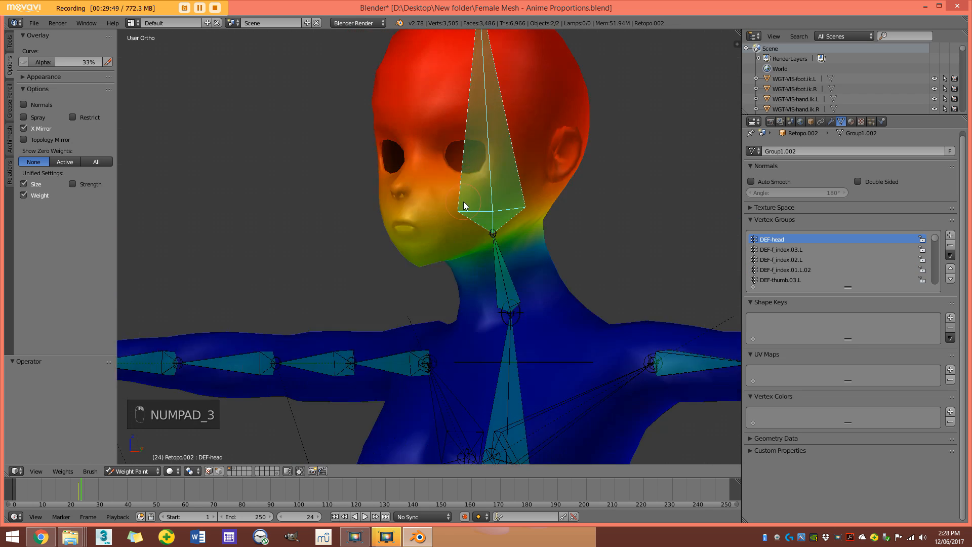
key("z")
left_click(9, 43)
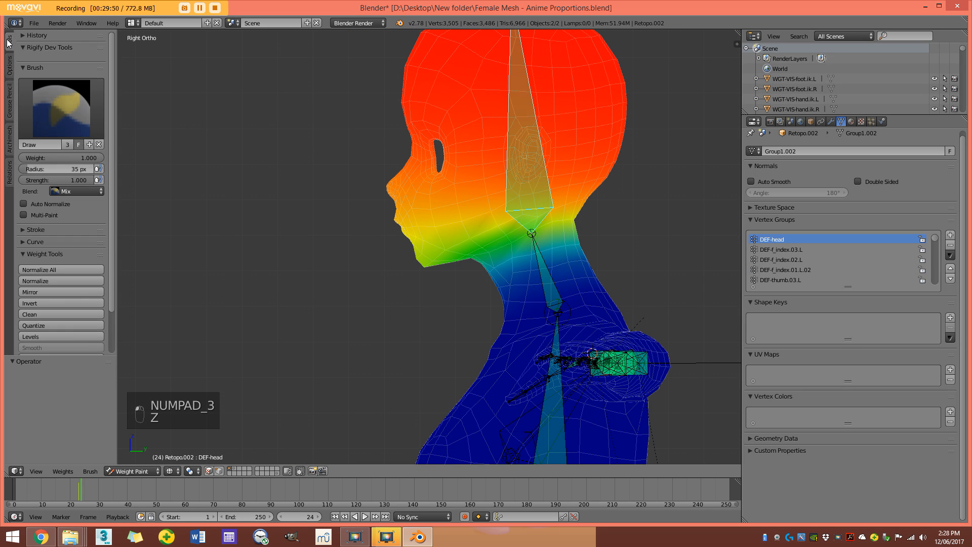
left_click(60, 116)
left_click(42, 164)
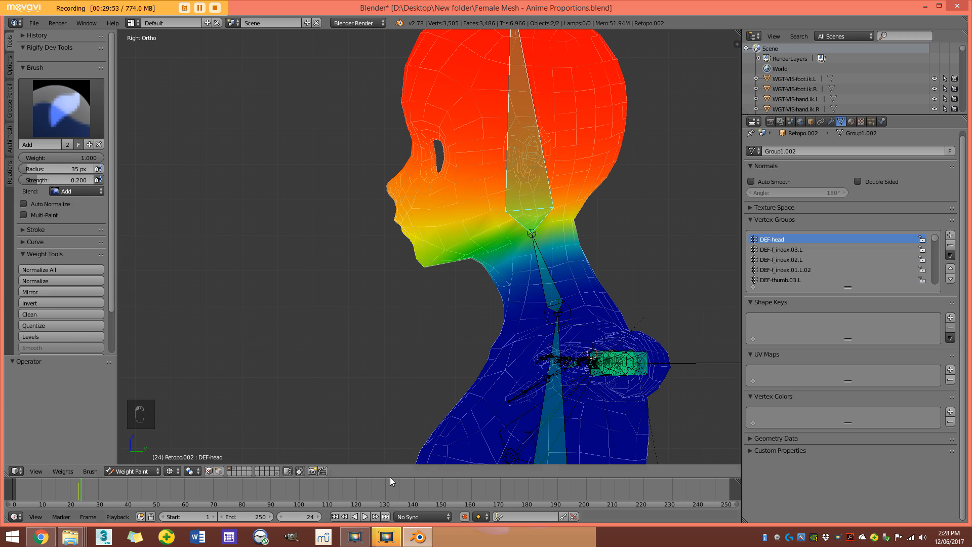
Enlarge the brush radius to 163 px and paint full DEF-head weight over the face, jaw and lower head.
scroll(383, 329, "down", 4)
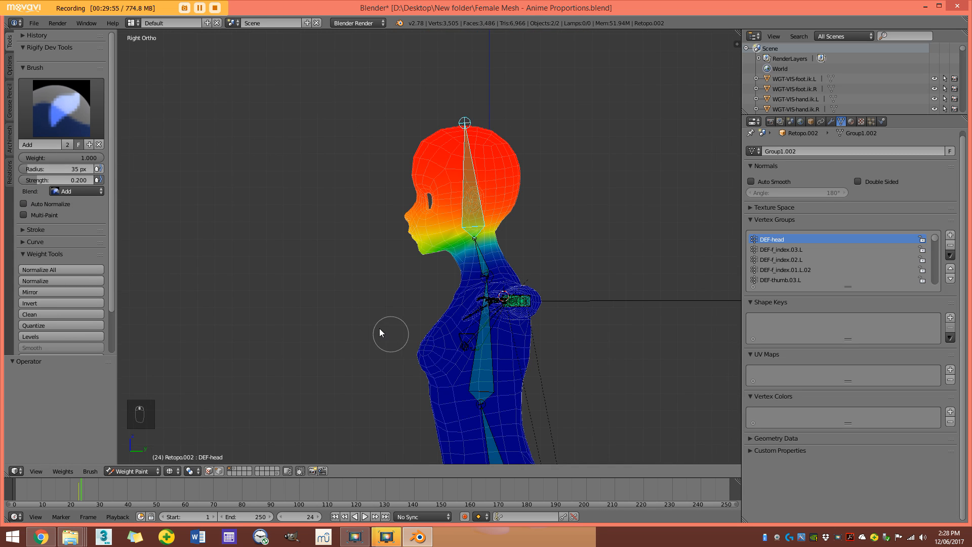
middle_click_drag(393, 334, 333, 313, "shift")
scroll(333, 313, "up", 3)
left_click(301, 474)
key("z")
middle_click_drag(320, 246, 337, 311, "shift")
left_click_drag(381, 188, 312, 224)
key("f")
left_click(338, 284)
mouse_move(397, 196)
left_mouse_down()
mouse_move(302, 249)
mouse_move(354, 197)
mouse_move(341, 225)
left_mouse_up()
left_click_drag(366, 184, 324, 260)
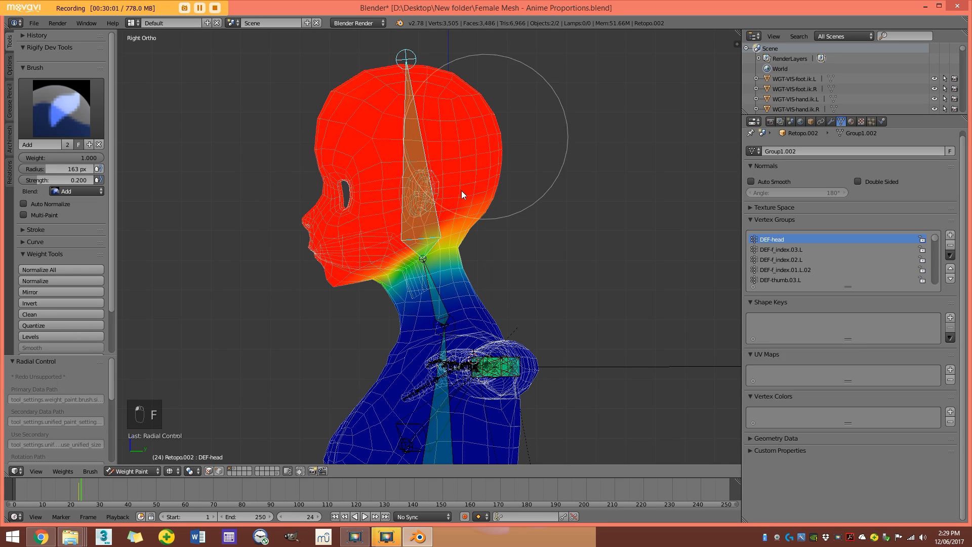
Select the neck bone DEF-neck for weight painting, preview the Multiply brush and choose the Subtract brush.
right_click(426, 285)
left_click(61, 108)
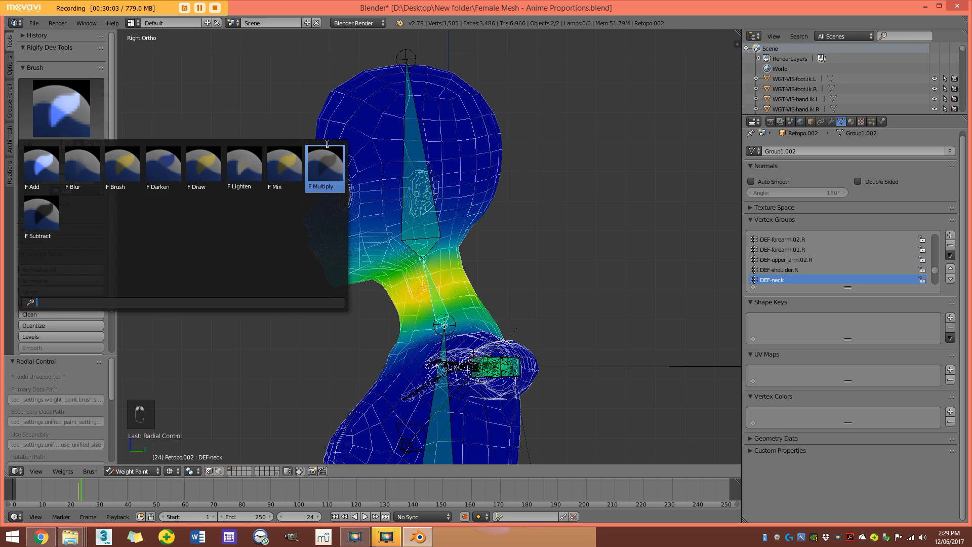
left_click(326, 155)
left_click(64, 109)
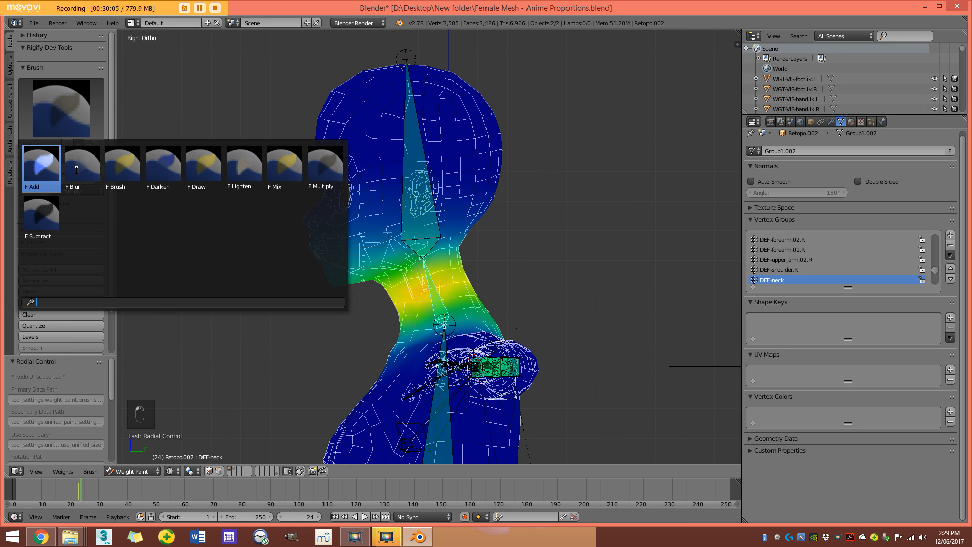
left_click(324, 167)
left_click(95, 121)
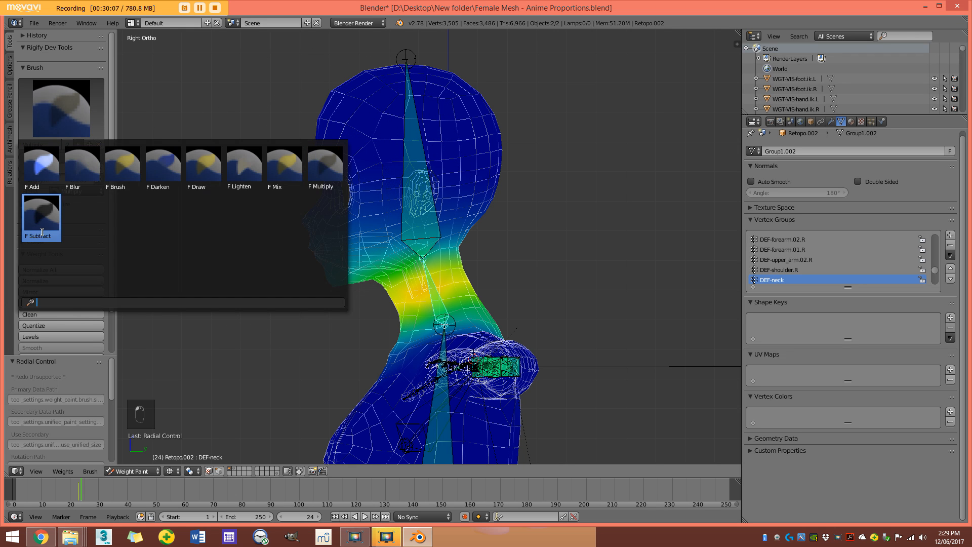
left_click(34, 219)
Leave weight painting on the mesh and select the rig in Pose Mode with solid shading.
scroll(317, 217, "down", 2)
middle_click_drag(317, 217, 441, 286)
left_click(131, 471)
left_click(137, 404)
key("a")
right_click(418, 244)
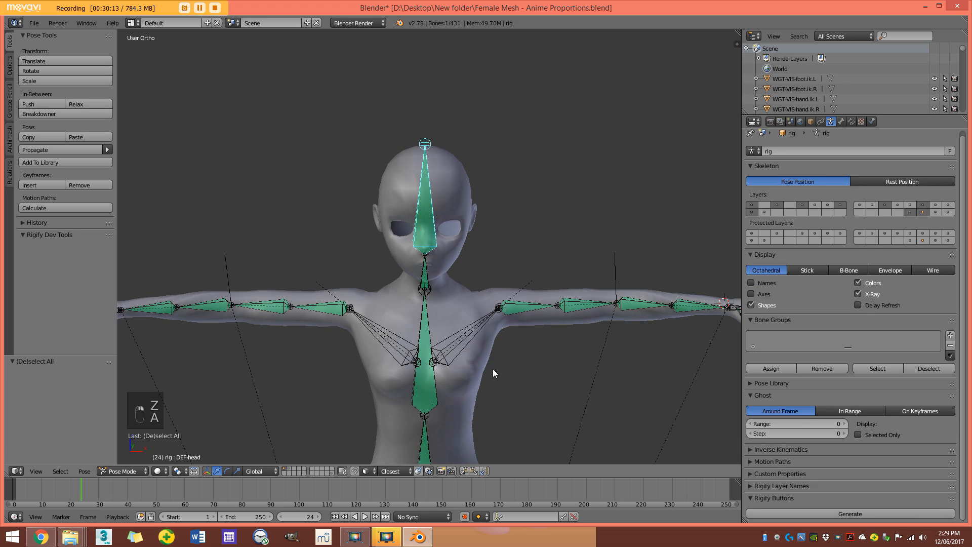
Deselect all bones, turn off the deformation bone layer and reveal the rig's hidden control bones.
middle_click_drag(505, 351, 474, 263, "shift")
key("a")
key("a")
left_click(924, 213)
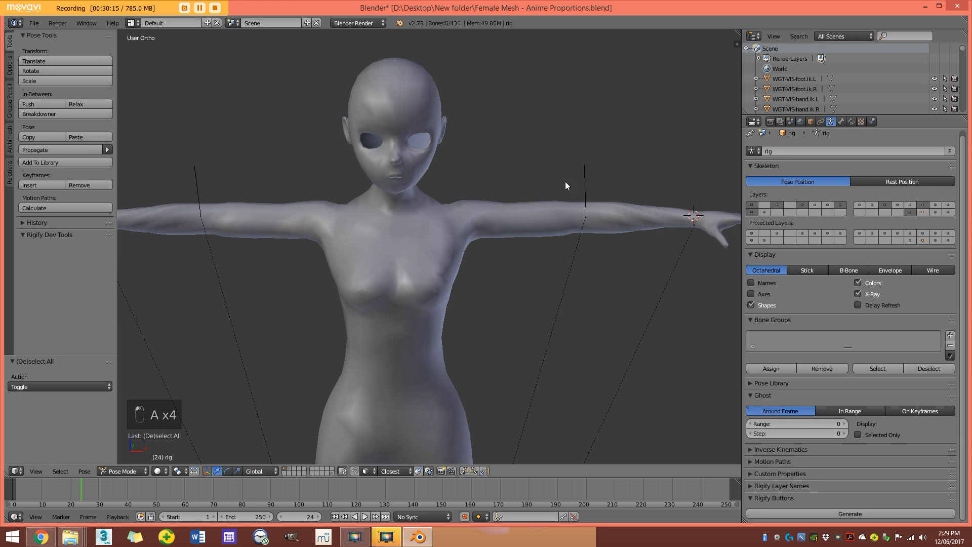
key("alt+h")
key("a")
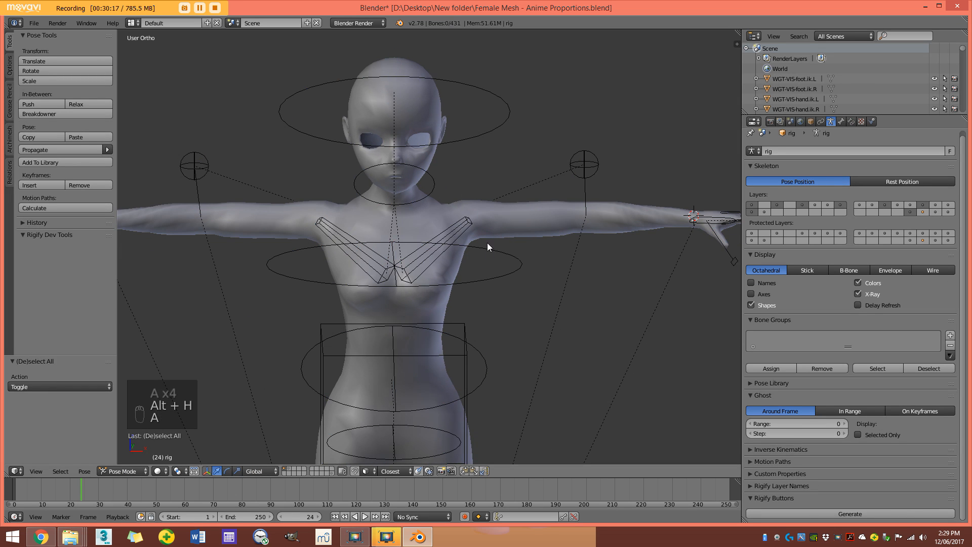
Try rotating the chest control in the front view, cancel the rotation and select the left hand IK control hand.ik.L.
key("KP_1")
scroll(486, 284, "down", 3)
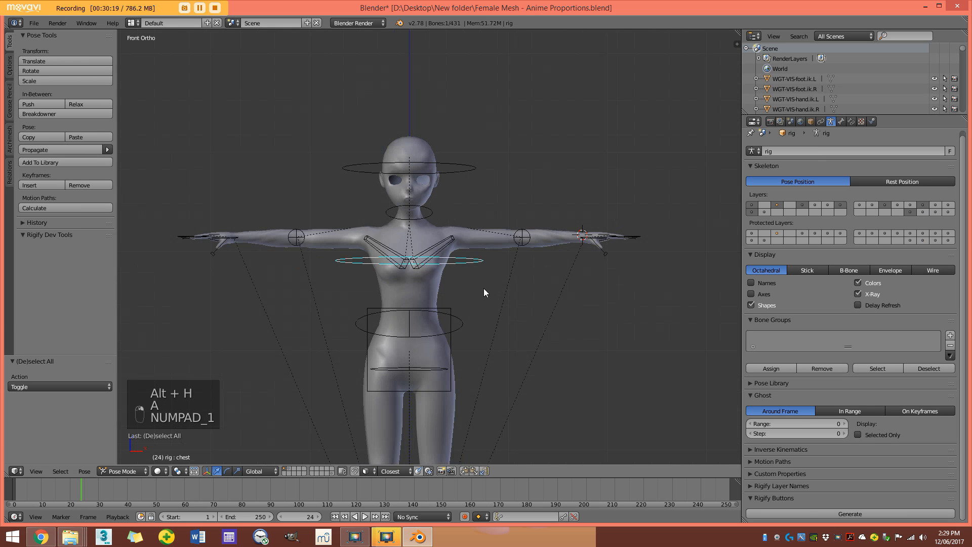
key("r")
right_click(606, 178)
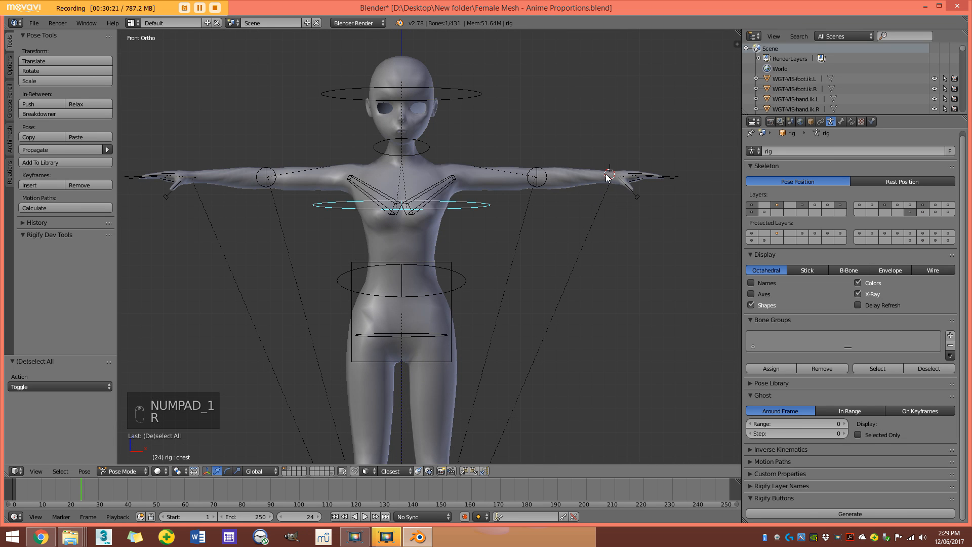
right_click(621, 183)
scroll(607, 188, "up", 2)
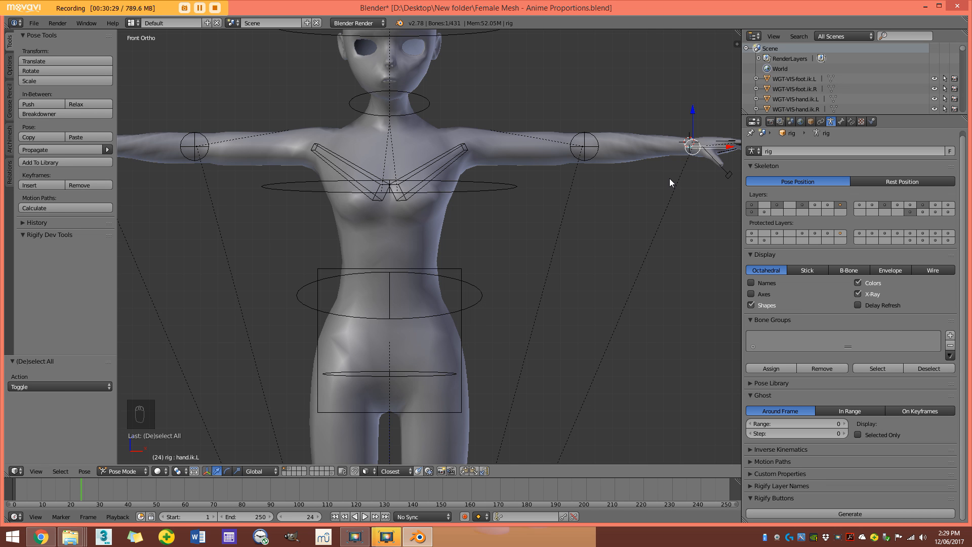
scroll(670, 178, "down", 3)
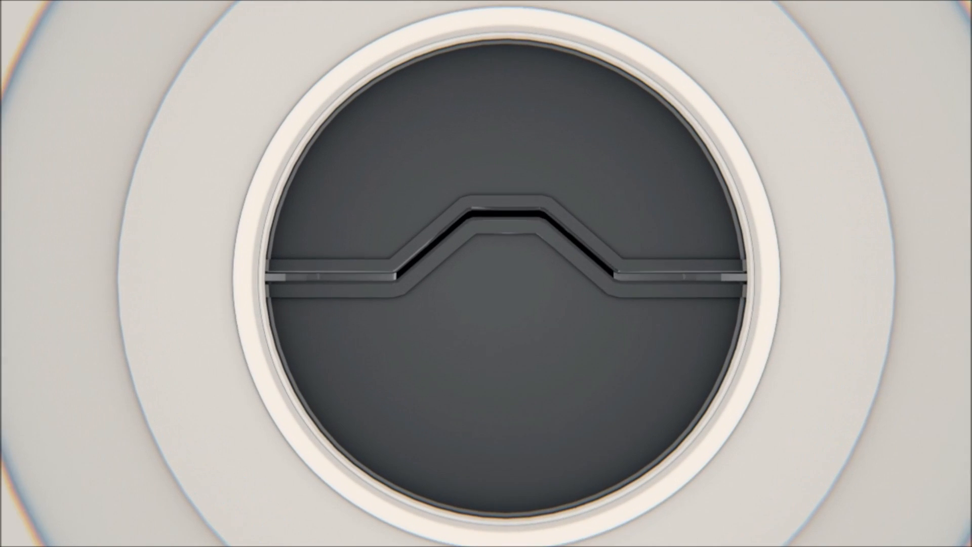